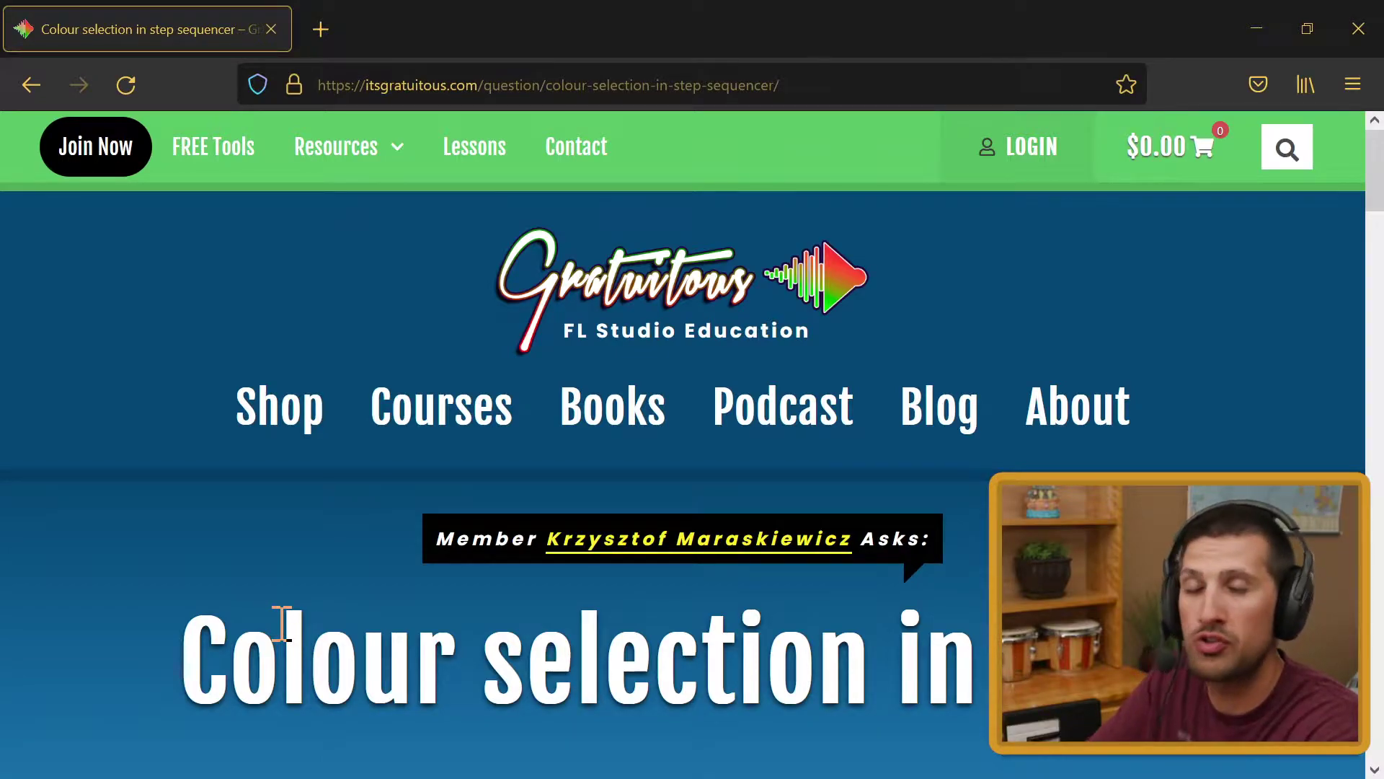
- Read the member question about colour selection in the step sequencer and look over the site's resources
scroll(282, 623, down, 3)
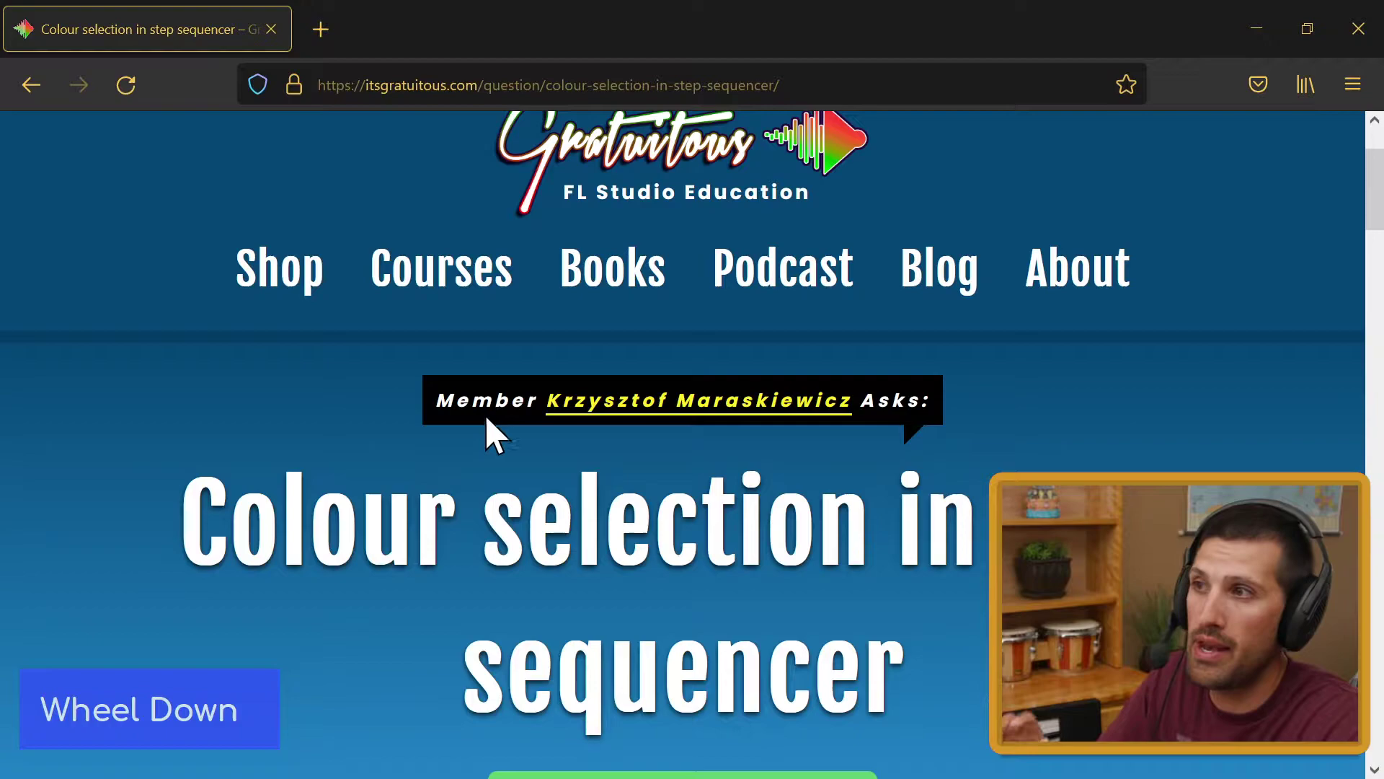
click(189, 523)
drag(189, 523, 904, 659)
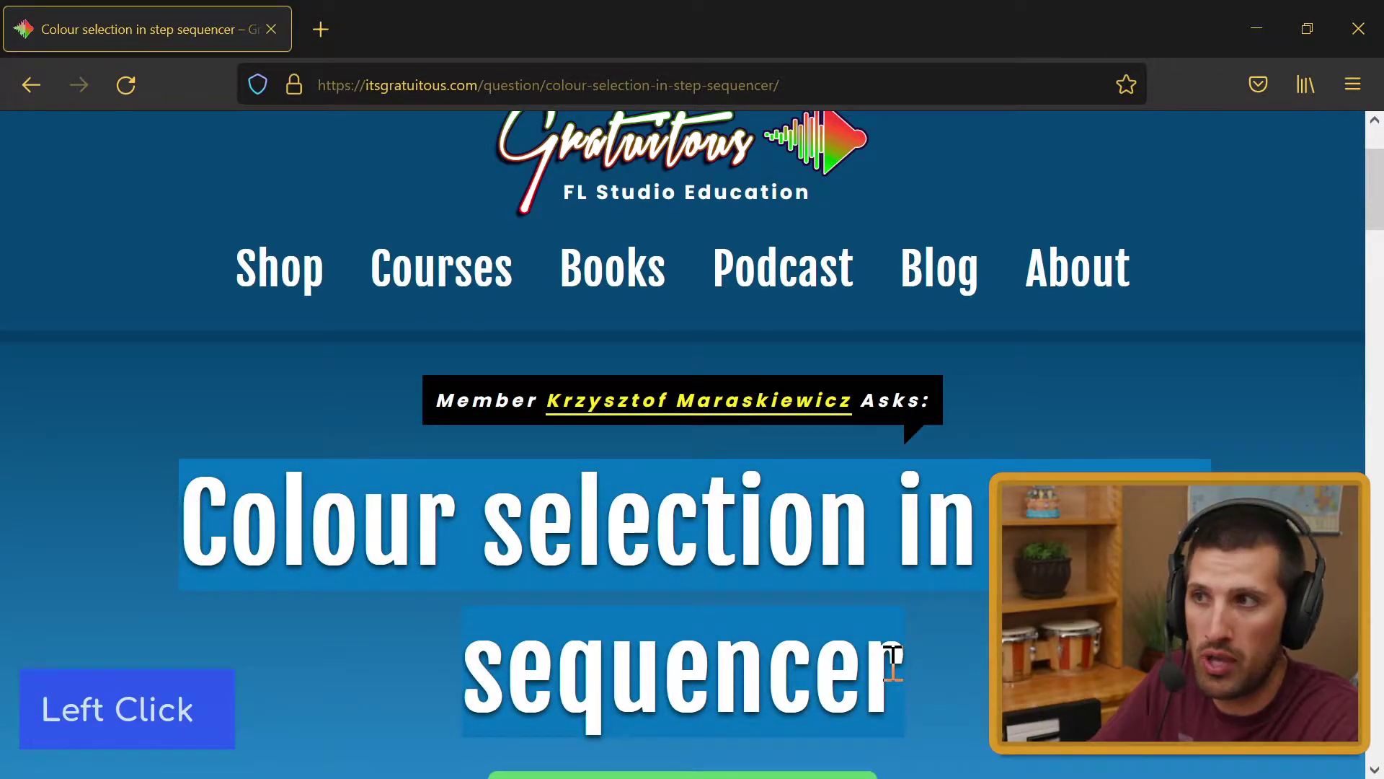
click(892, 657)
scroll(599, 664, up, 3)
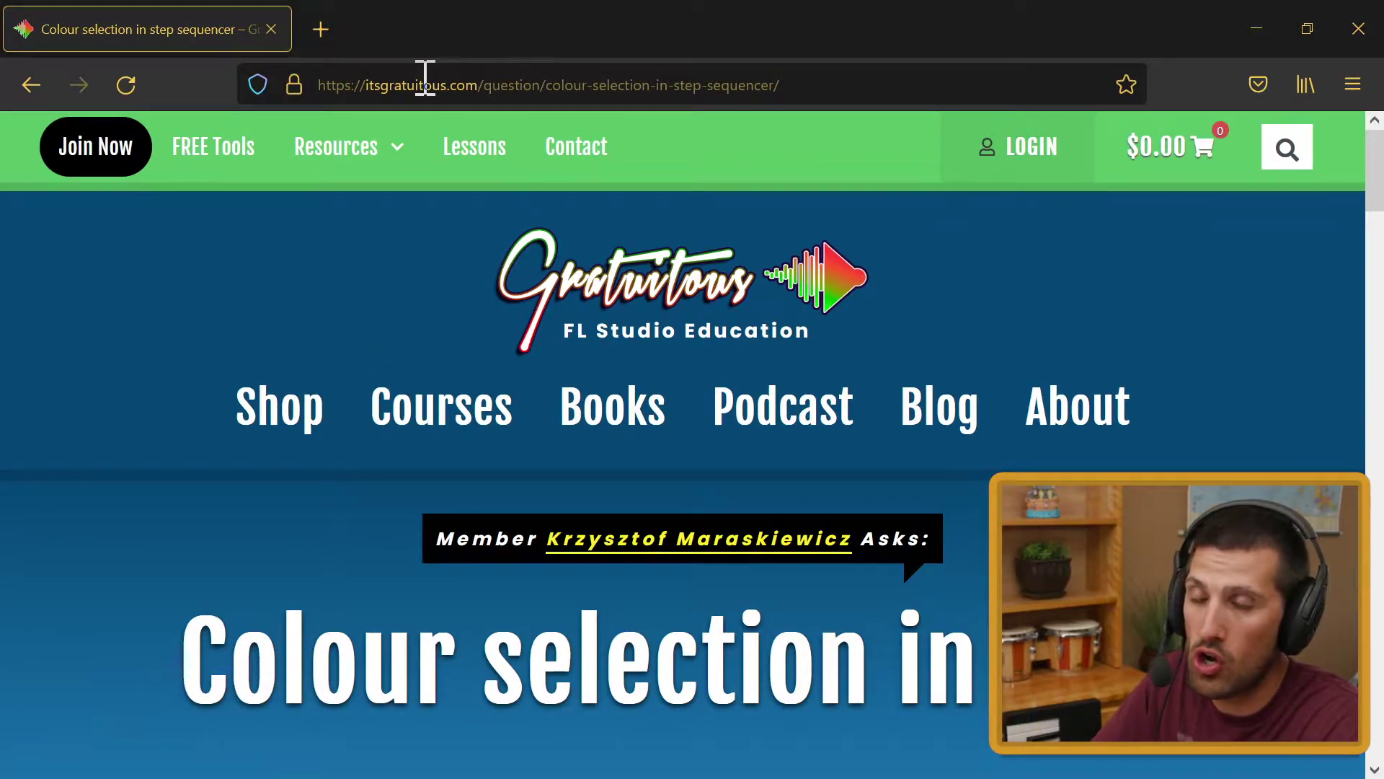
mouse_move(358, 174)
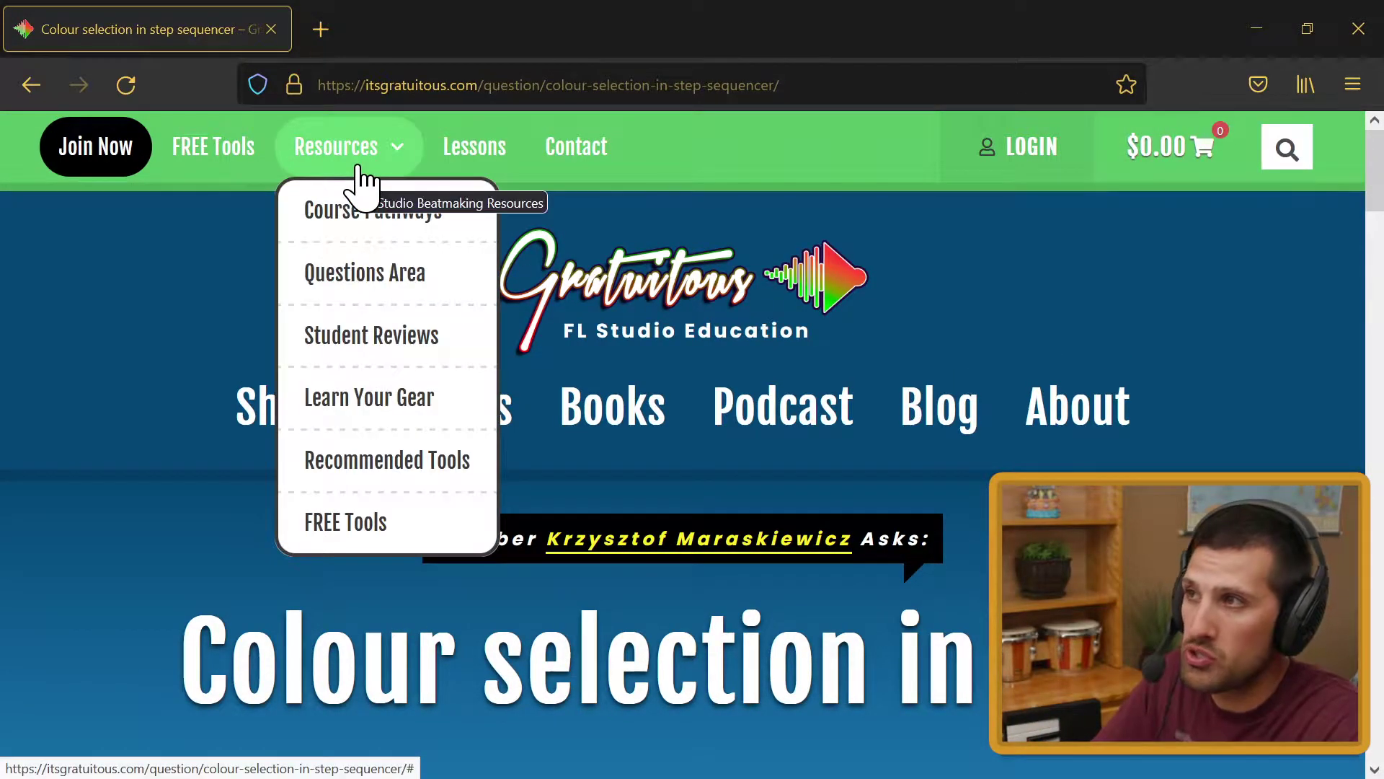
click(175, 254)
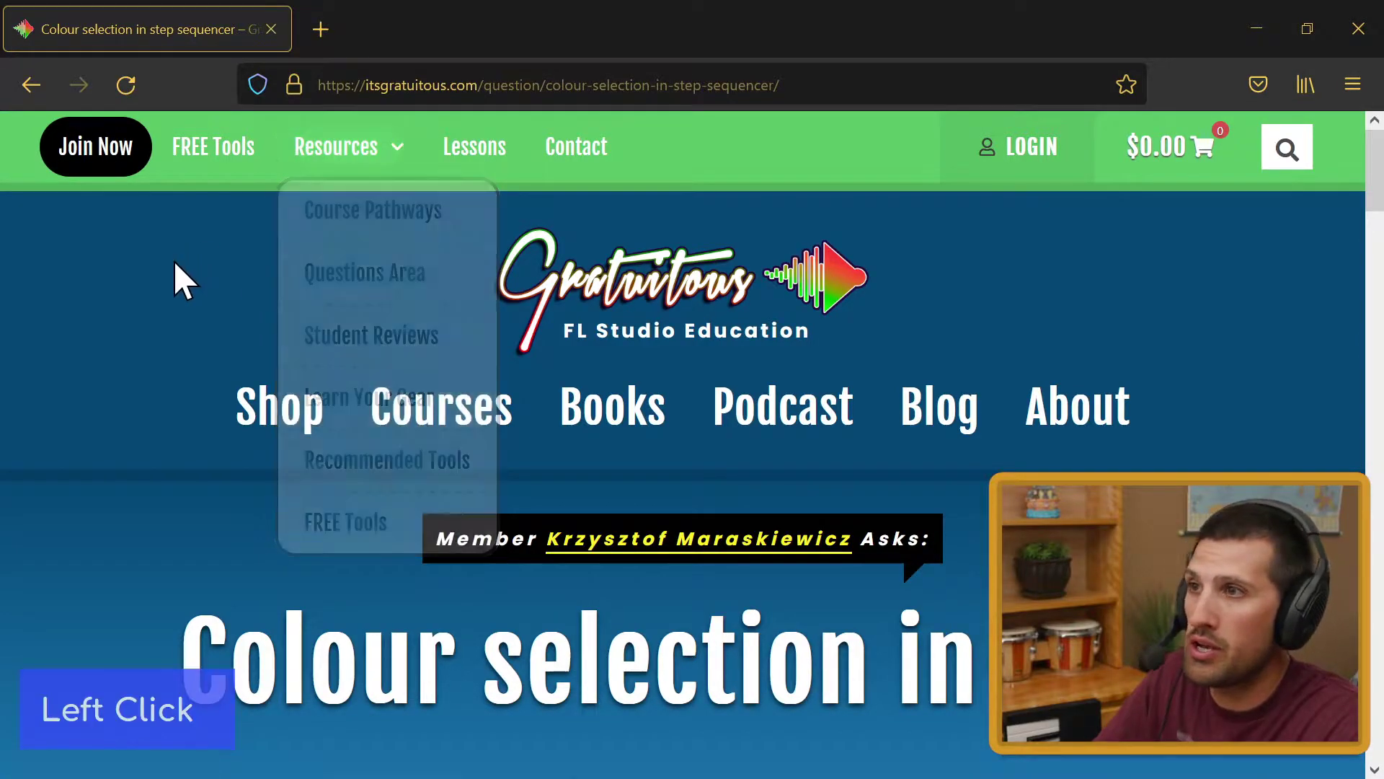
scroll(173, 317, down, 3)
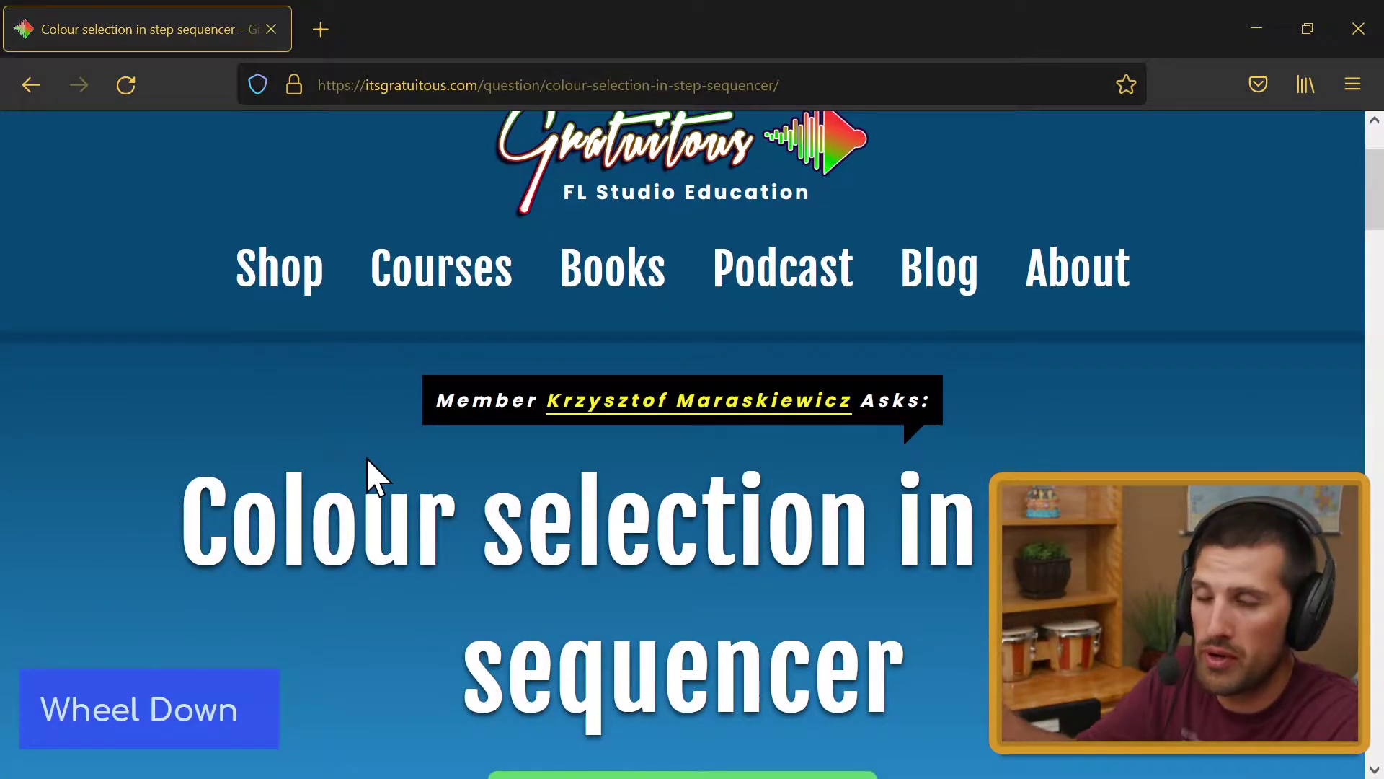
scroll(373, 459, down, 1)
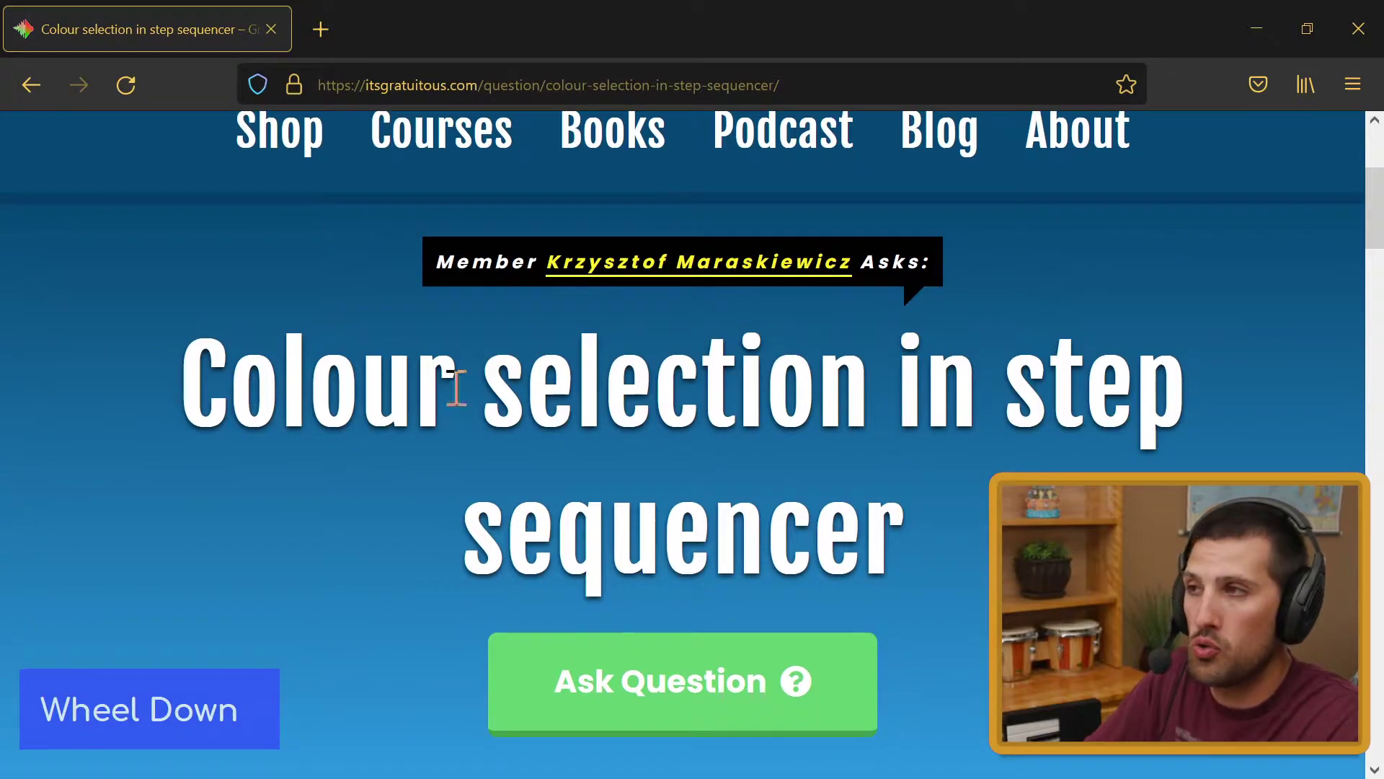
- Switch to FL Studio with the Color-Selector-2022 project
key(alt)
key(alt+Tab)
key(alt+Tab)
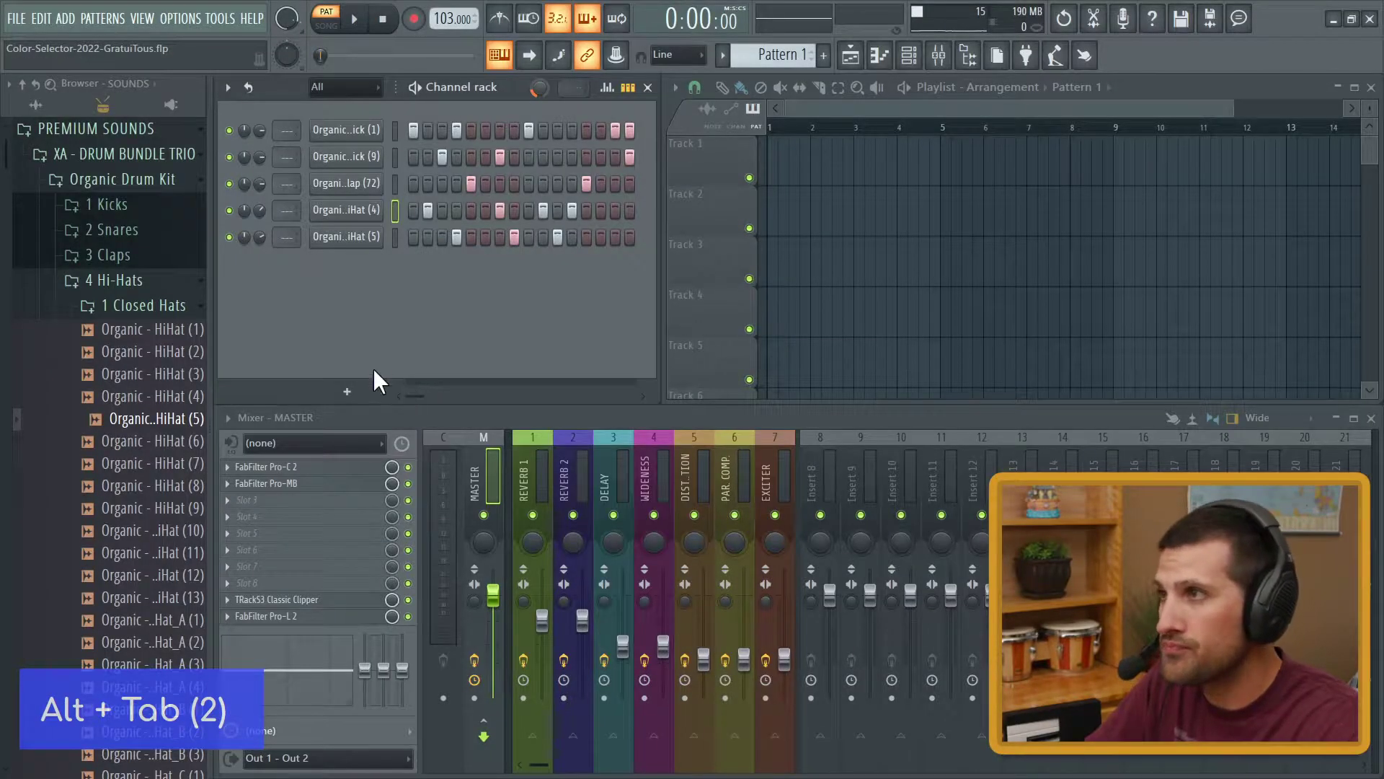
click(383, 305)
- Open the color selector for the Organic - Kick (1) channel and try the color wheel without and with snapping
middle_click(354, 133)
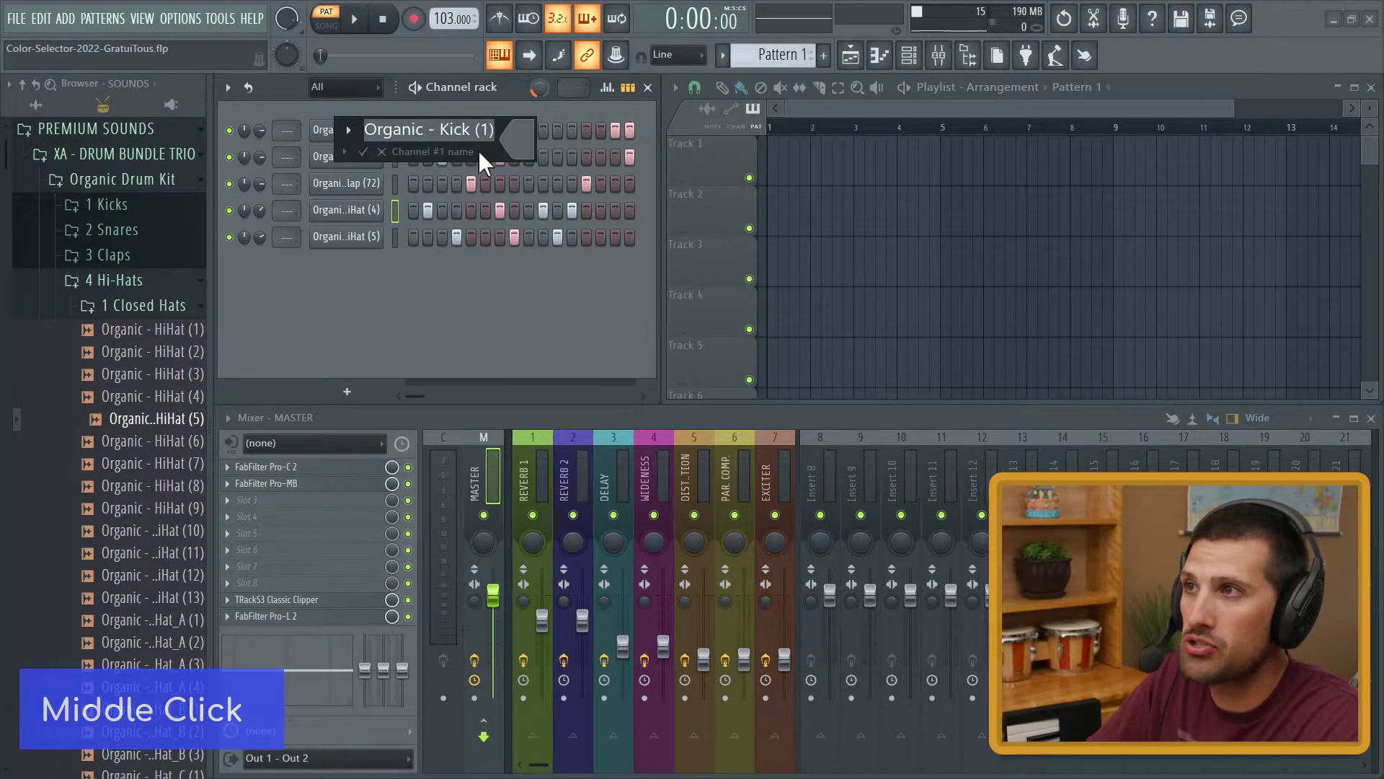
click(514, 140)
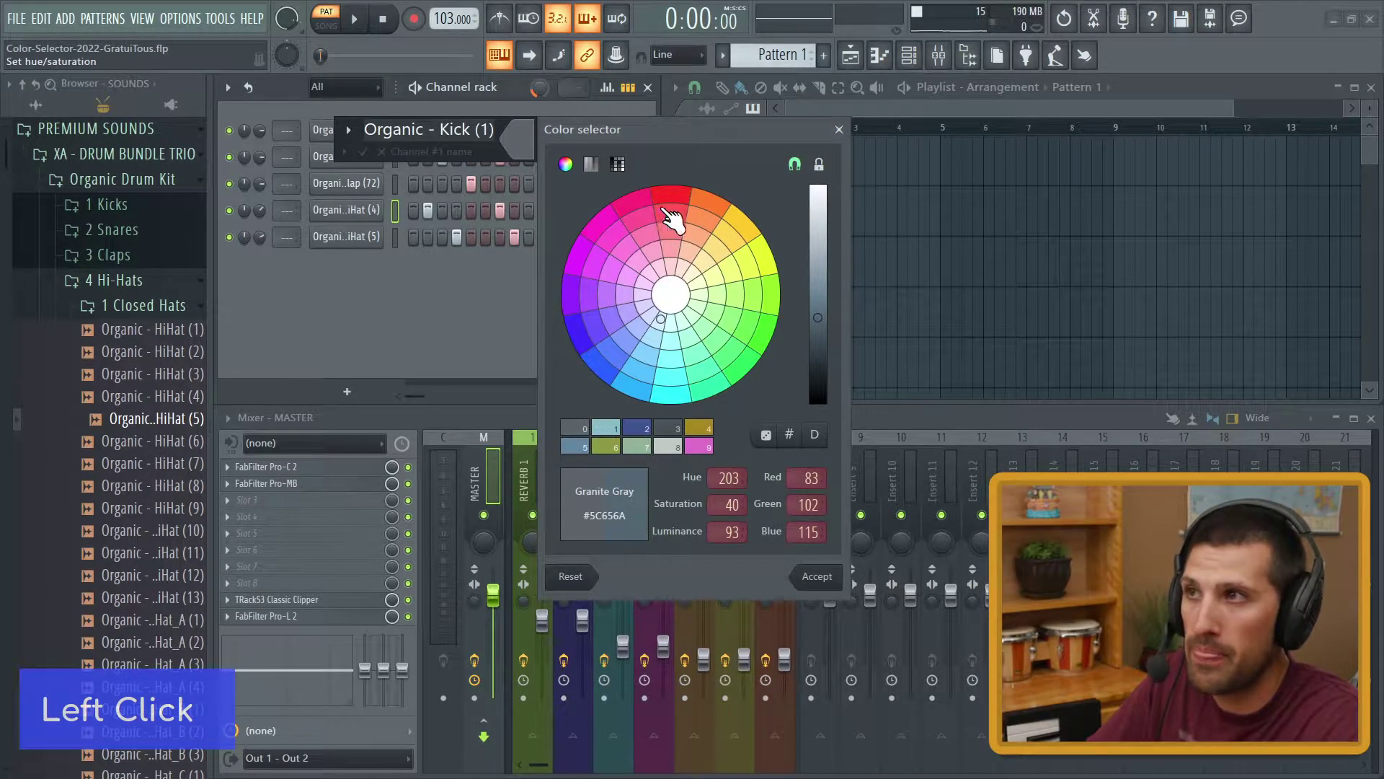
click(795, 164)
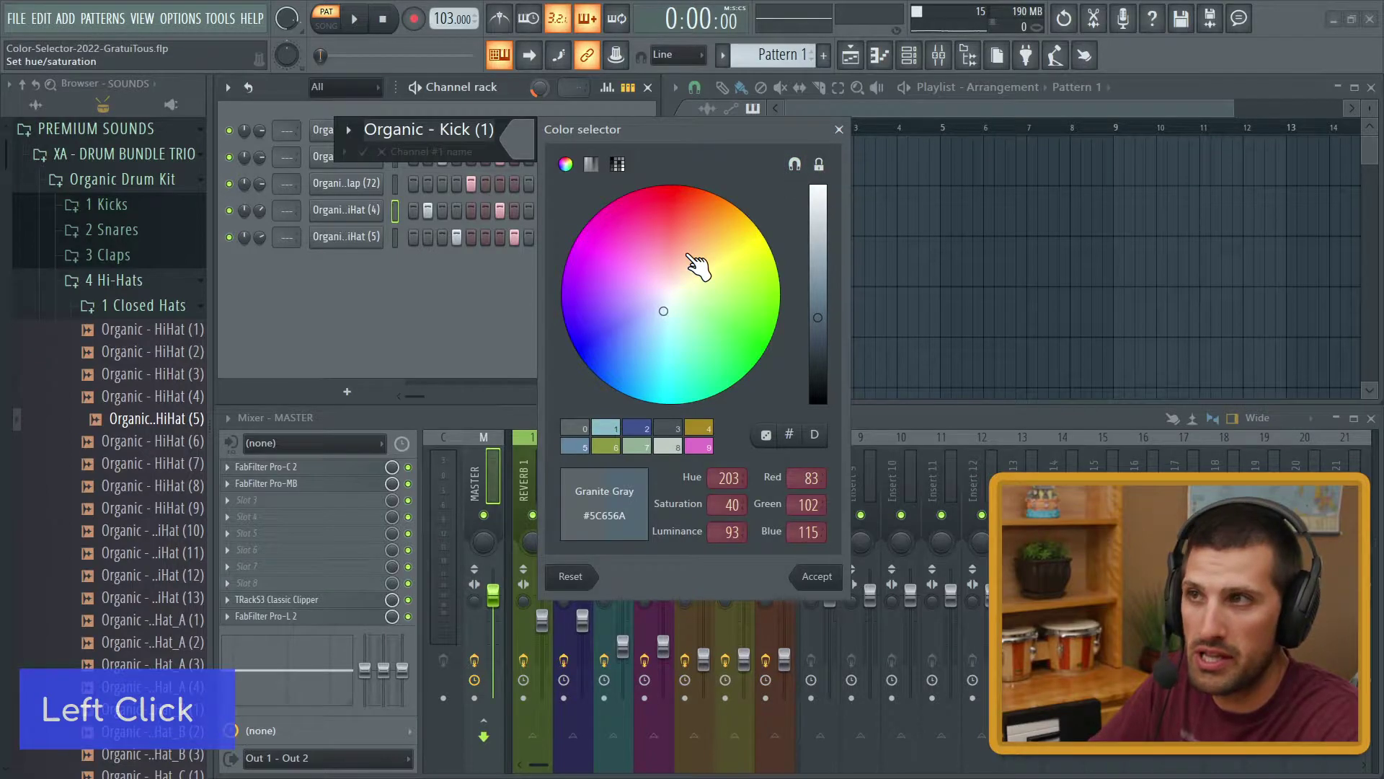
click(795, 165)
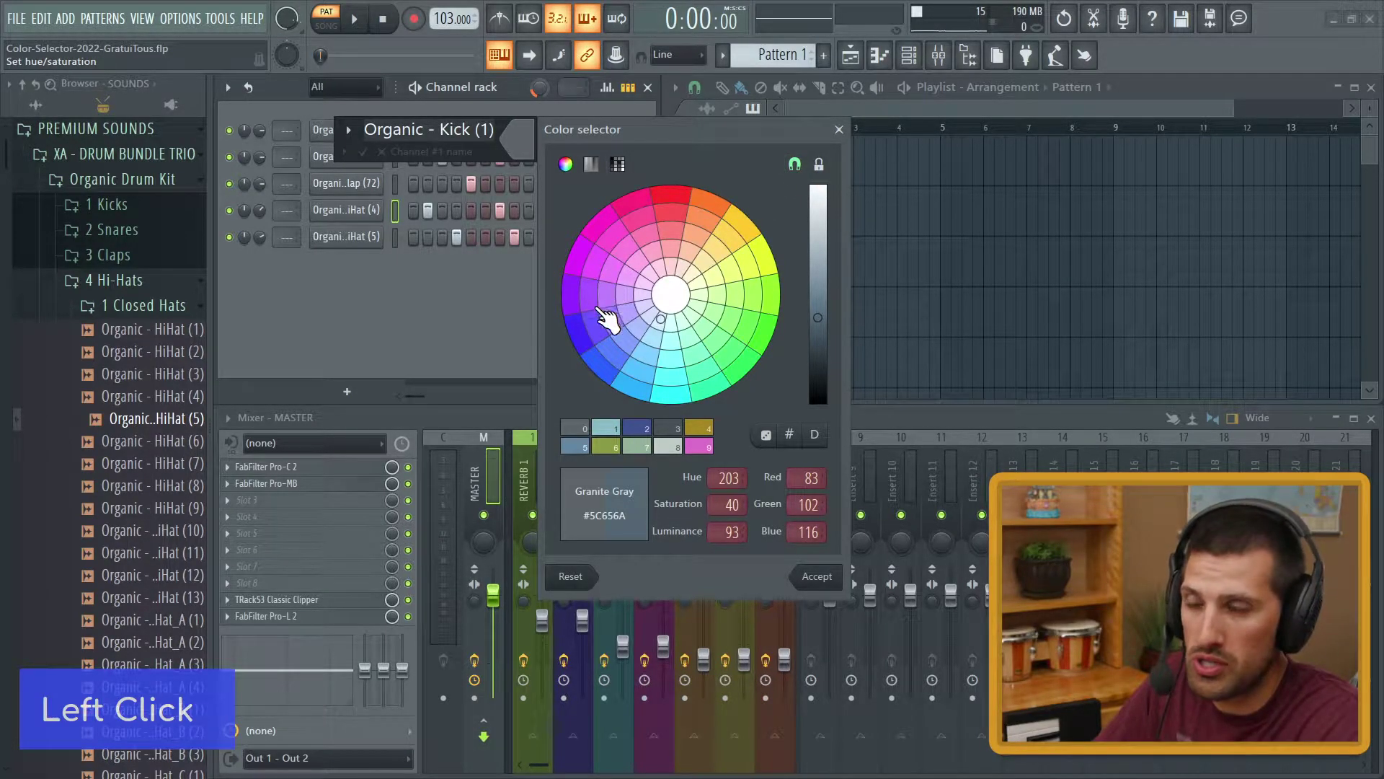
- Try the color selector's safe colors lock and hue box view, and leave the channel editor without applying a color
click(819, 165)
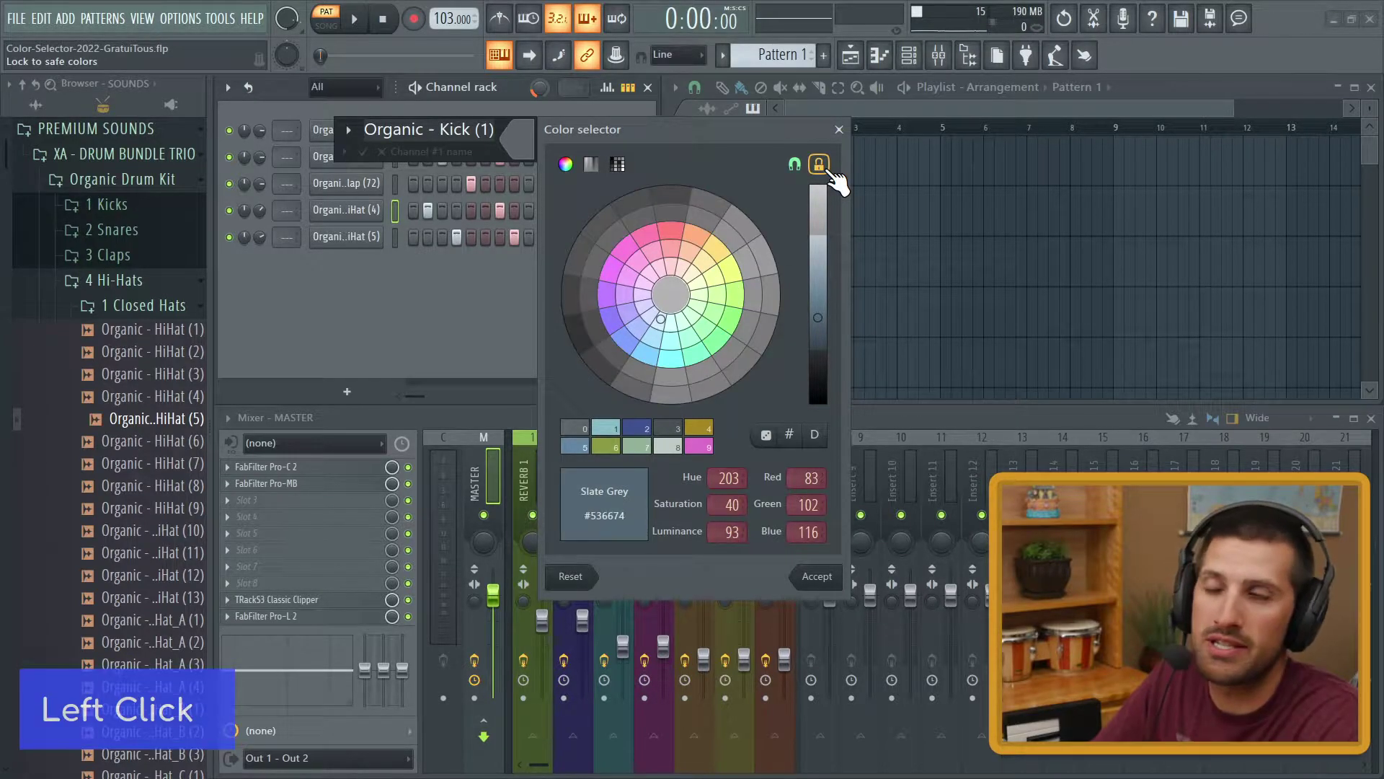
click(820, 165)
click(618, 164)
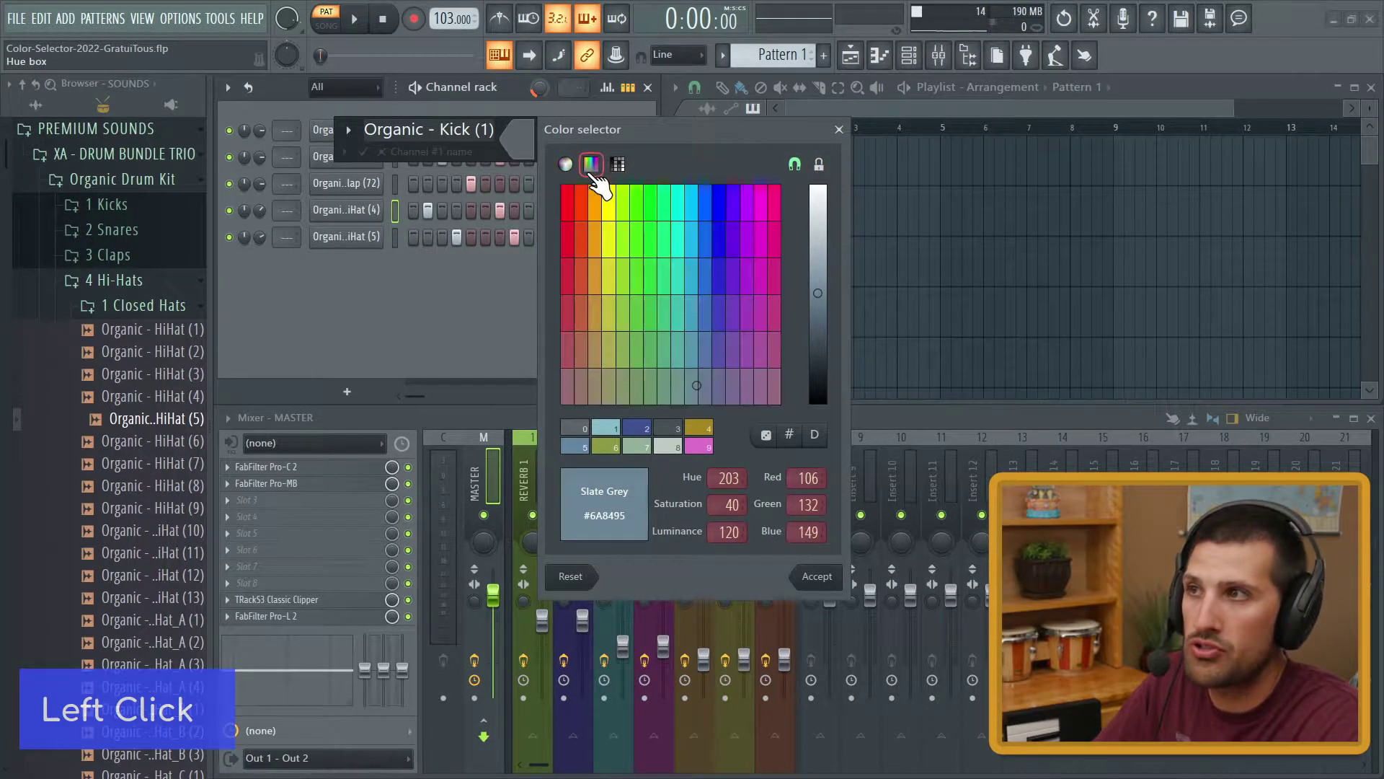
double_click(566, 164)
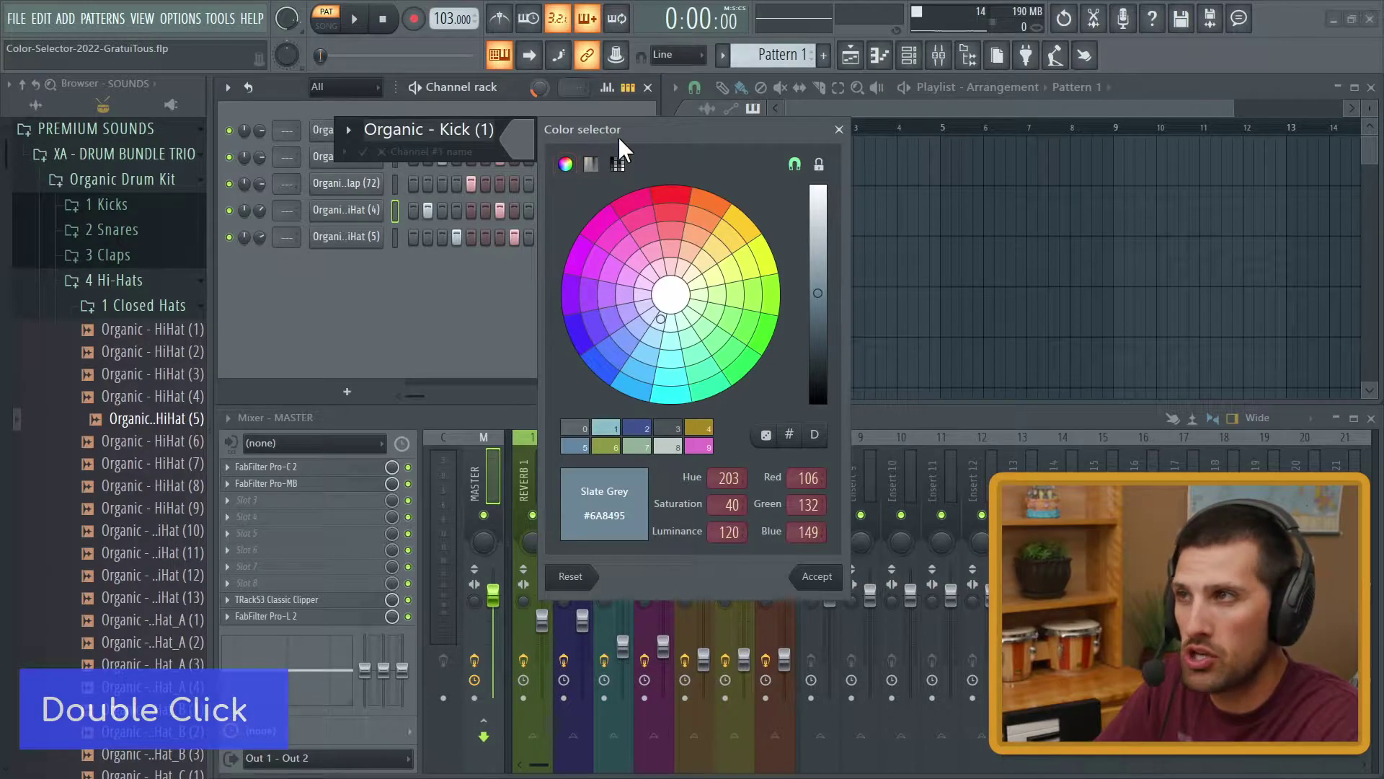
key(Escape)
key(Escape)
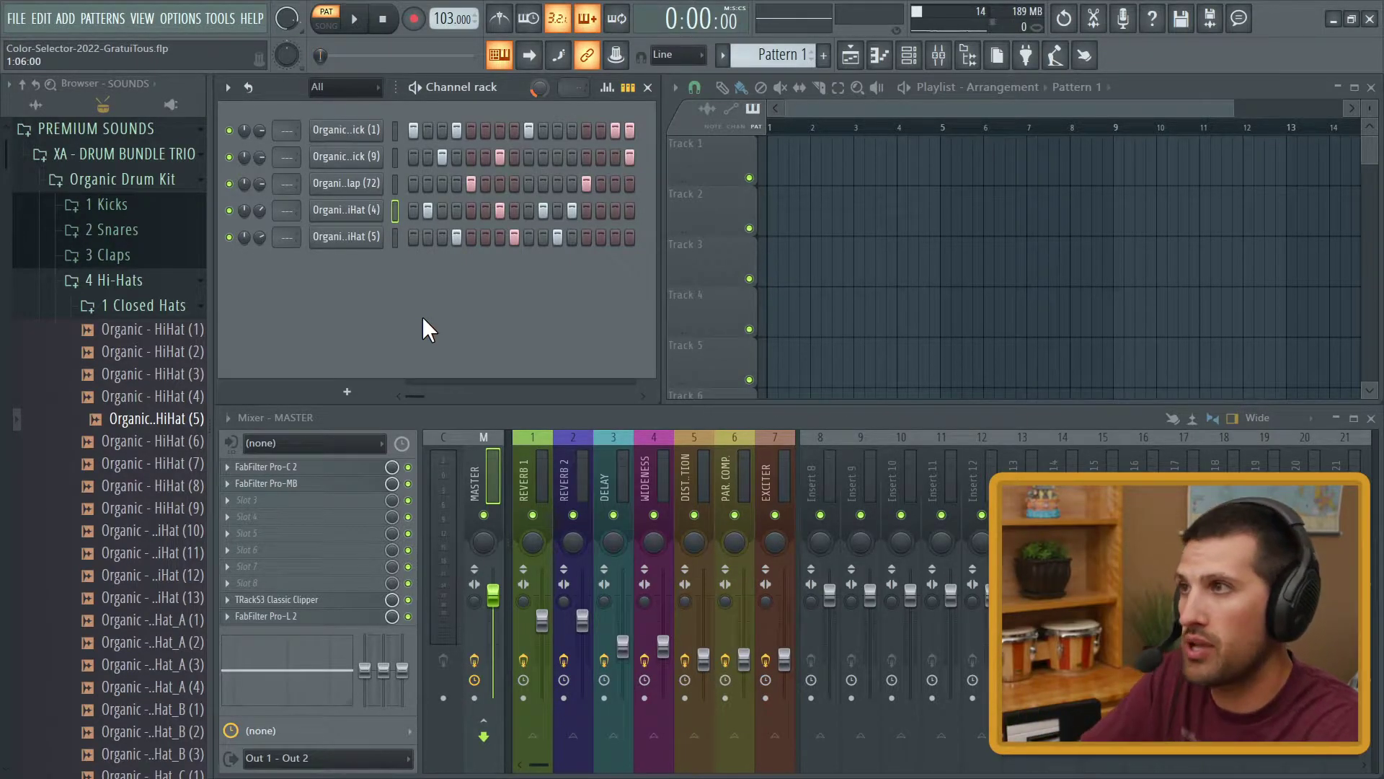
- Enter KICK as the new name for the Organic - Kick (1) channel, looking through the available channel icons on the way
right_click(348, 129)
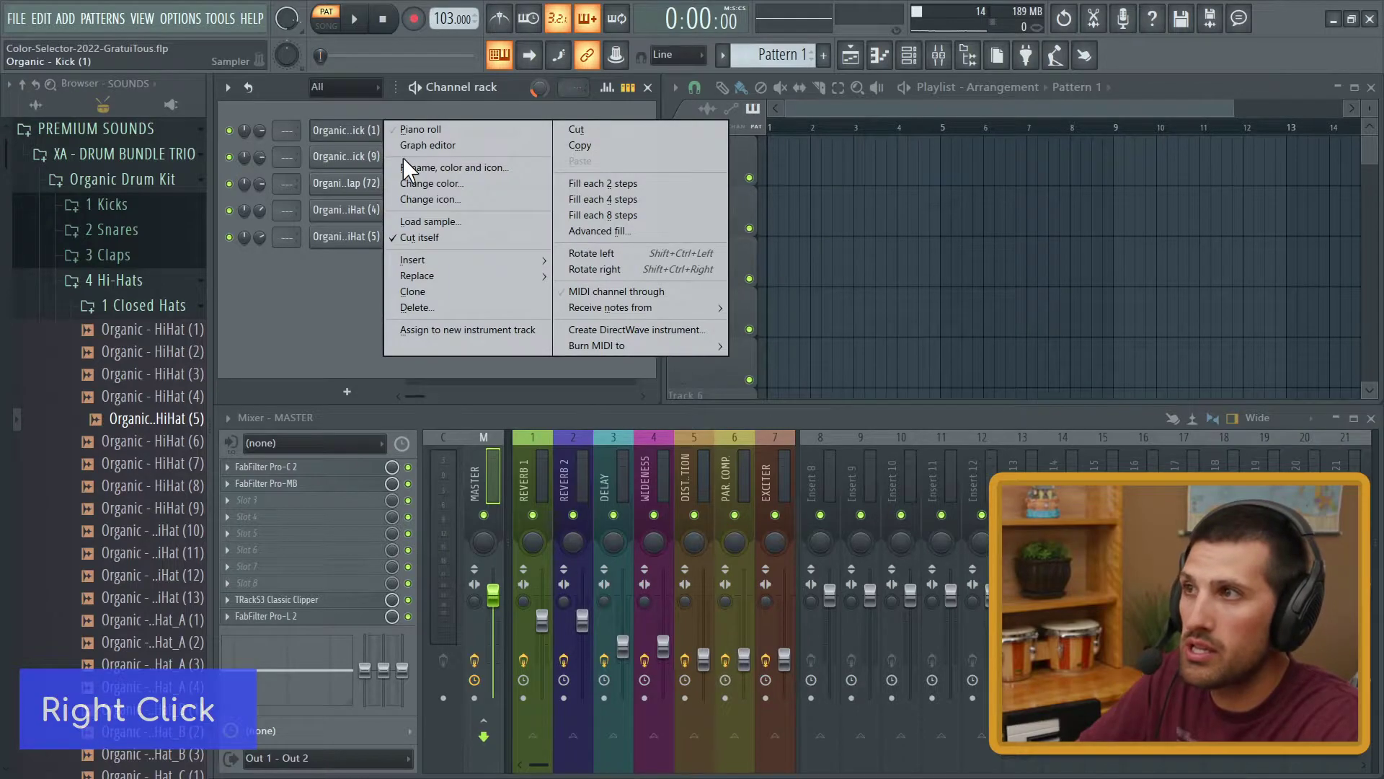
click(448, 168)
drag(374, 164, 481, 304)
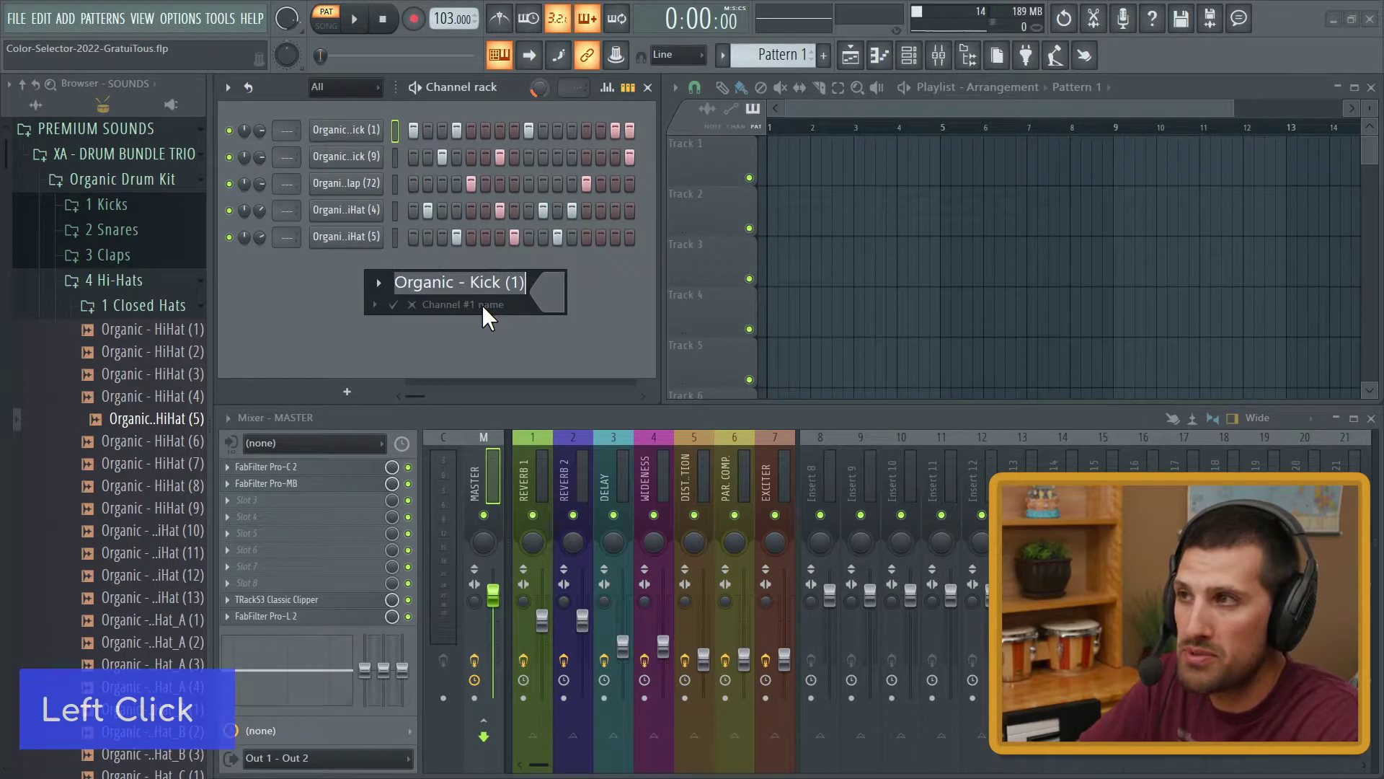
click(378, 283)
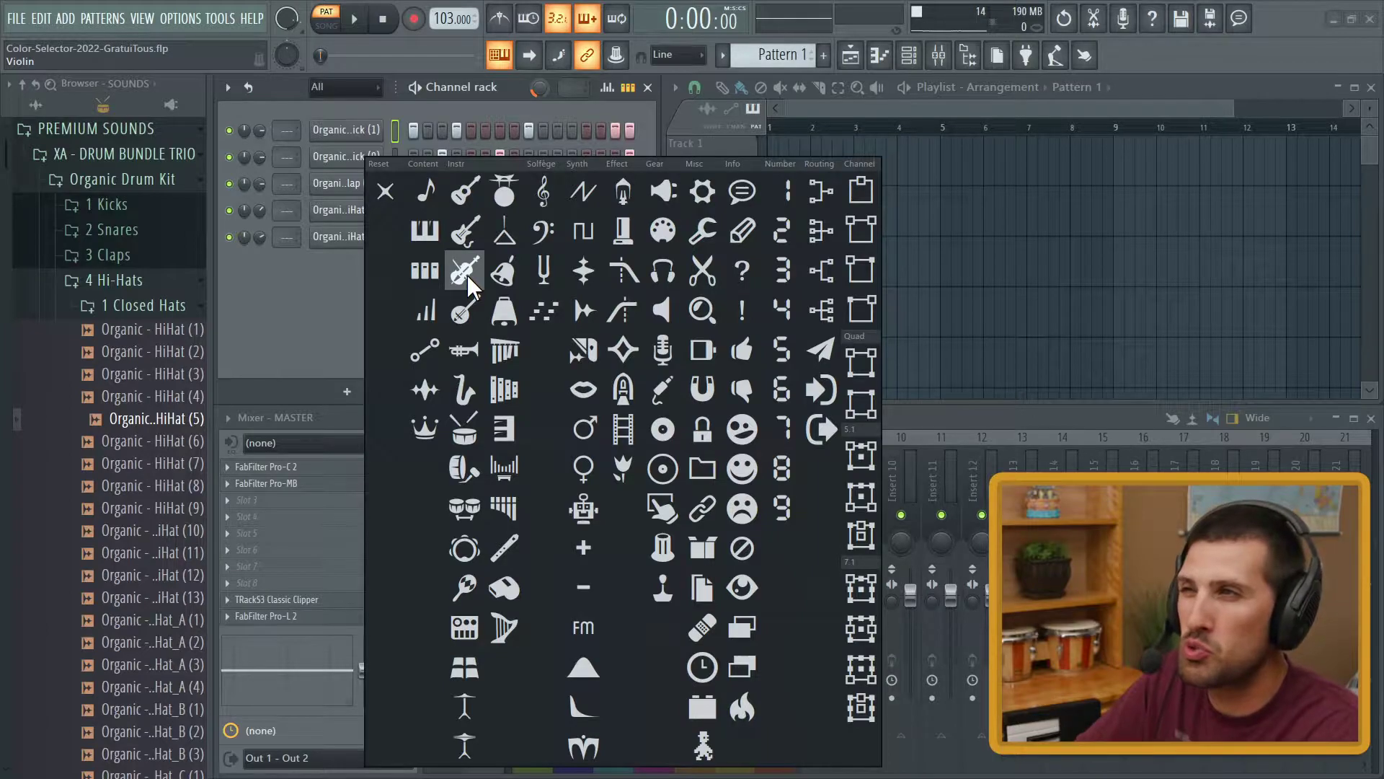
key(Escape)
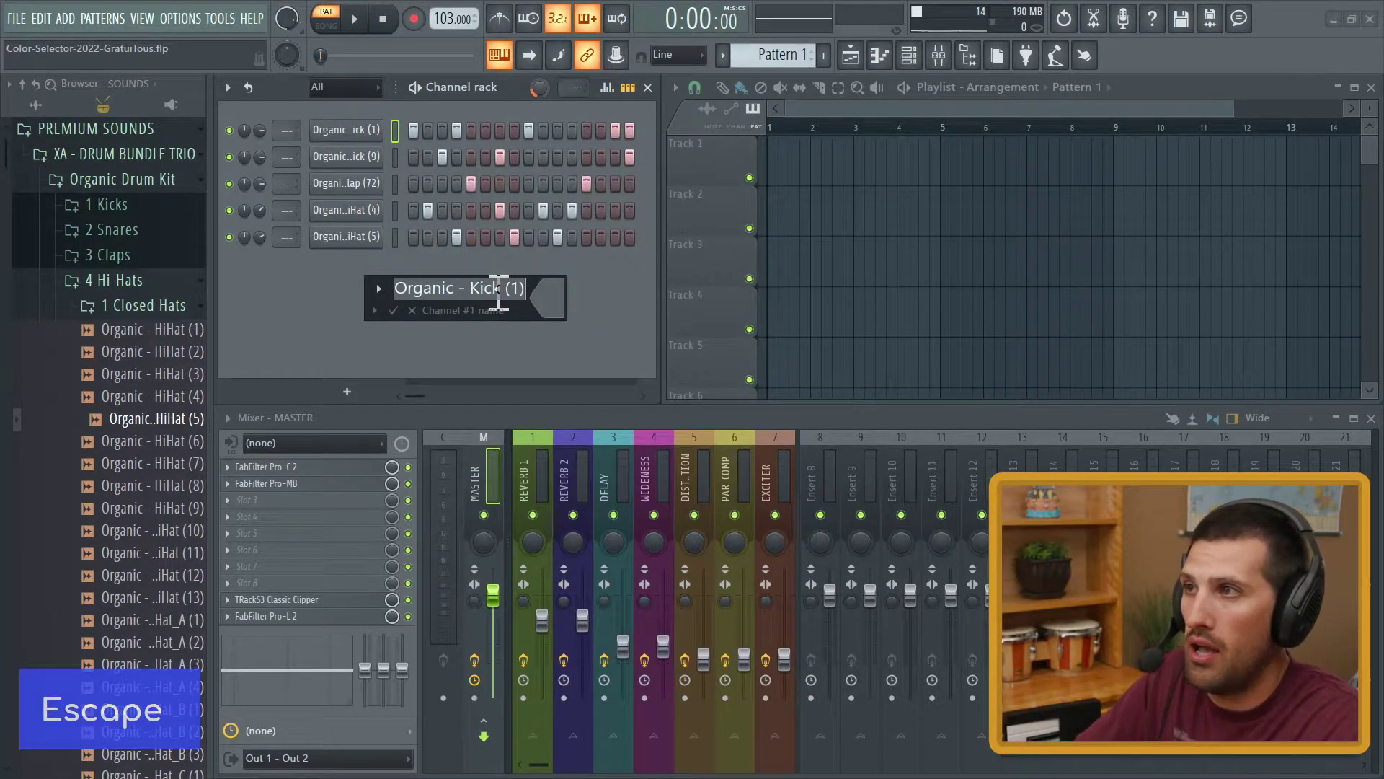
text(KICK)
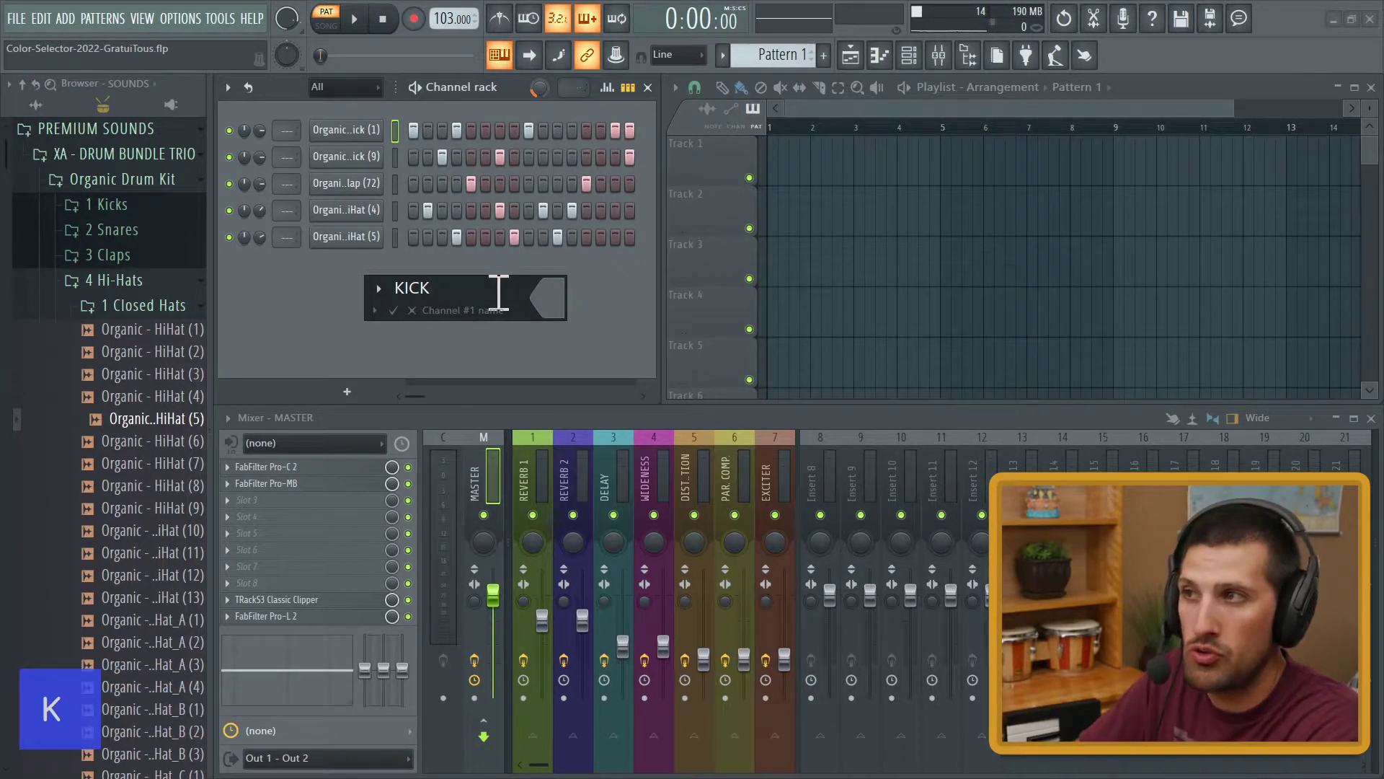
- Cycle through random colors for the KICK channel until it is light purple and accept the new name and color
key(F2)
key(F2)
key(F2)
key(F2)
key(F2)
key(F2)
key(F2)
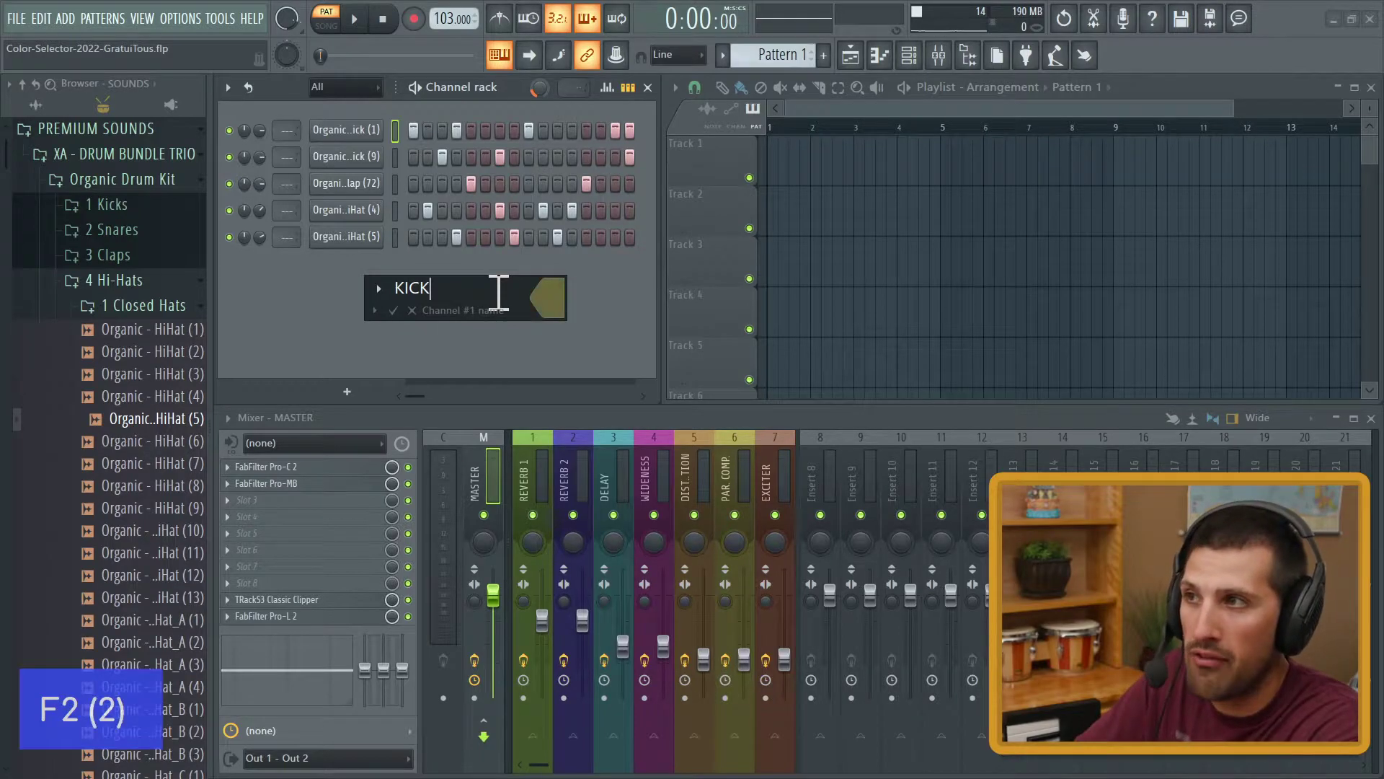
key(F2)
key(F2)
key(F2)
key(F2)
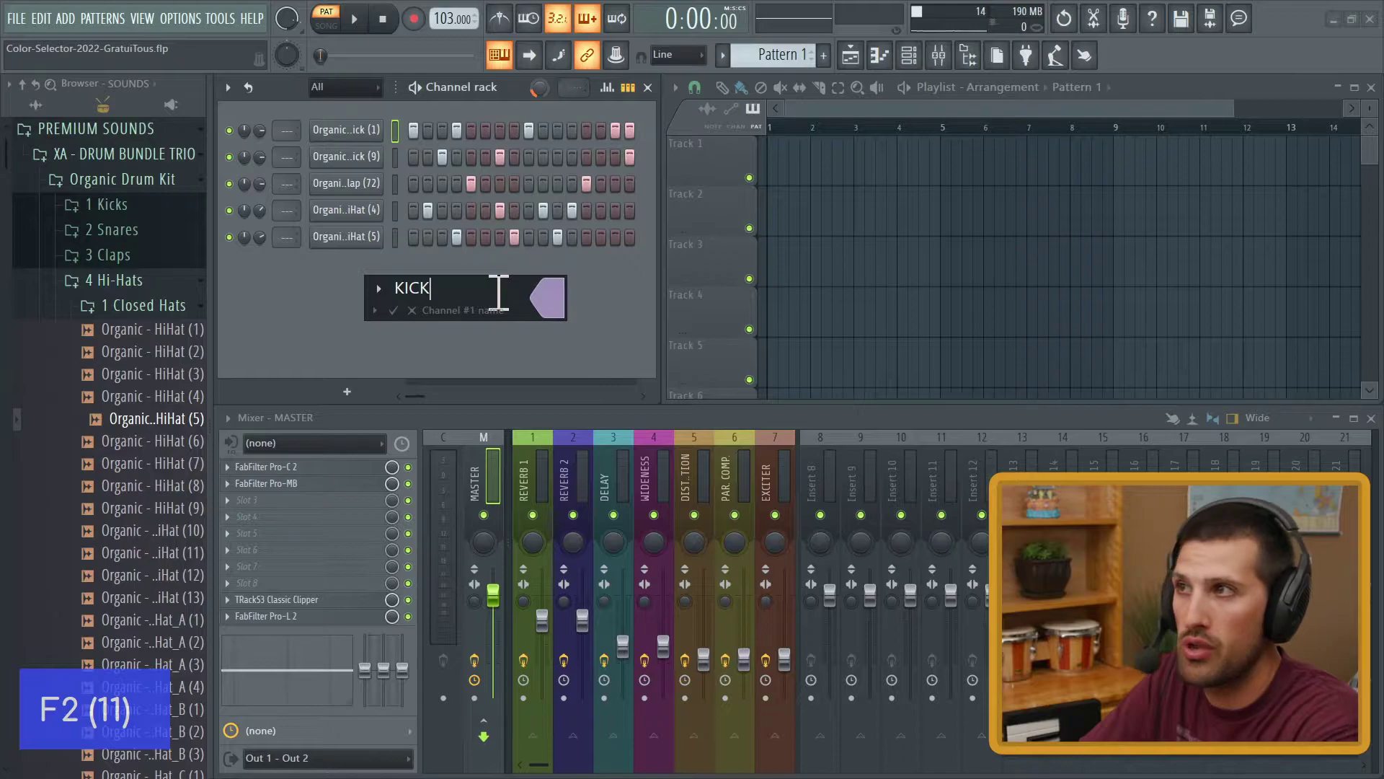
key(Return)
- Try the last used purple on the Organic - Clap (72) channel, view its color selector, and close the editor without applying
middle_click(366, 189)
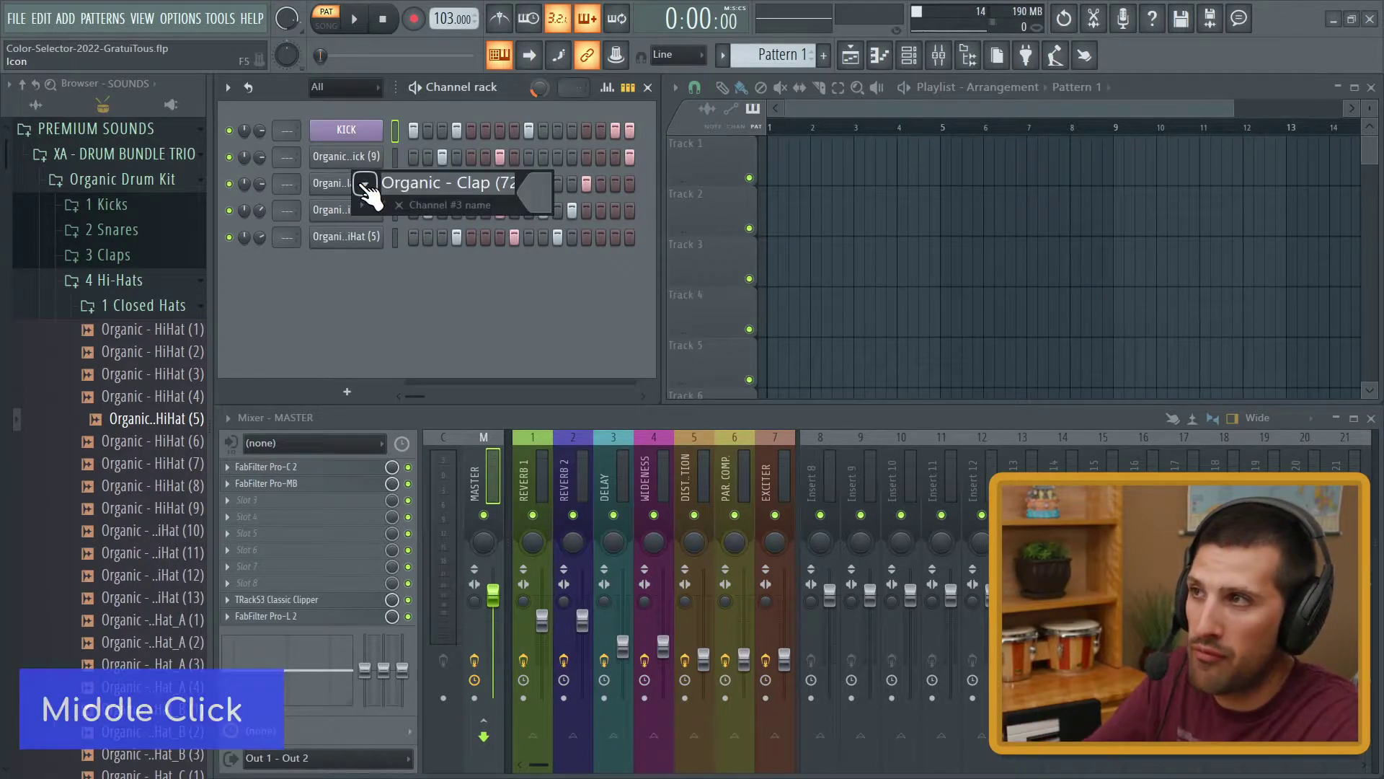
key(F3)
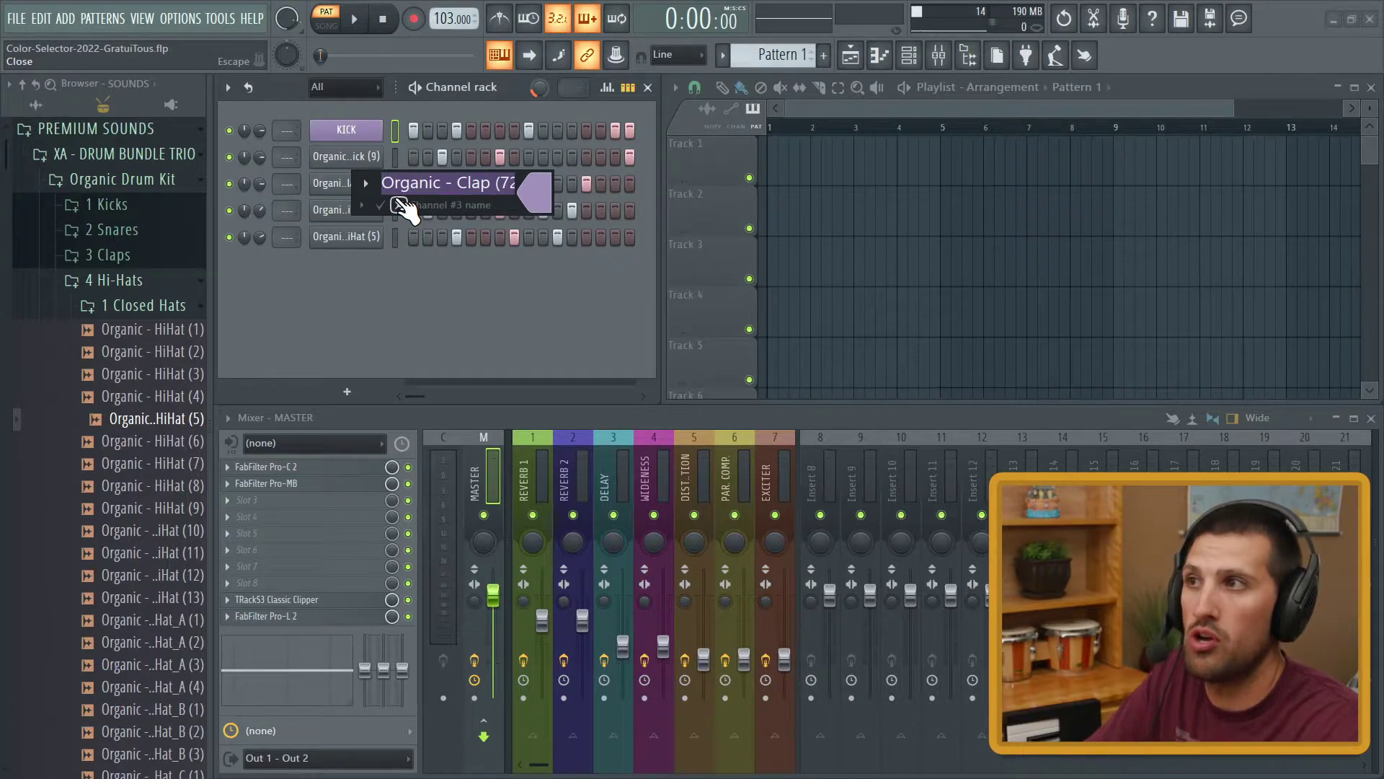
click(541, 199)
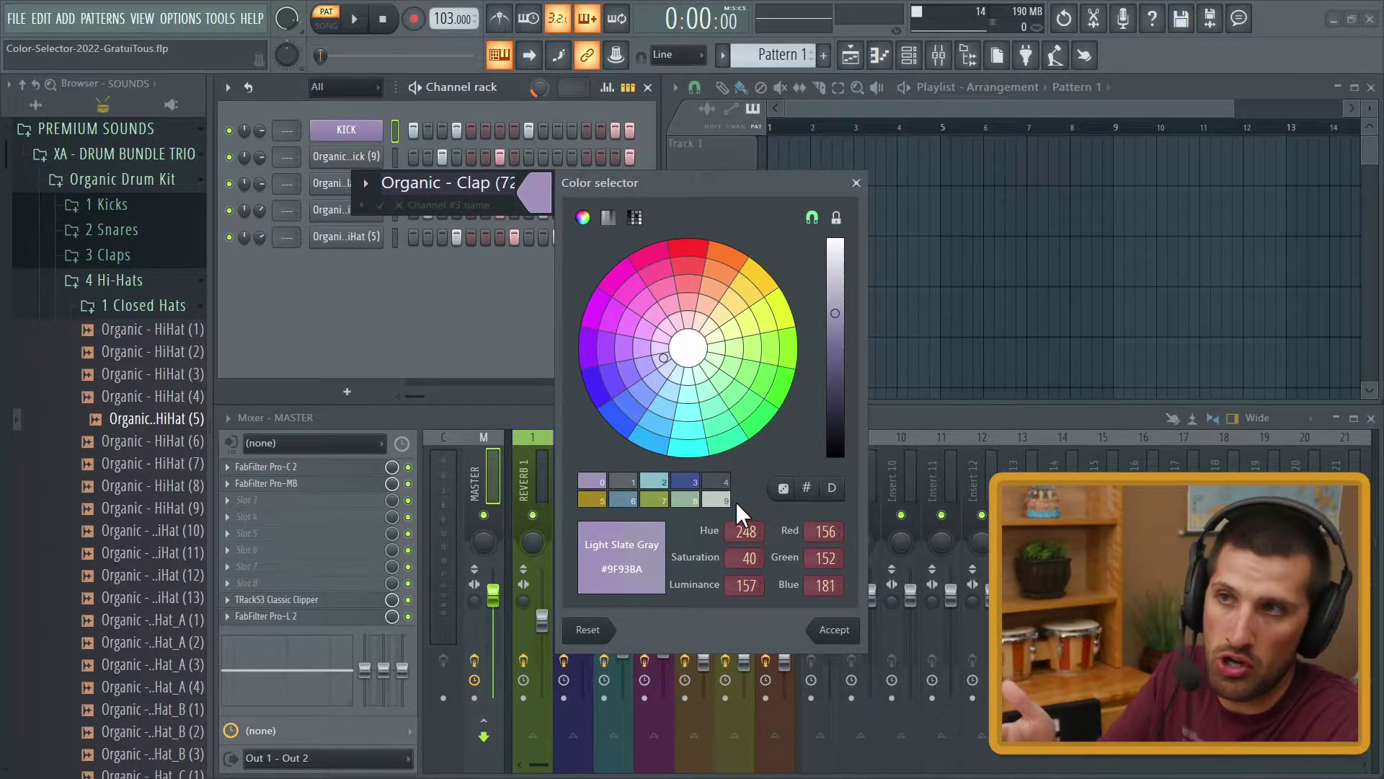
key(Escape)
middle_click(365, 137)
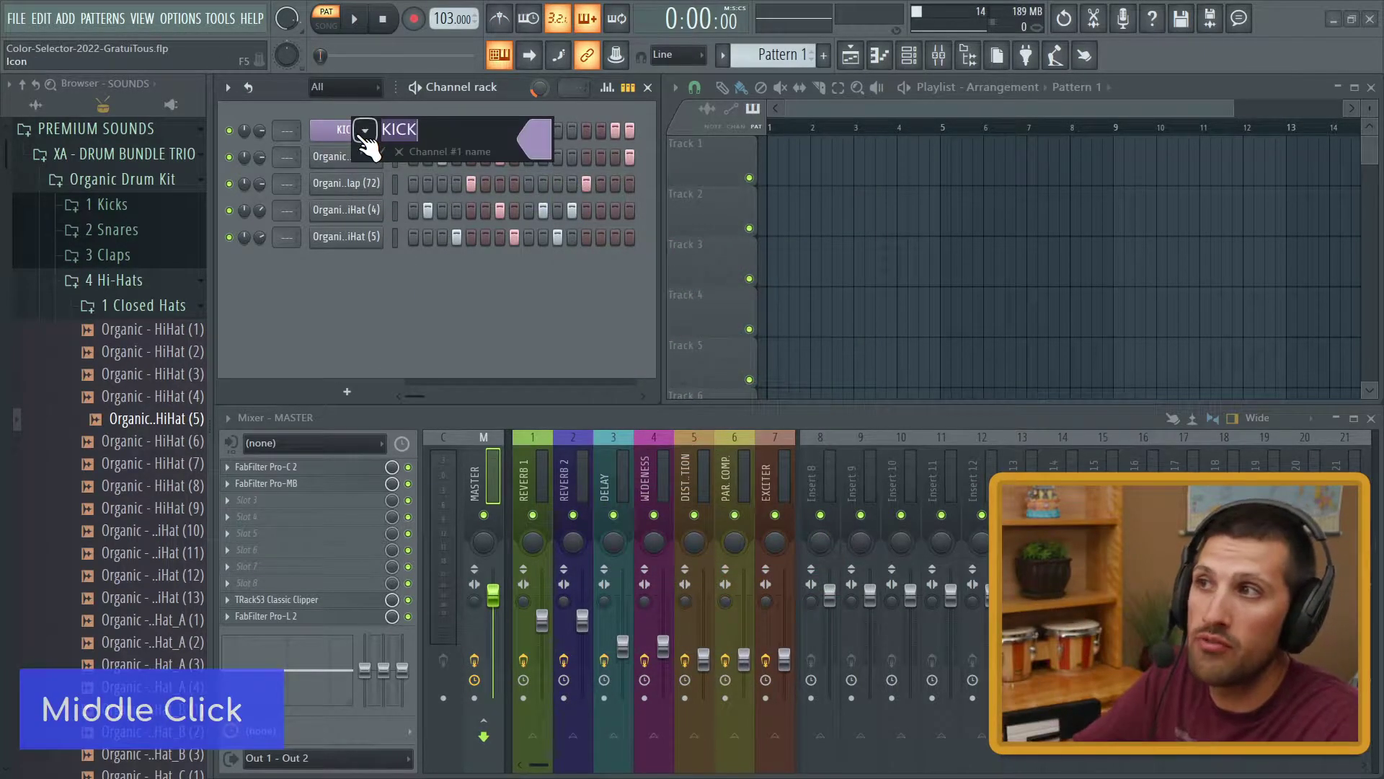
key(Escape)
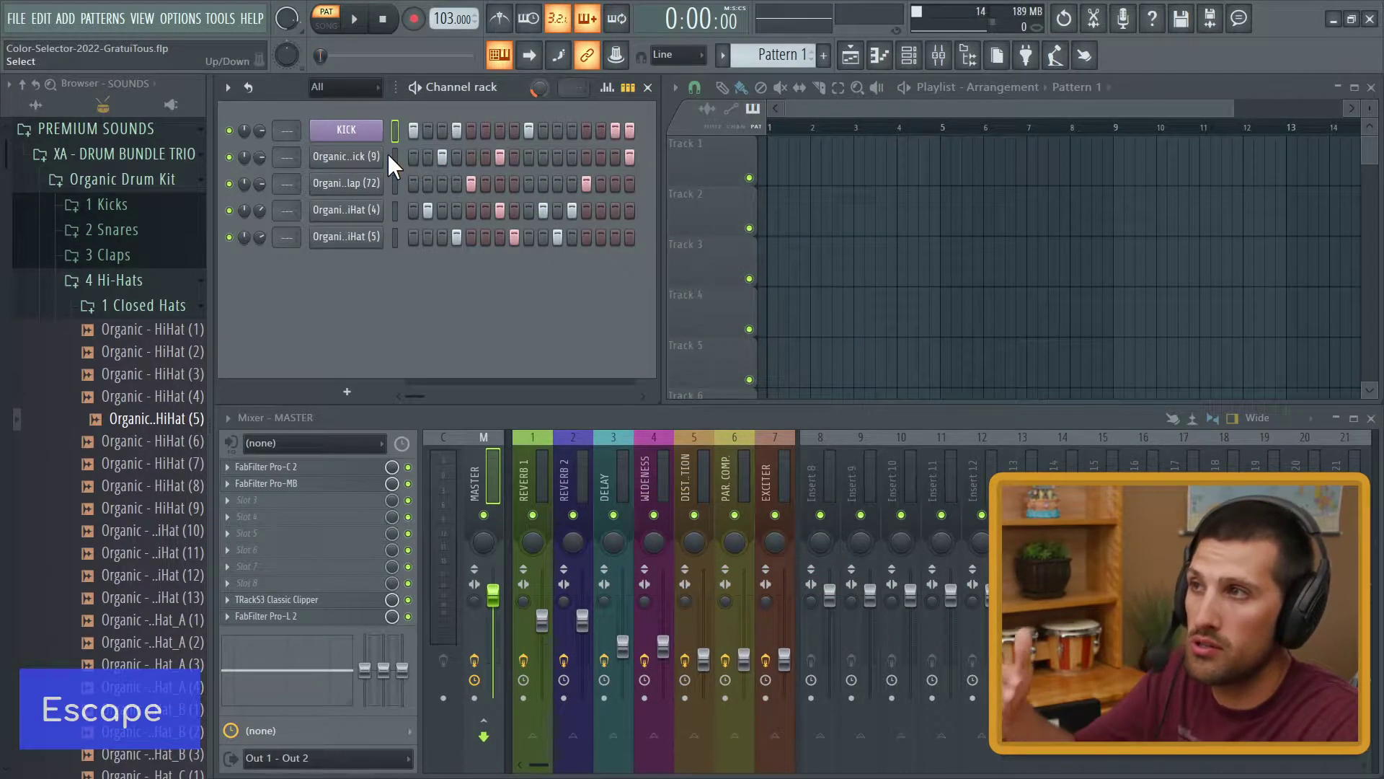
- Try selecting single channels in the channel rack and adding both HiHat channels to the Organic - Clap (72) selection
click(396, 181)
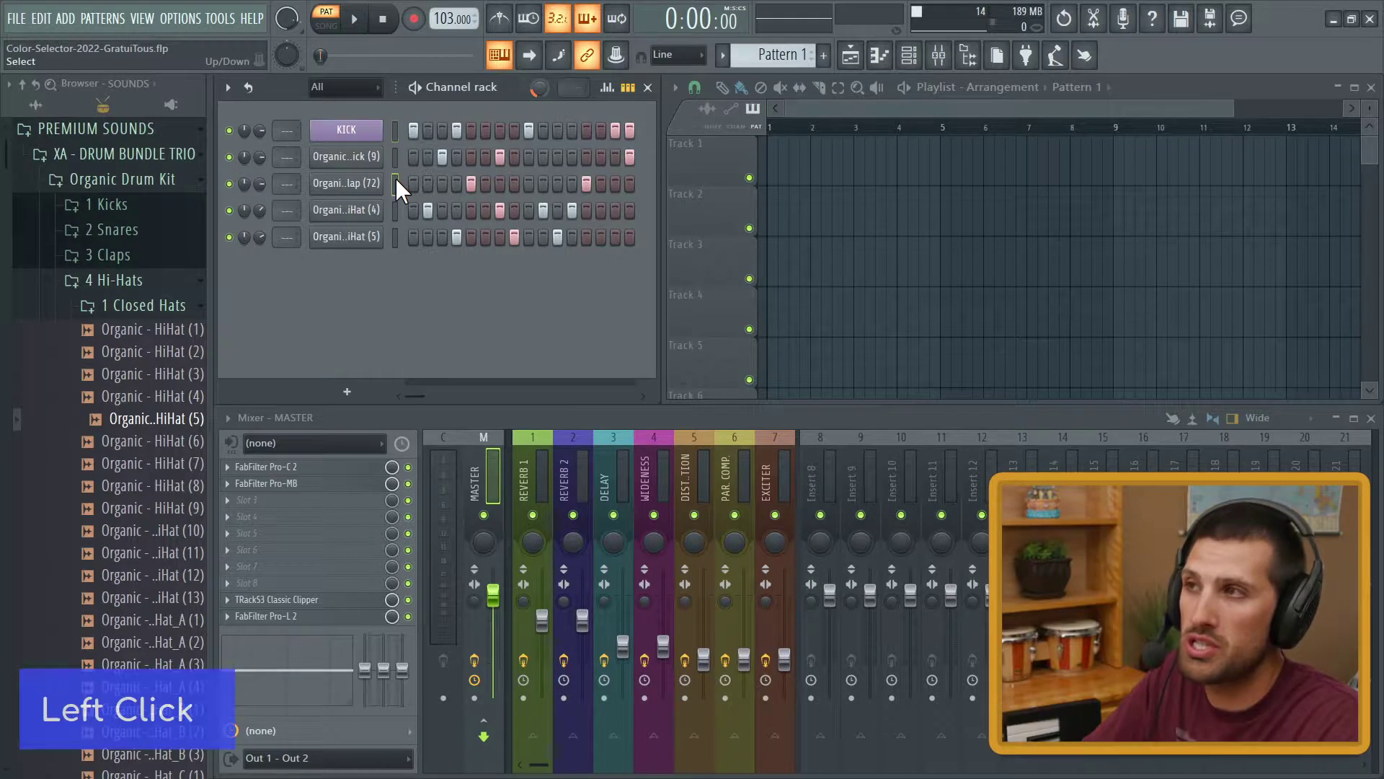
right_click(397, 160)
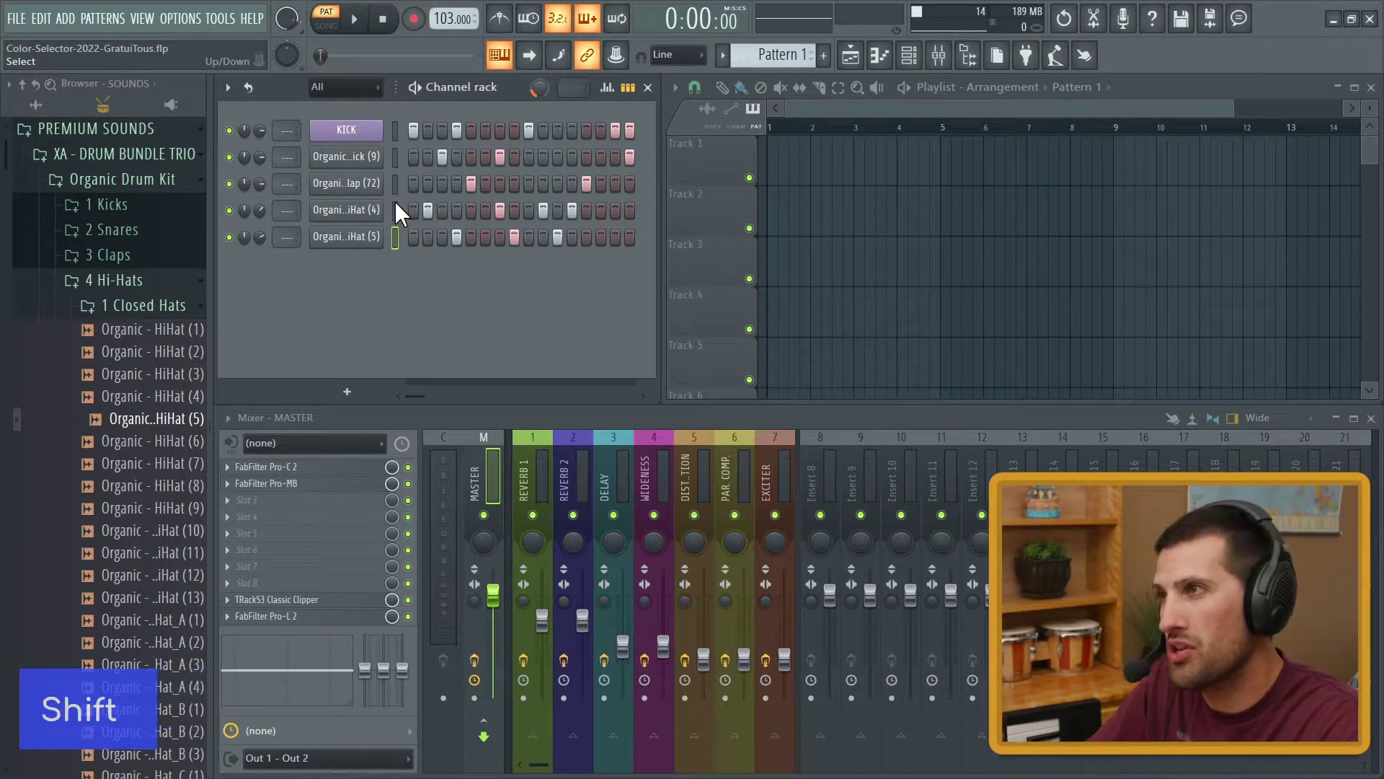
shift+click(395, 160)
click(395, 183)
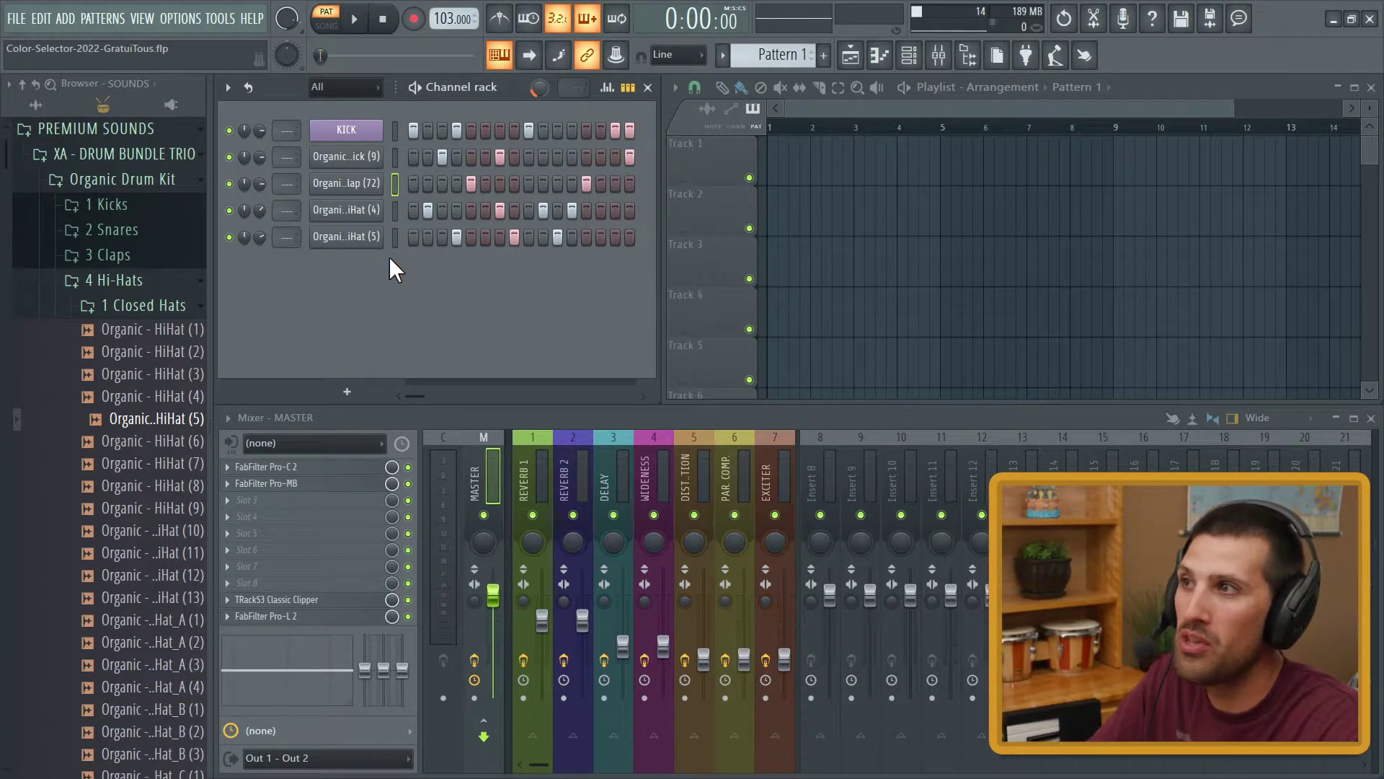
right_click(396, 210)
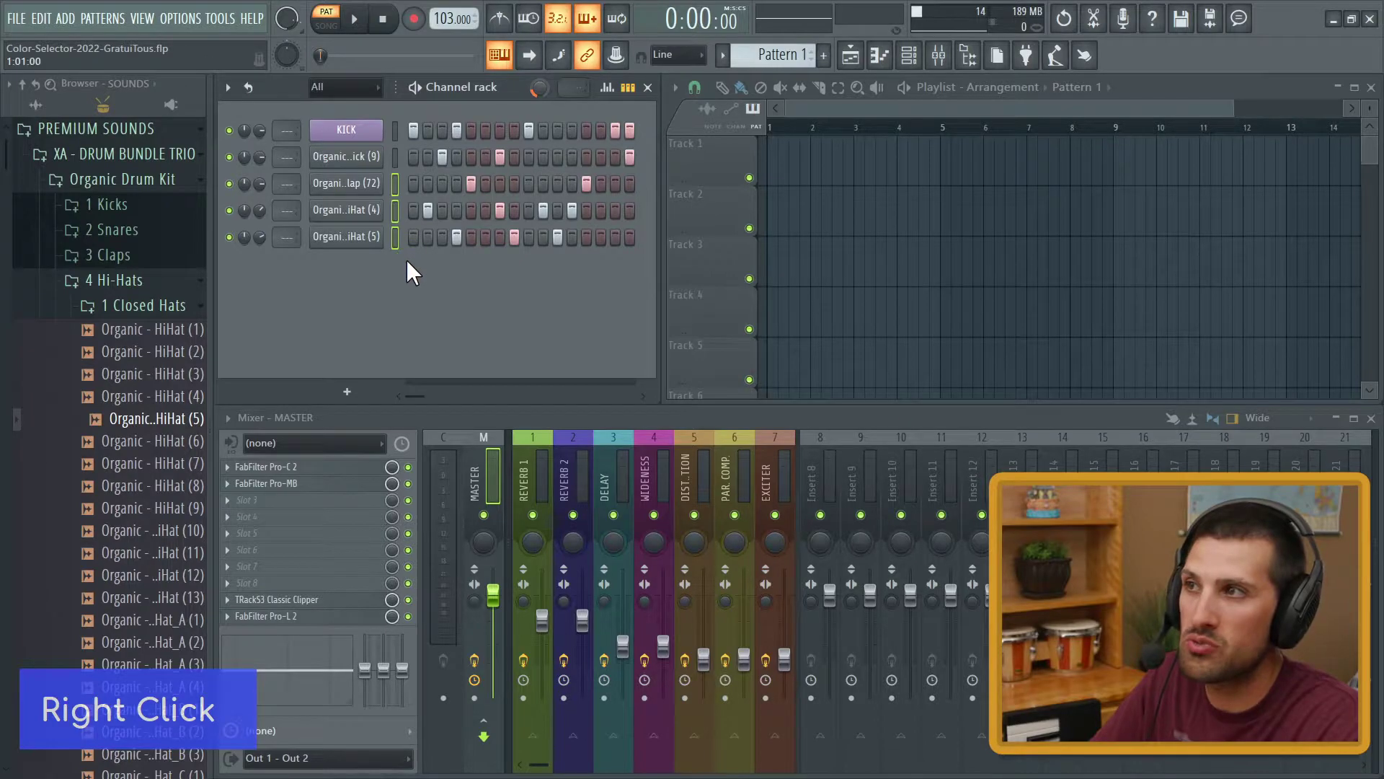
- Select the Organic - Clap (72) and Organic - HiHat (5) channels one at a time and audition each sound
click(399, 205)
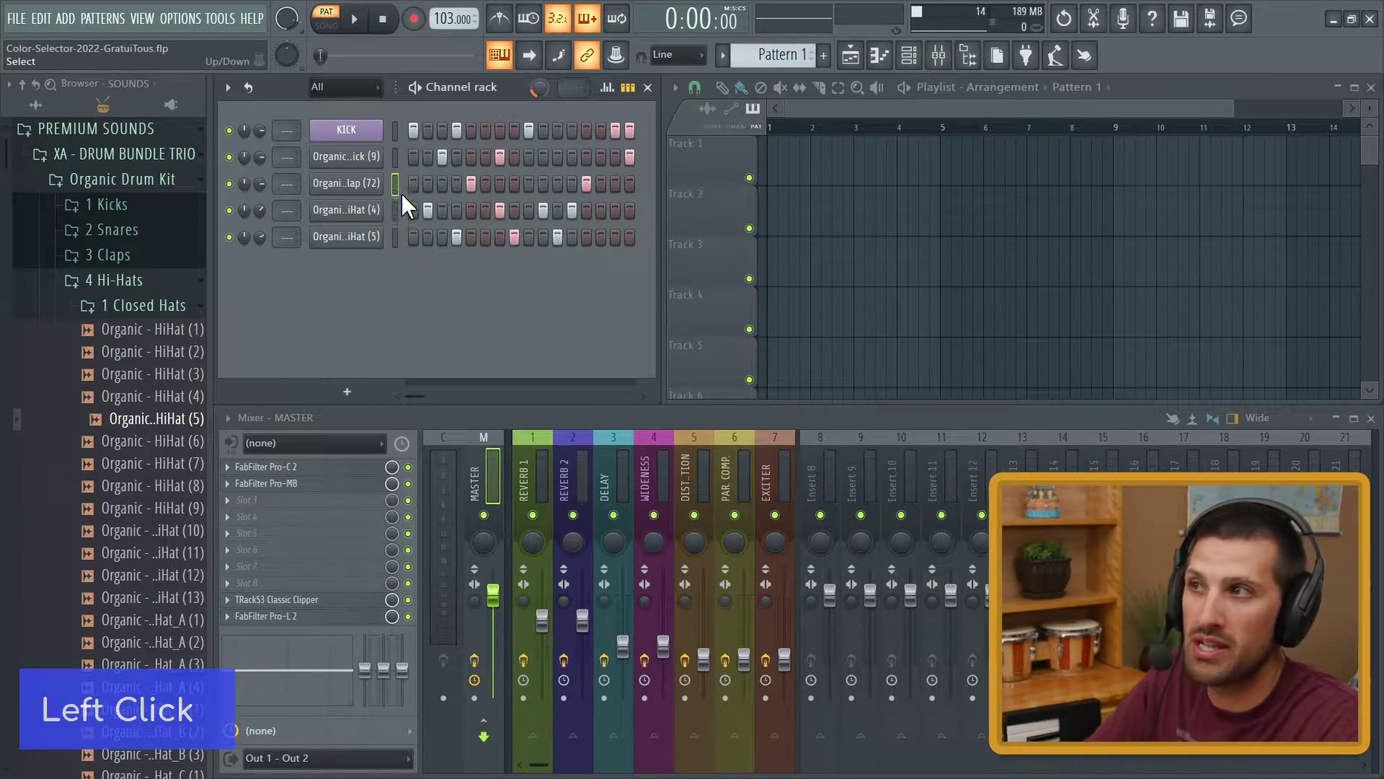
key(q)
key(q)
click(396, 236)
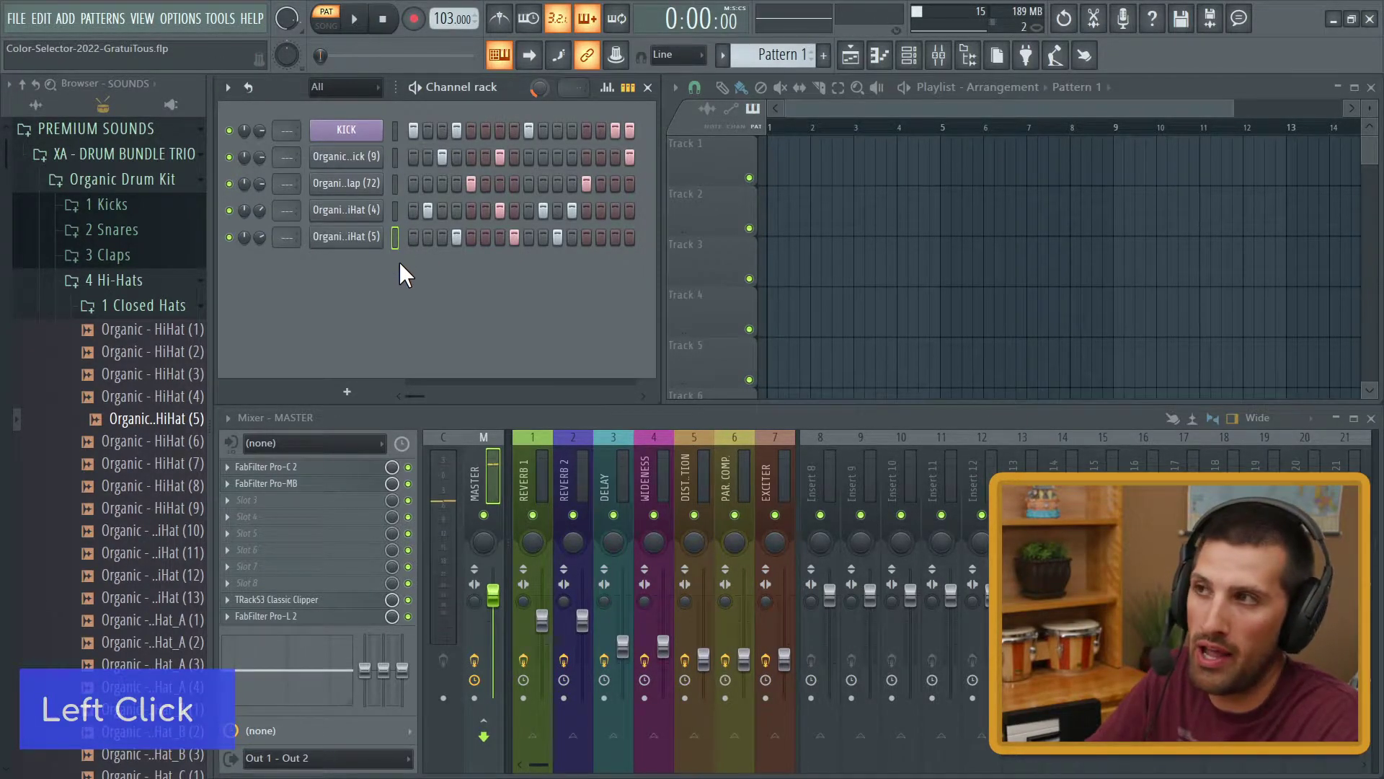
key(q)
key(q)
- Color the Organic - Clap (72), HiHat (4) and HiHat (5) channels with a gradient using Medium Red Violet (#A52181) at both ends
drag(396, 186, 403, 225)
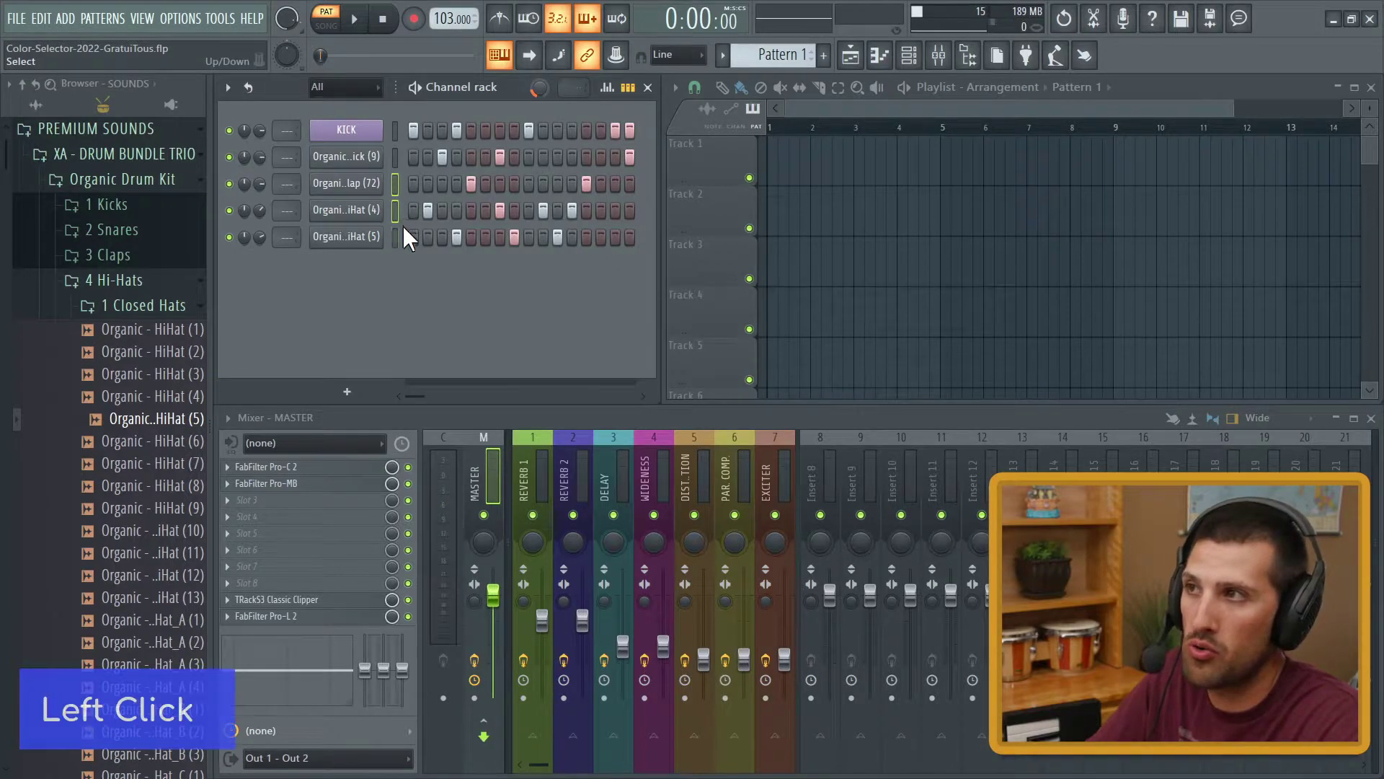
click(229, 91)
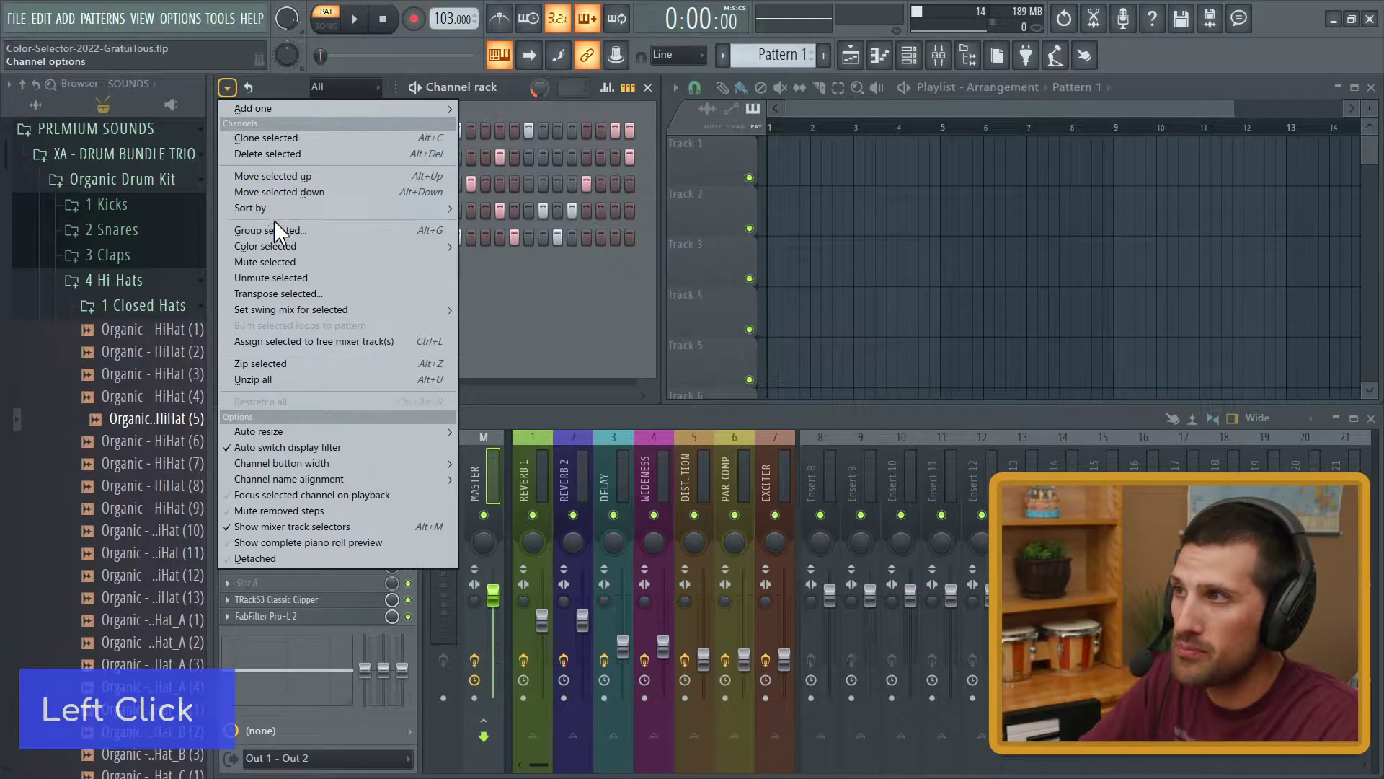
mouse_move(281, 240)
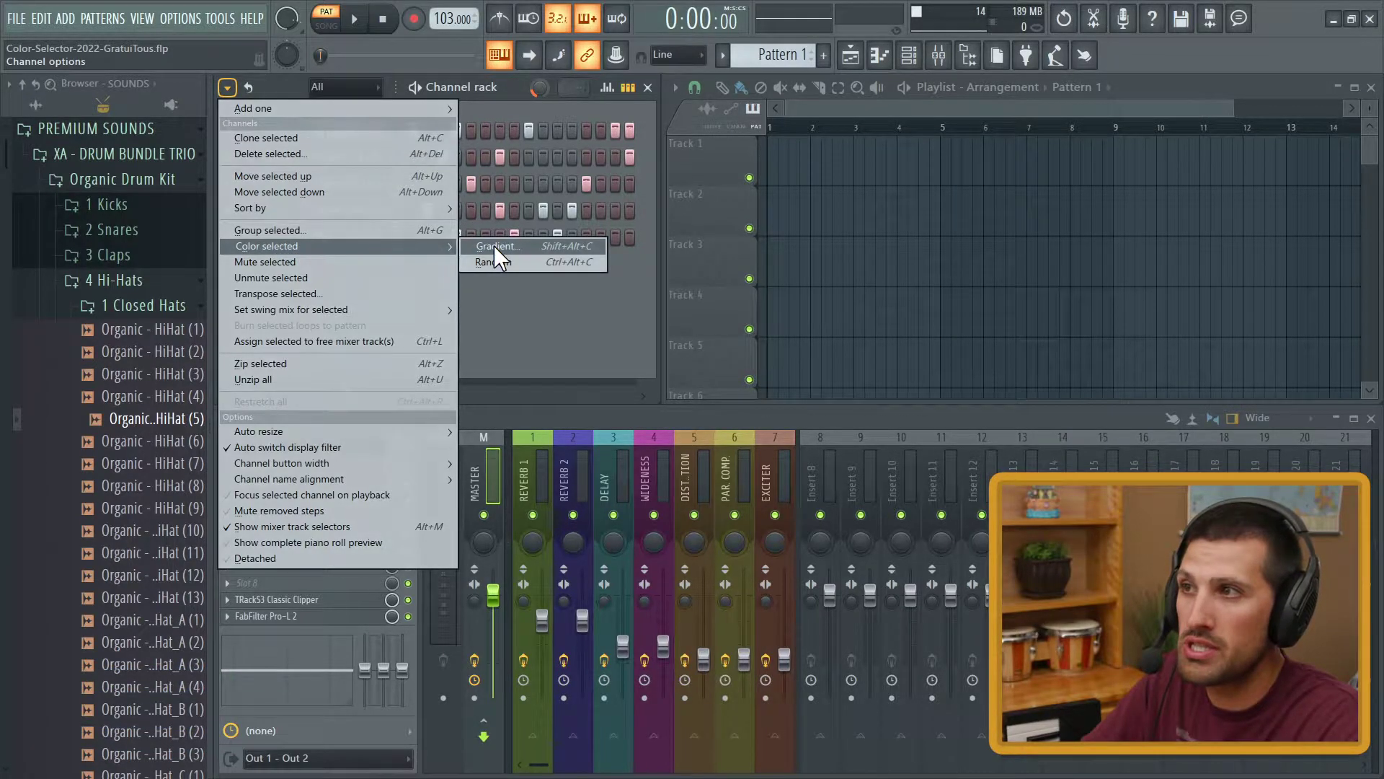
click(552, 246)
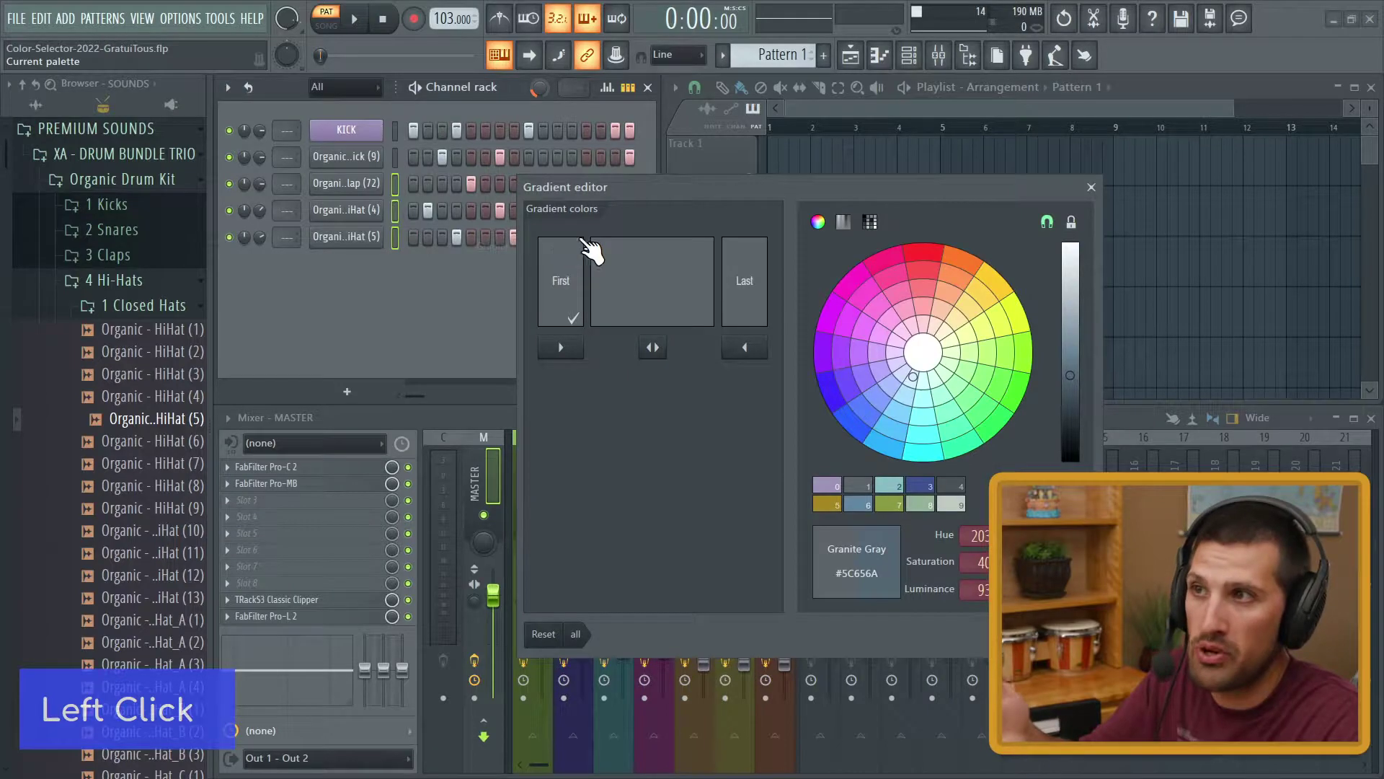
drag(655, 191, 555, 225)
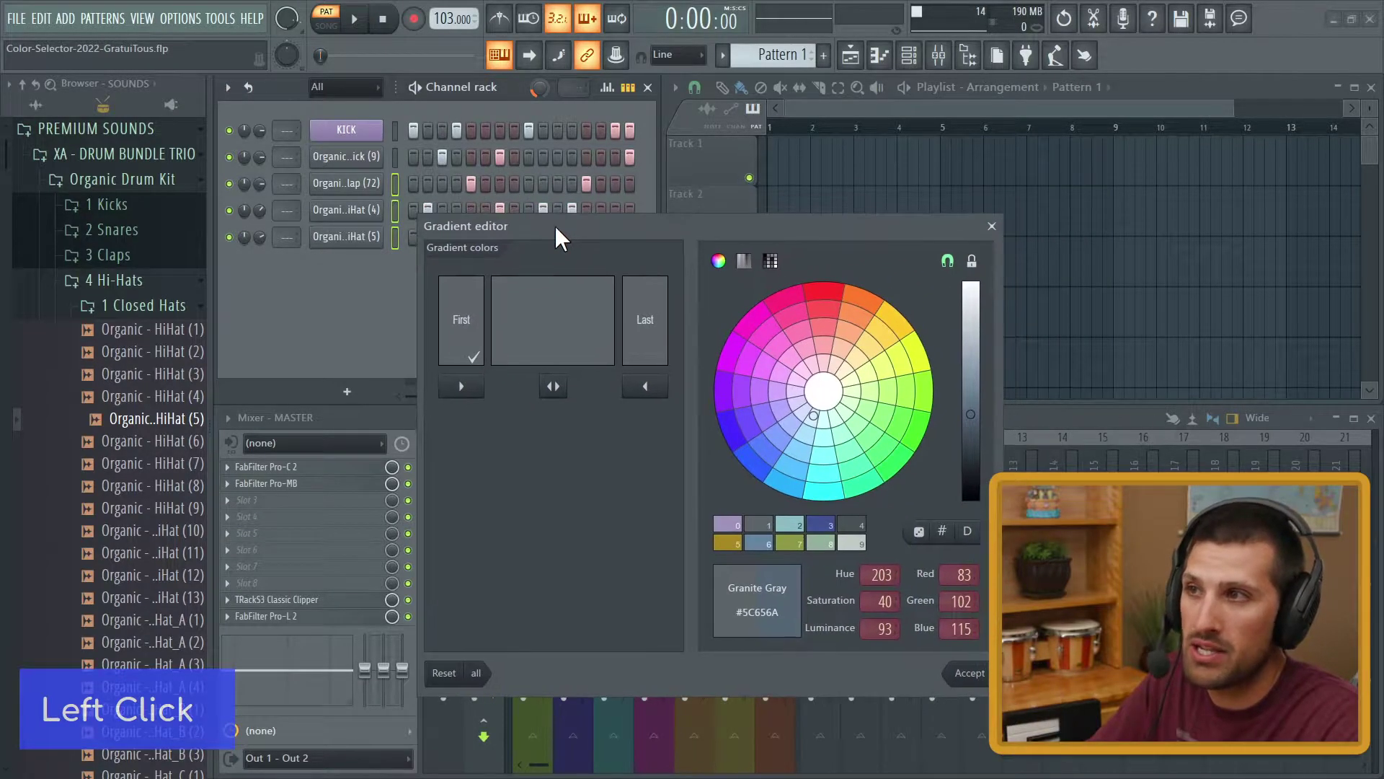
click(766, 334)
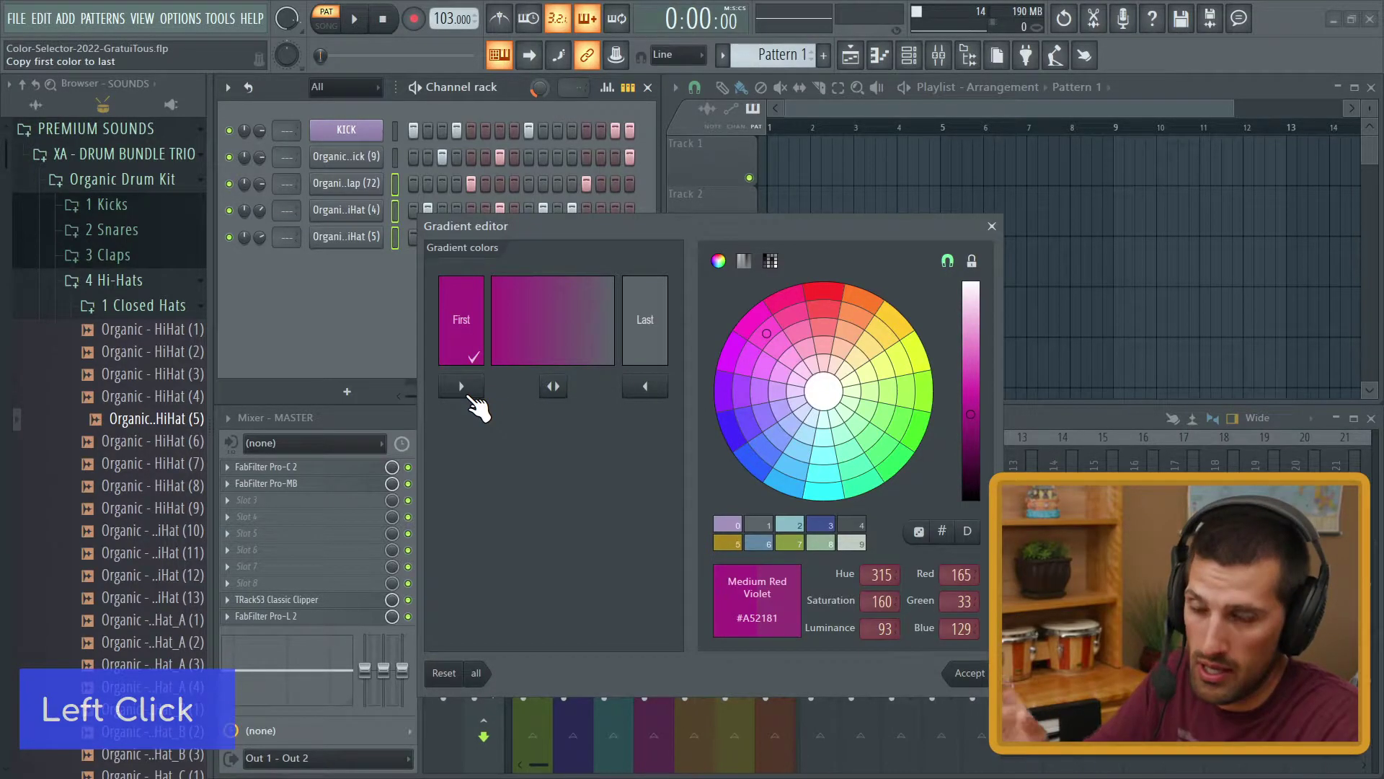
click(469, 394)
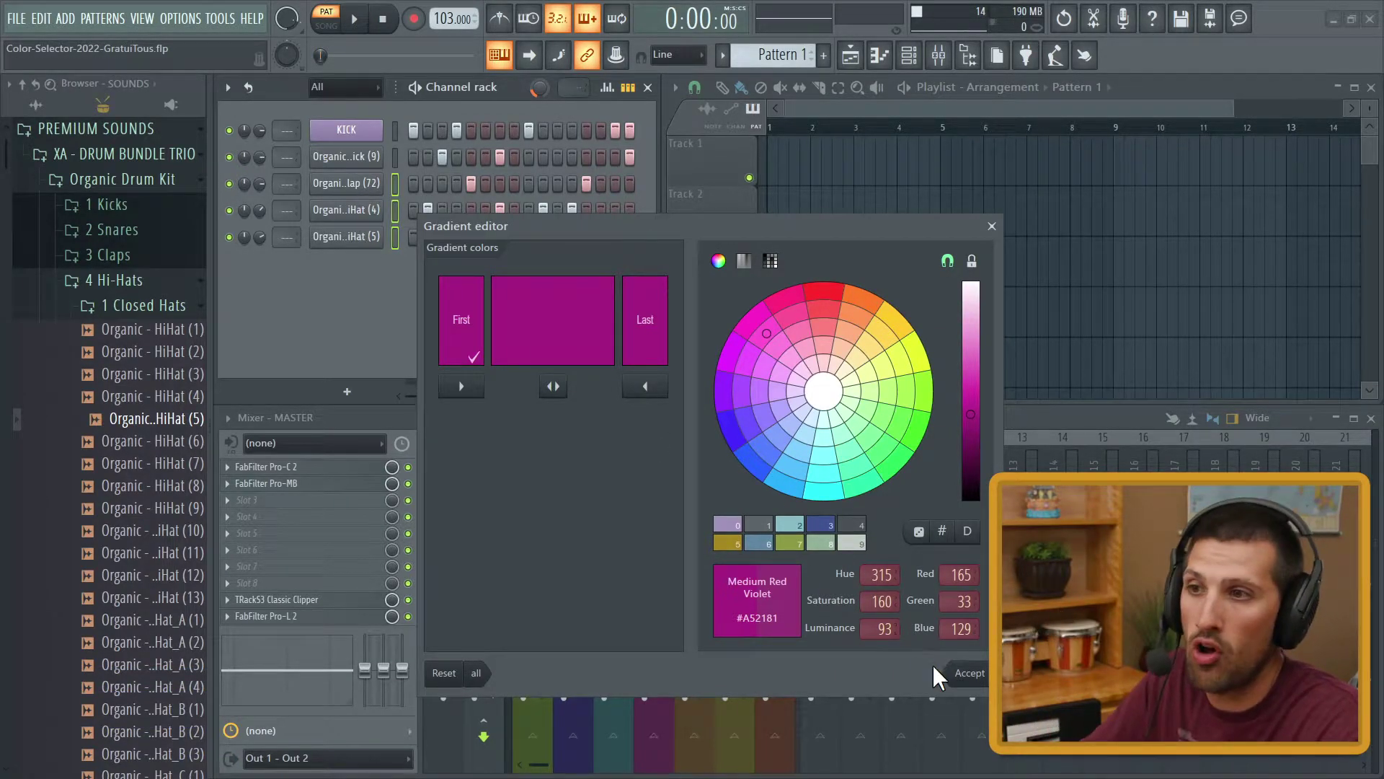
click(968, 673)
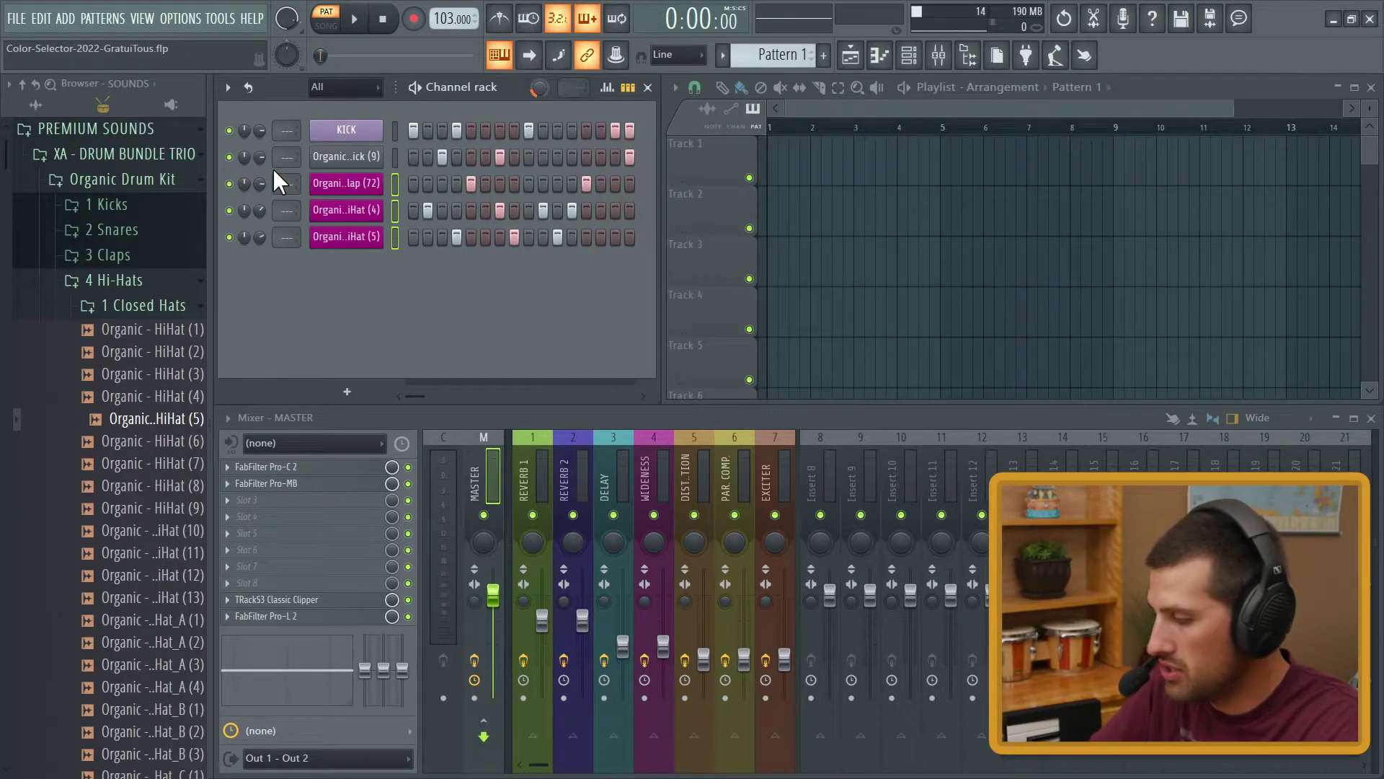
- Recolor the three selected channels with a gradient from Saddle Brown (#B65211) to Steel Blue (#326D94)
key(alt+shift+c)
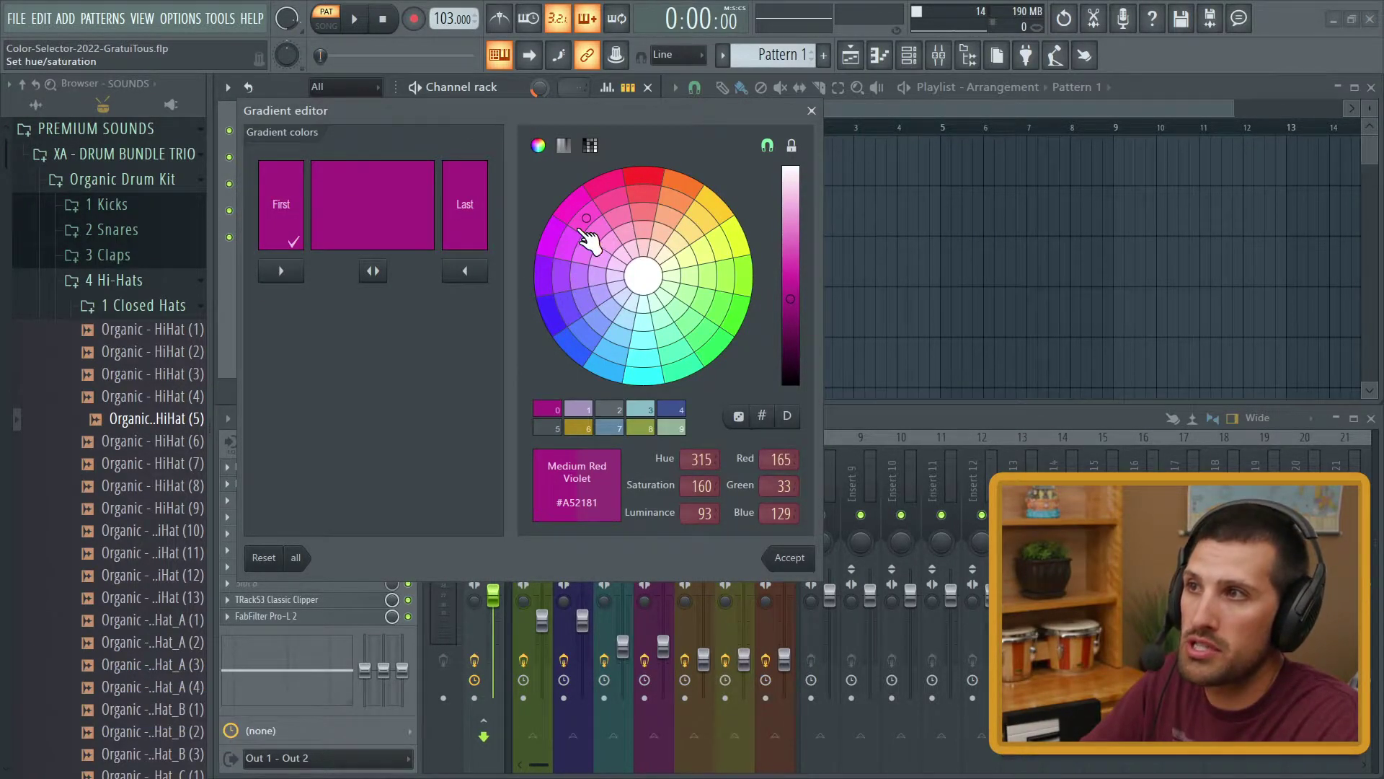
click(681, 184)
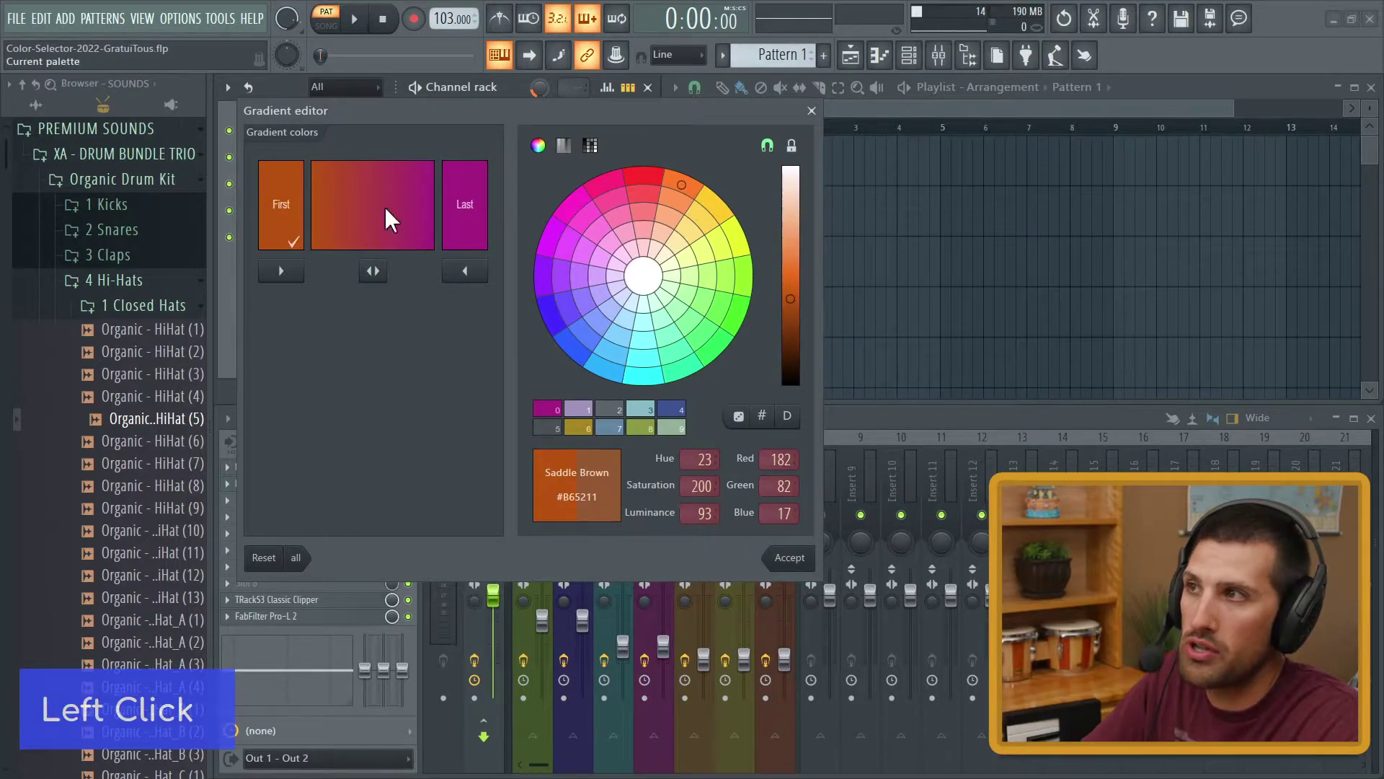
click(480, 193)
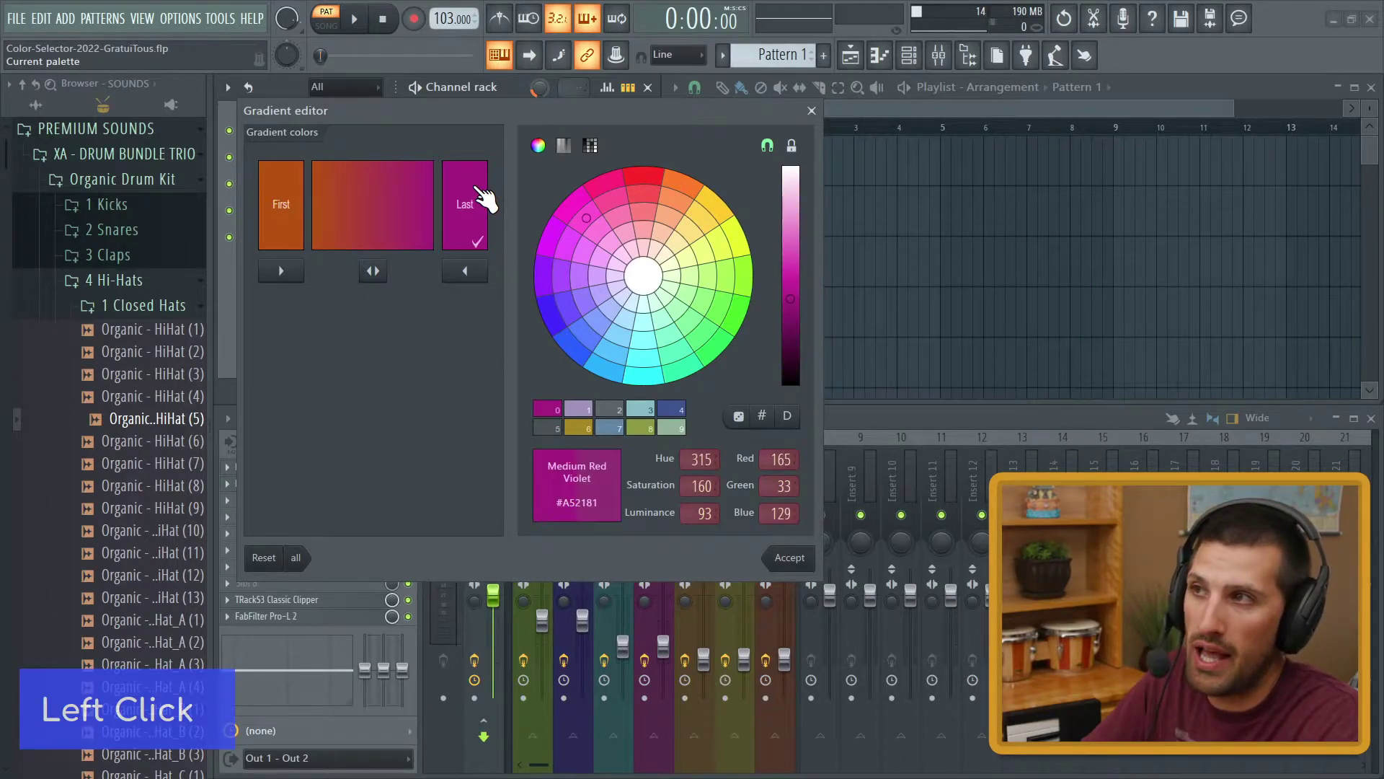
click(620, 333)
drag(581, 113, 872, 169)
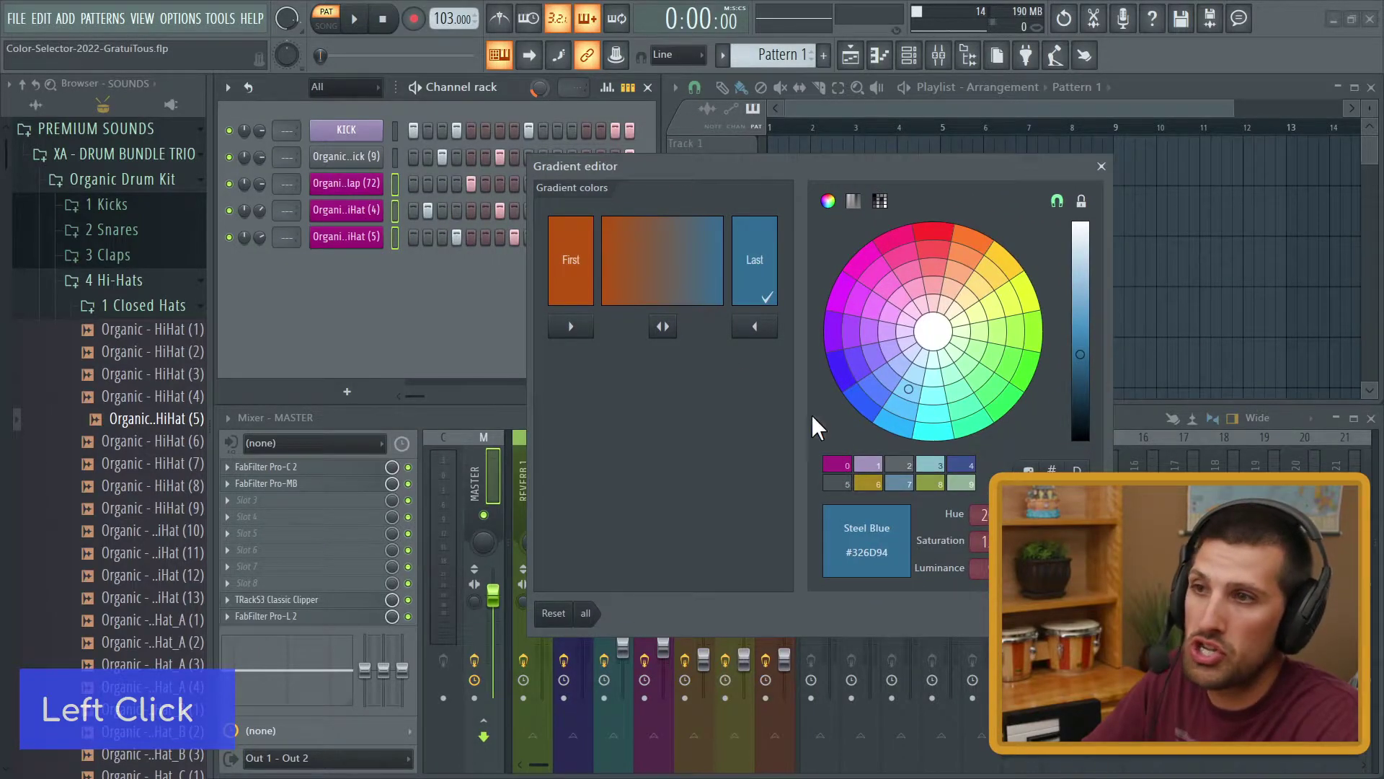
click(728, 436)
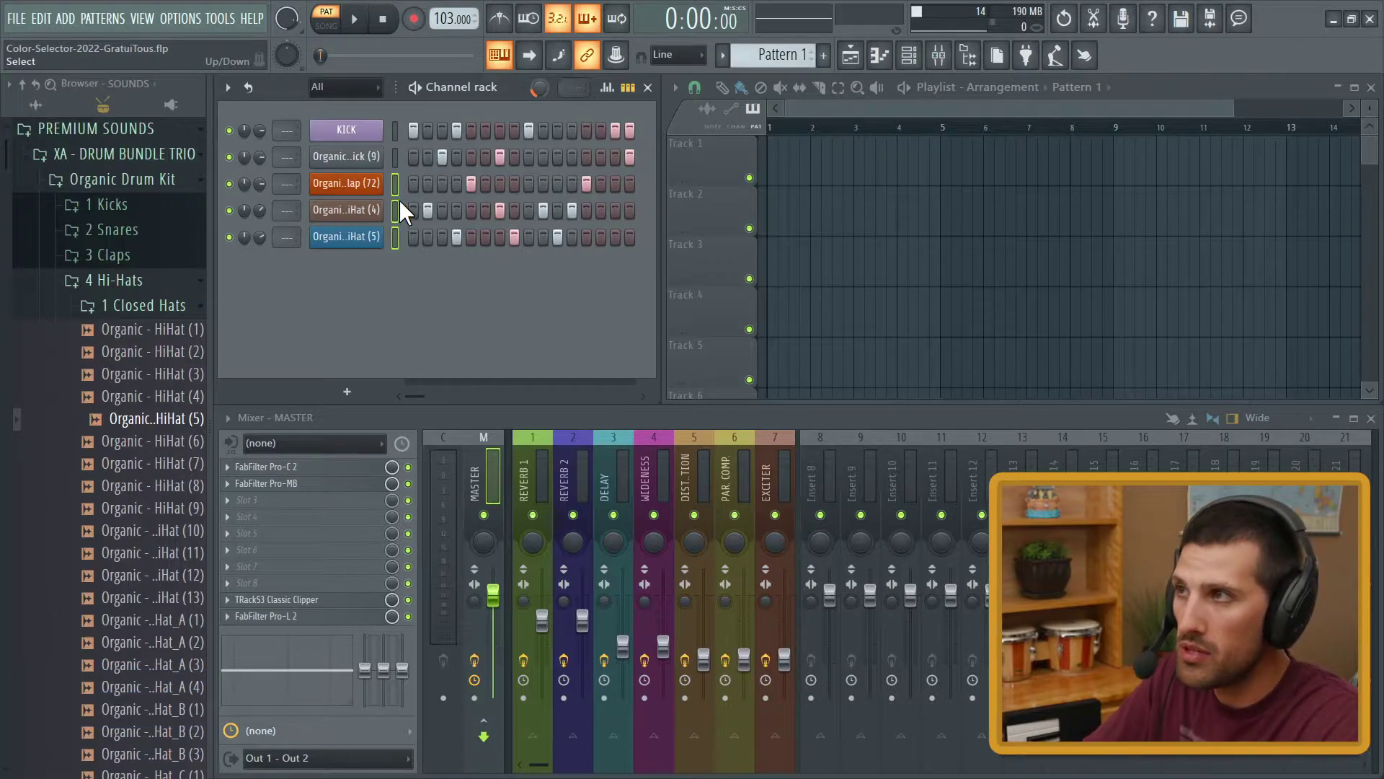
- Paint Pattern 1 across the first four bars of playlist Track 1 and enter DRUMS as the pattern's name
mouse_move(938, 148)
mouse_down()
mouse_move(793, 148)
mouse_move(736, 166)
mouse_up()
key(F2)
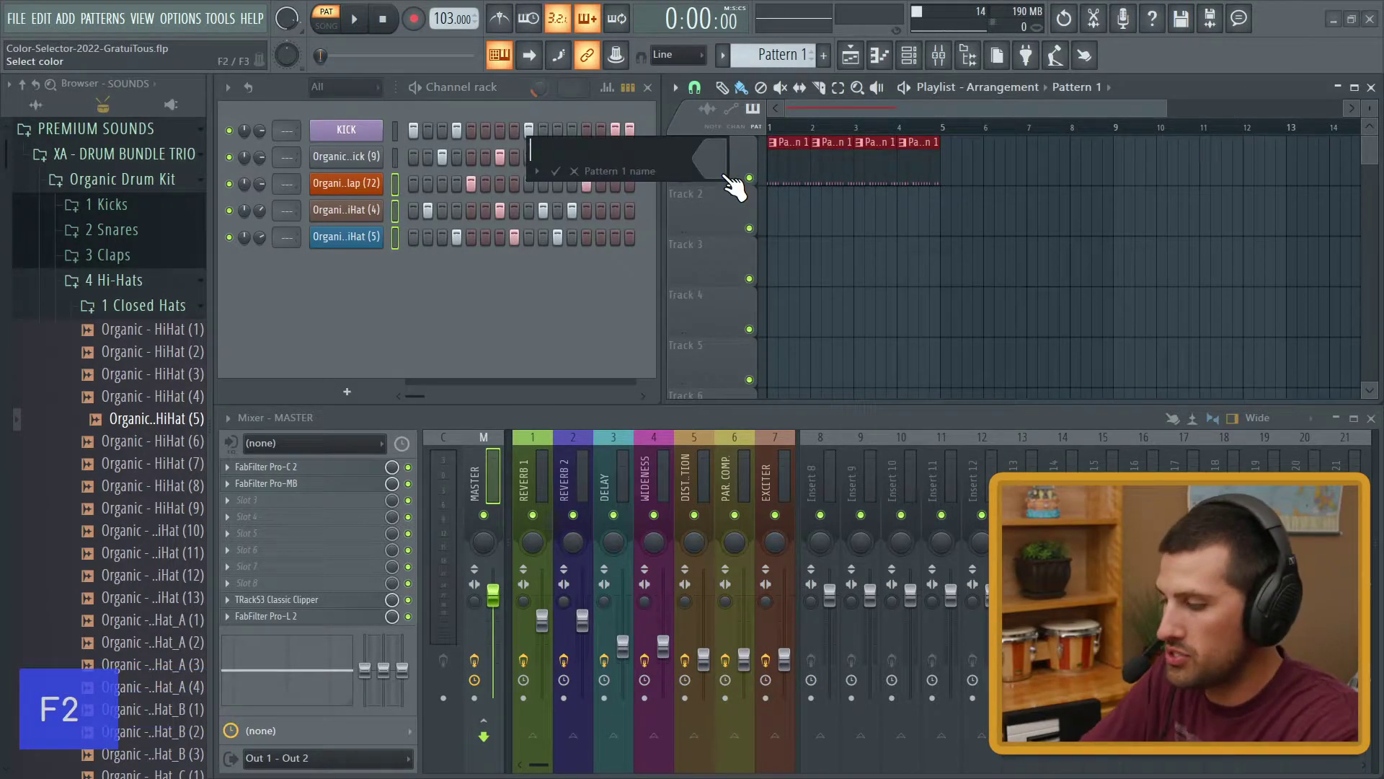
text(DRUMS)
key(F2)
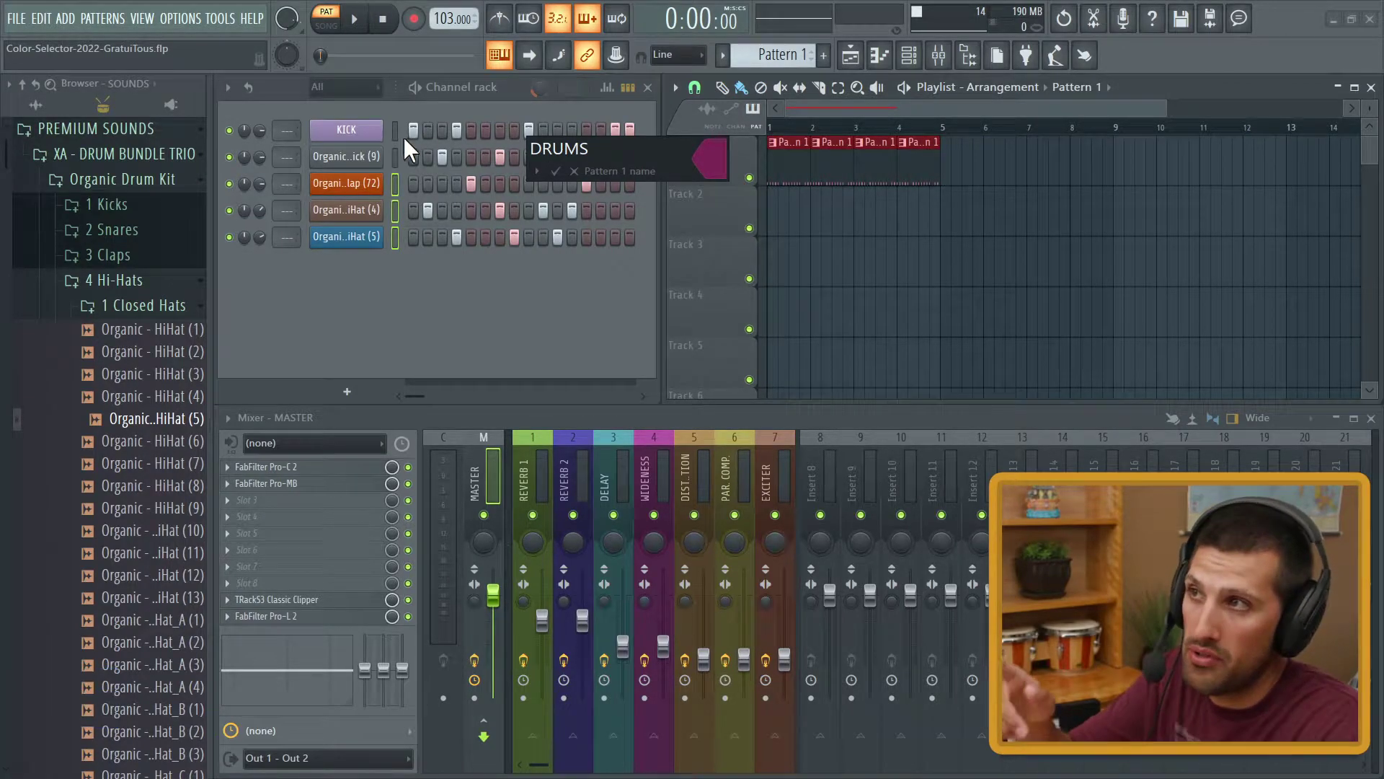
- Give the DRUMS pattern the previously used Light Slate Gray (#9F93BA) and accept its name and color
click(712, 160)
click(859, 447)
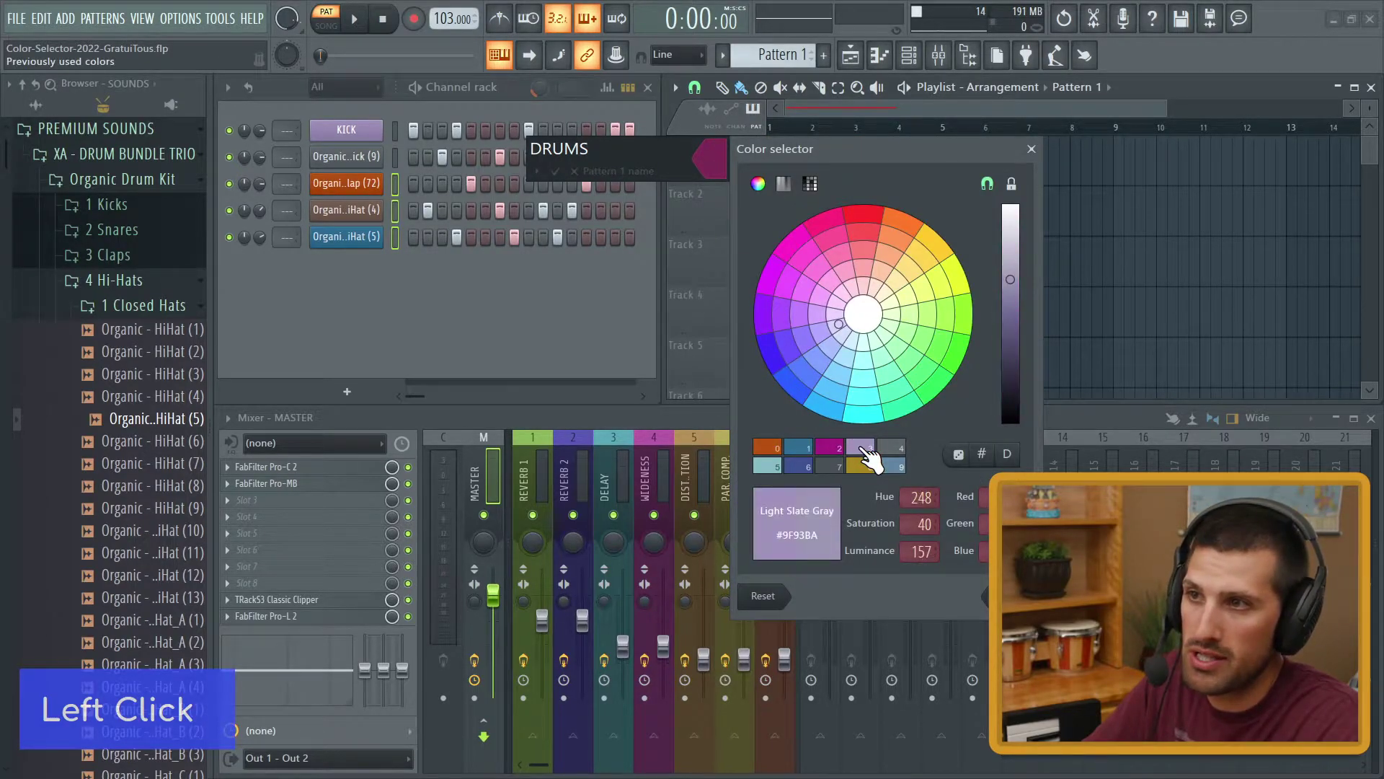
click(962, 385)
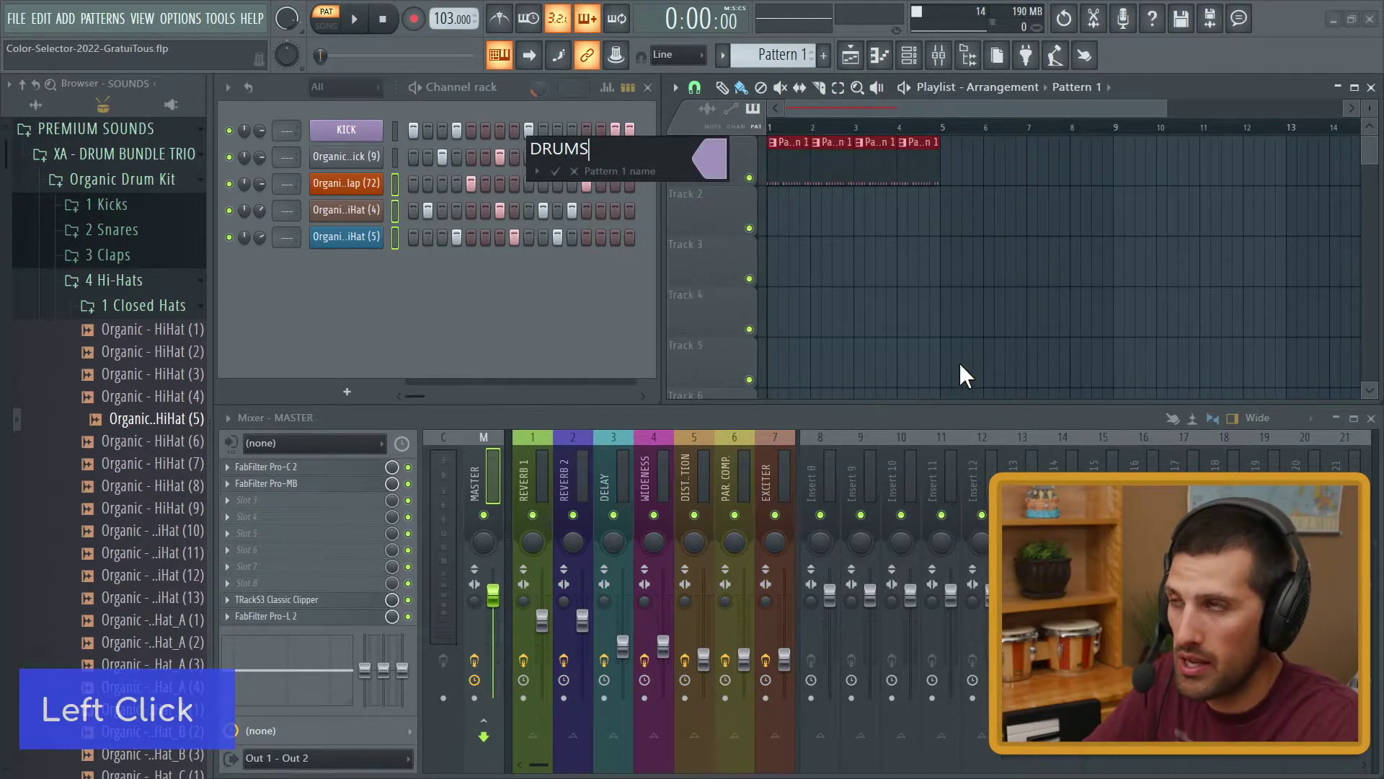
key(Return)
right_click(915, 300)
ctrl+scroll(787, 297, up, 2)
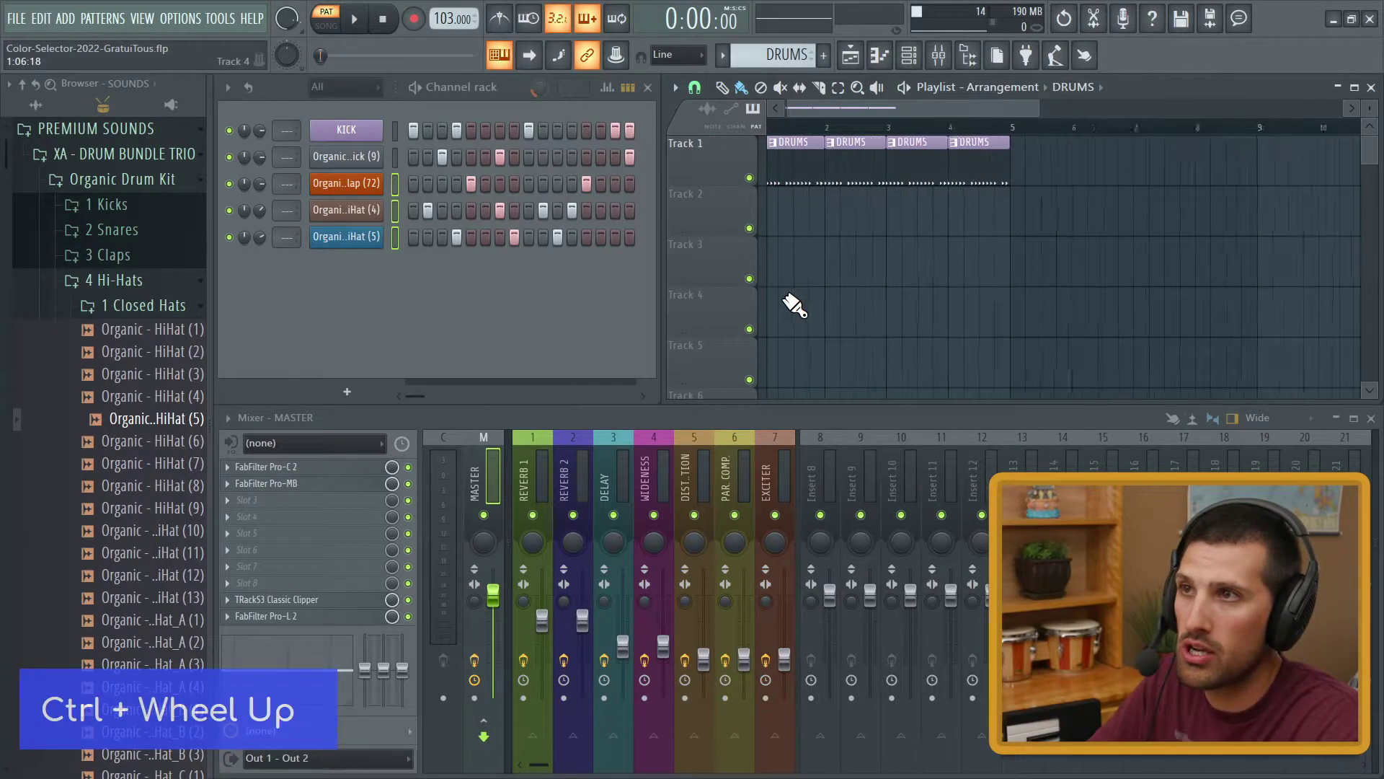
ctrl+scroll(793, 303, up, 1)
- Move the steps of every channel except KICK into a new pattern and paint it across the first four bars of Track 2
click(395, 160)
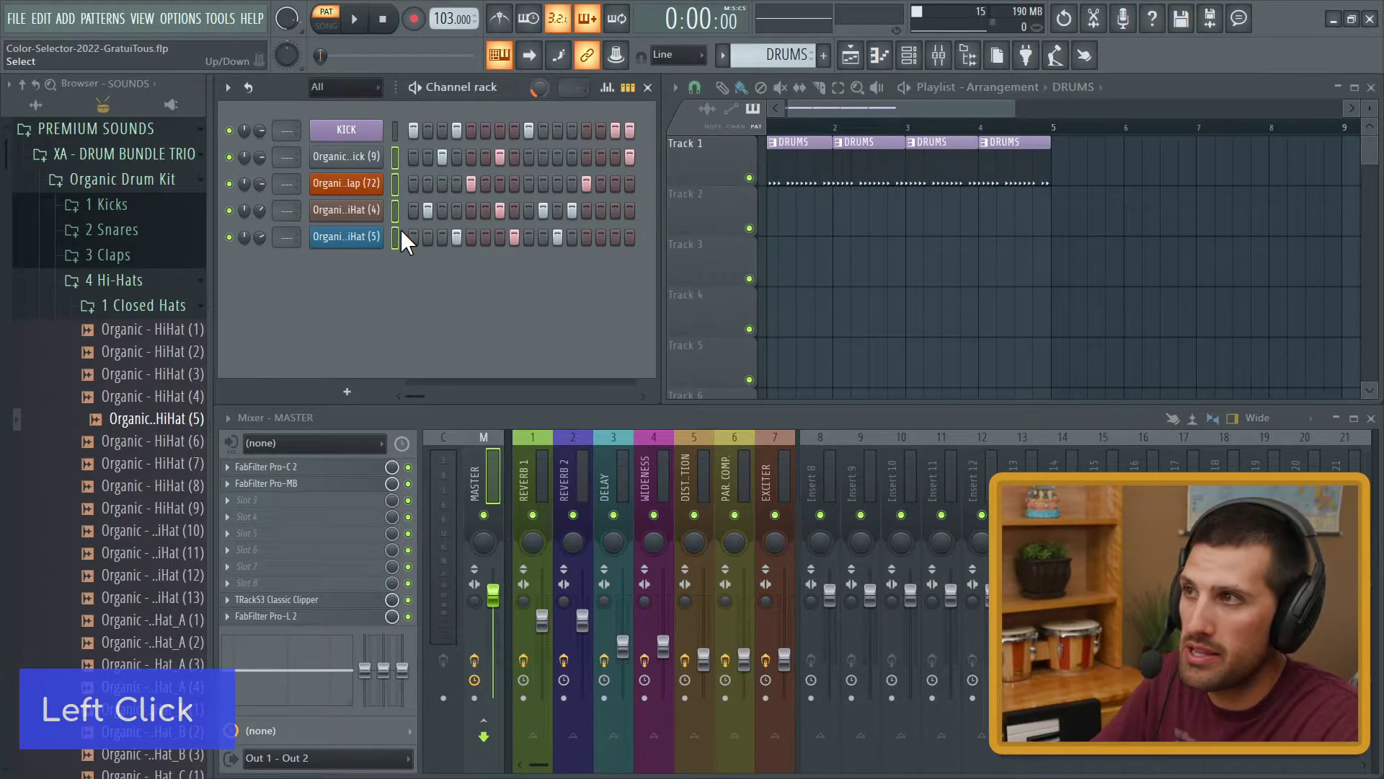
key(ctrl+x)
key(KP_Add)
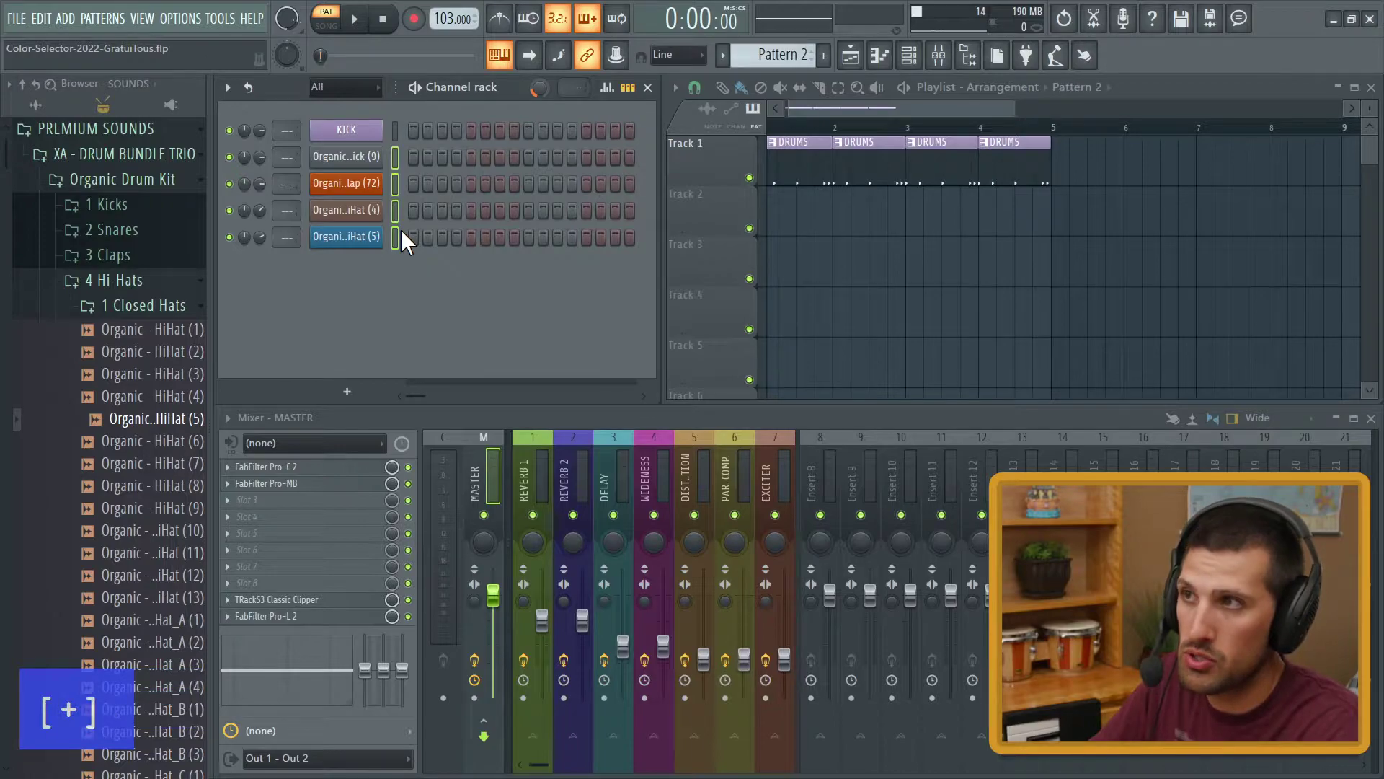
key(ctrl+v)
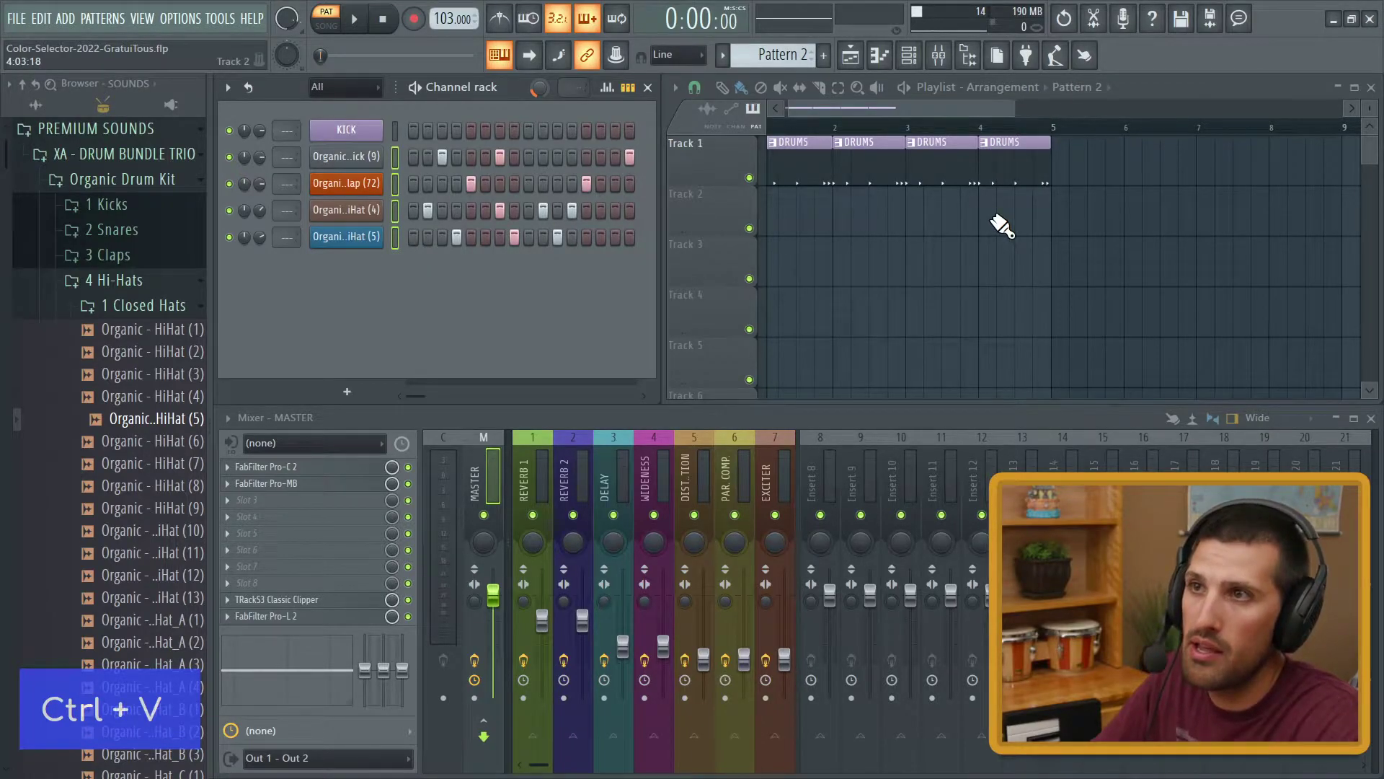
drag(1001, 223, 754, 248)
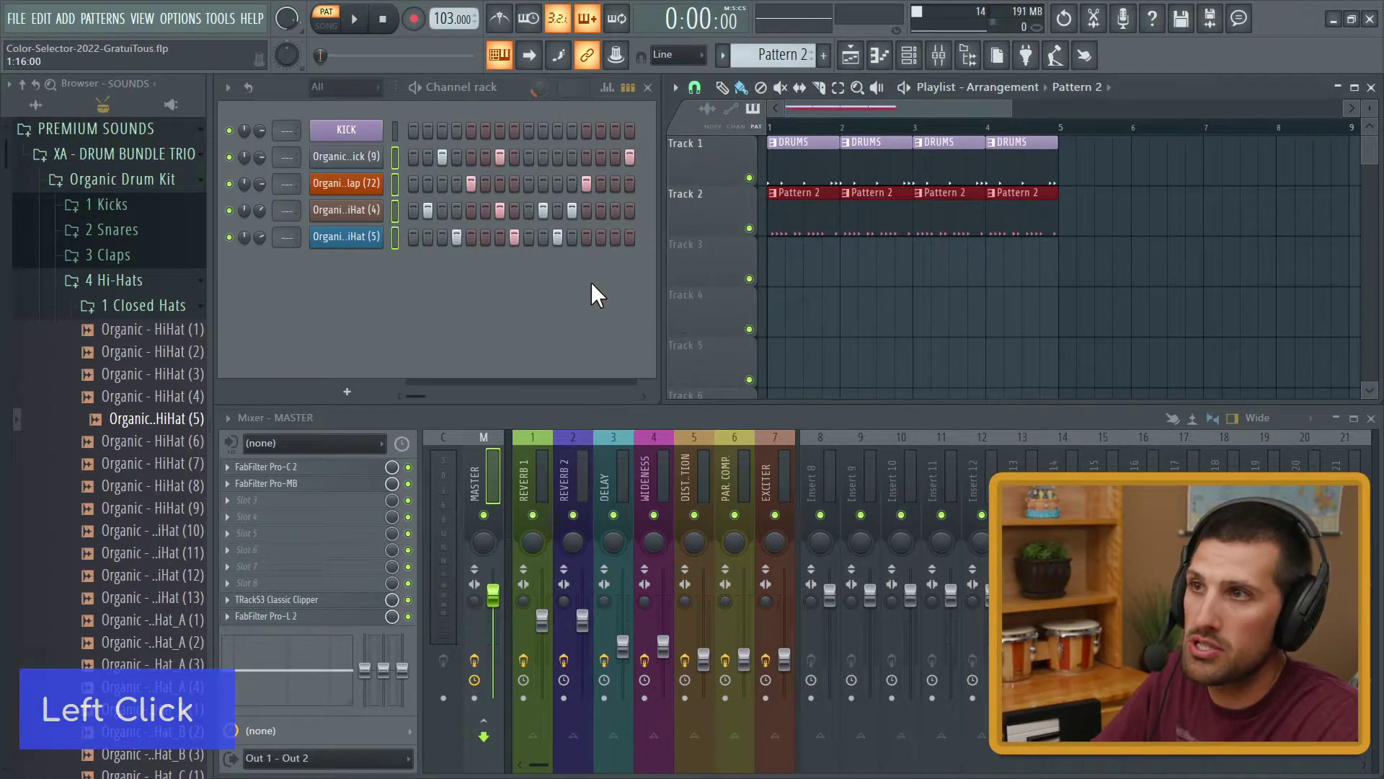
- Rename Pattern 2 as CLAP and give it a random dark green color
key(F2)
text(CKA)
key(BackSpace)
key(BackSpace)
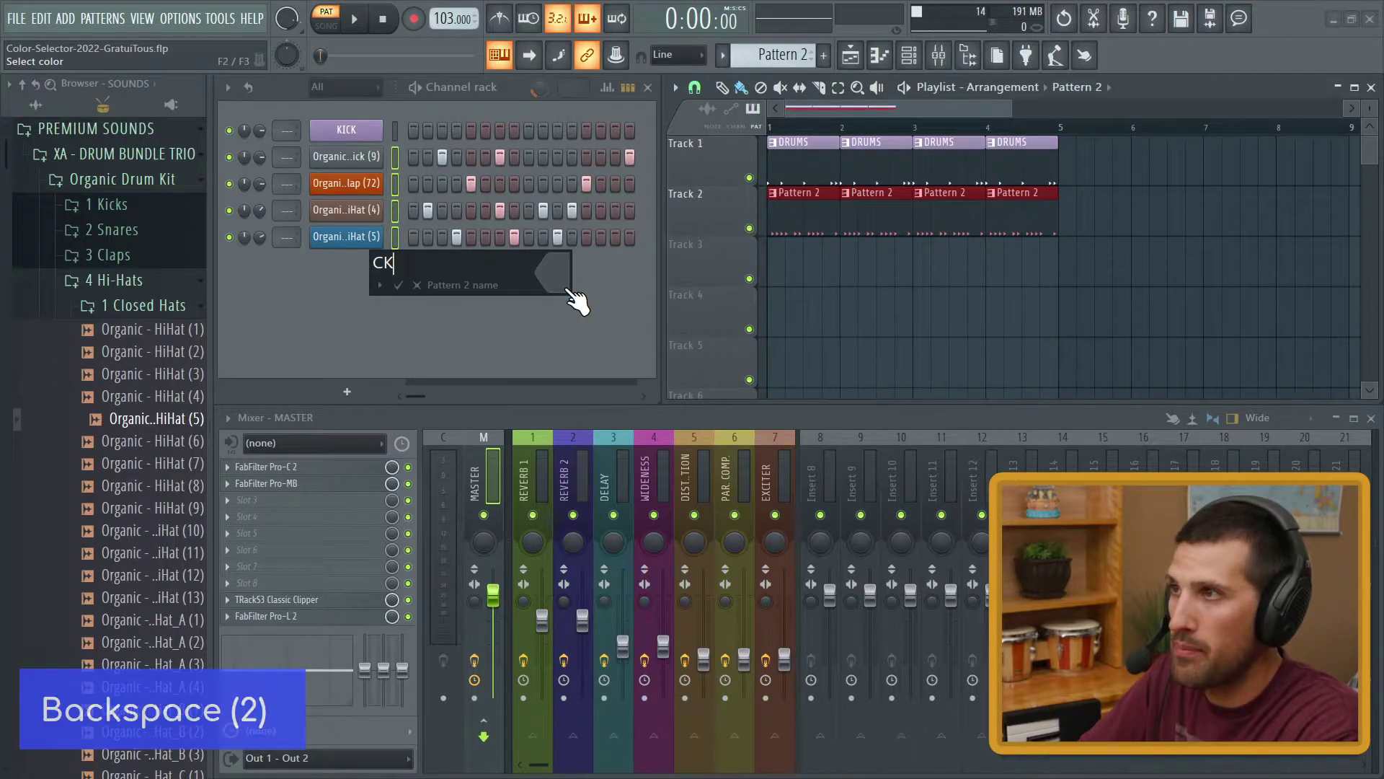
text(KL)
key(BackSpace)
key(BackSpace)
text(LAP)
key(F2)
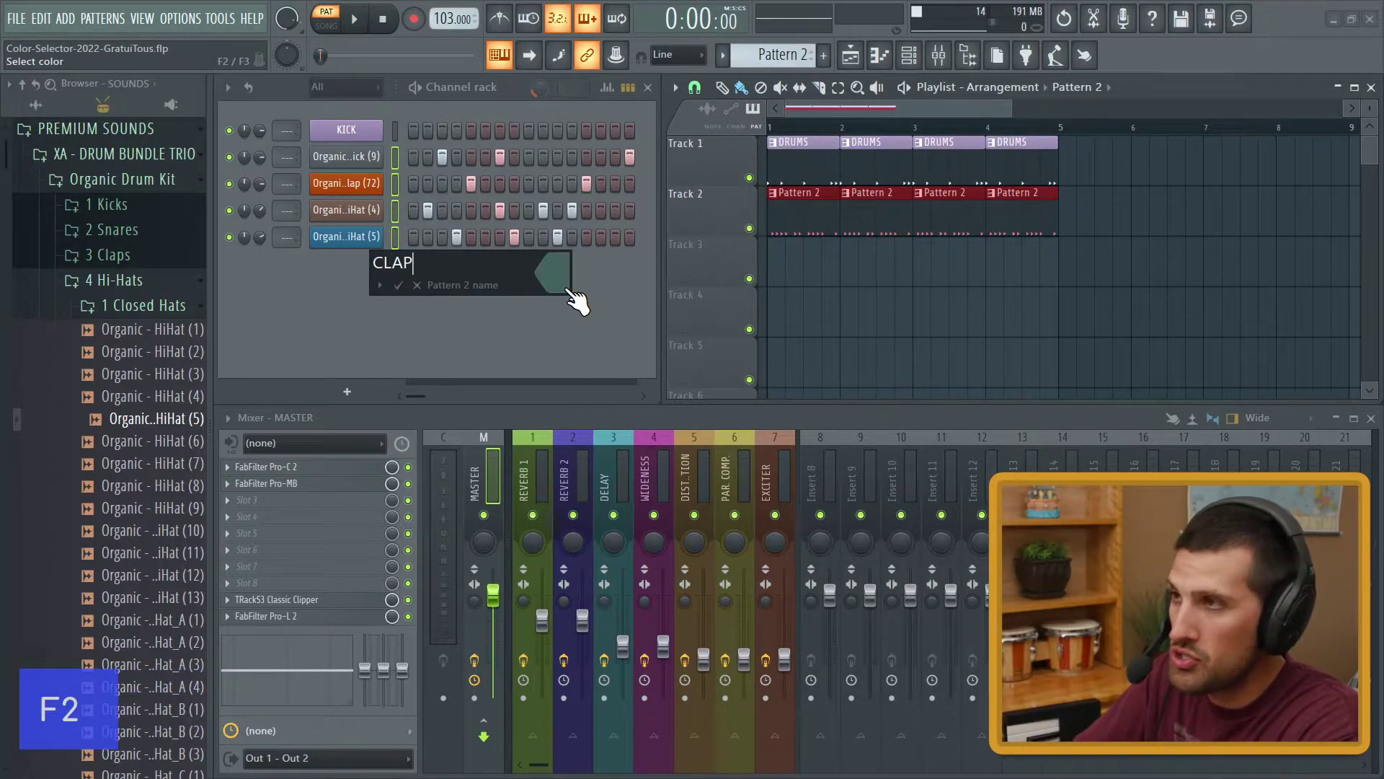
key(Return)
click(526, 292)
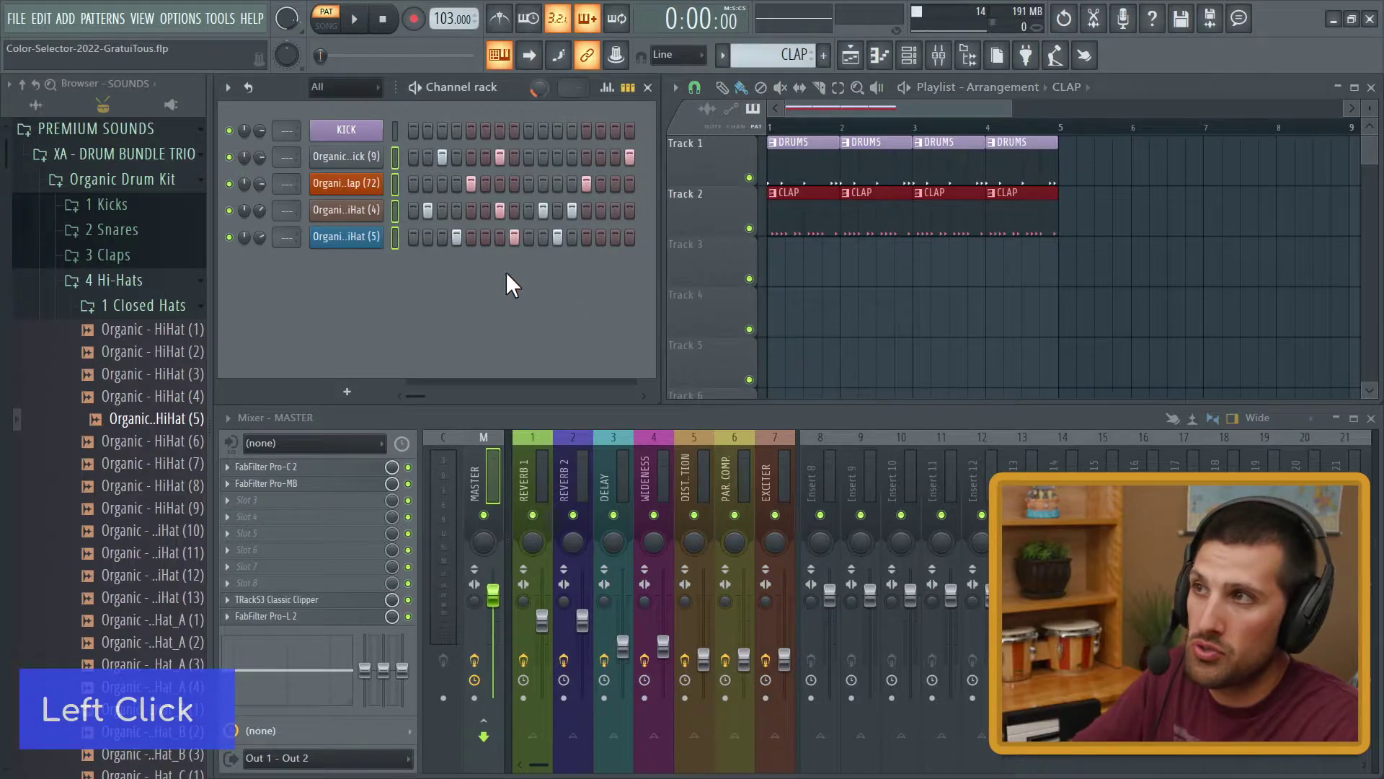
- Select only the Organic - Kick (9) channel and audition its sound
click(396, 158)
right_click(937, 317)
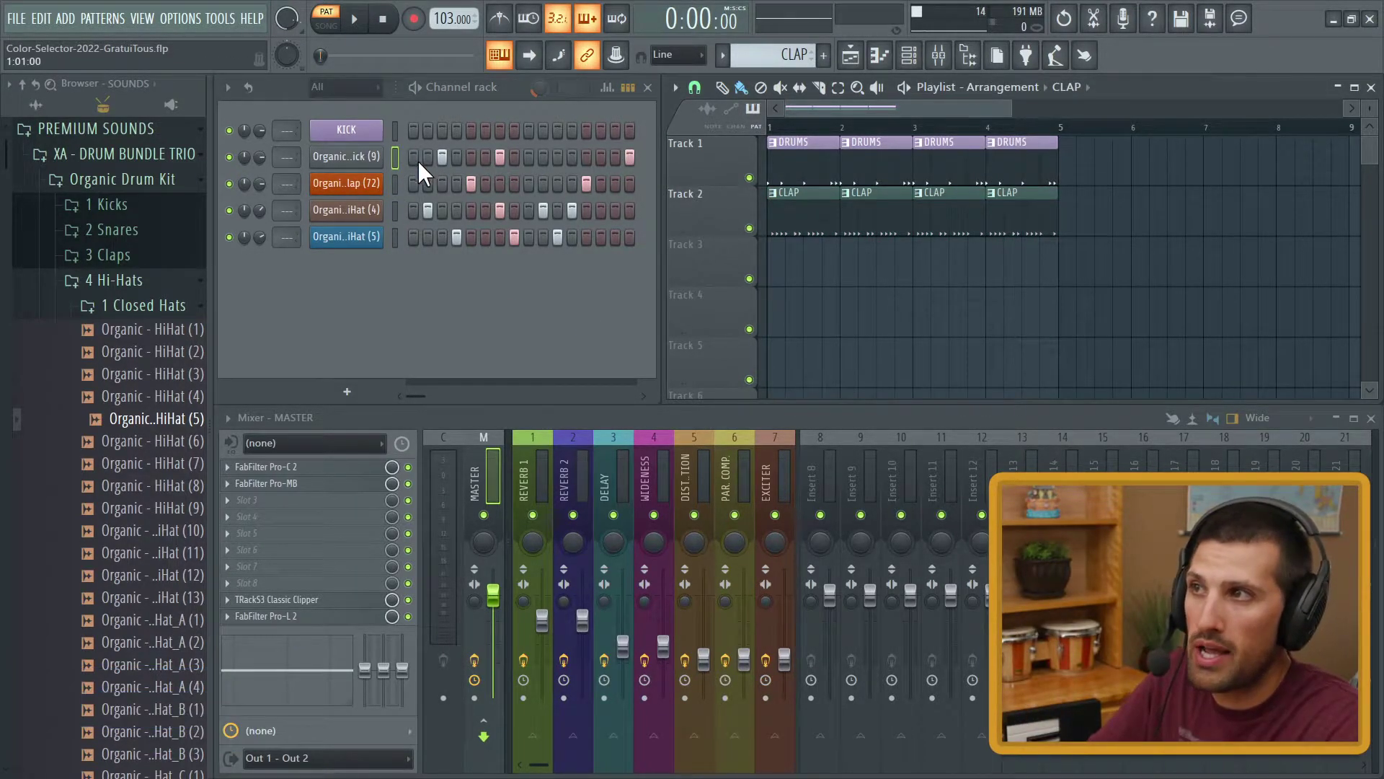
click(394, 150)
key(q)
click(395, 154)
key(q)
key(q)
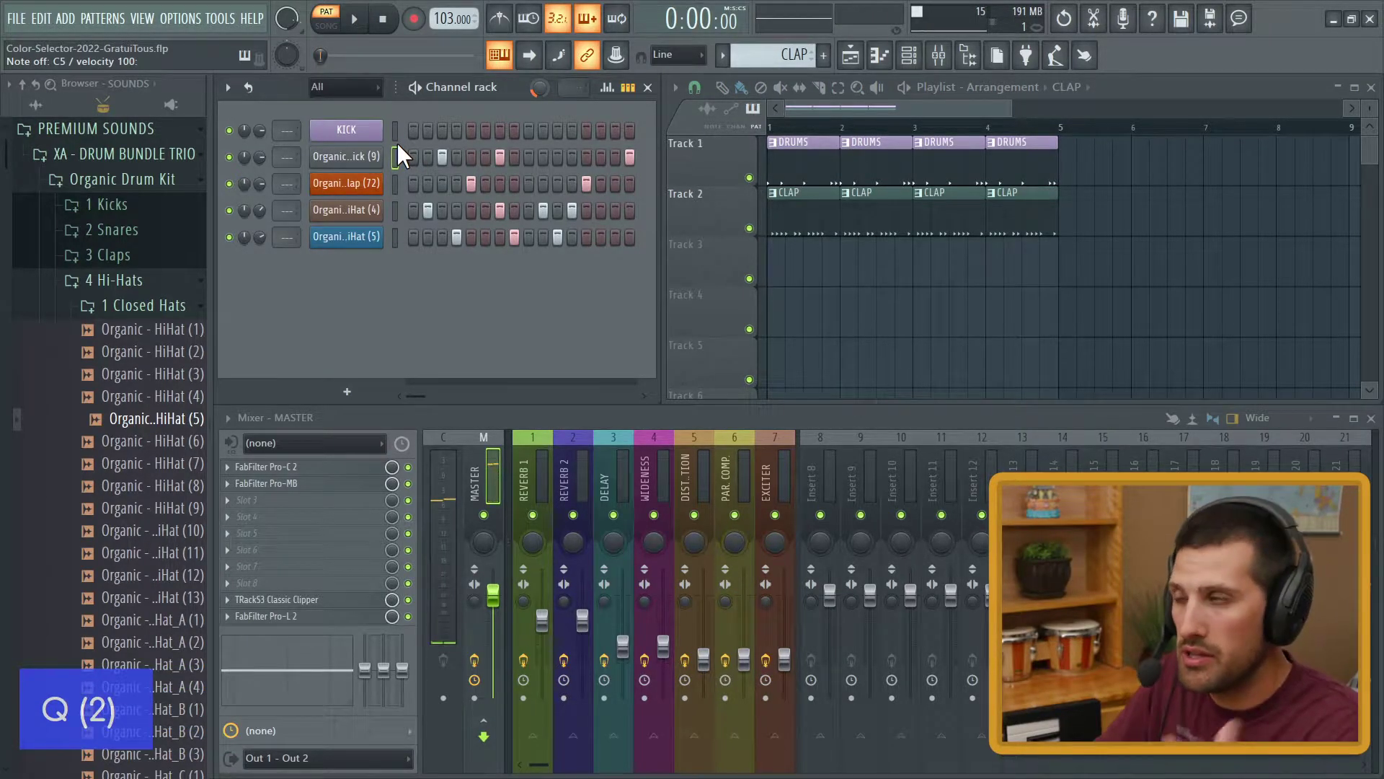
- Move the Organic - Kick (9) channel's steps from the CLAP pattern to the DRUMS pattern
key(ctrl+x)
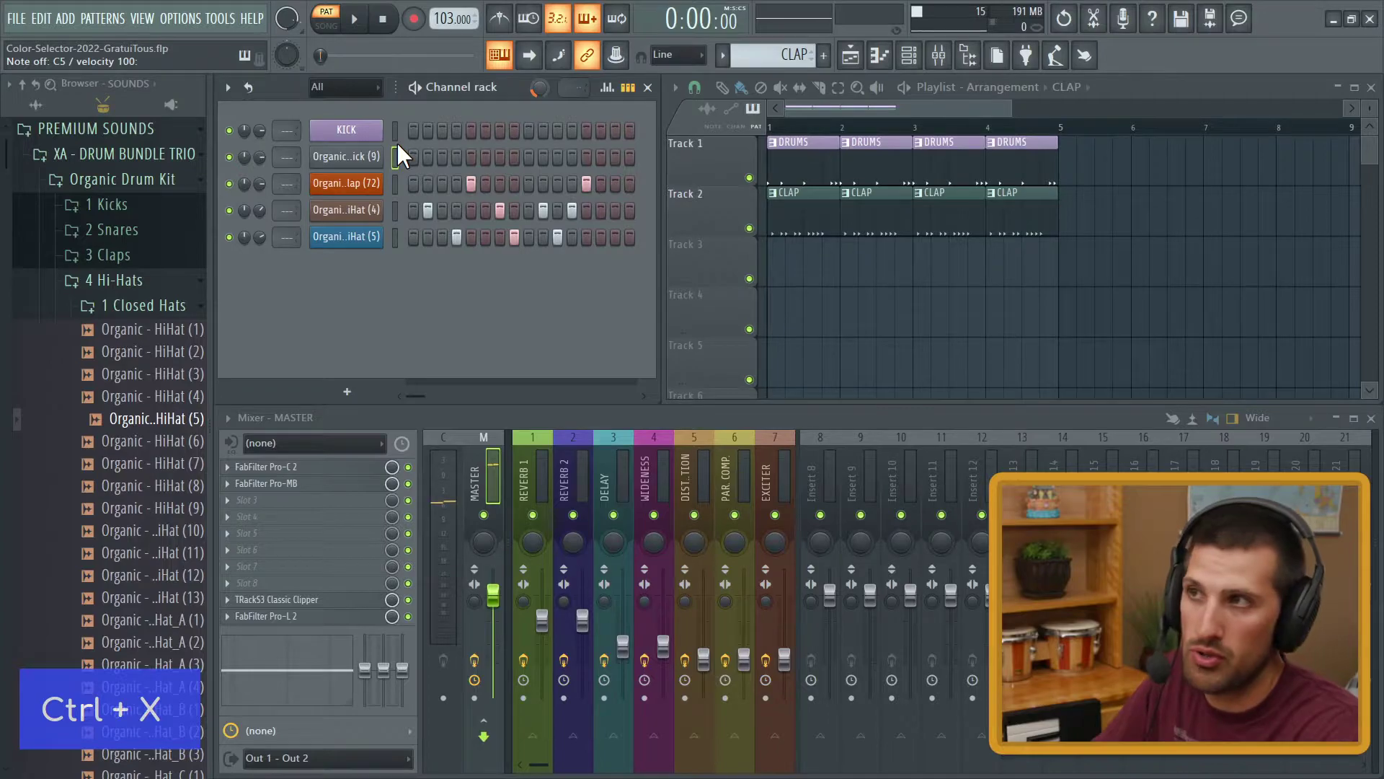
key(KP_Subtract)
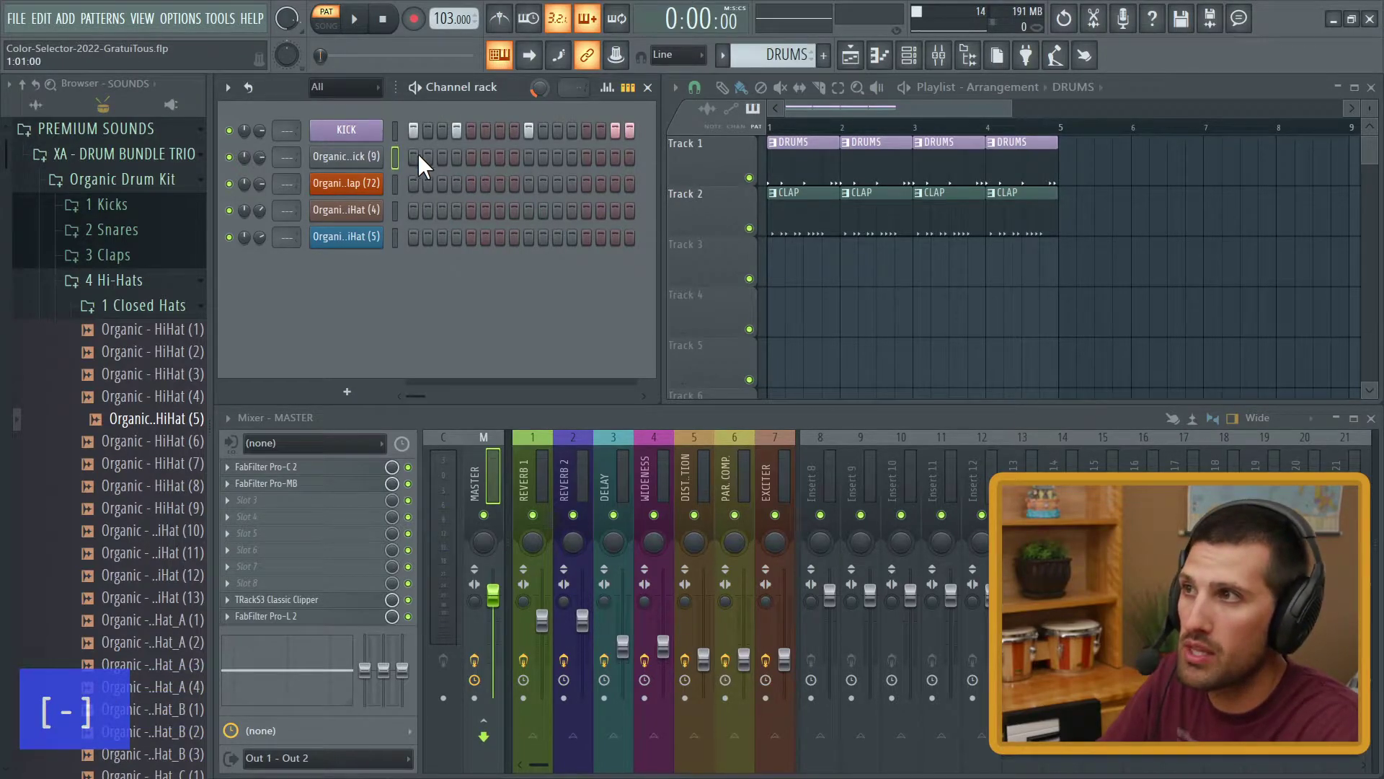
key(ctrl+v)
- Rename the KICK channel as KICK 1 and Organic - Kick (9) as KICK 2, giving KICK 2 the same light purple
middle_click(352, 130)
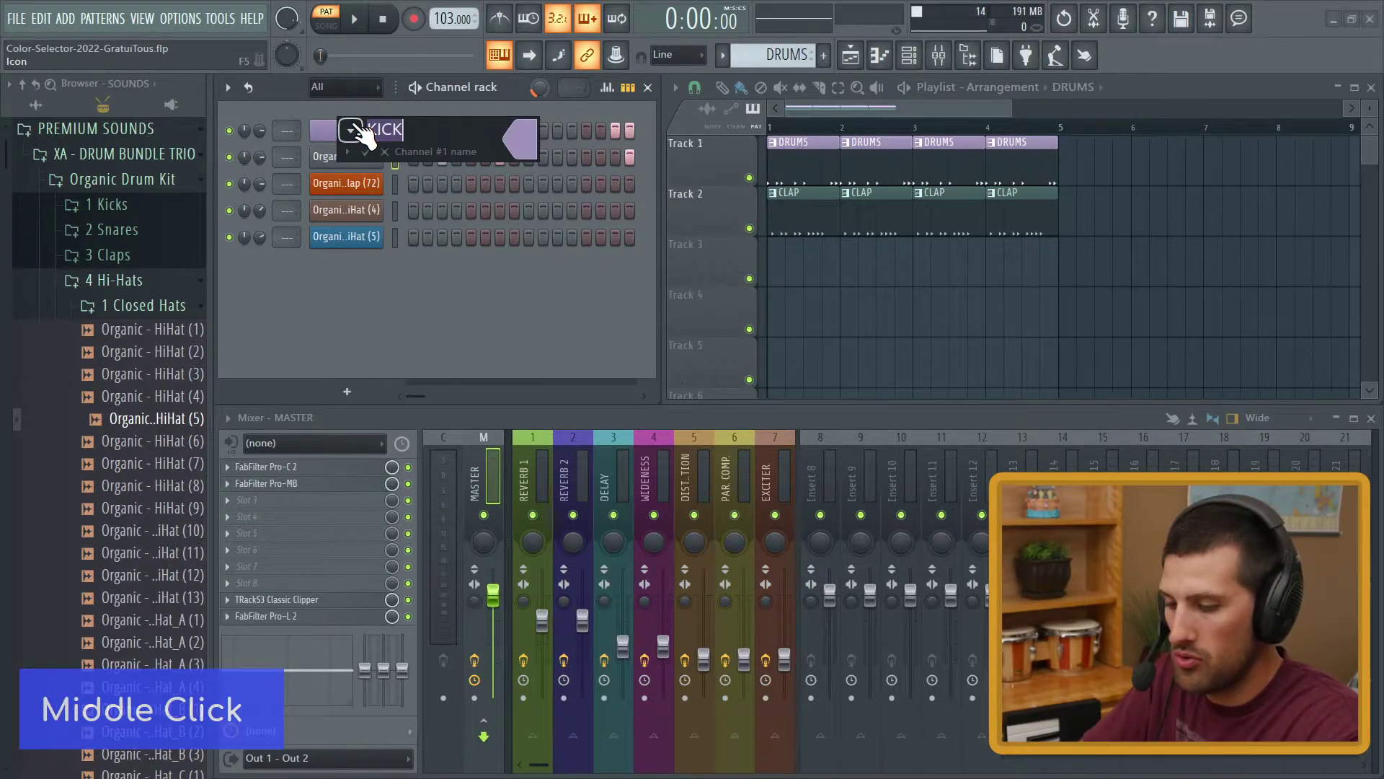
text(1)
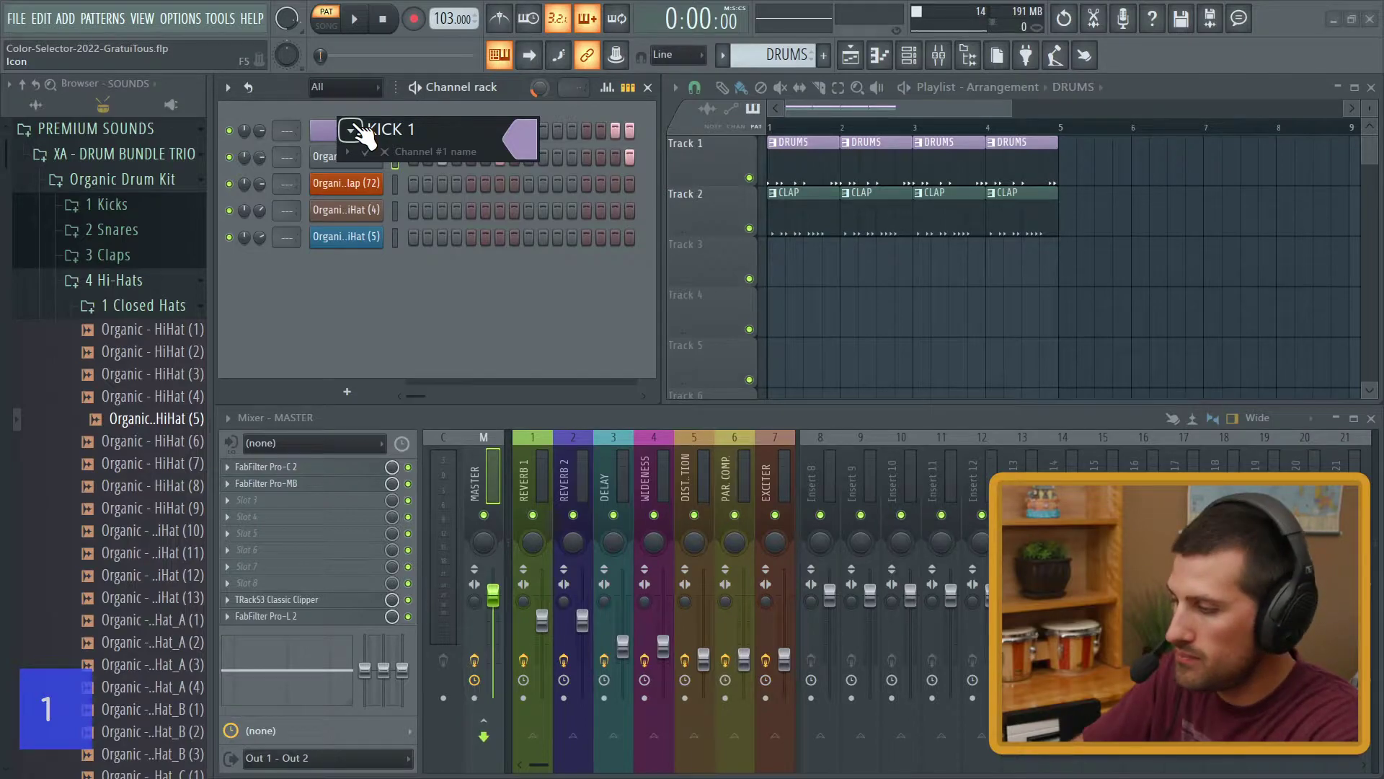
key(Return)
middle_click(351, 154)
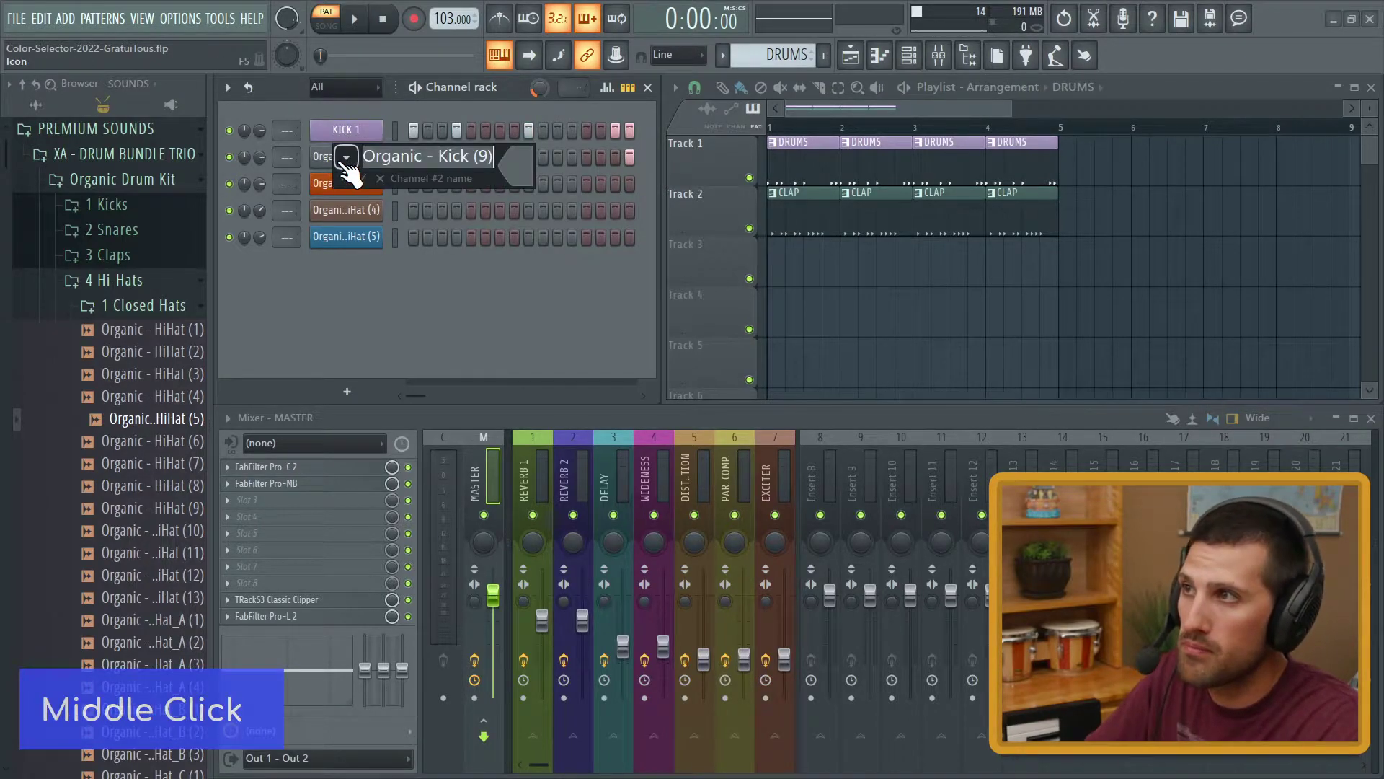
text(KICK 2)
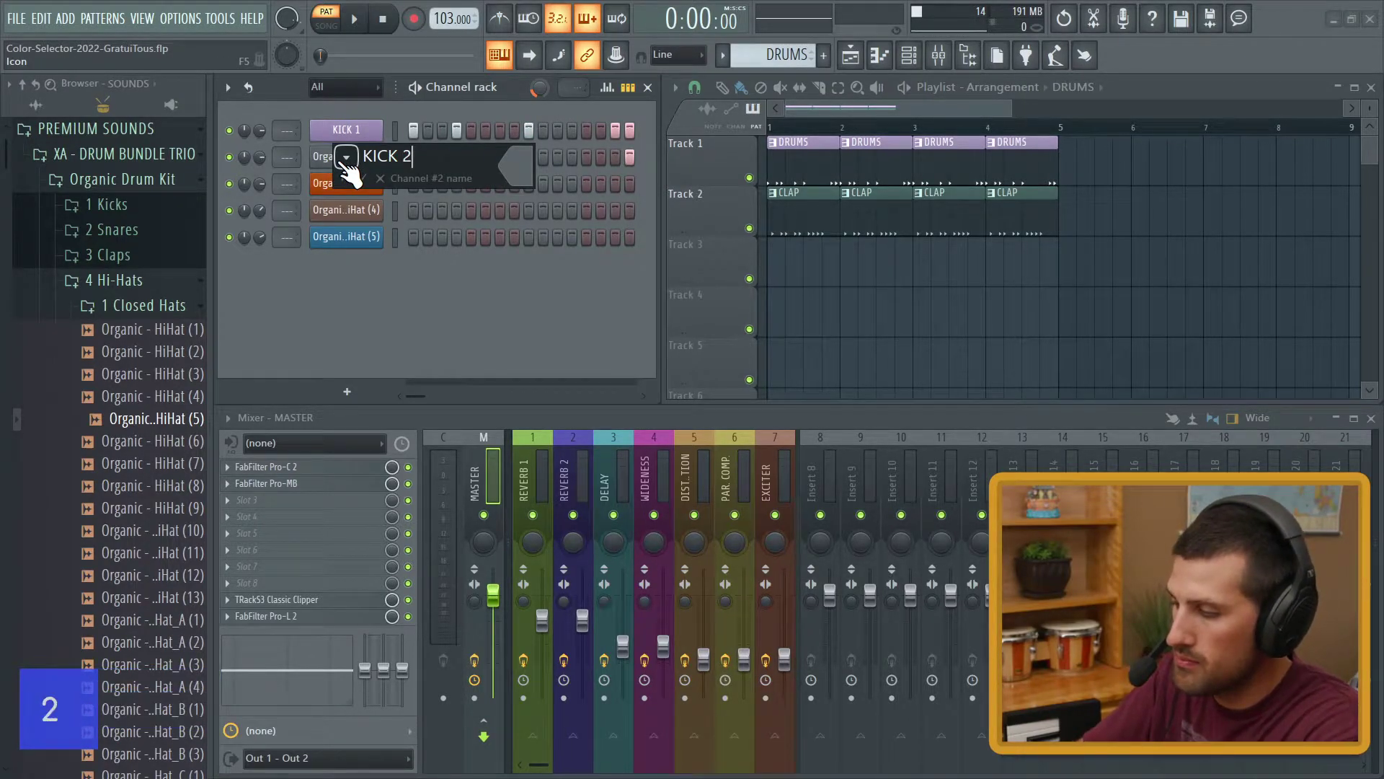
key(Return)
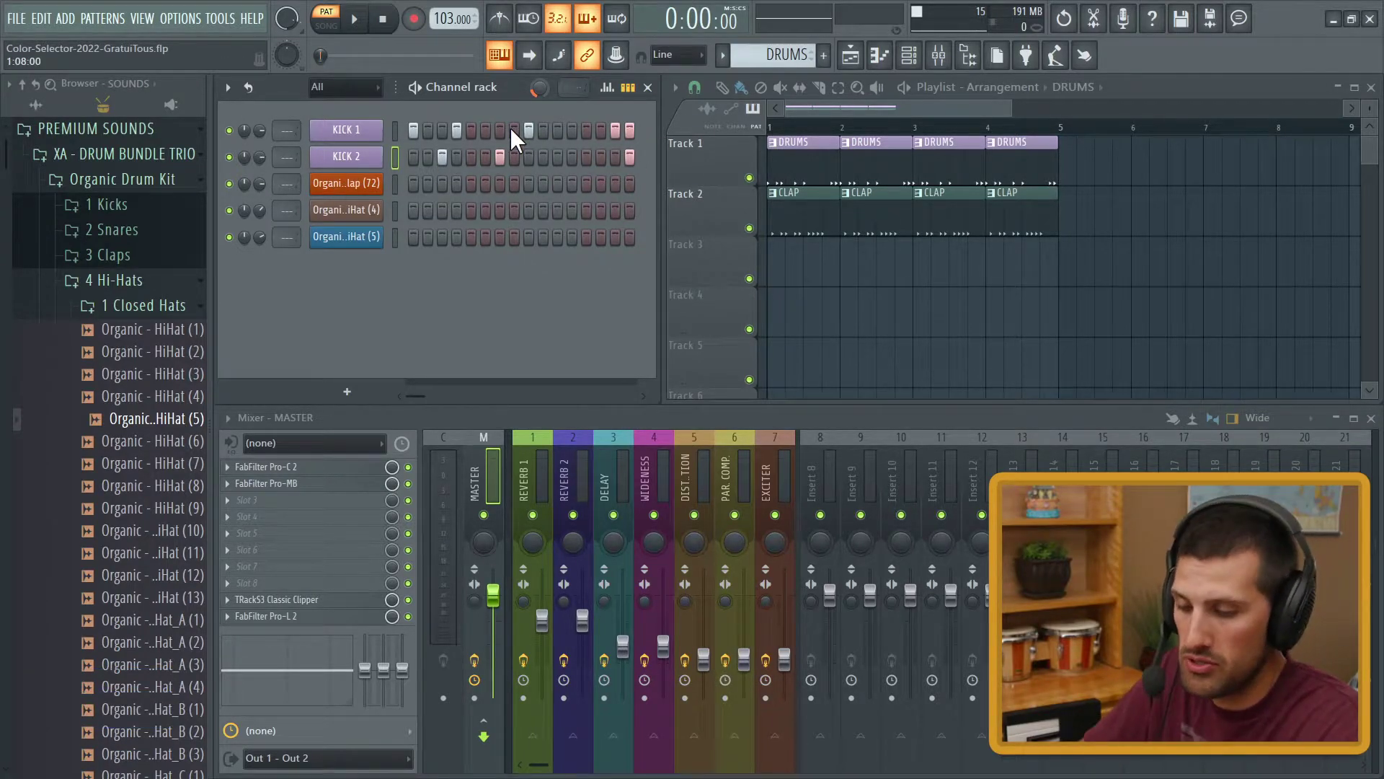
- Audition the KICK 1 and KICK 2 channels one after the other
key(Up)
key(q)
key(Down)
key(q)
key(q)
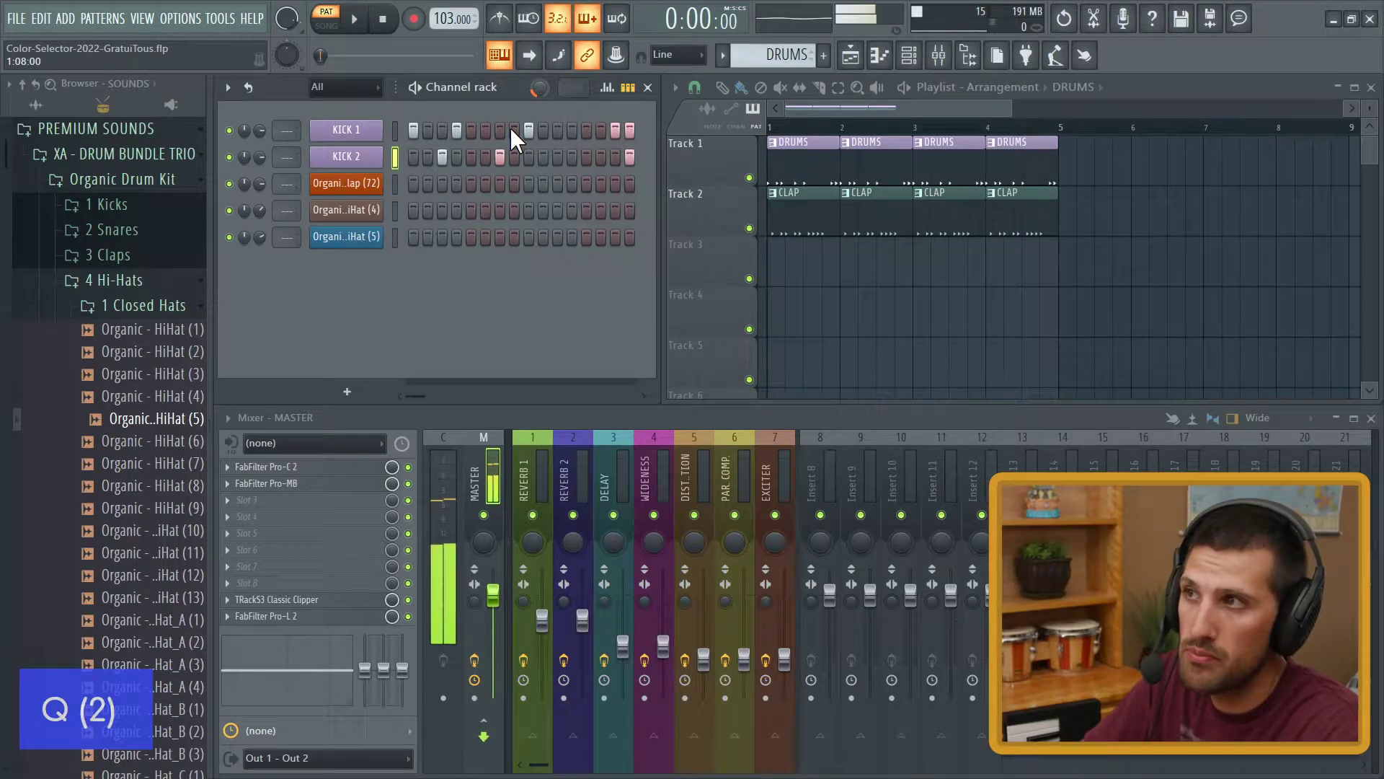
- Give the CLAP pattern a random light green color and view the Rename and color option among its pattern commands
click(788, 161)
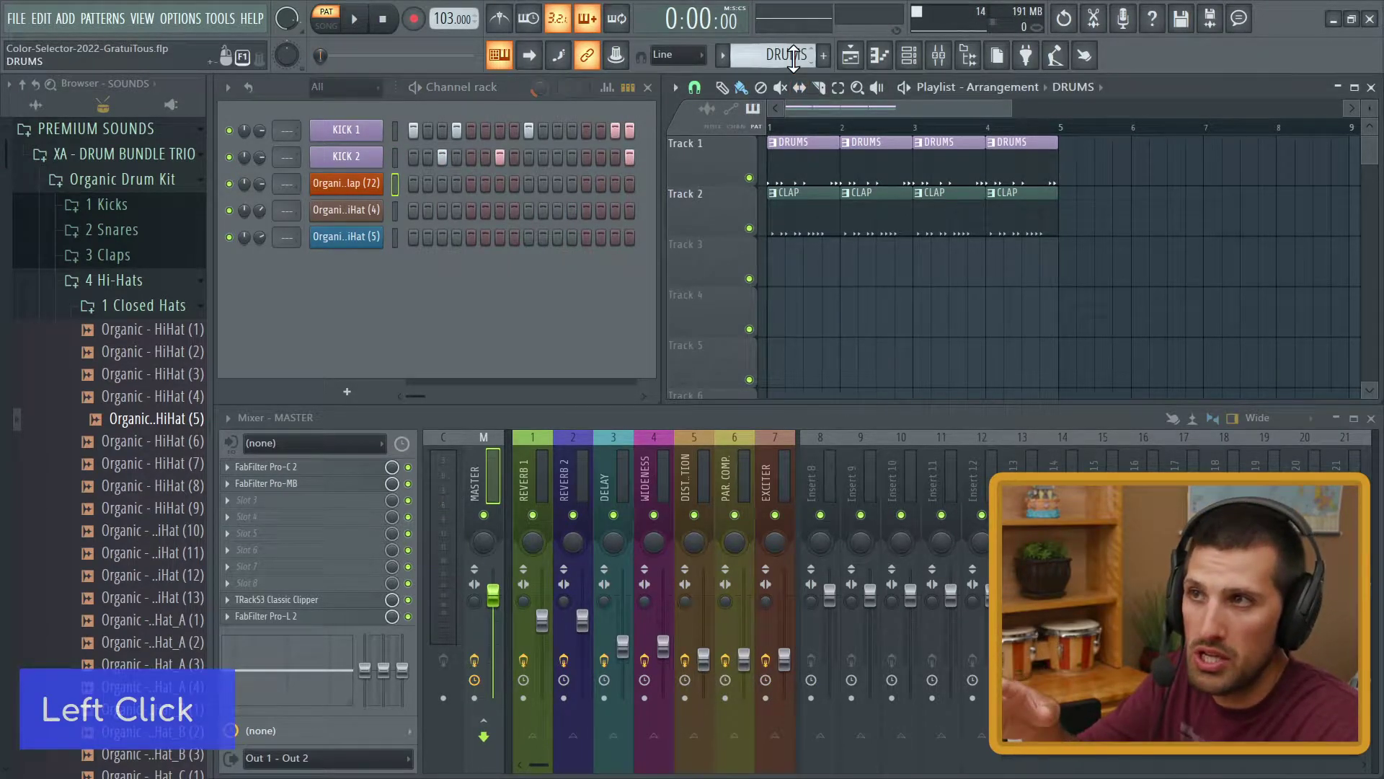
click(804, 218)
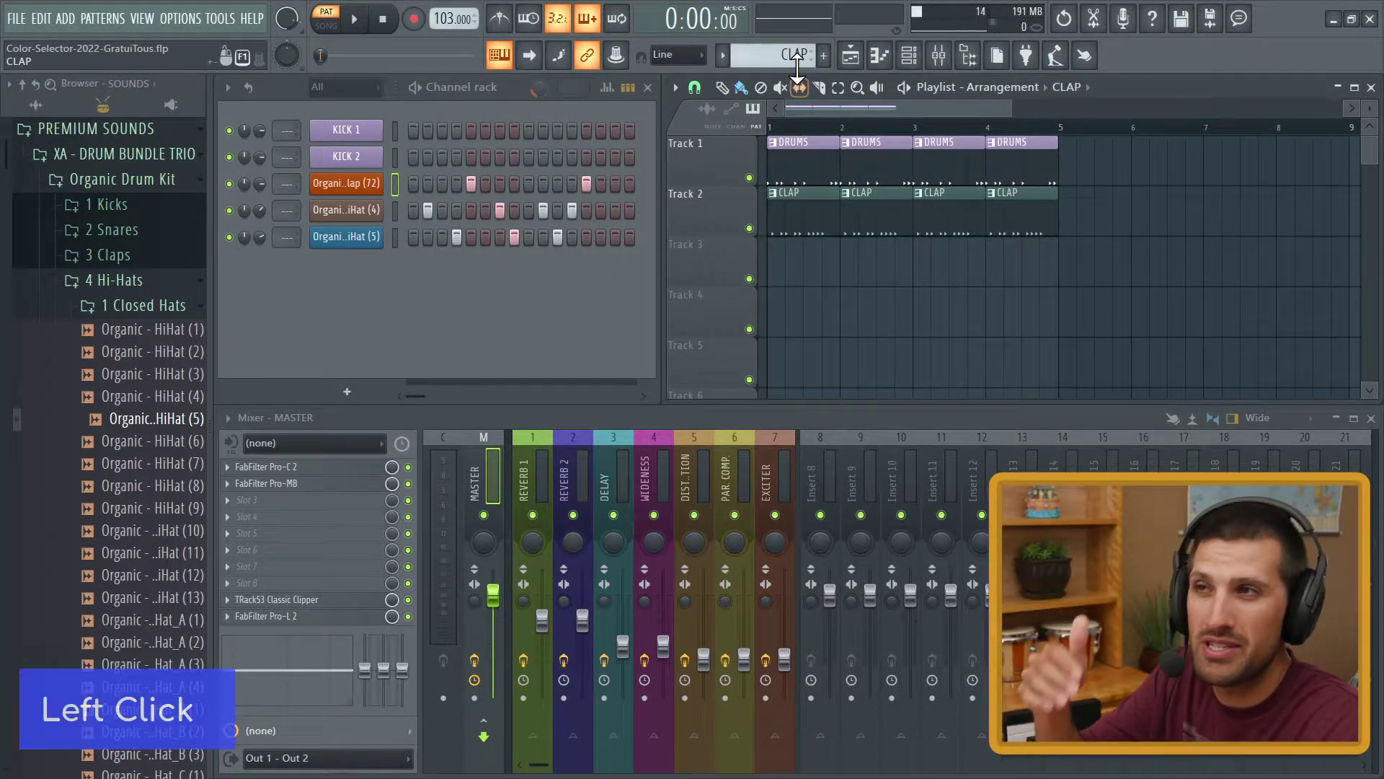
key(F2)
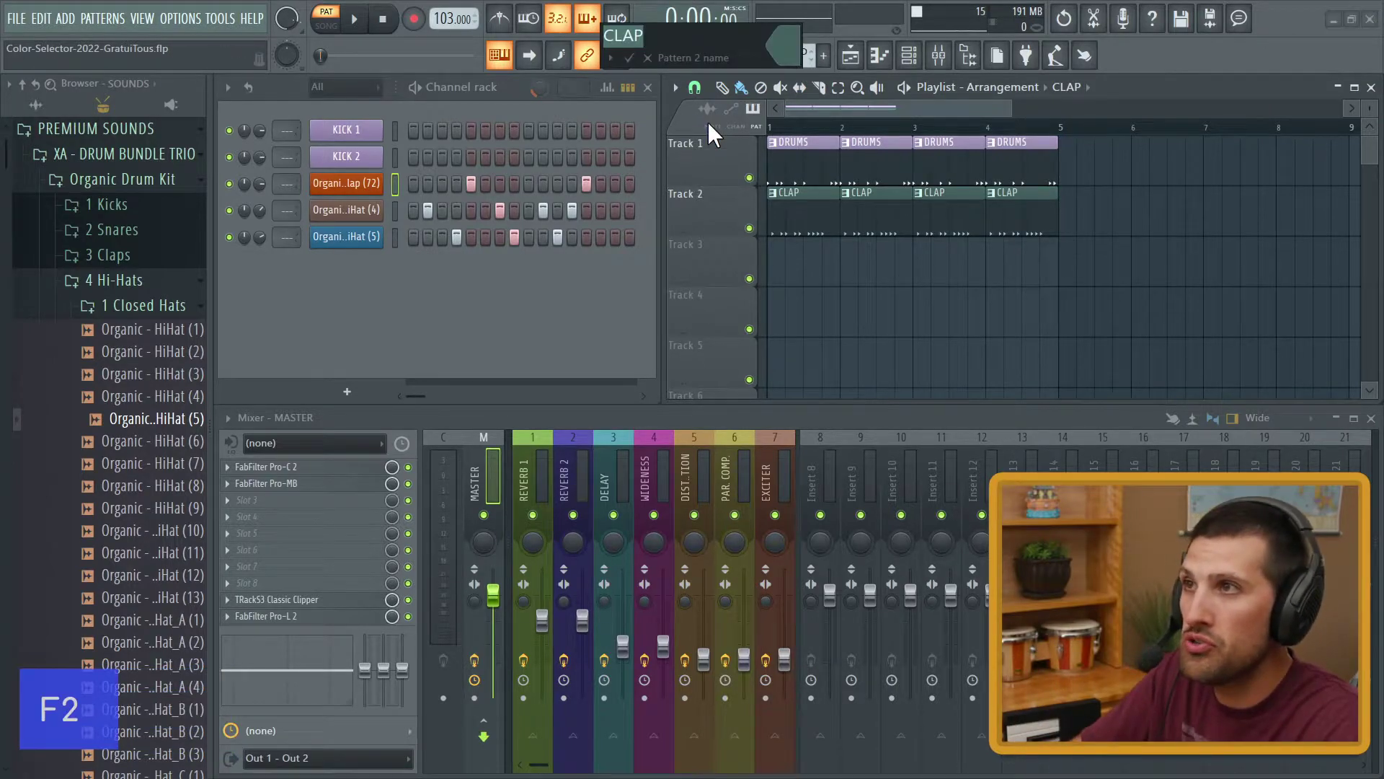
drag(696, 59, 516, 360)
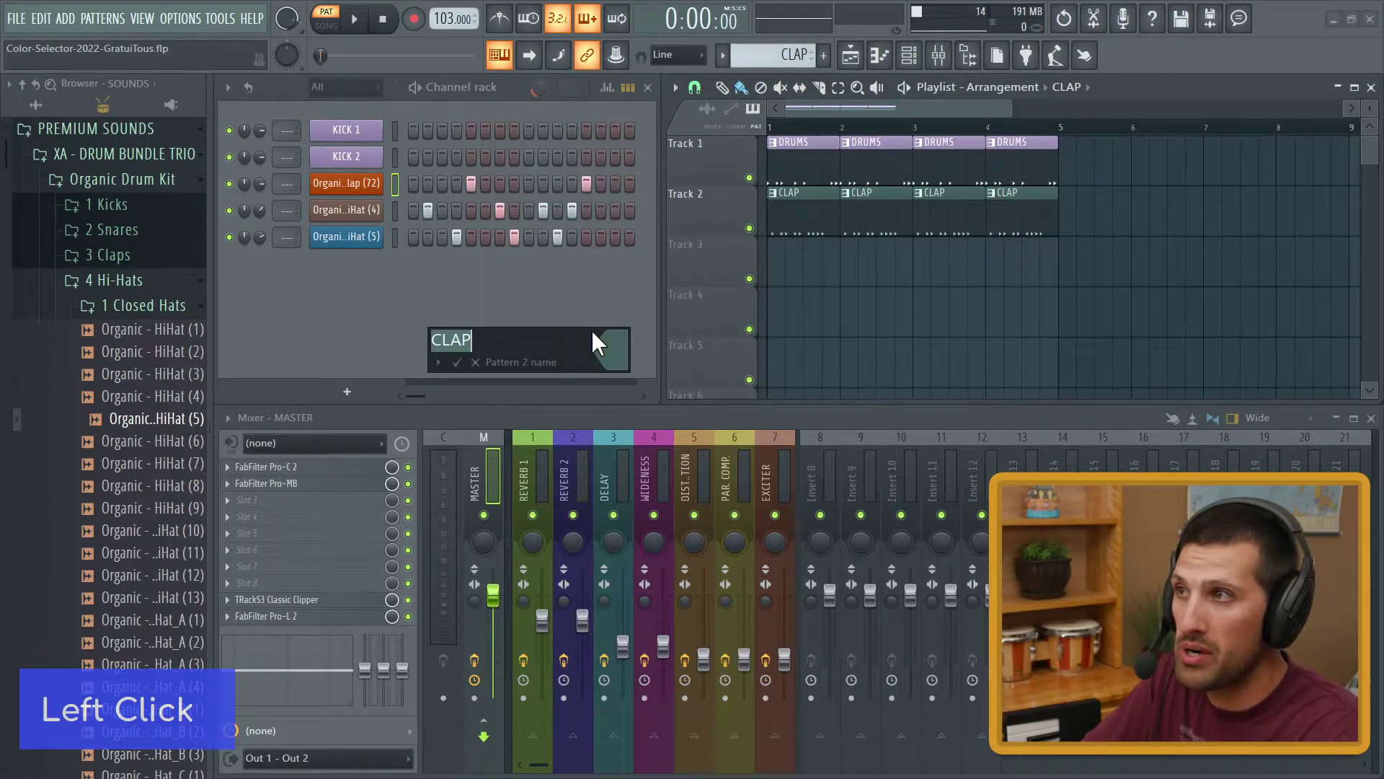
key(F2)
key(F2)
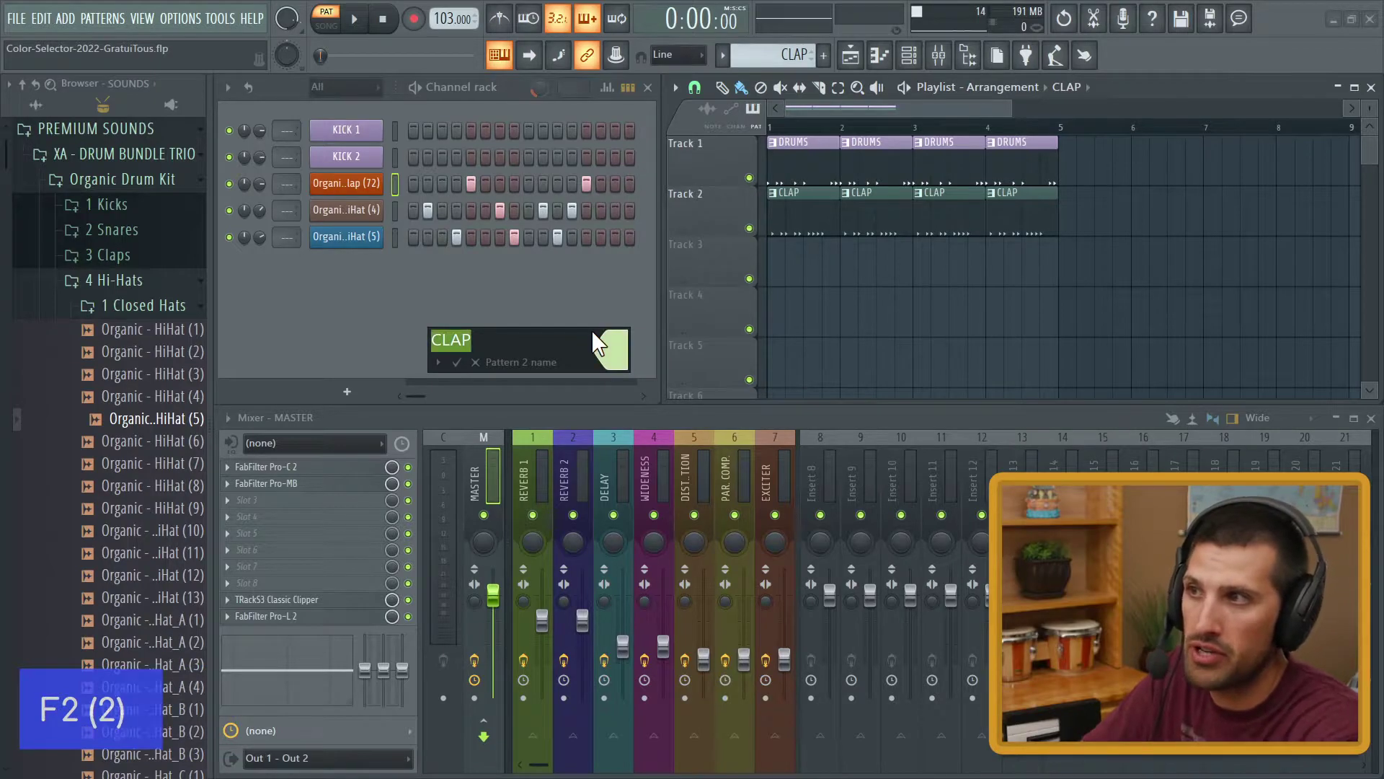
key(Return)
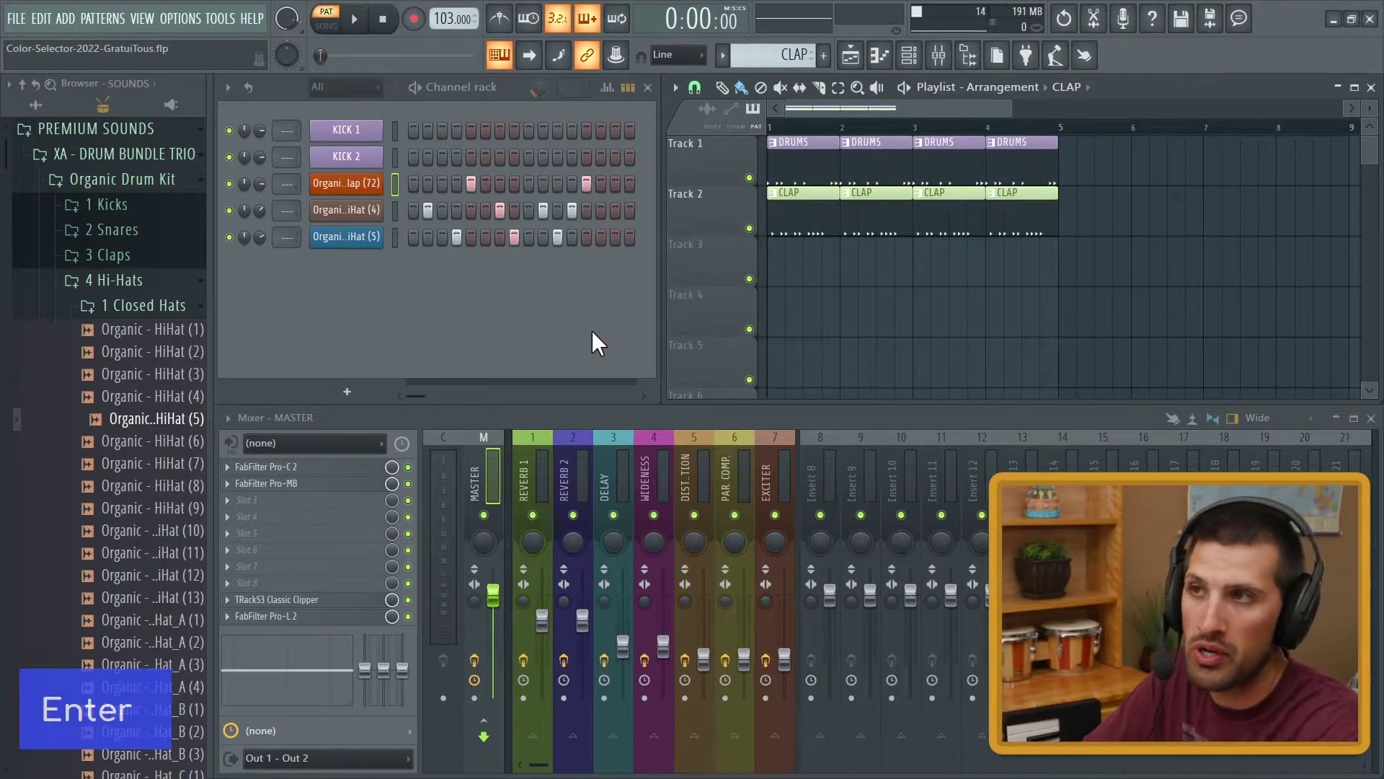
click(722, 56)
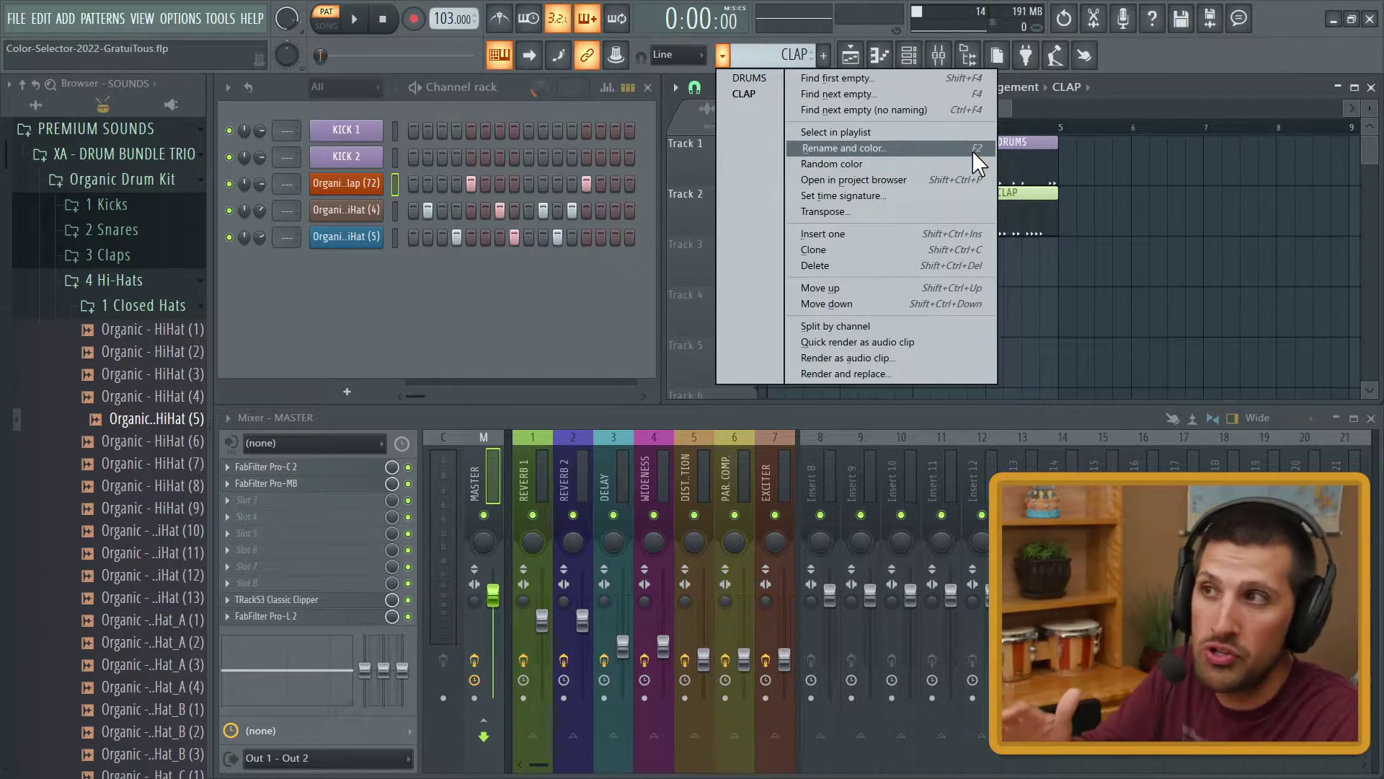
click(546, 307)
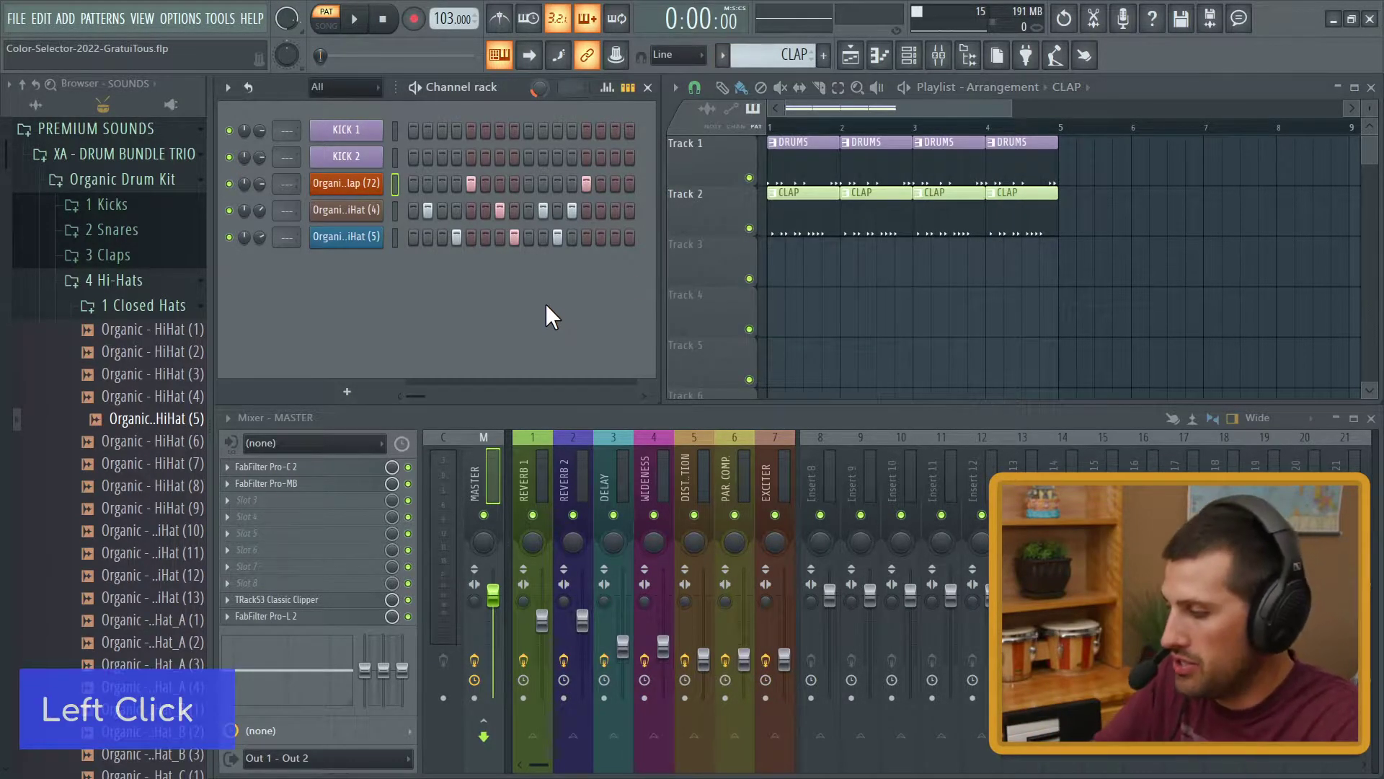
key(alt+shift+c)
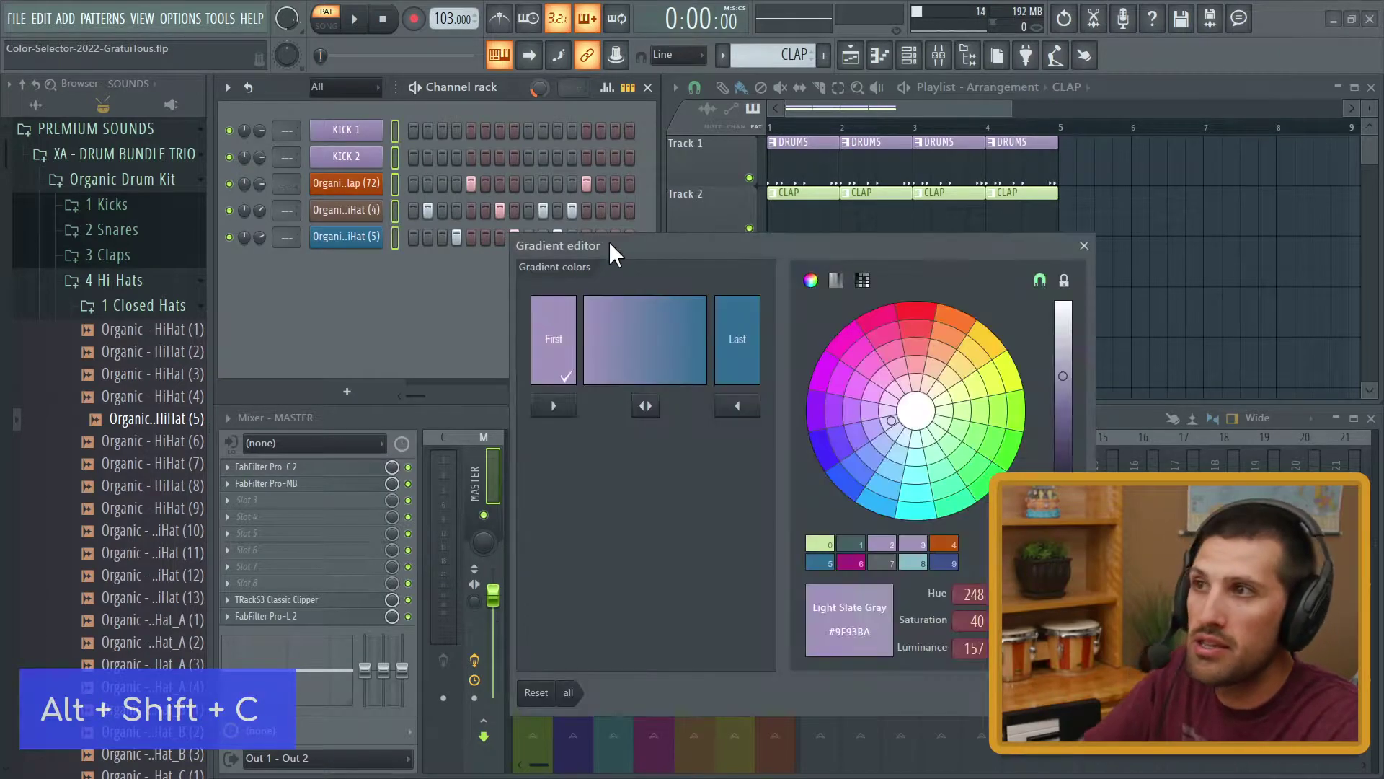
drag(609, 241, 589, 221)
key(Escape)
click(473, 287)
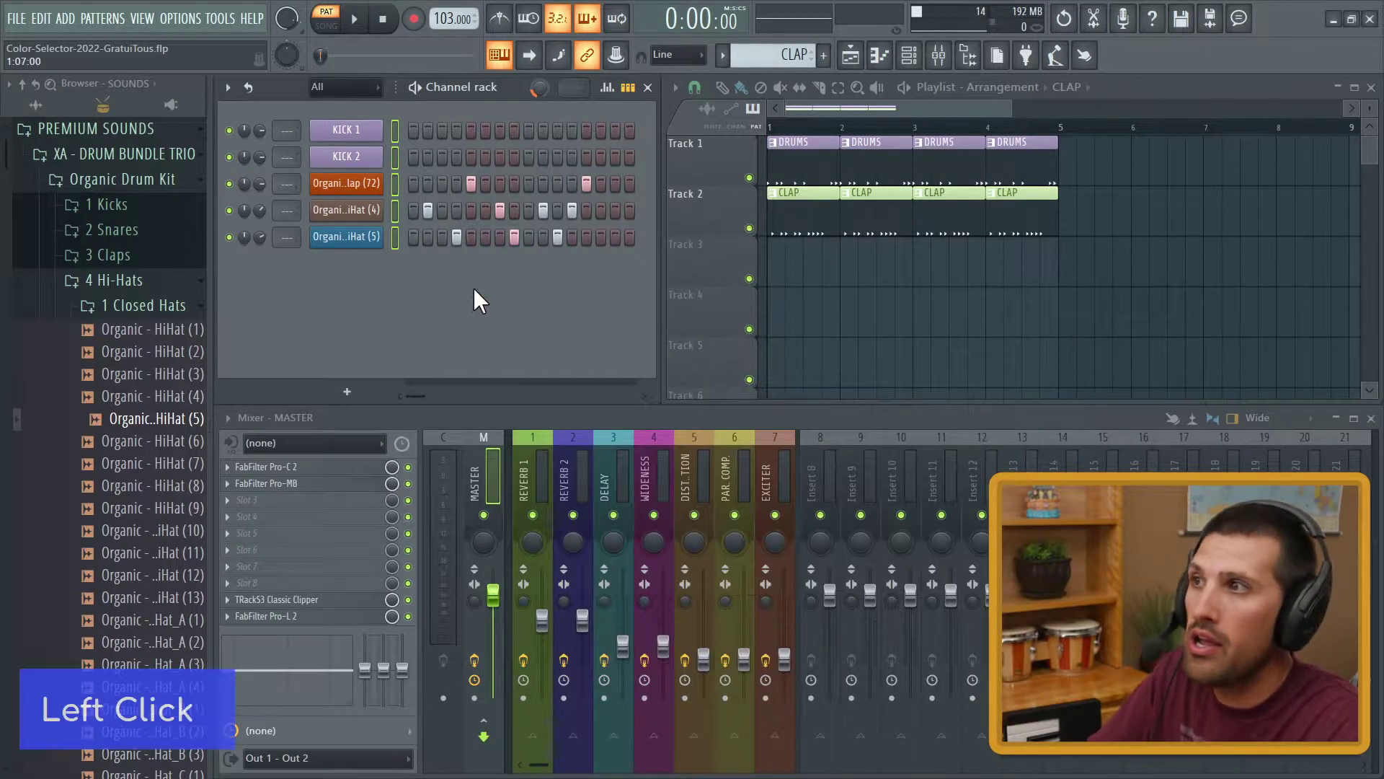
click(399, 212)
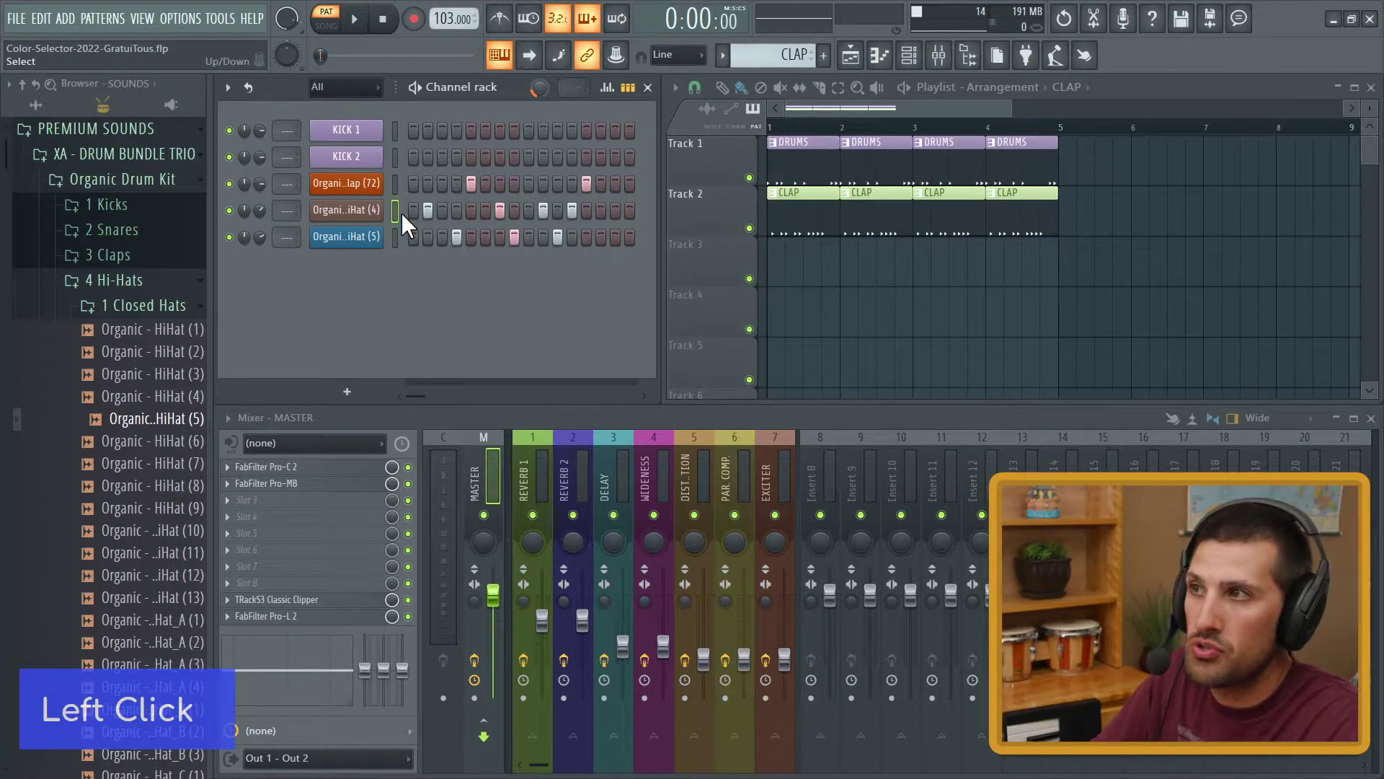
middle_click(354, 218)
click(448, 291)
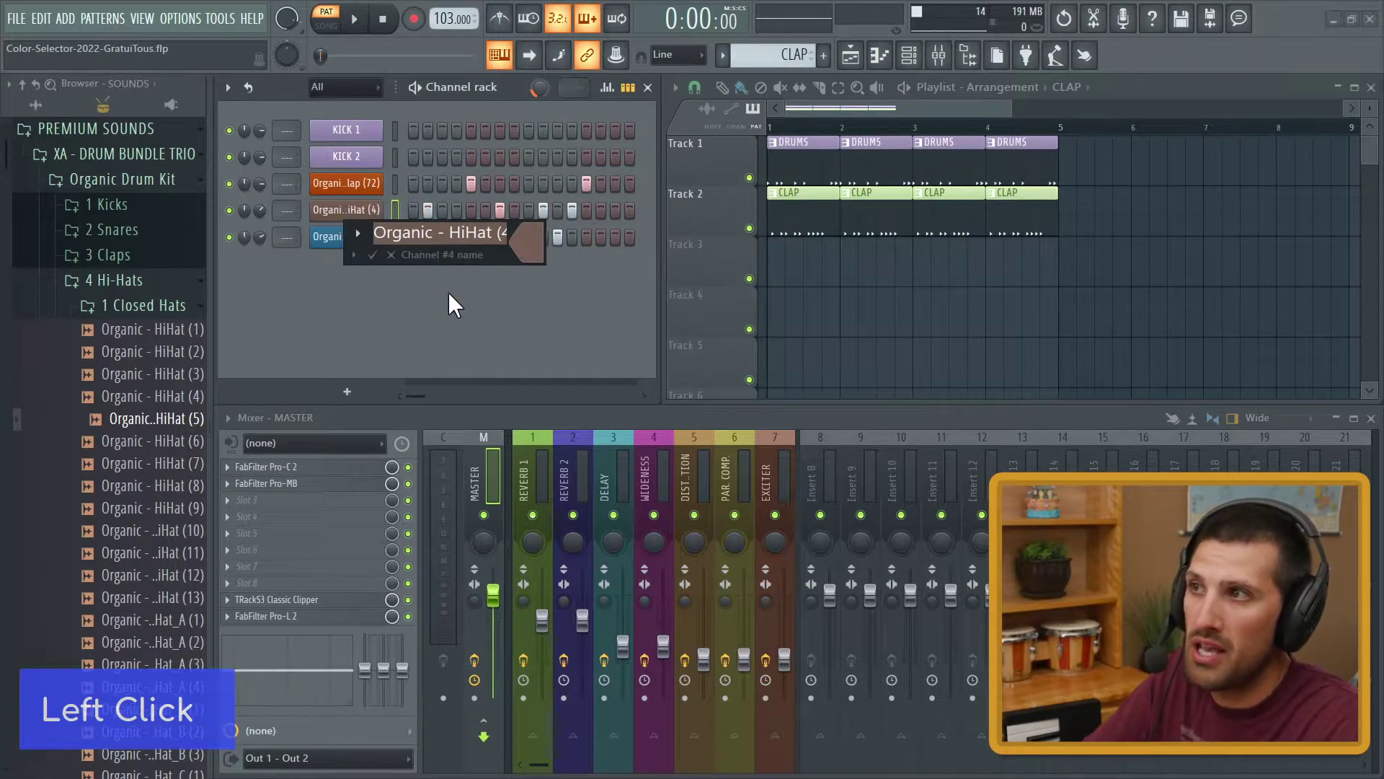
key(Escape)
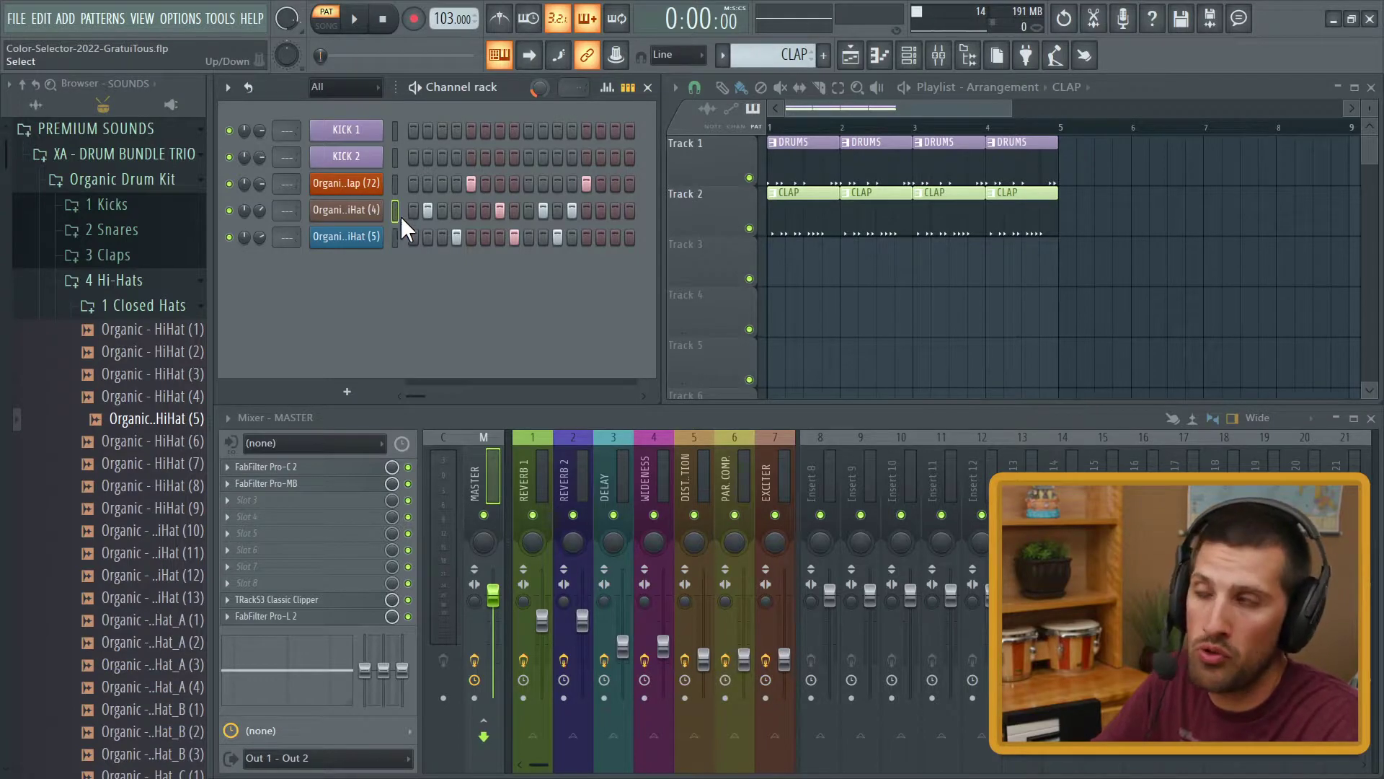
key(alt+shift)
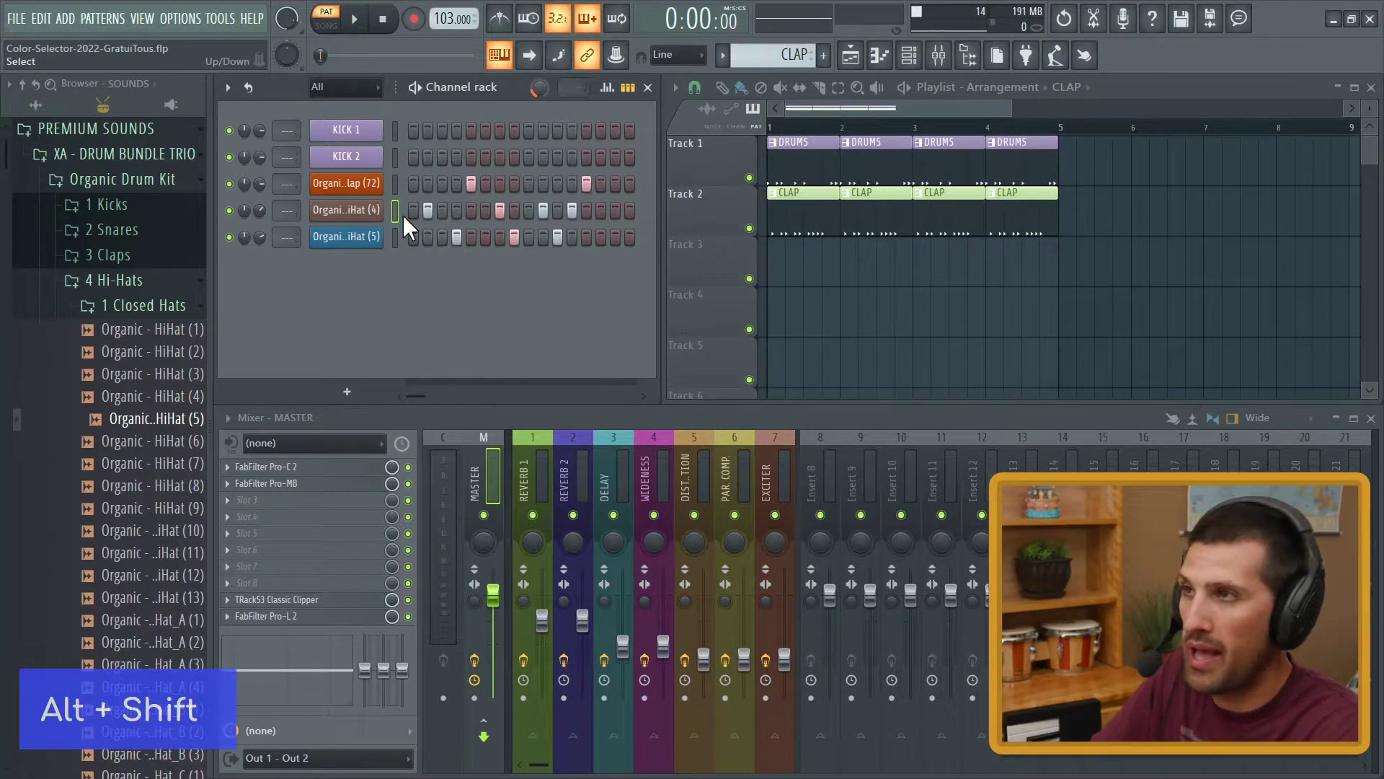
alt+shift+click(402, 214)
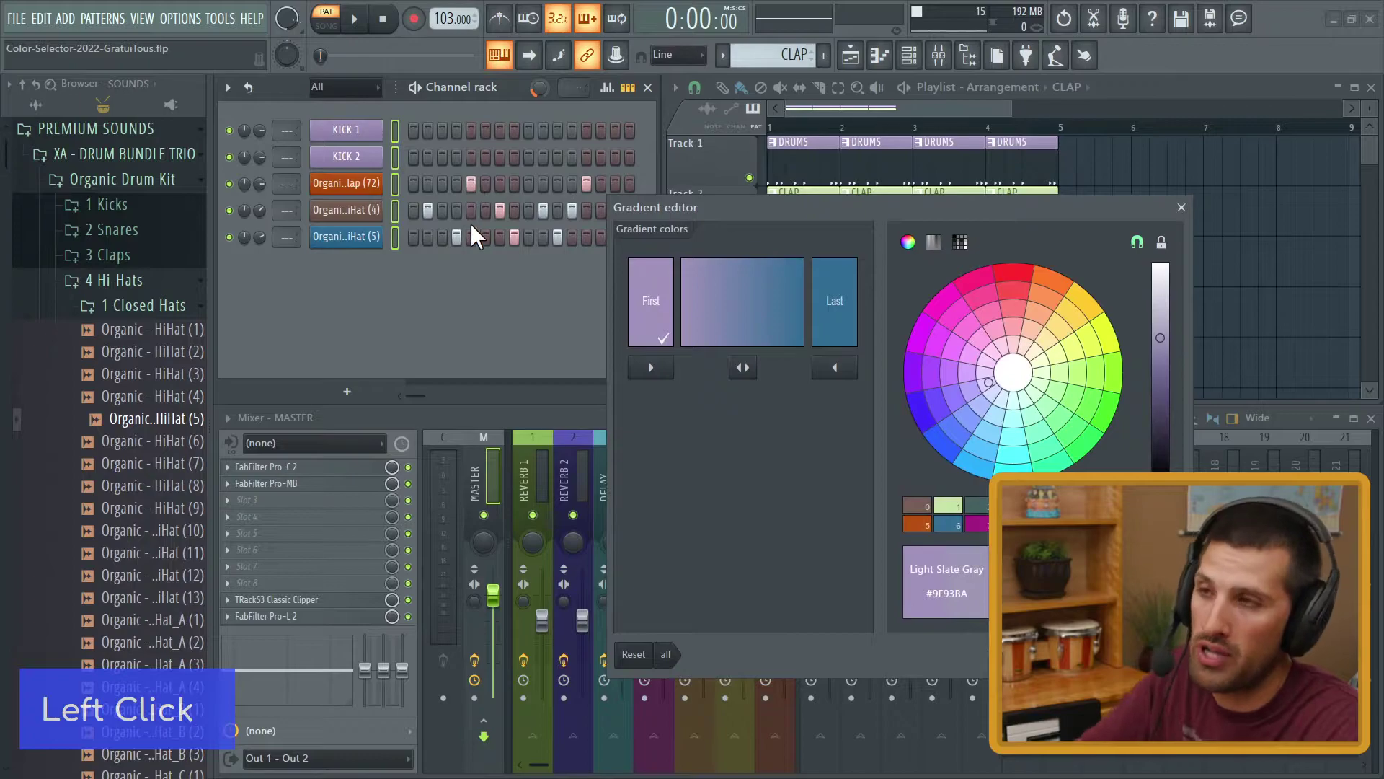
key(Escape)
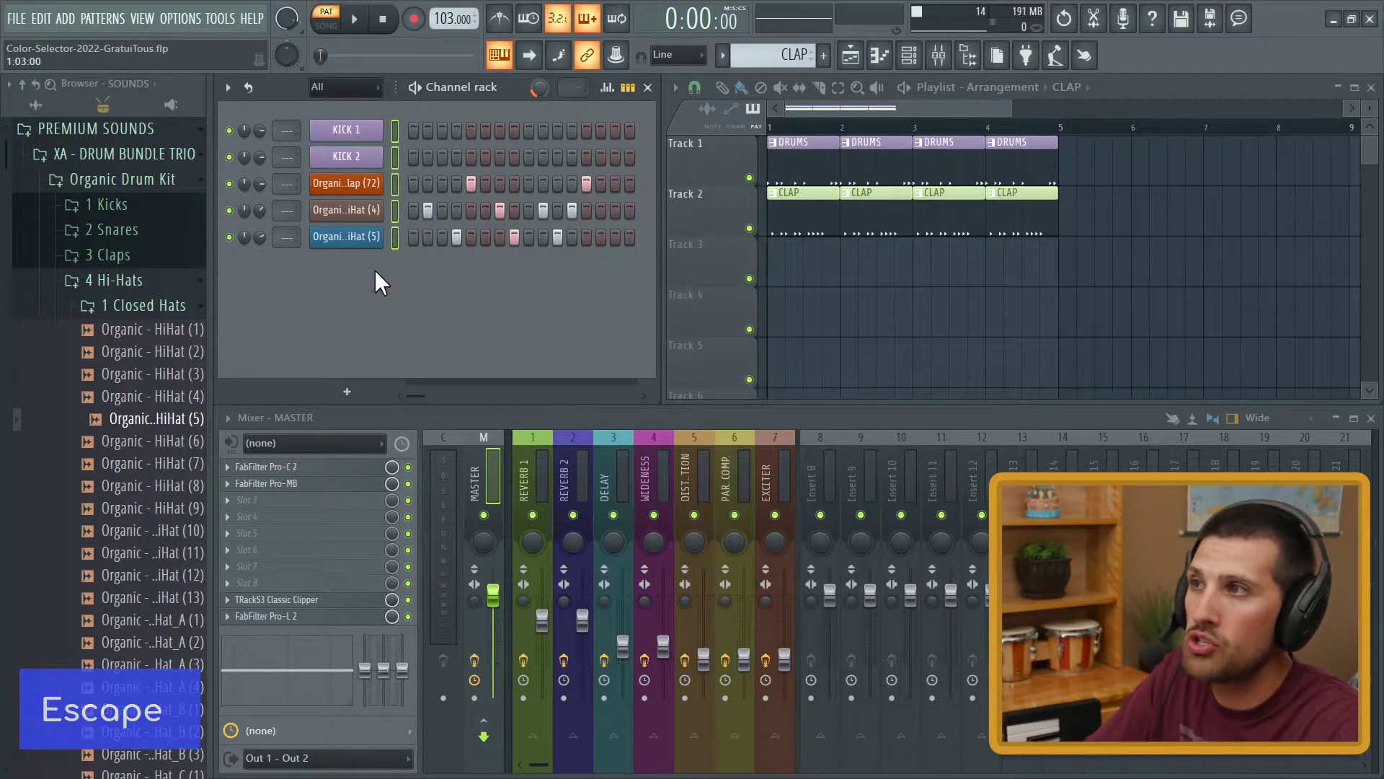
- Select the Organic - Clap (72), HiHat (4) and HiHat (5) channels and apply a gradient with Dark Blue #3622A8 as both first and last color
click(397, 239)
right_click(398, 186)
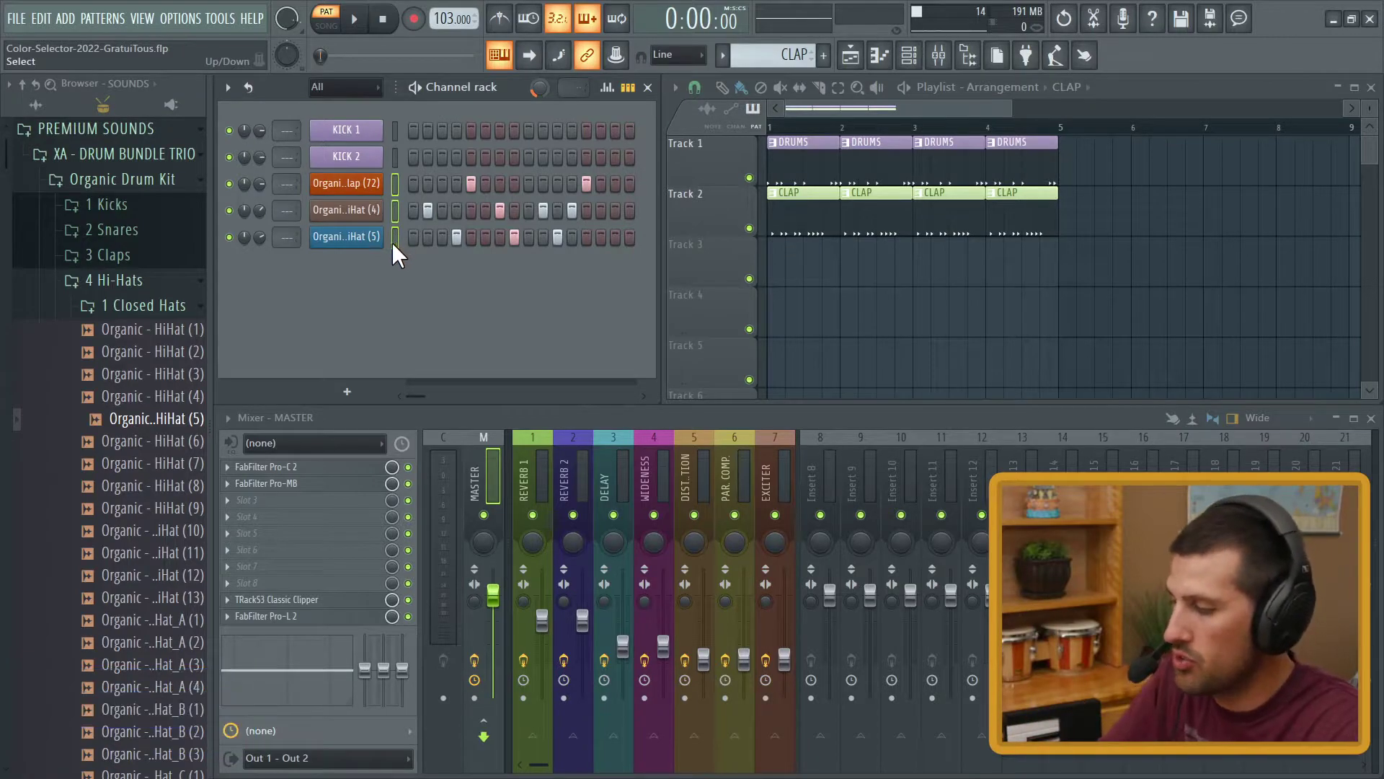
key(alt+shift+c)
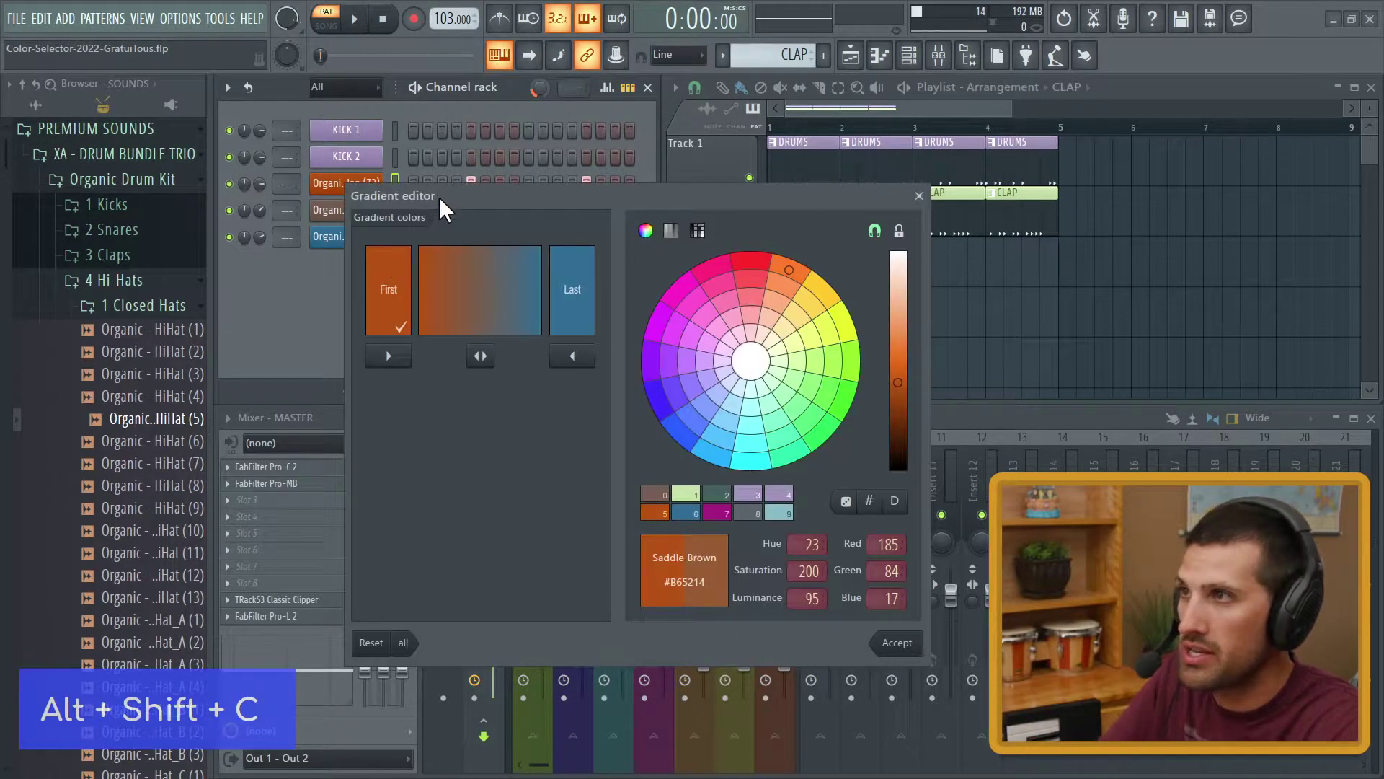
drag(439, 196, 635, 215)
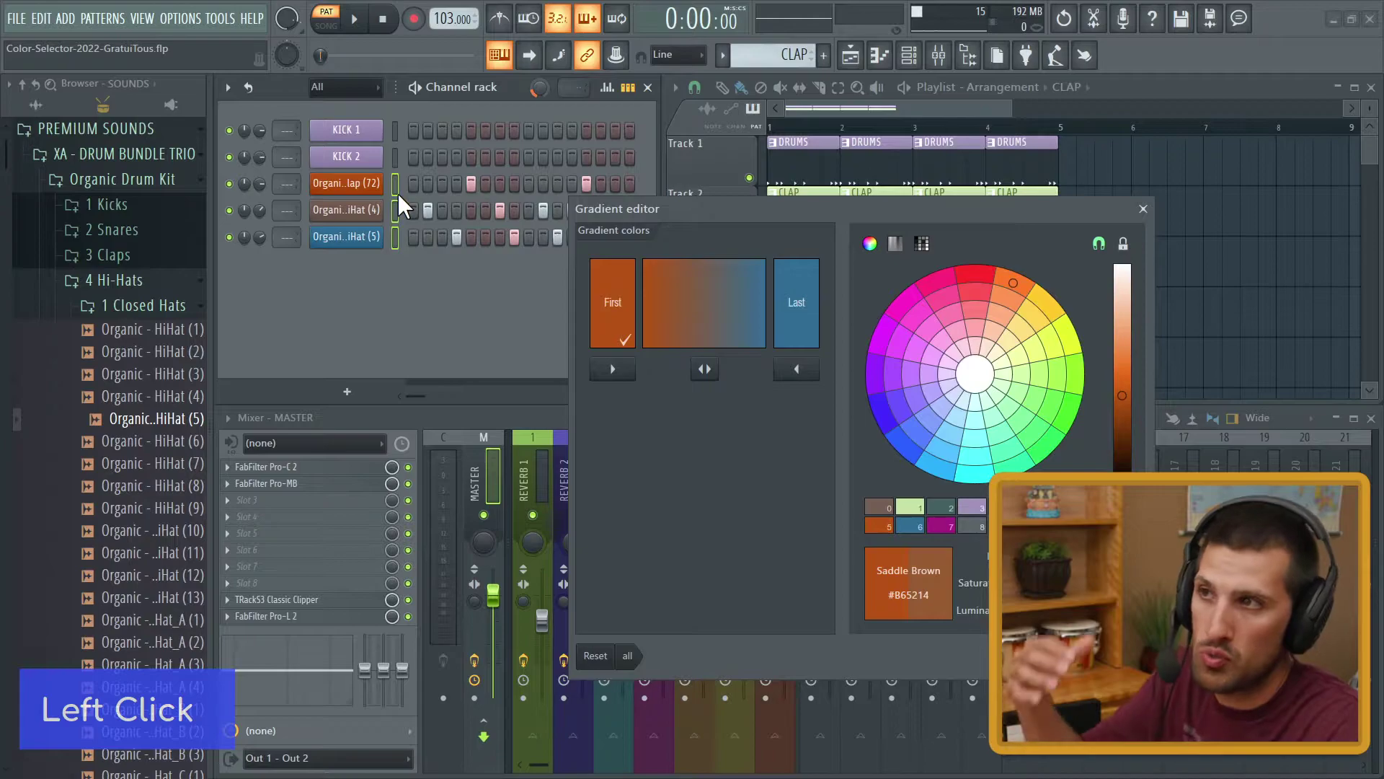
click(899, 403)
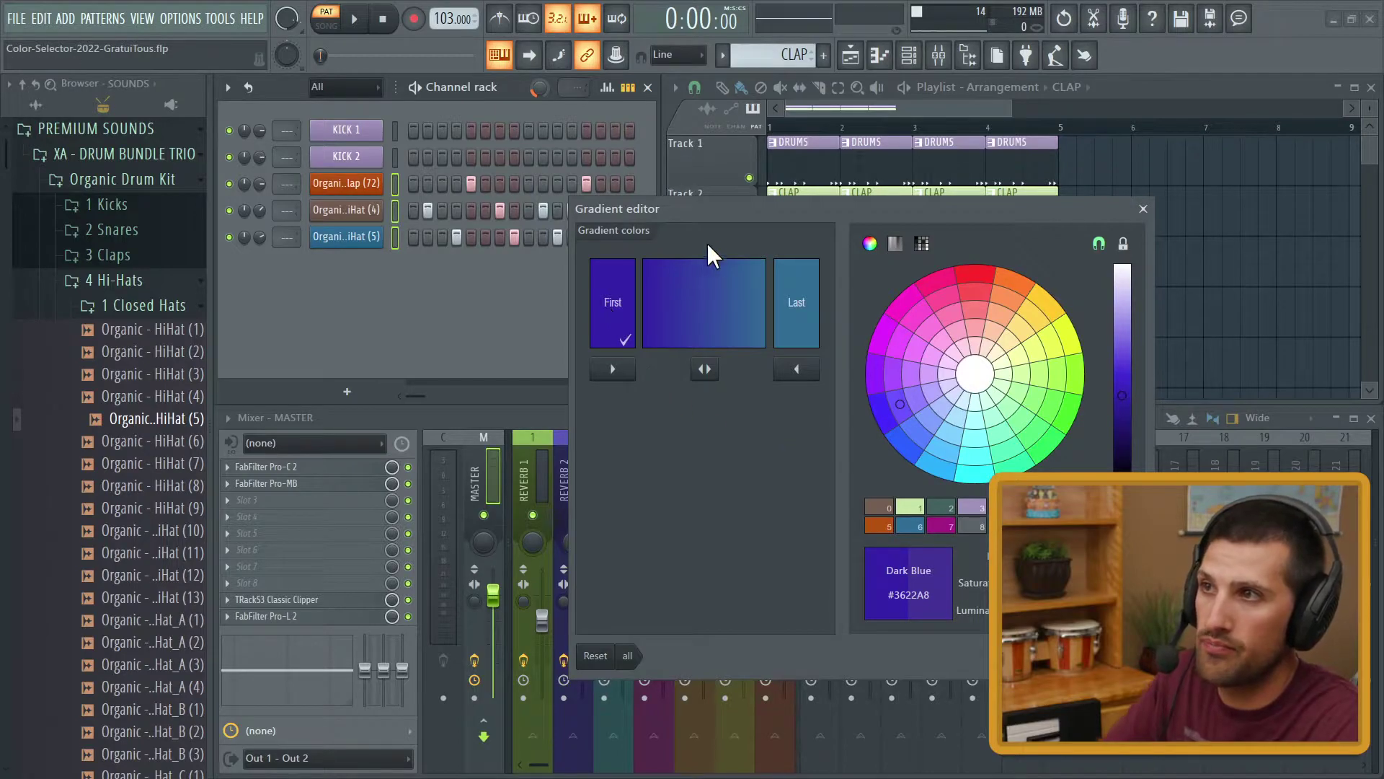
click(408, 236)
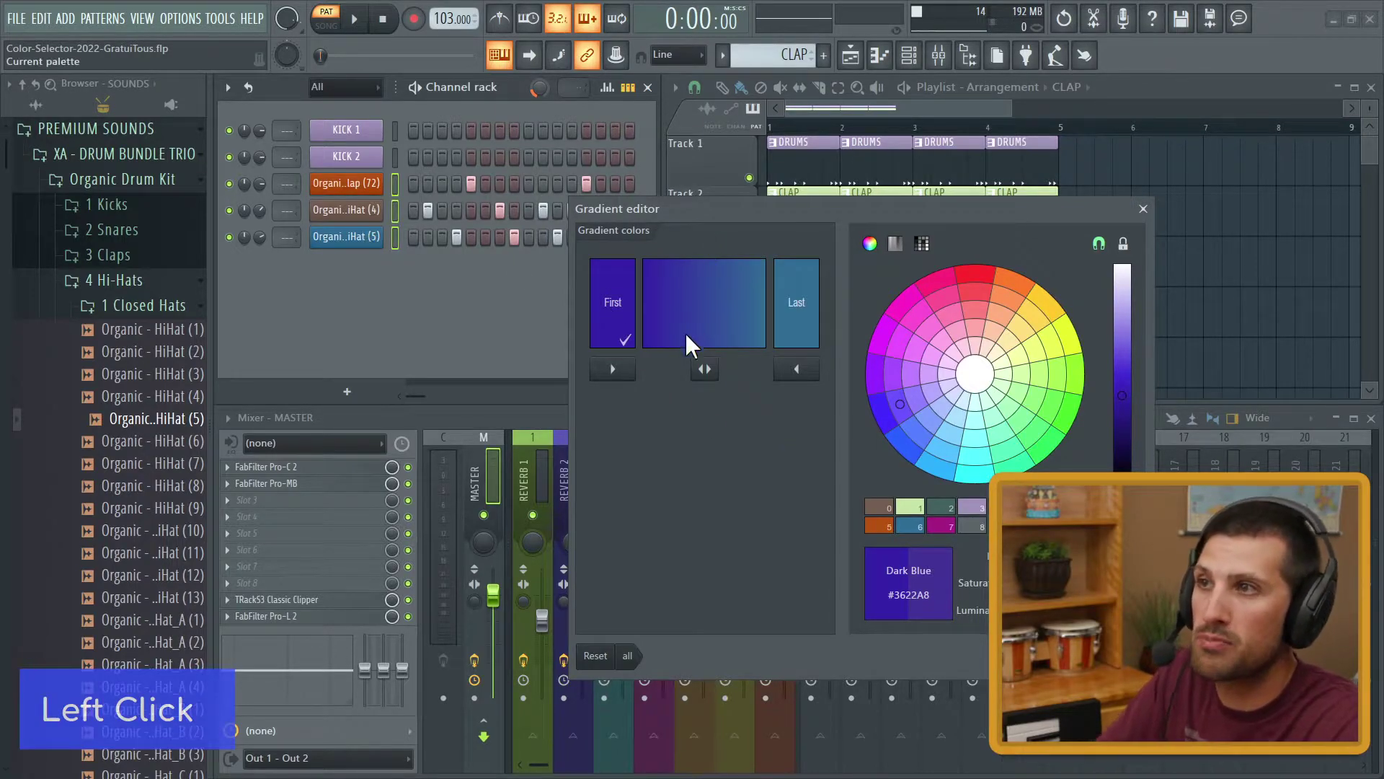
click(632, 371)
click(507, 339)
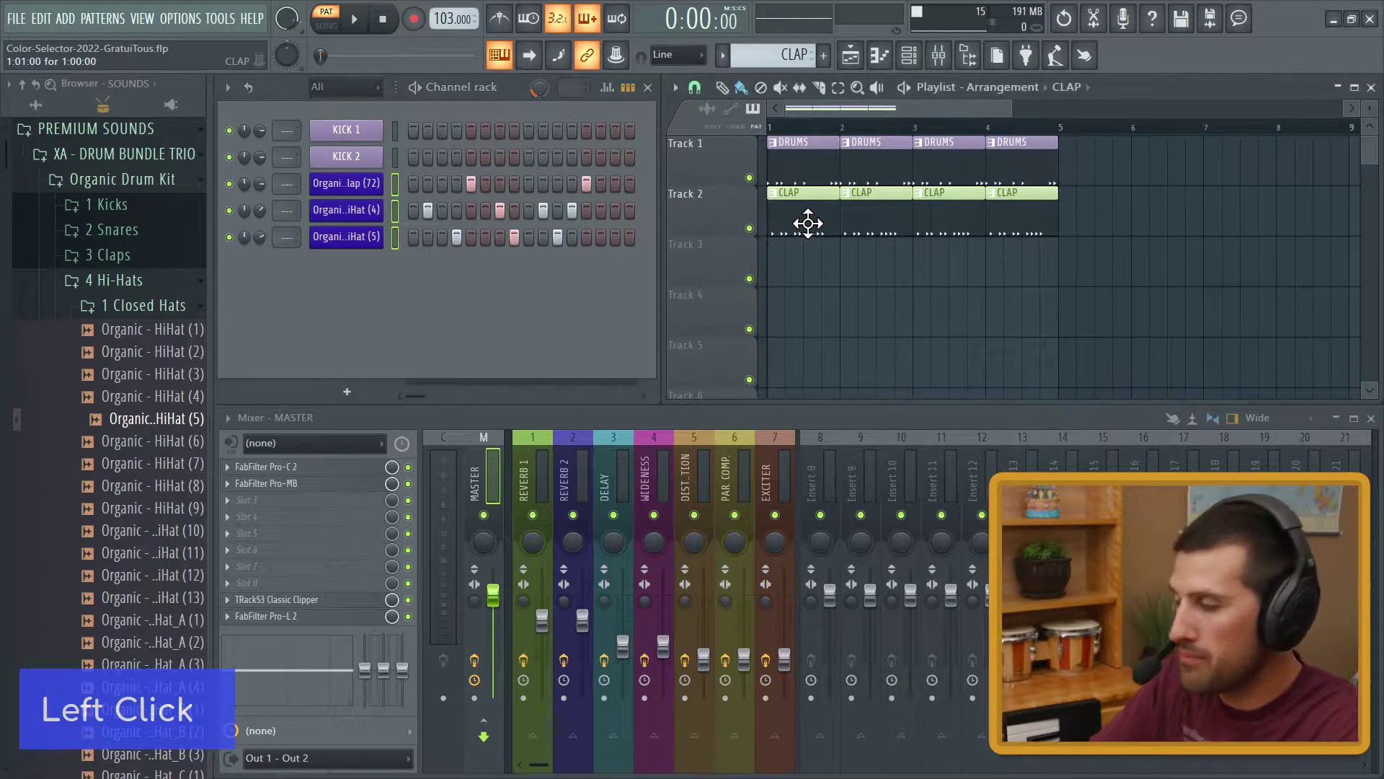
key(F2)
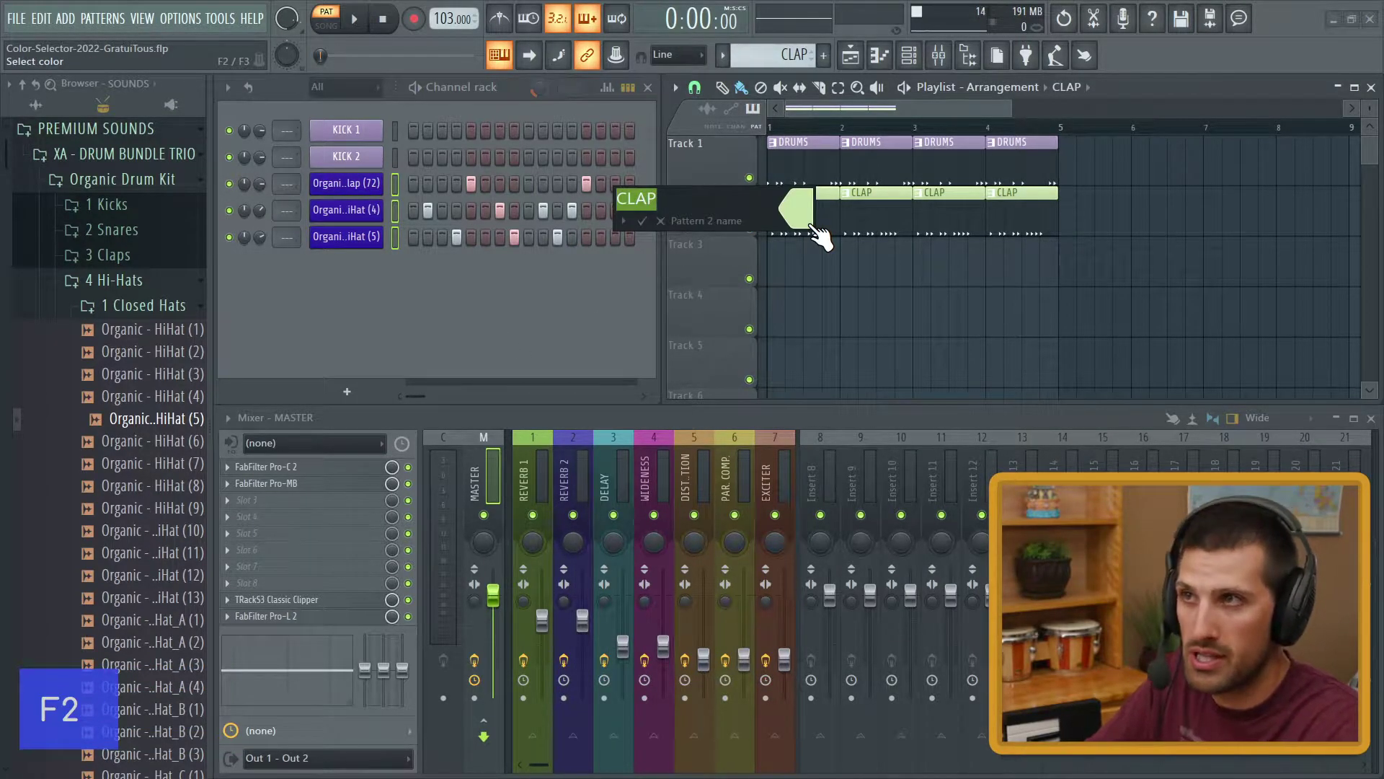
key(Return)
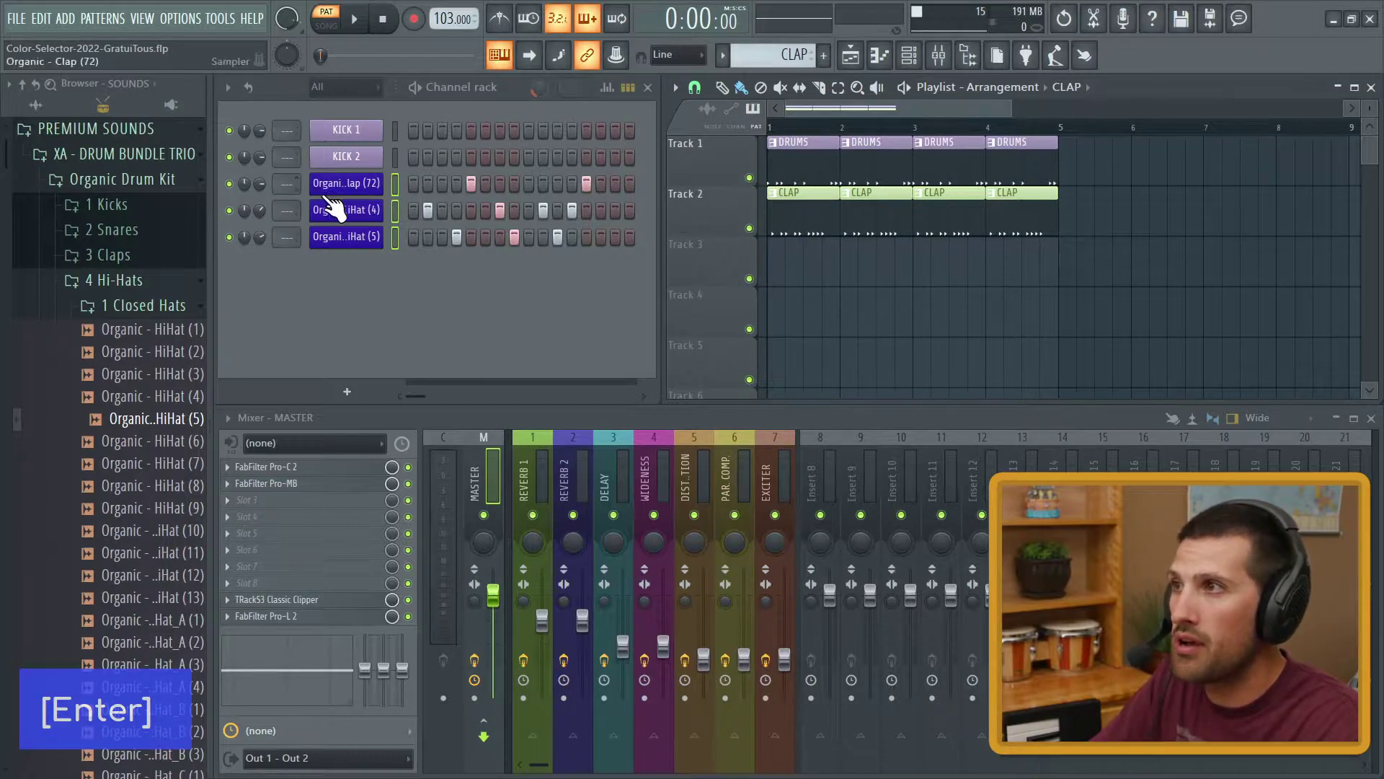
click(386, 189)
middle_click(367, 189)
key(Escape)
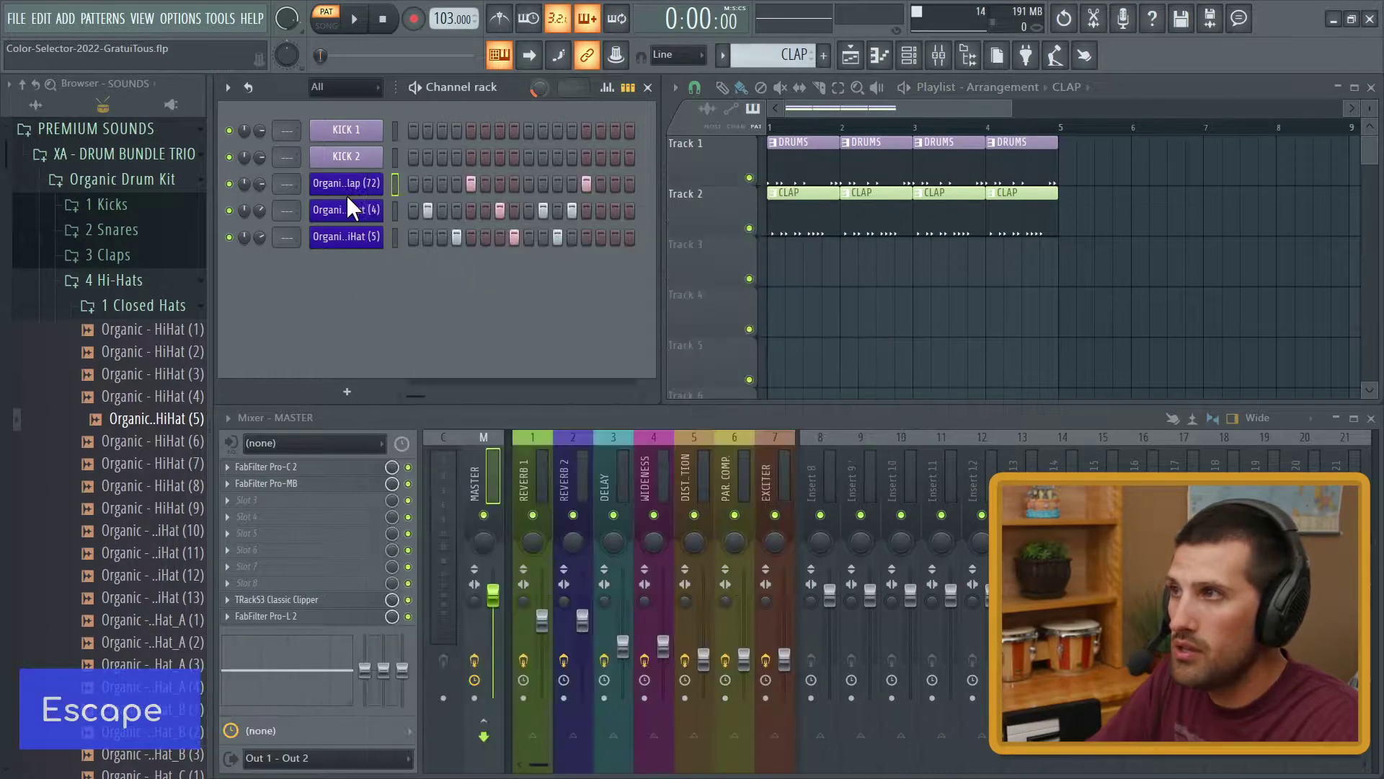
middle_click(384, 189)
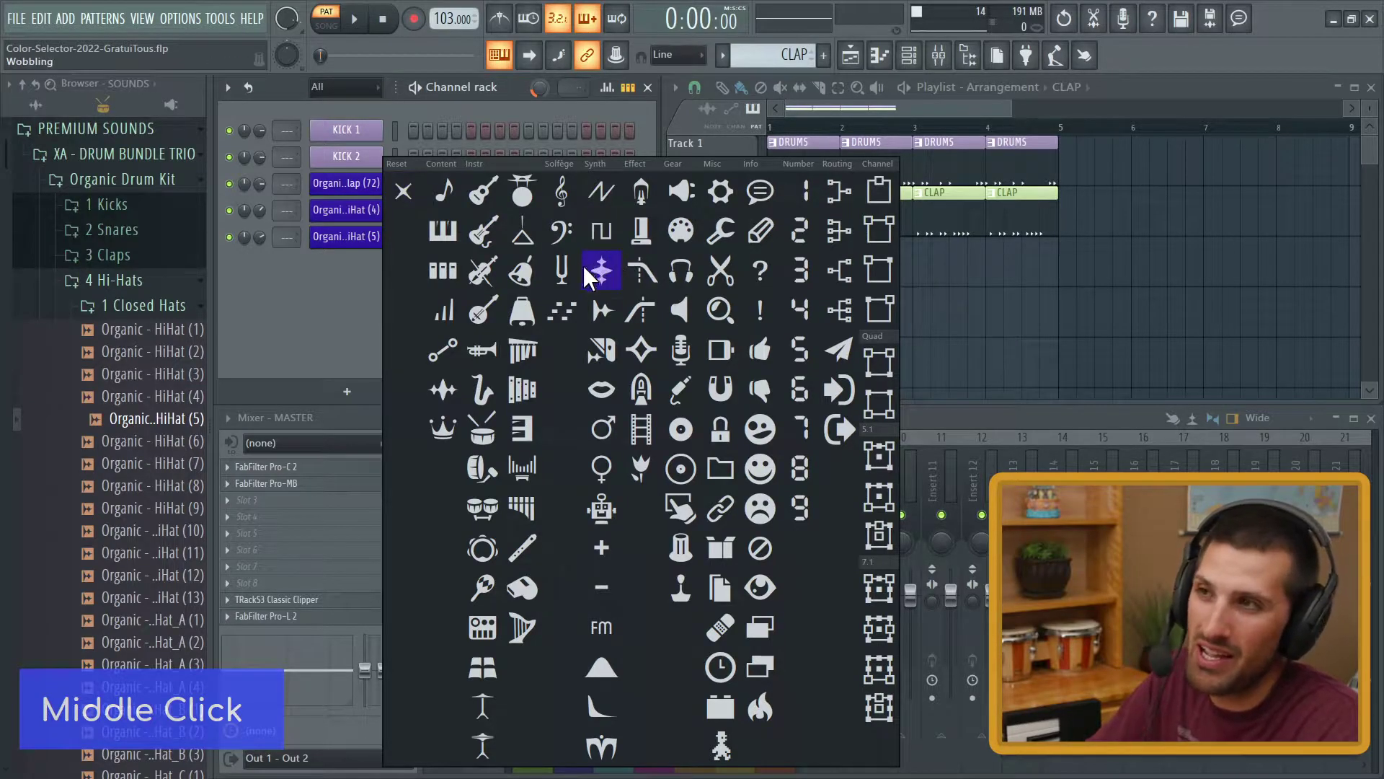
click(300, 298)
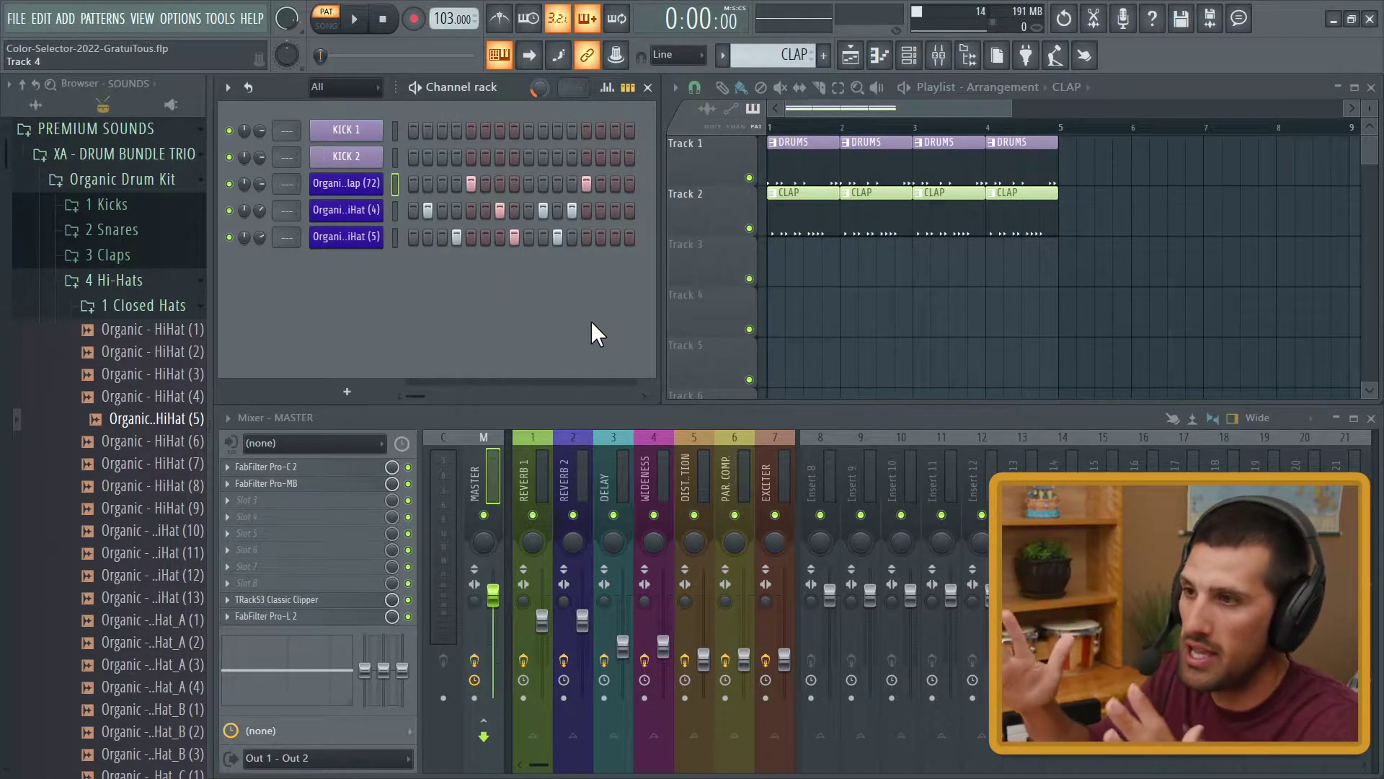
- Rename the Organic - Clap (72) channel as CLAP and give it the CLAP pattern's light green color
click(800, 222)
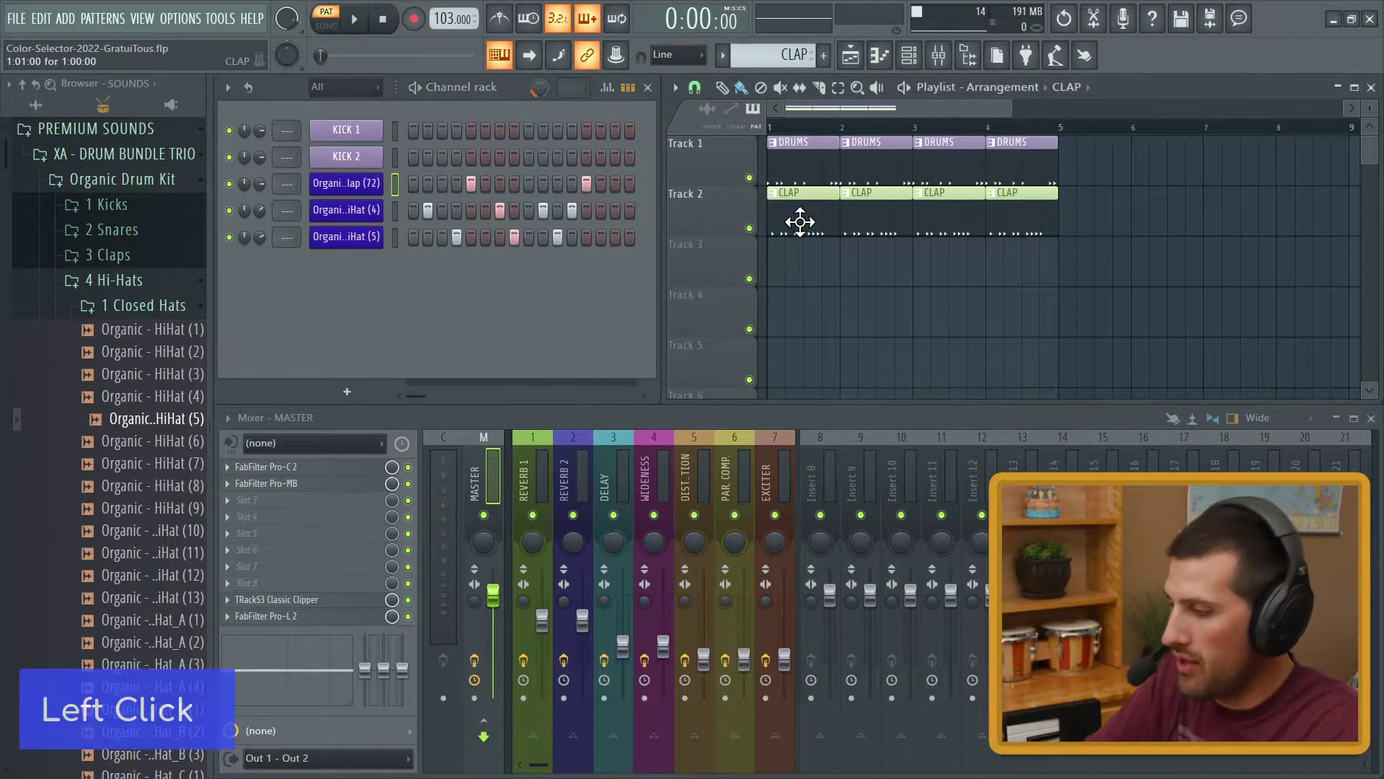
key(F2)
key(Return)
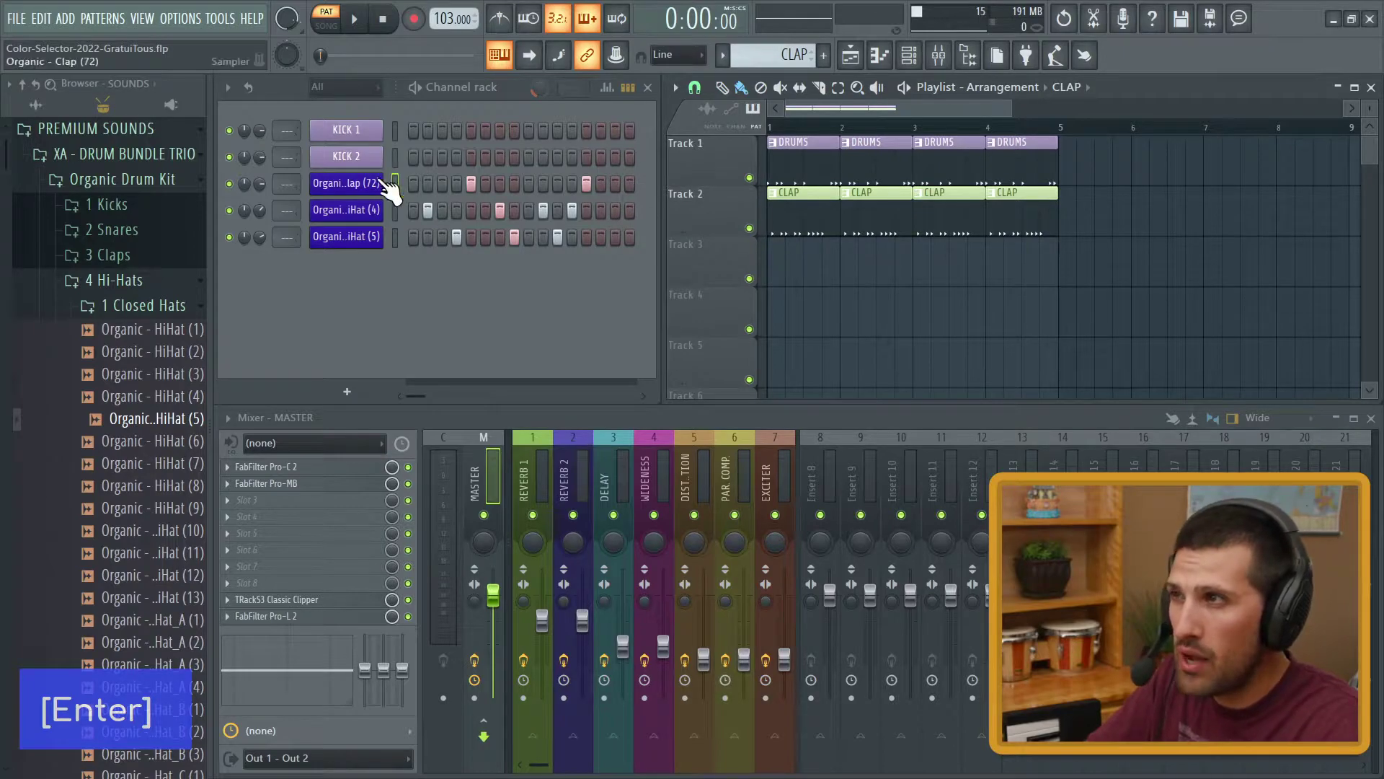
middle_click(347, 189)
text(CLAP)
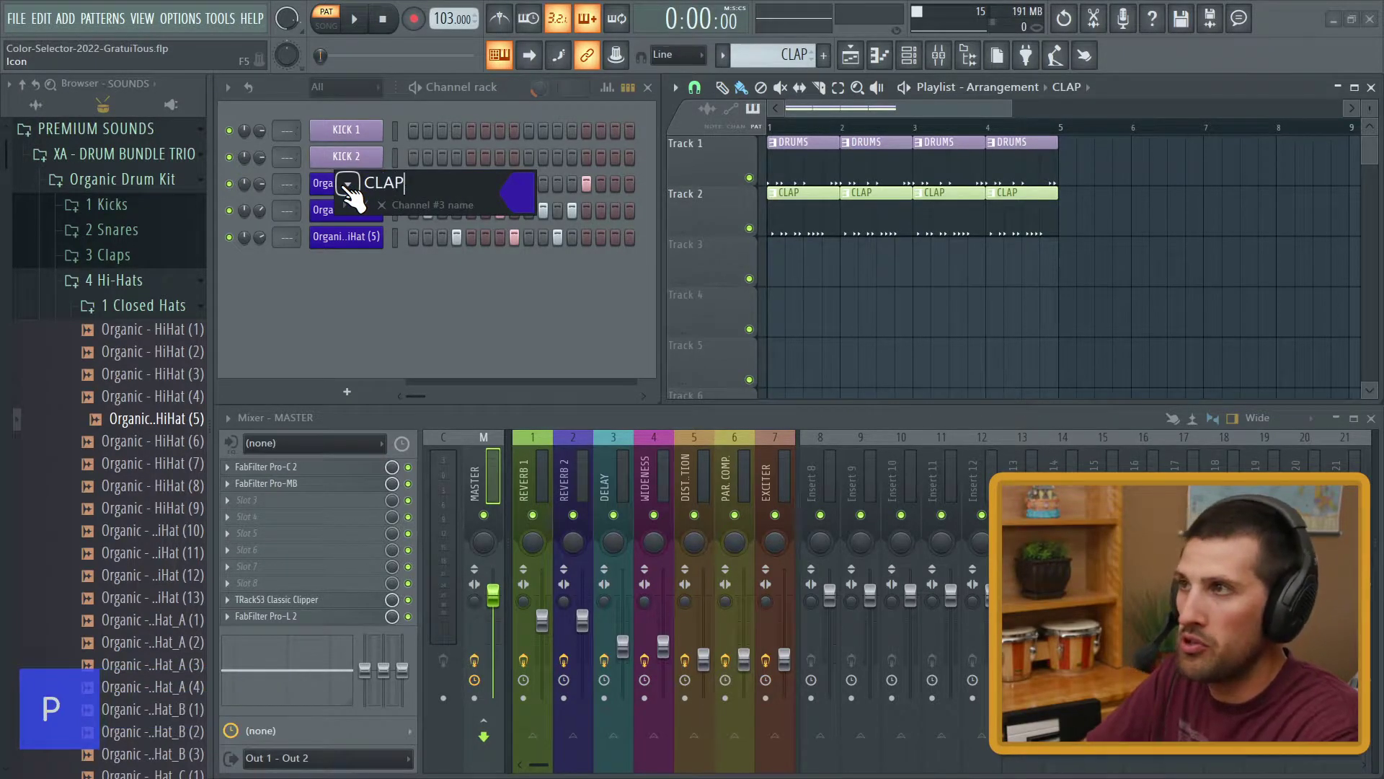
key(F3)
key(Return)
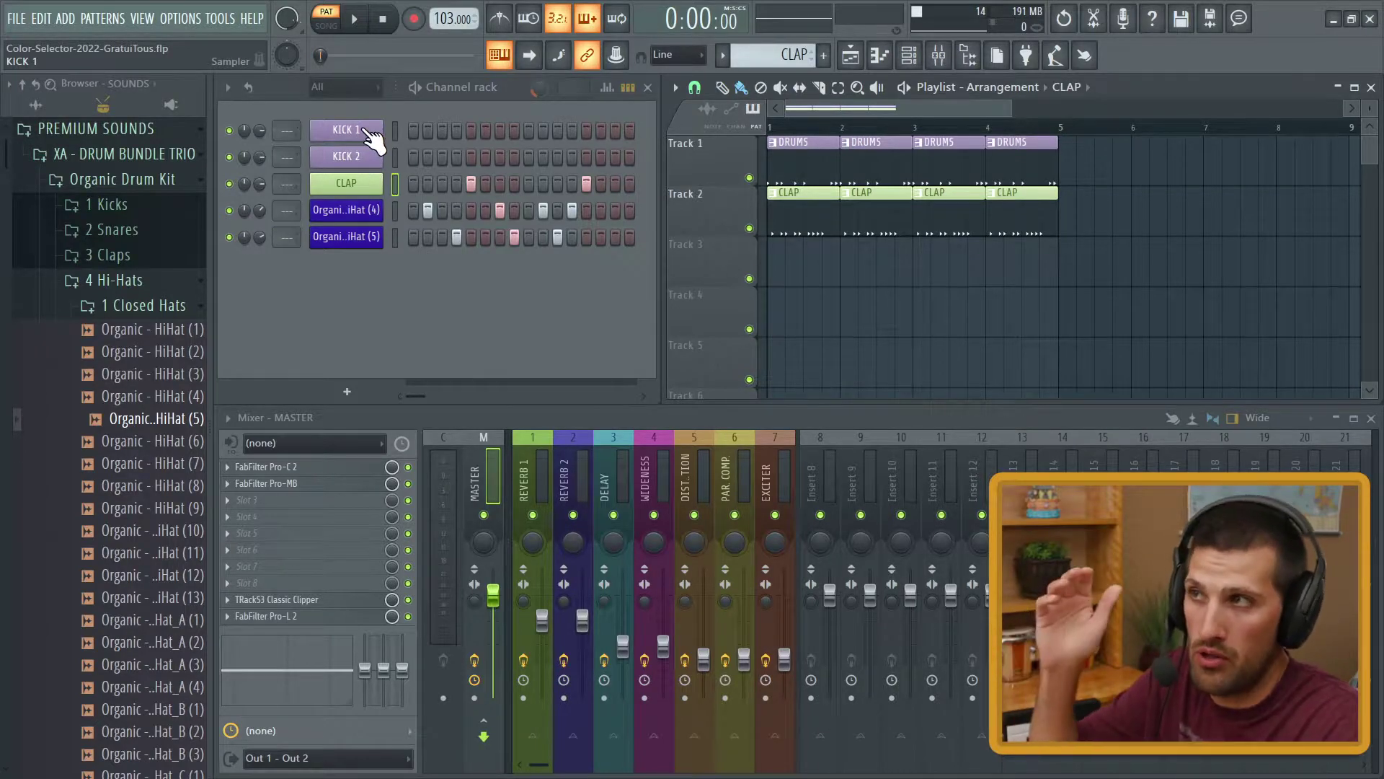
click(800, 457)
click(1024, 461)
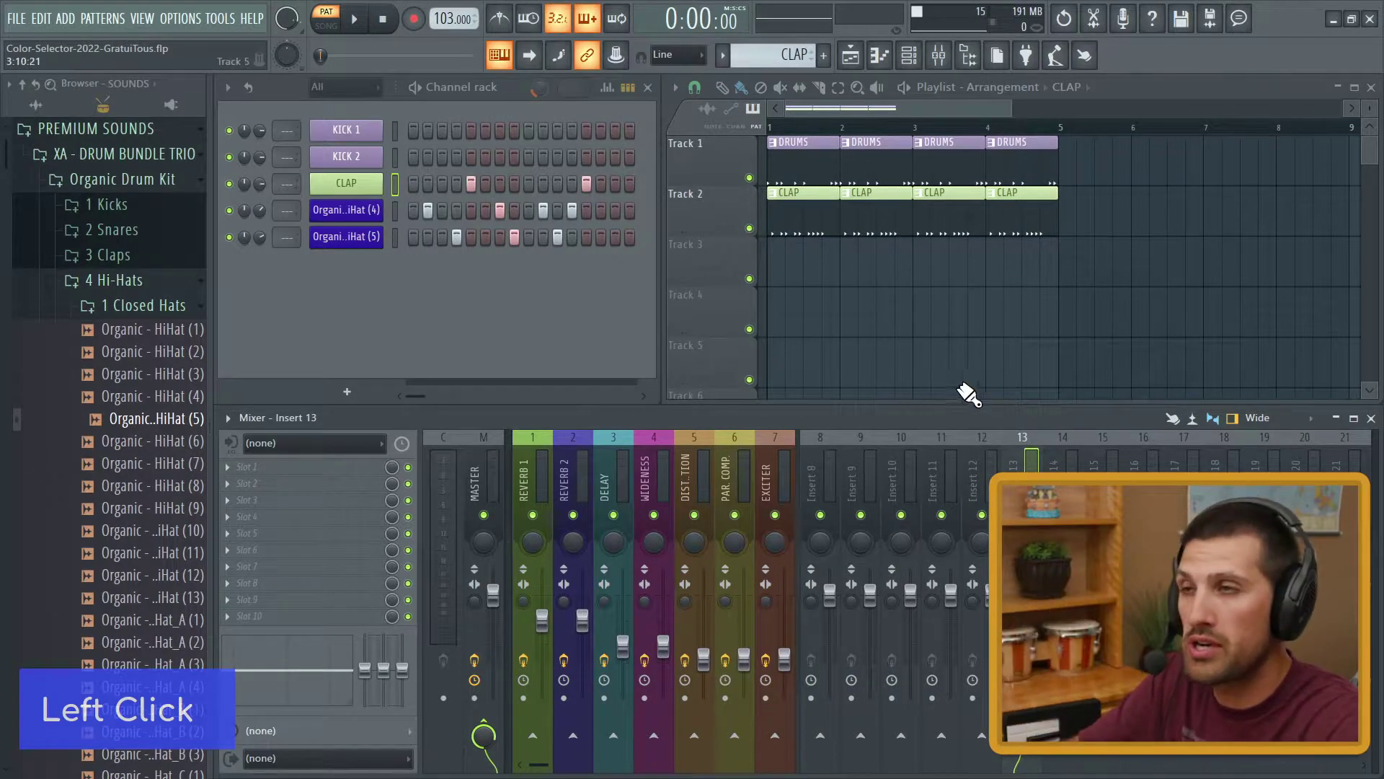
click(447, 320)
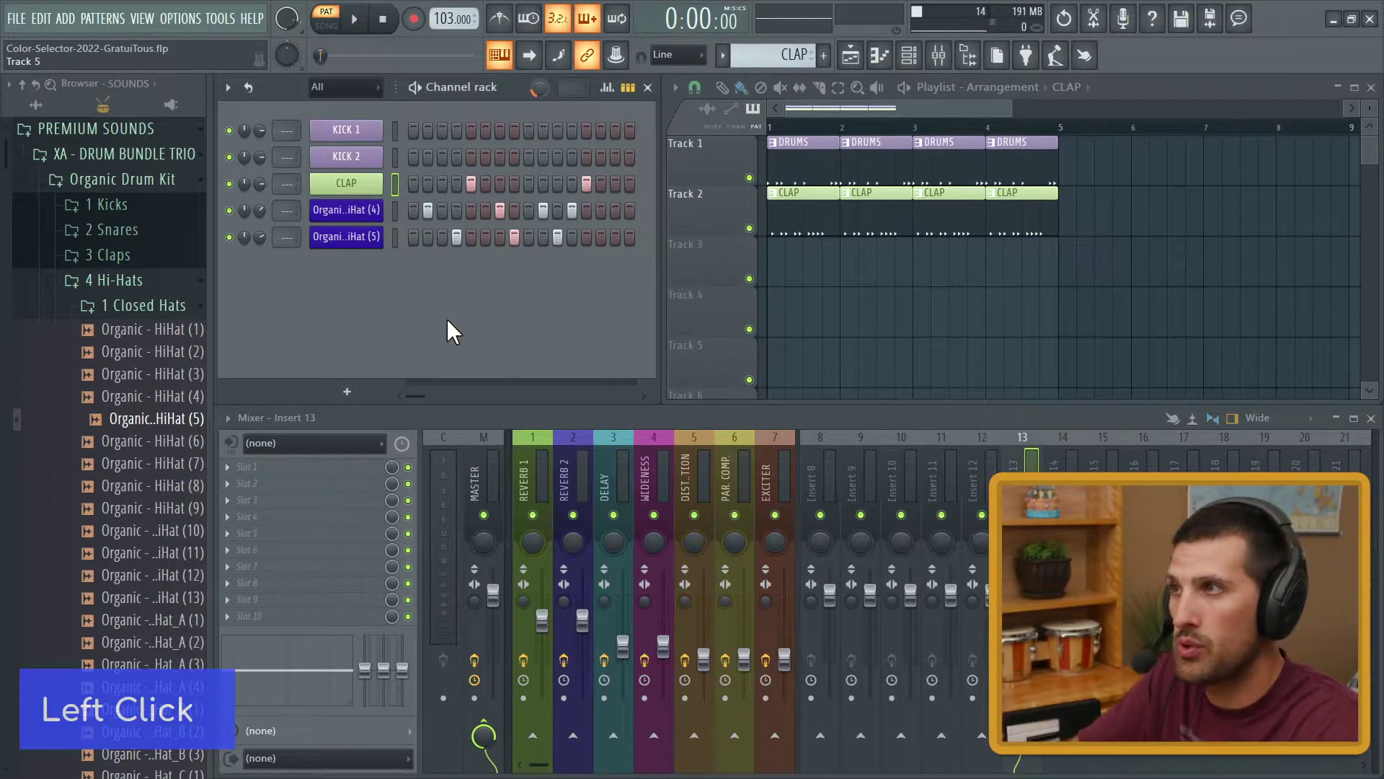
middle_click(348, 210)
text(HI)
key(Escape)
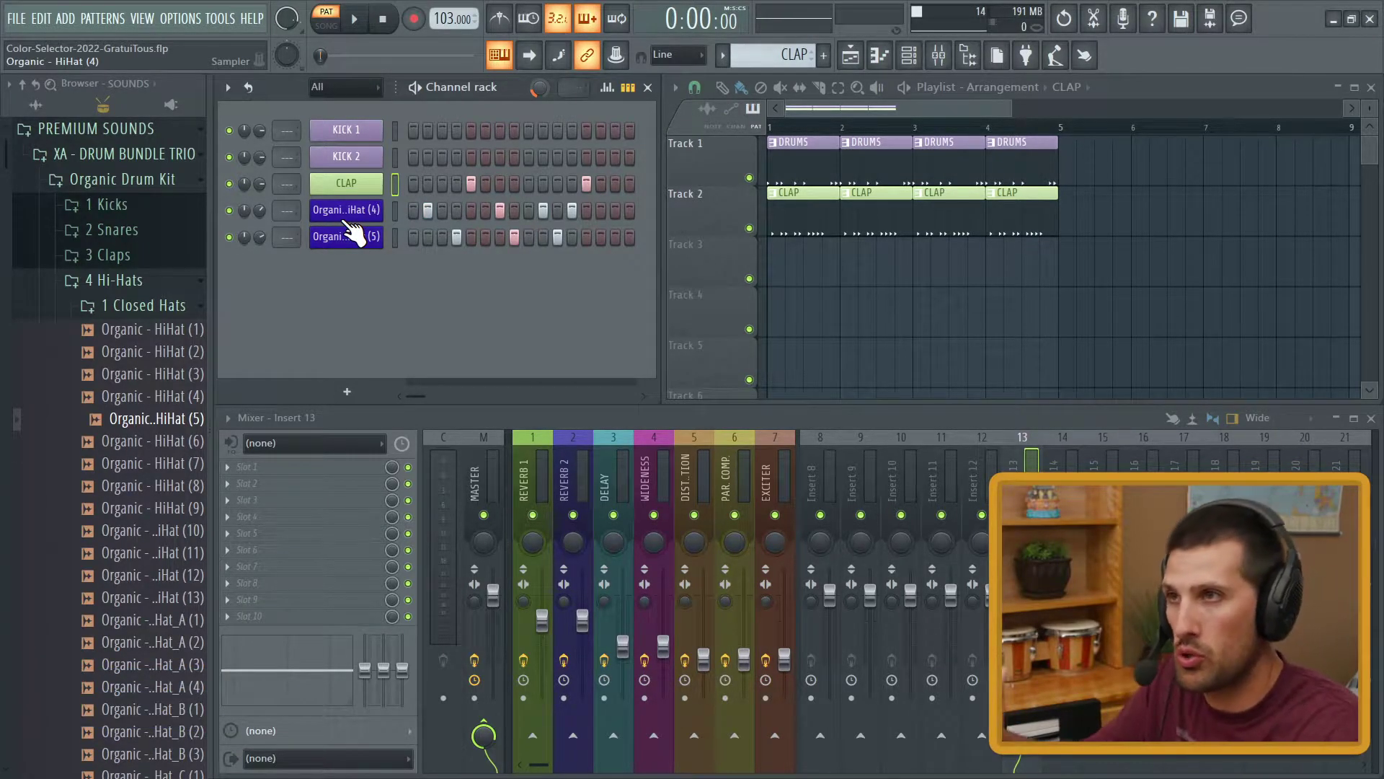
- Show the steps of the DRUMS pattern and those of the CLAP pattern by selecting their playlist clips
click(811, 168)
click(813, 229)
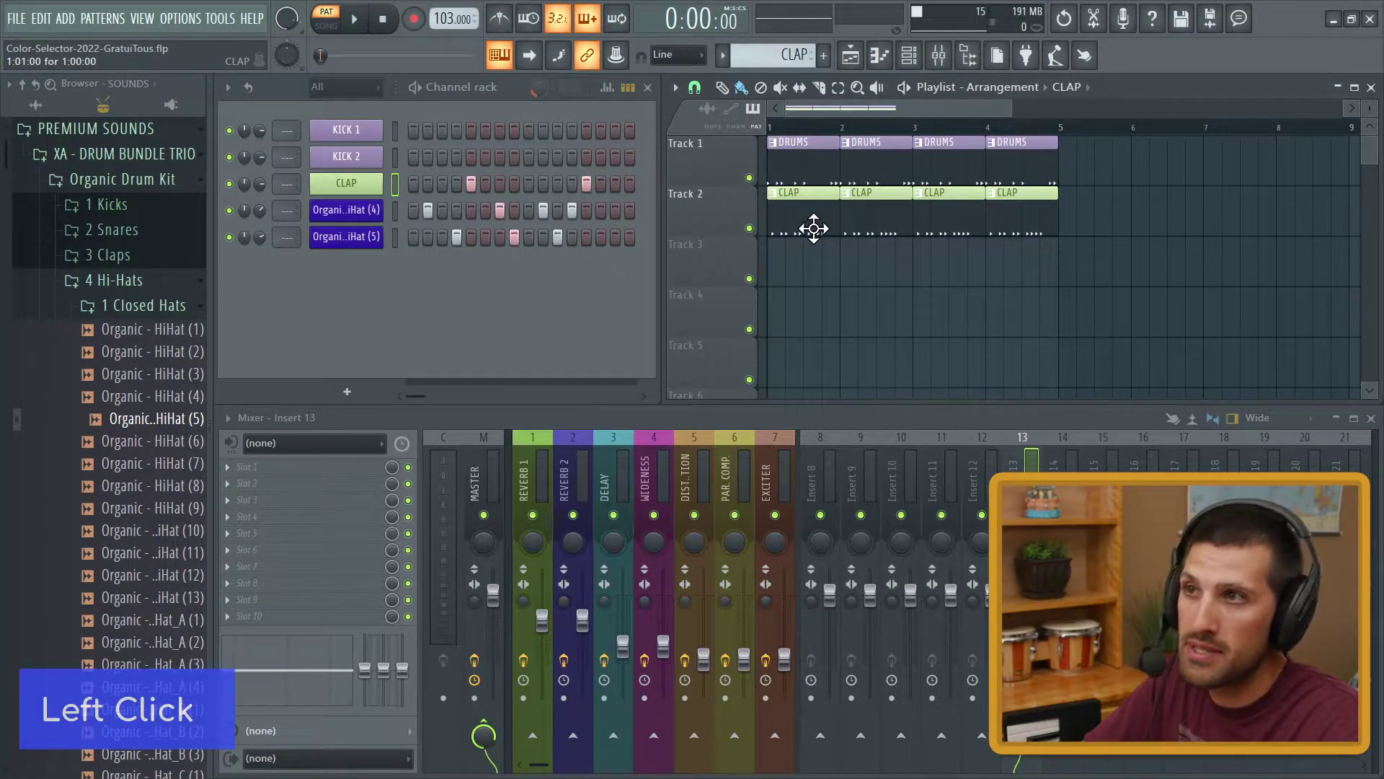
- Select the Organic - HiHat (4) and HiHat (5) channels and cut their steps out of the CLAP pattern
drag(394, 212, 400, 232)
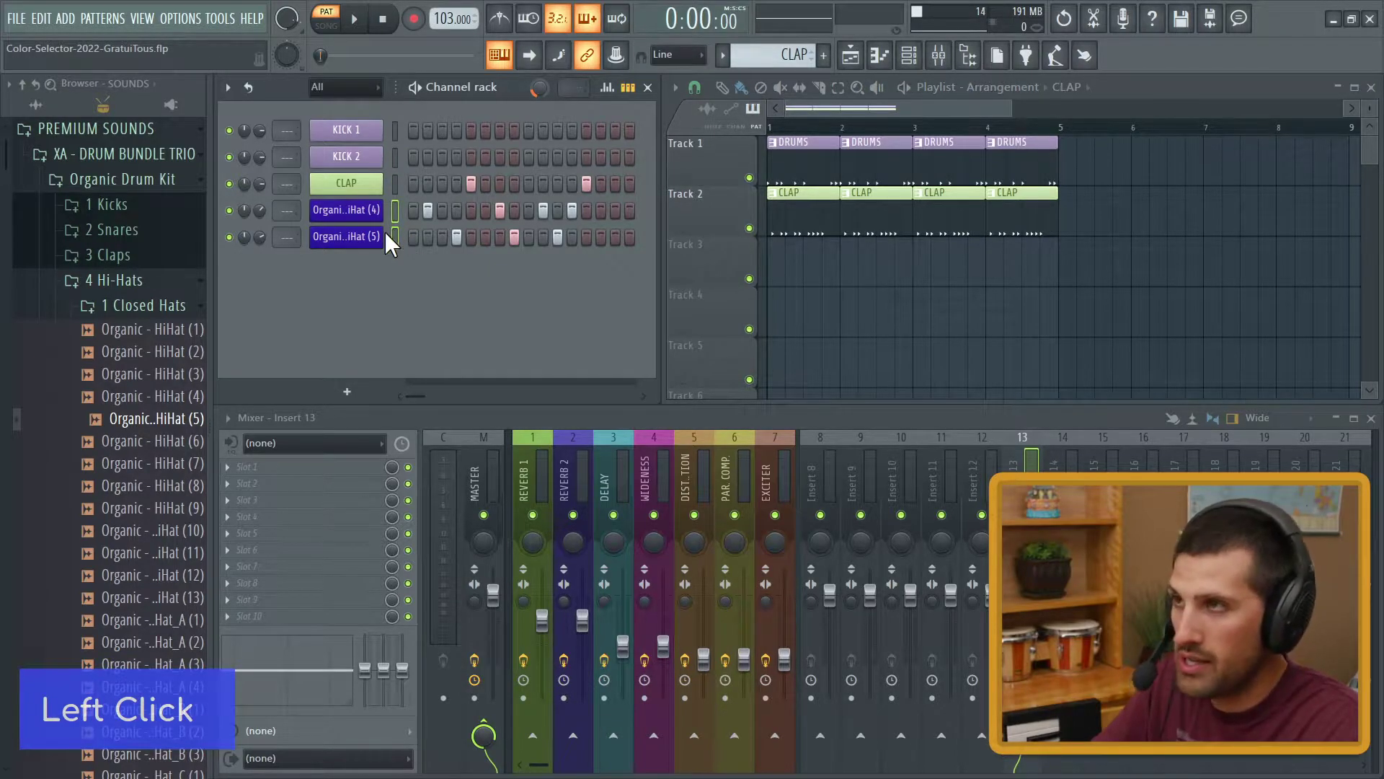
key(ctrl+x)
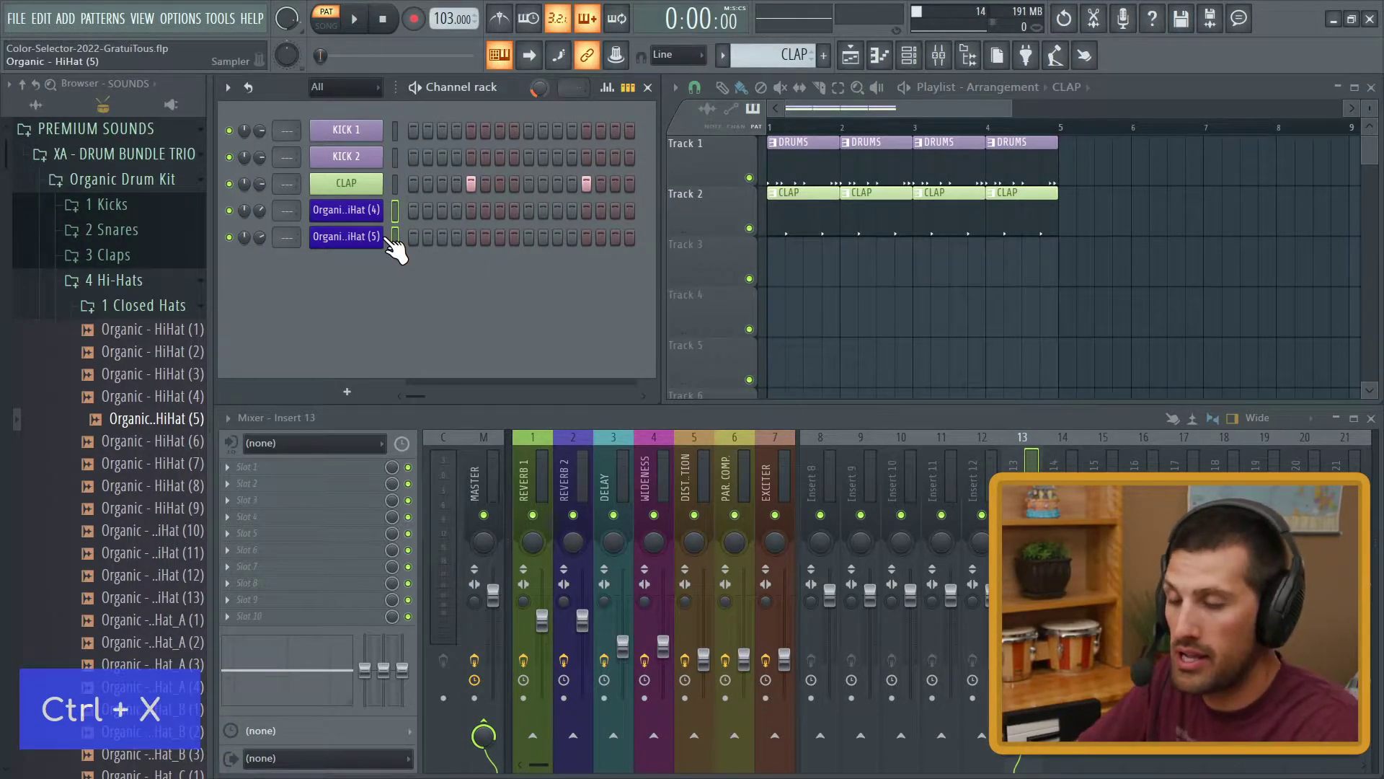
- Step forward and back through the DRUMS, CLAP and following patterns, viewing the pattern list and its commands along the way
key(KP_Add)
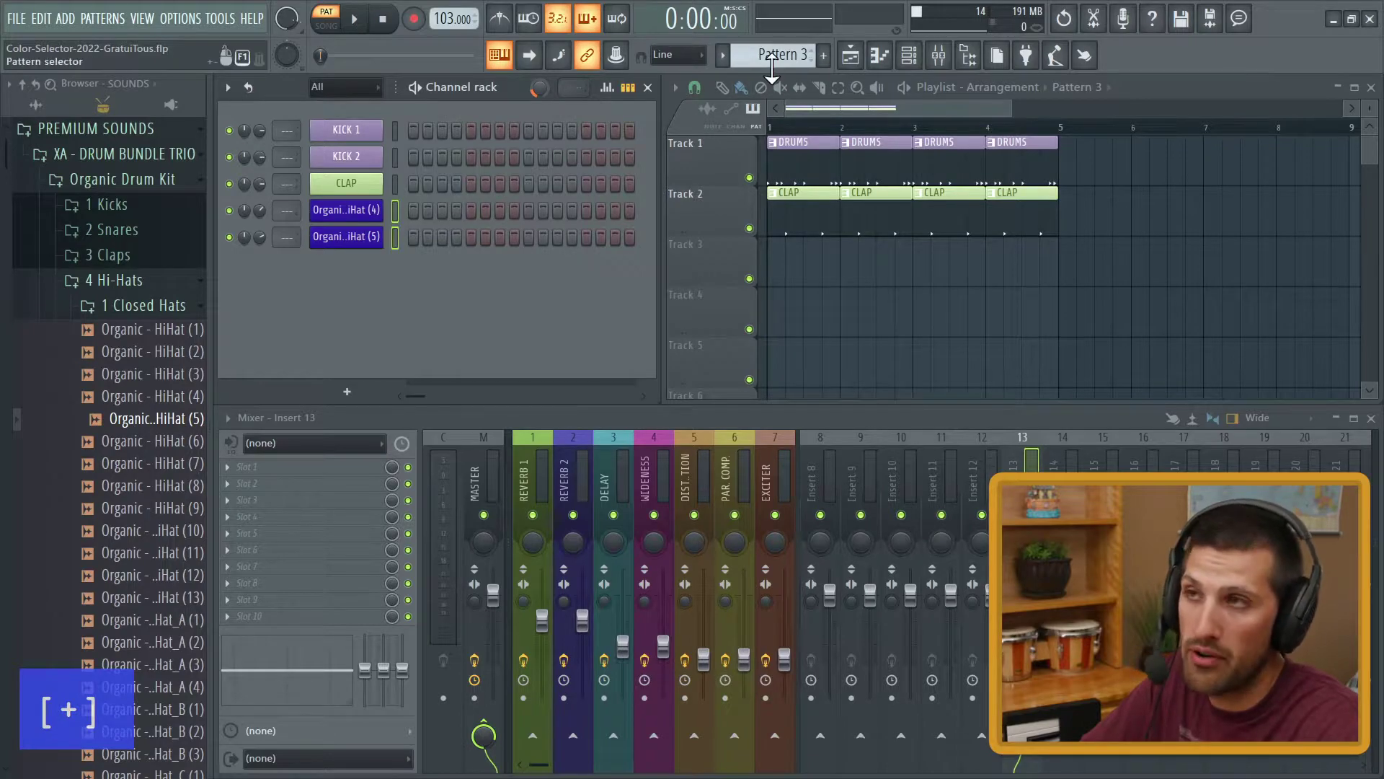
key(KP_Subtract)
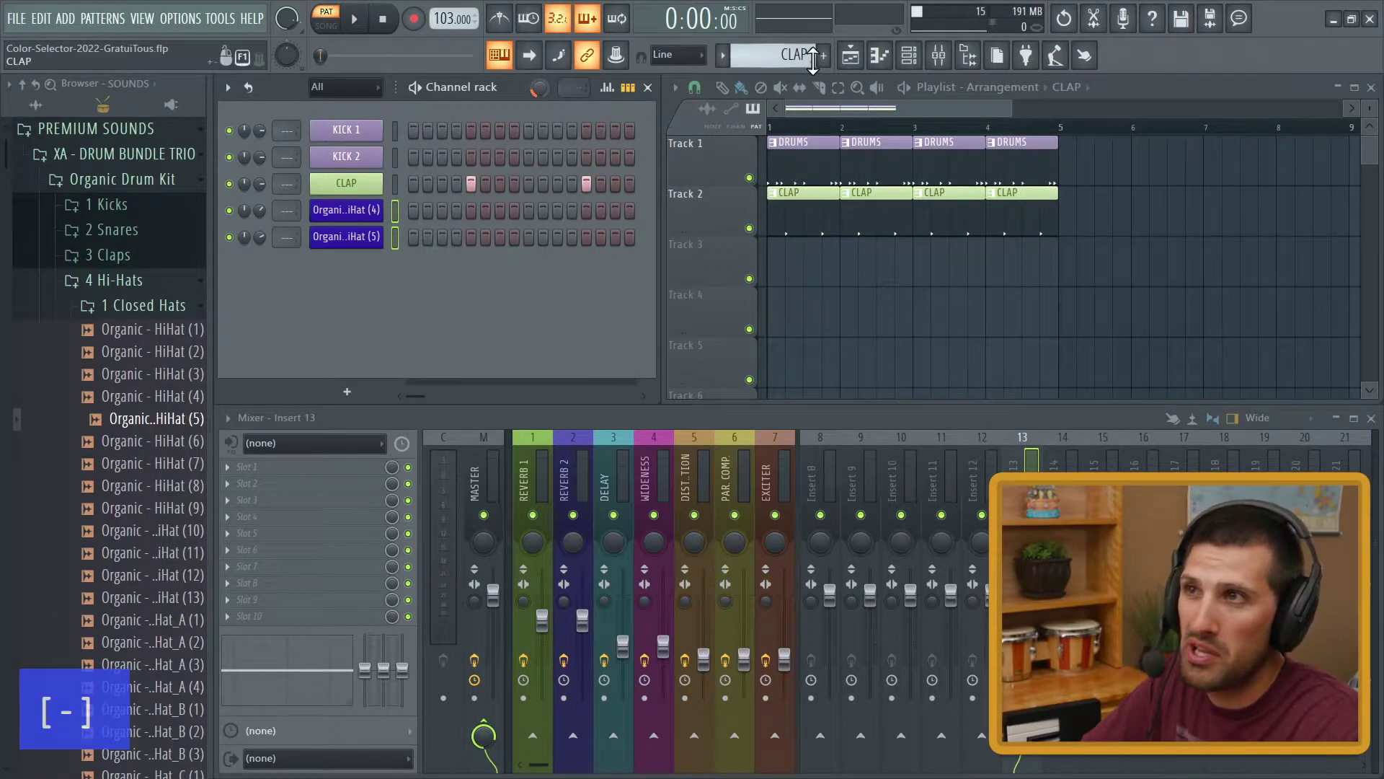
click(722, 55)
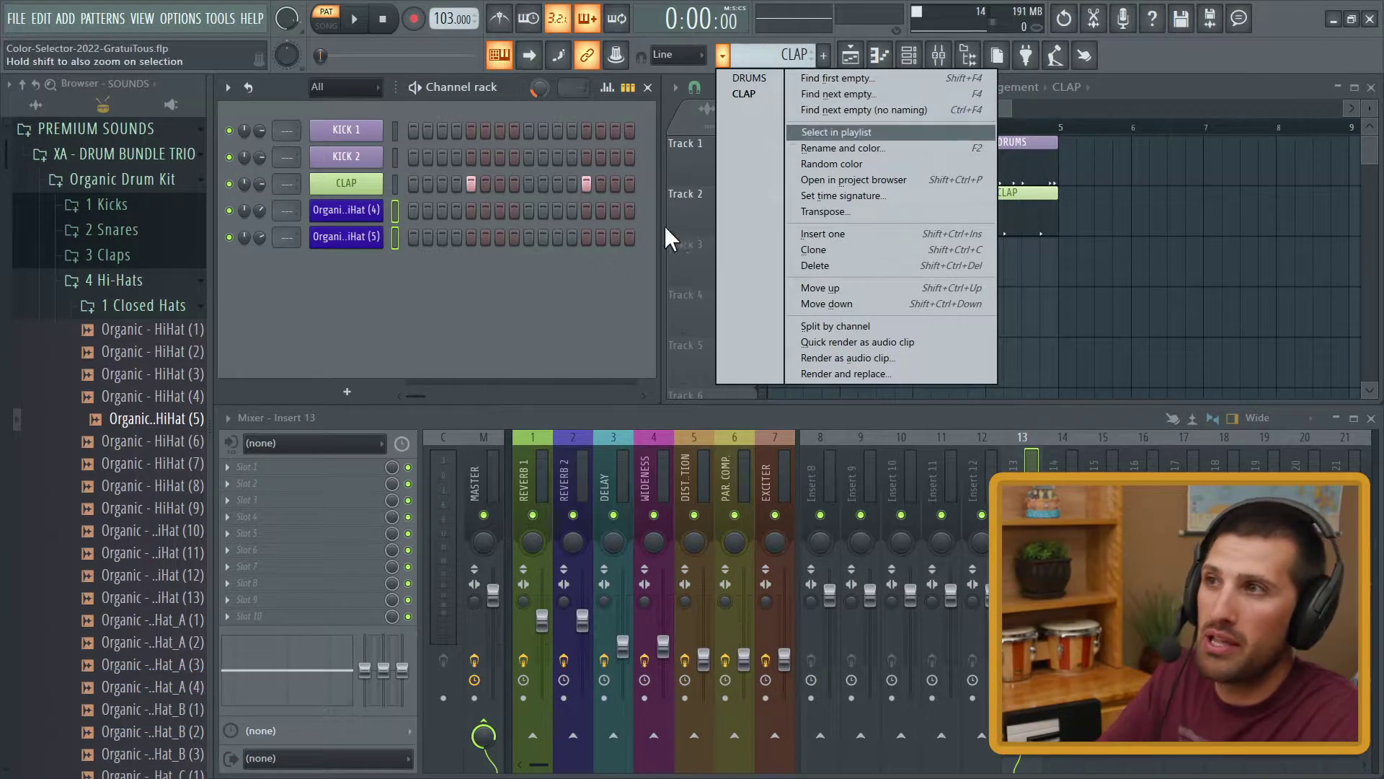
click(581, 282)
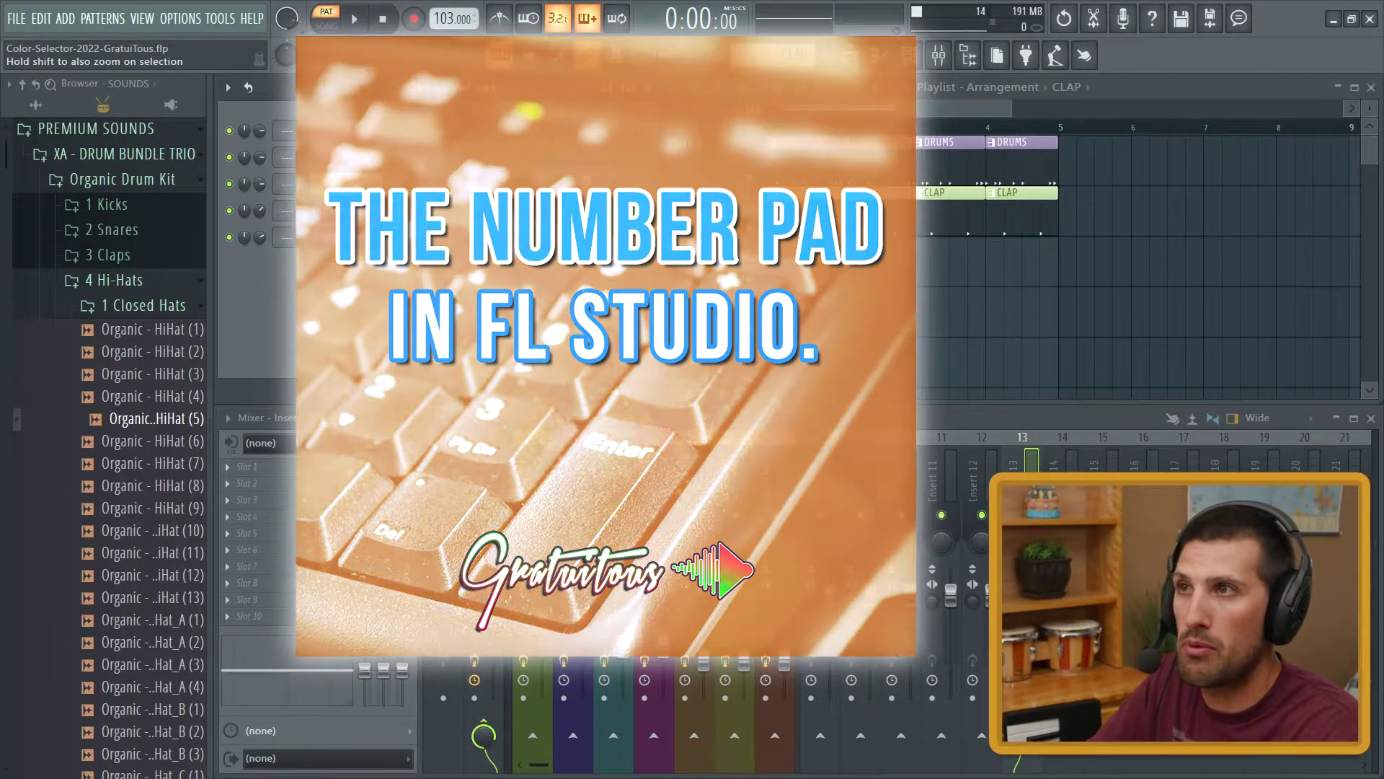
key(KP_Subtract)
key(KP_Subtract)
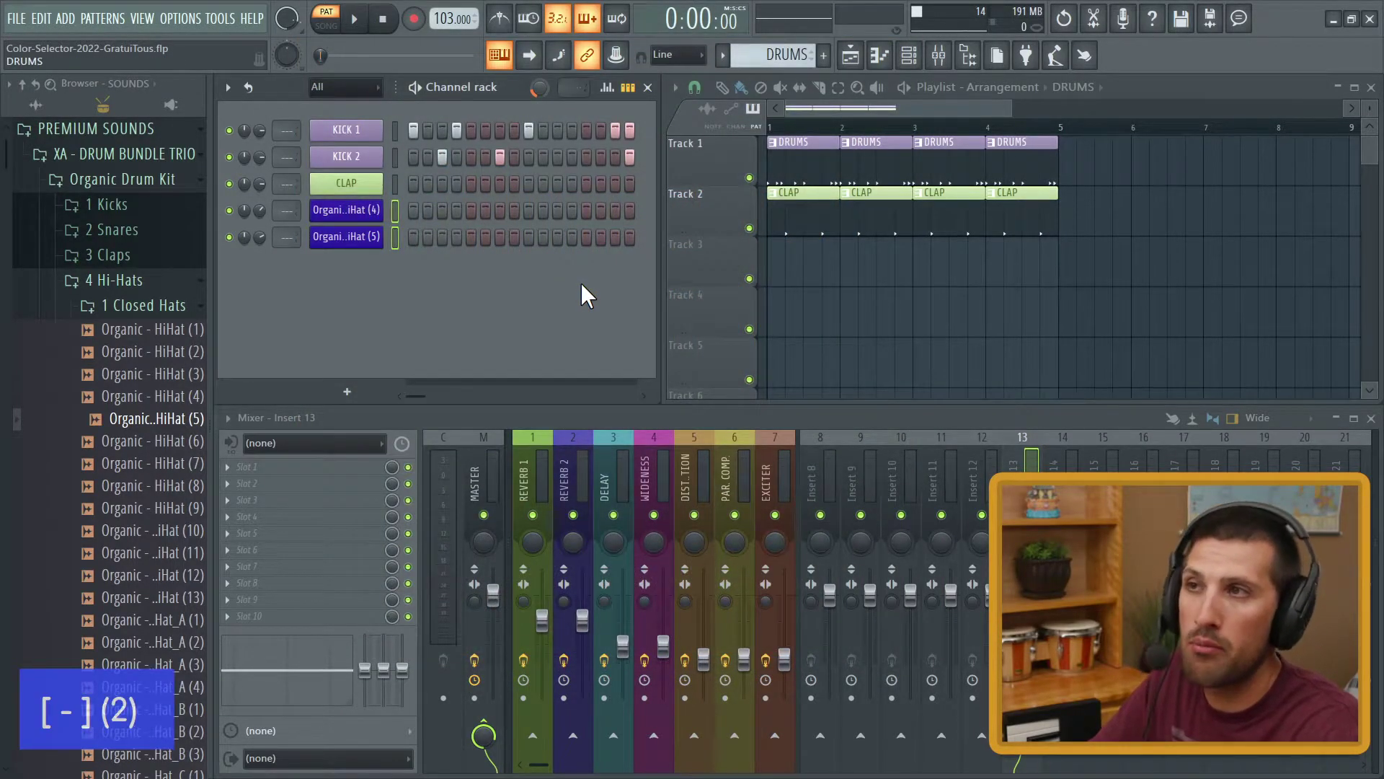
key(KP_Add)
key(KP_Add)
key(KP_Add)
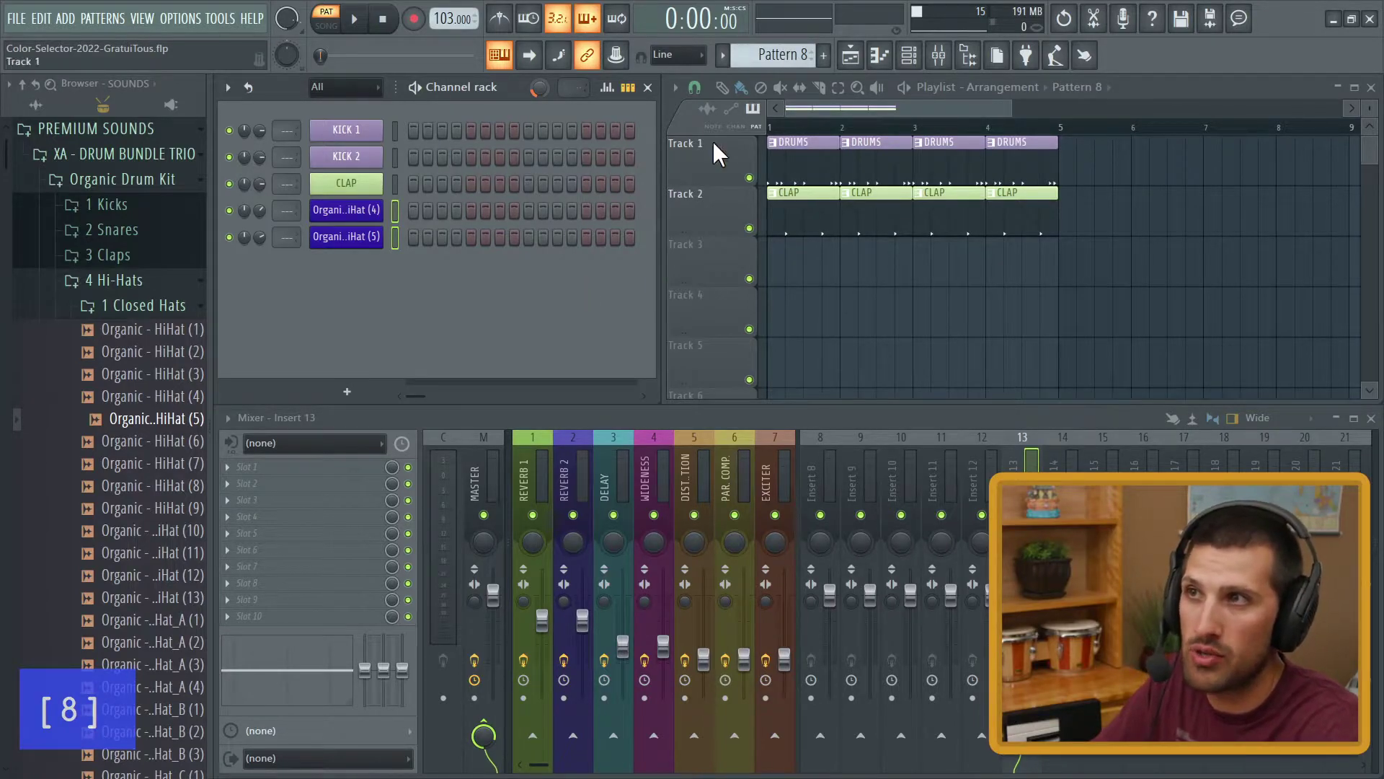
- Jump directly to patterns 5, 6, 4, 1 and 2 by their numbers
key(5)
key(6)
key(4)
key(1)
key(2)
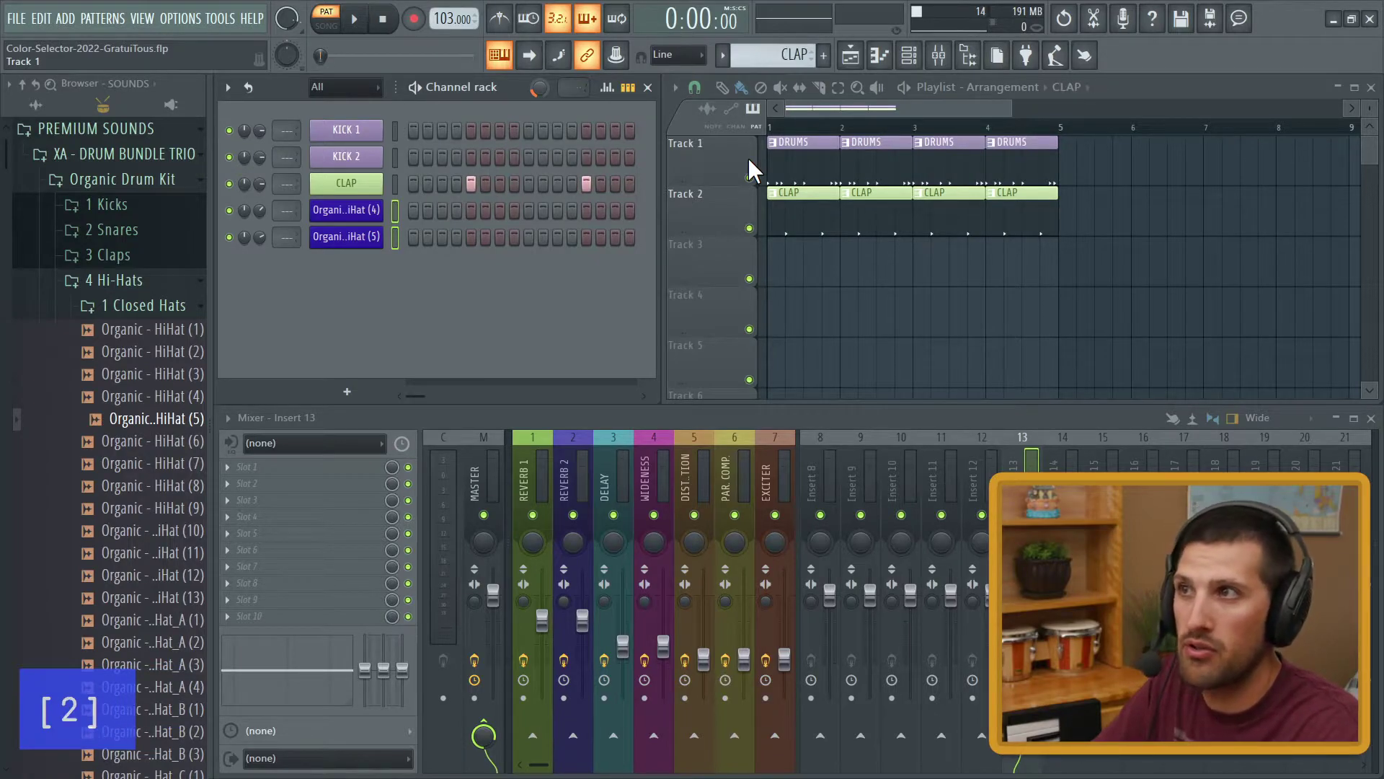
- Paste the cut hi-hat steps into Pattern 3 and paint its clips across bars 1 to 4 of Track 3
key(3)
key(ctrl+v)
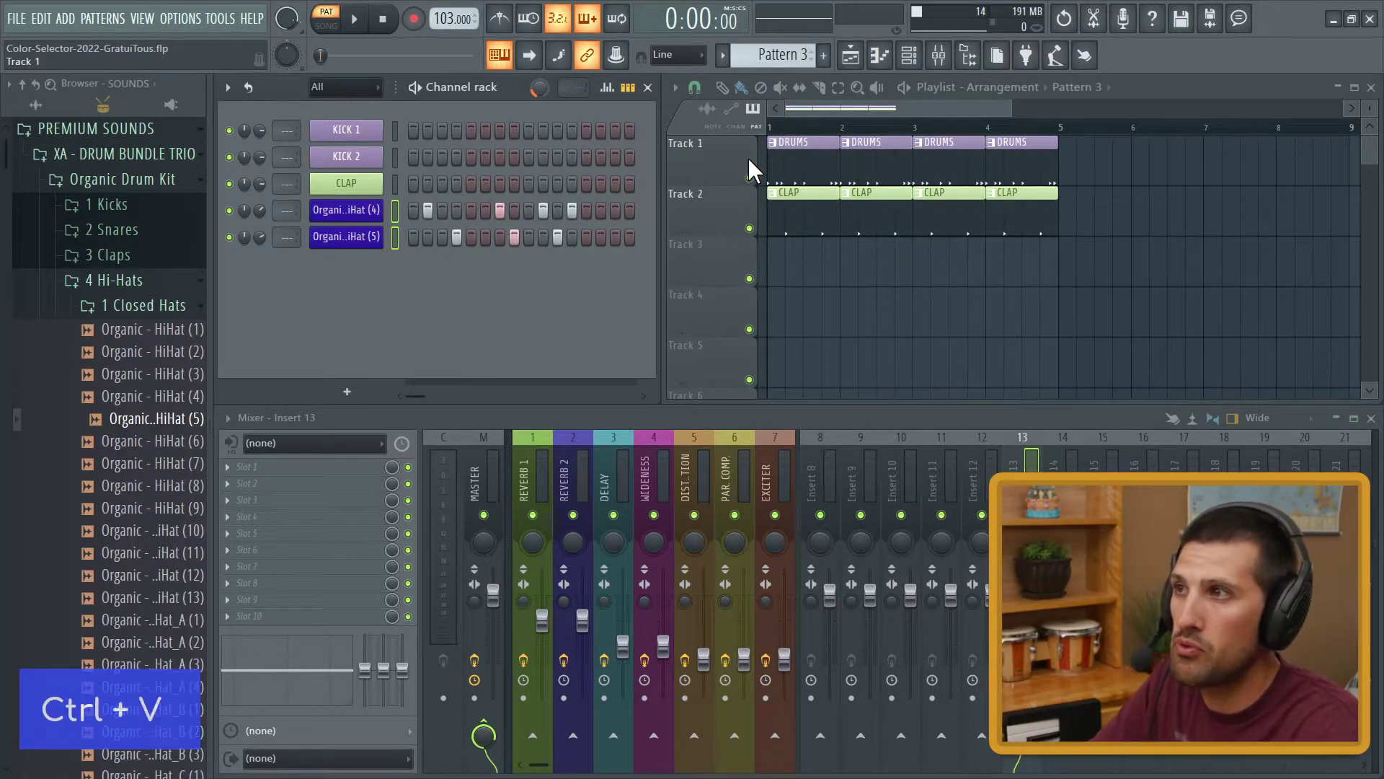
drag(1039, 272, 834, 257)
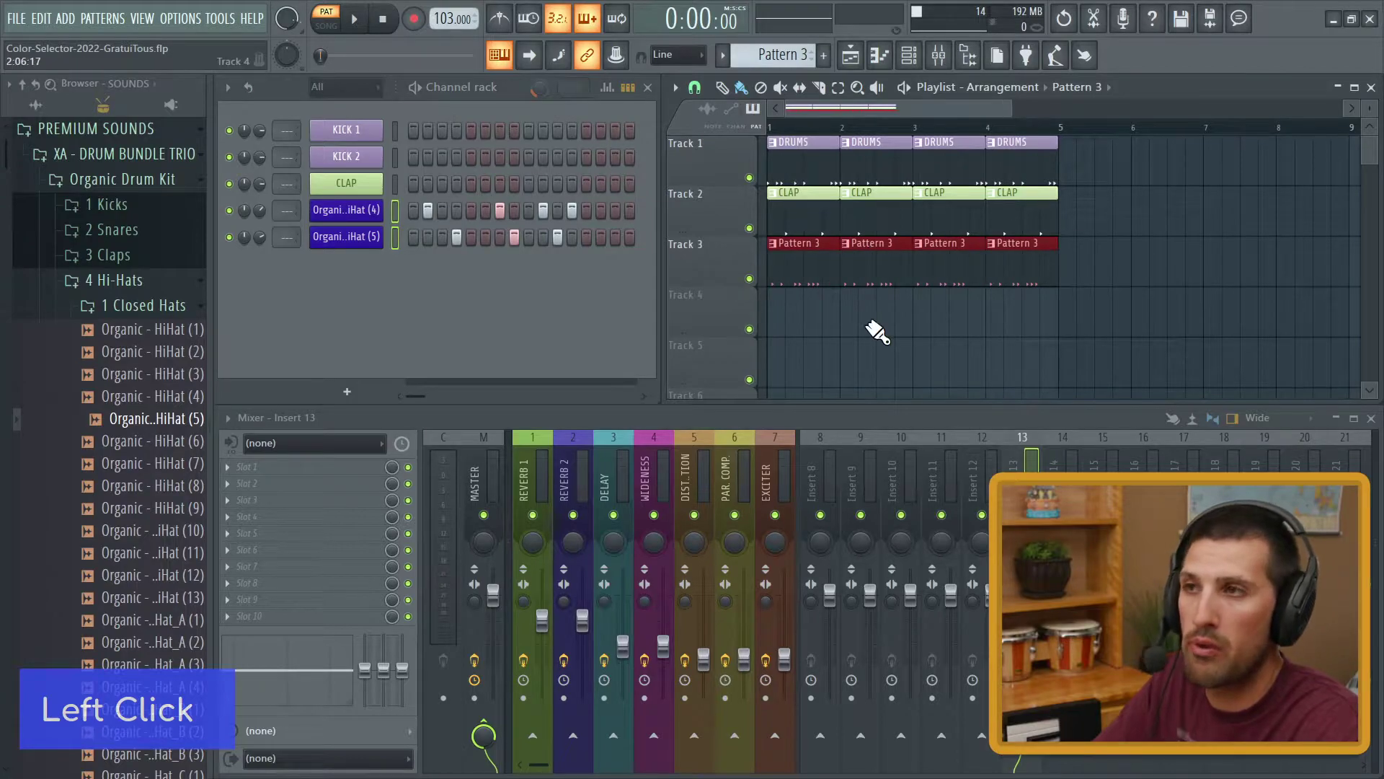
- Rename Pattern 3 as HI-HATS and color it with the previously used Dark Blue #3622A8
key(F2)
text(HI-HATS)
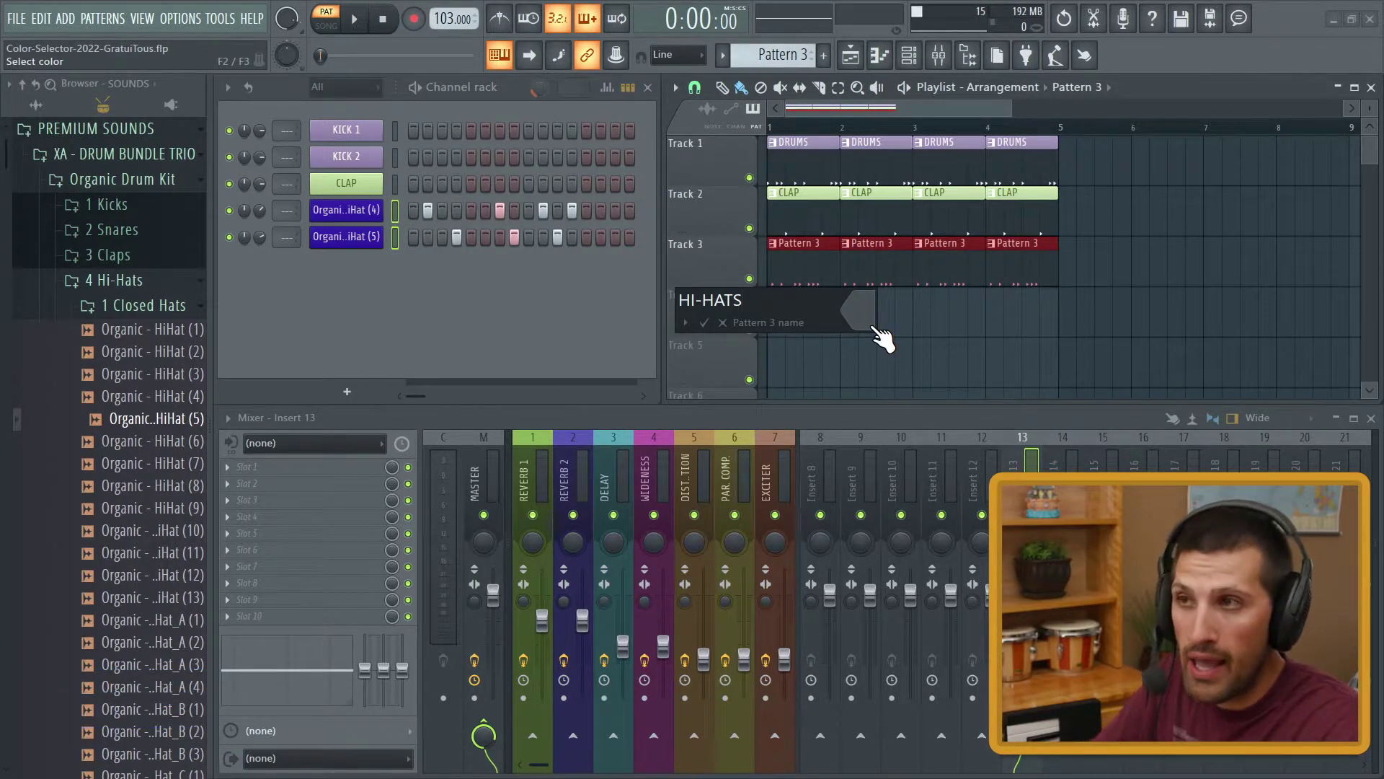
click(876, 330)
click(978, 602)
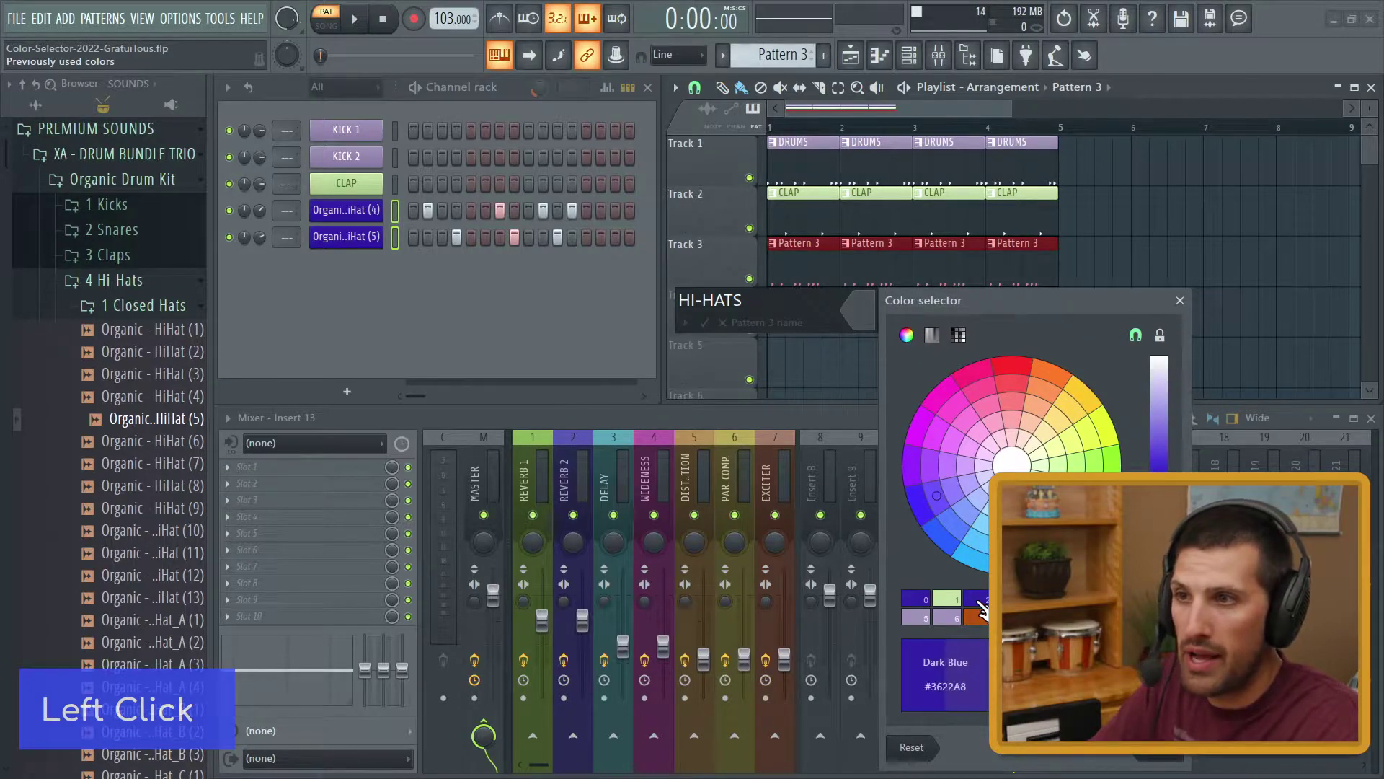
key(Return)
key(Return)
right_click(816, 354)
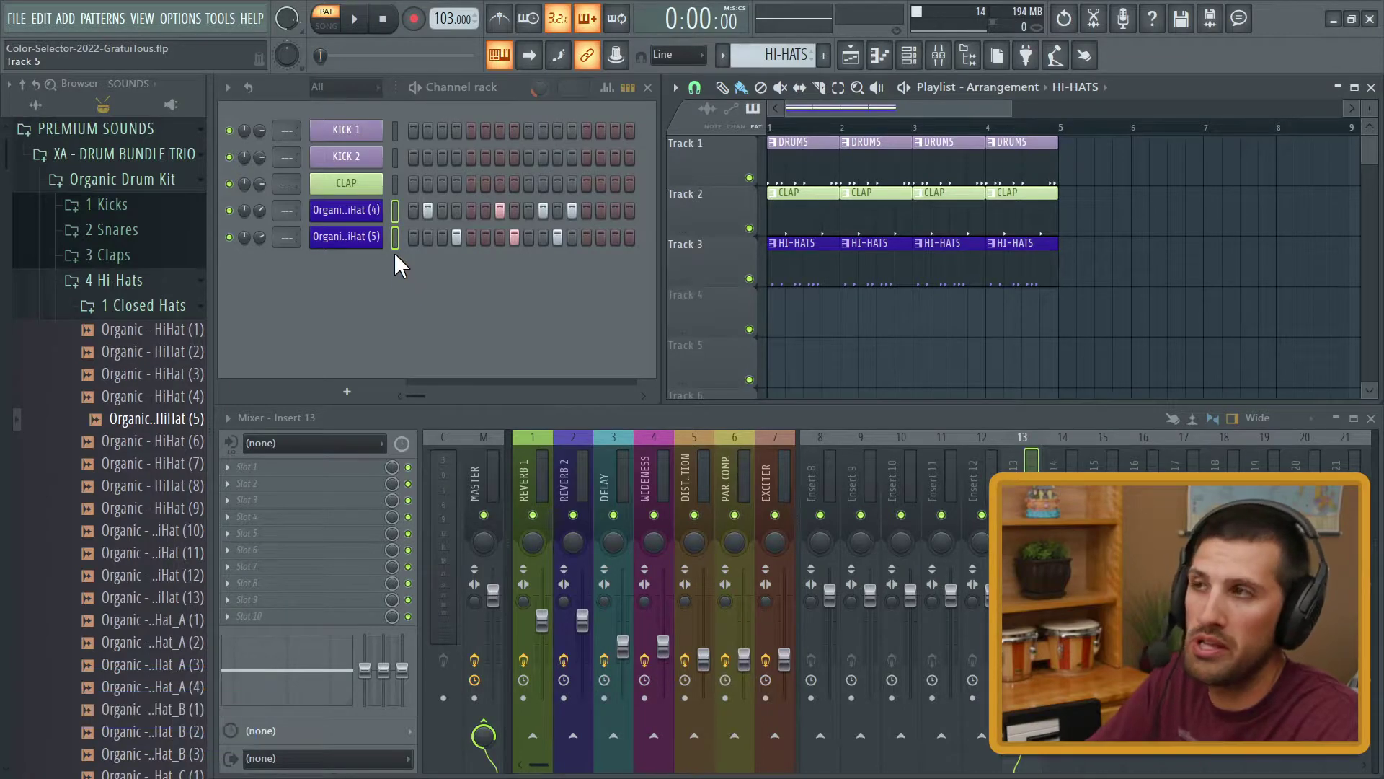
- Reselect the Organic - HiHat (4) and HiHat (5) channels and apply a gradient with Saddle Brown #B95411 as both first and last color
click(376, 238)
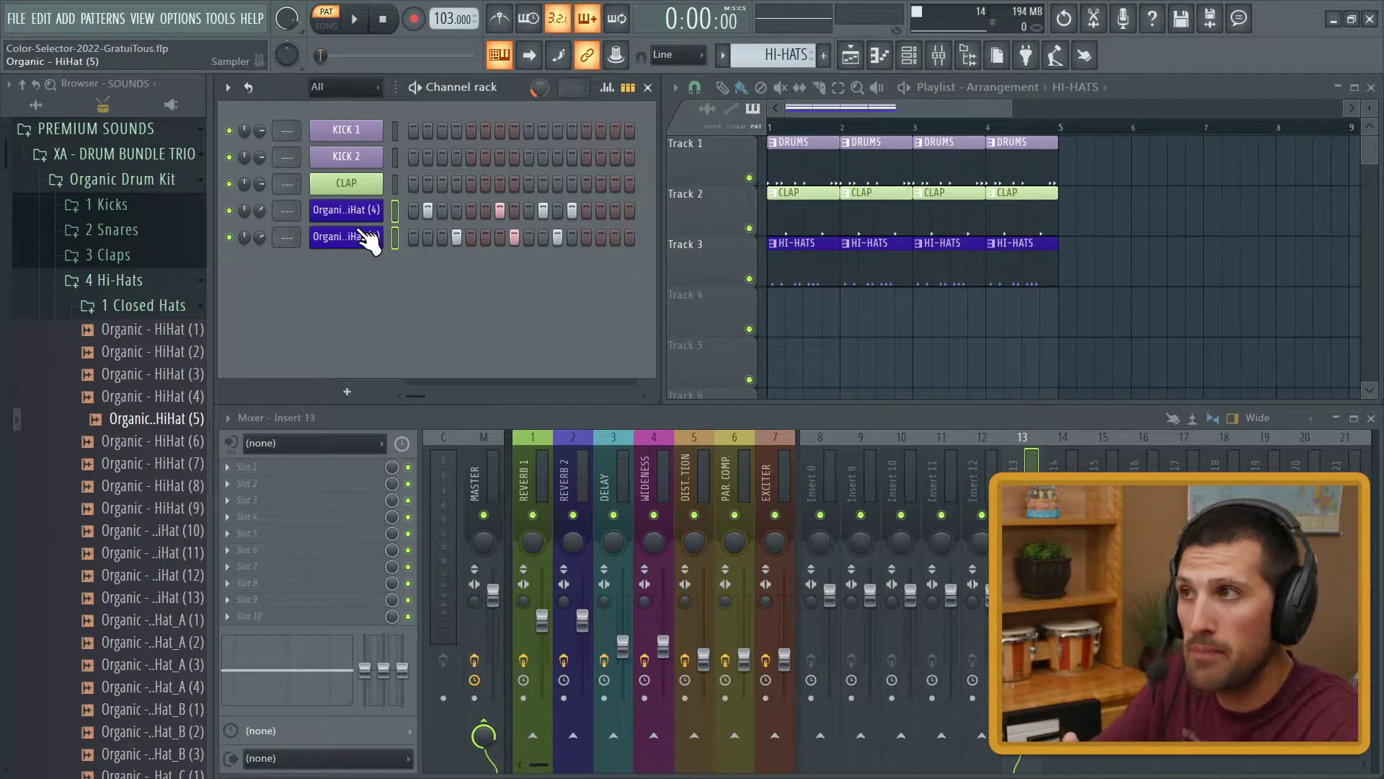
click(398, 183)
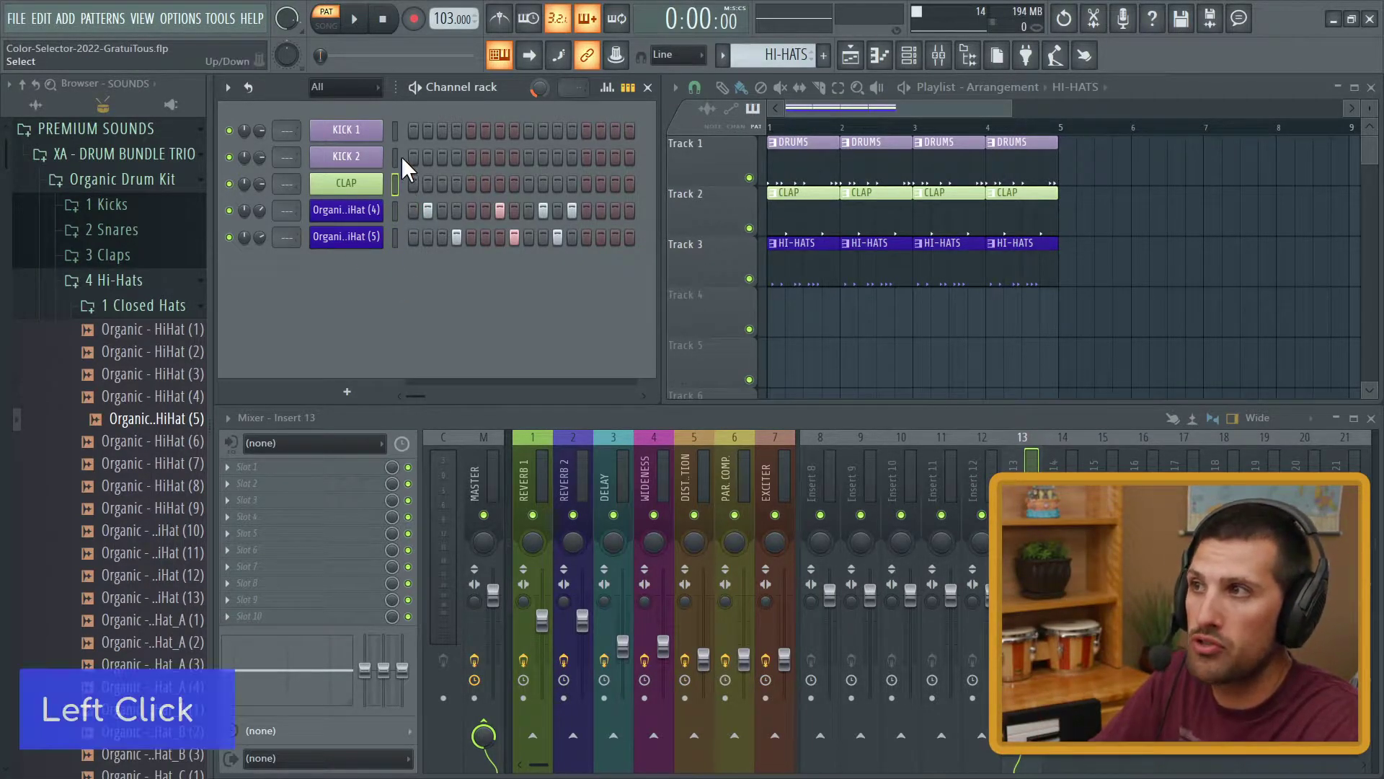
click(399, 206)
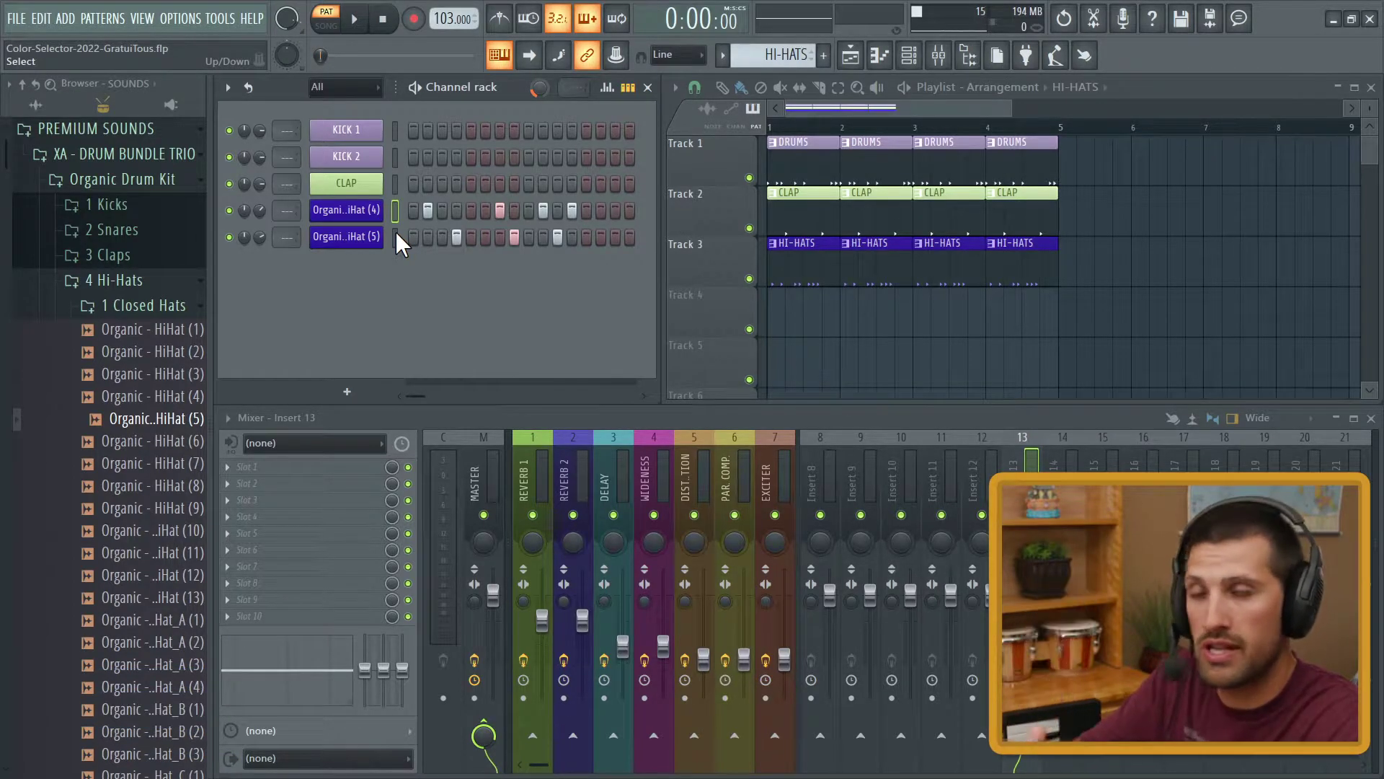
right_click(396, 232)
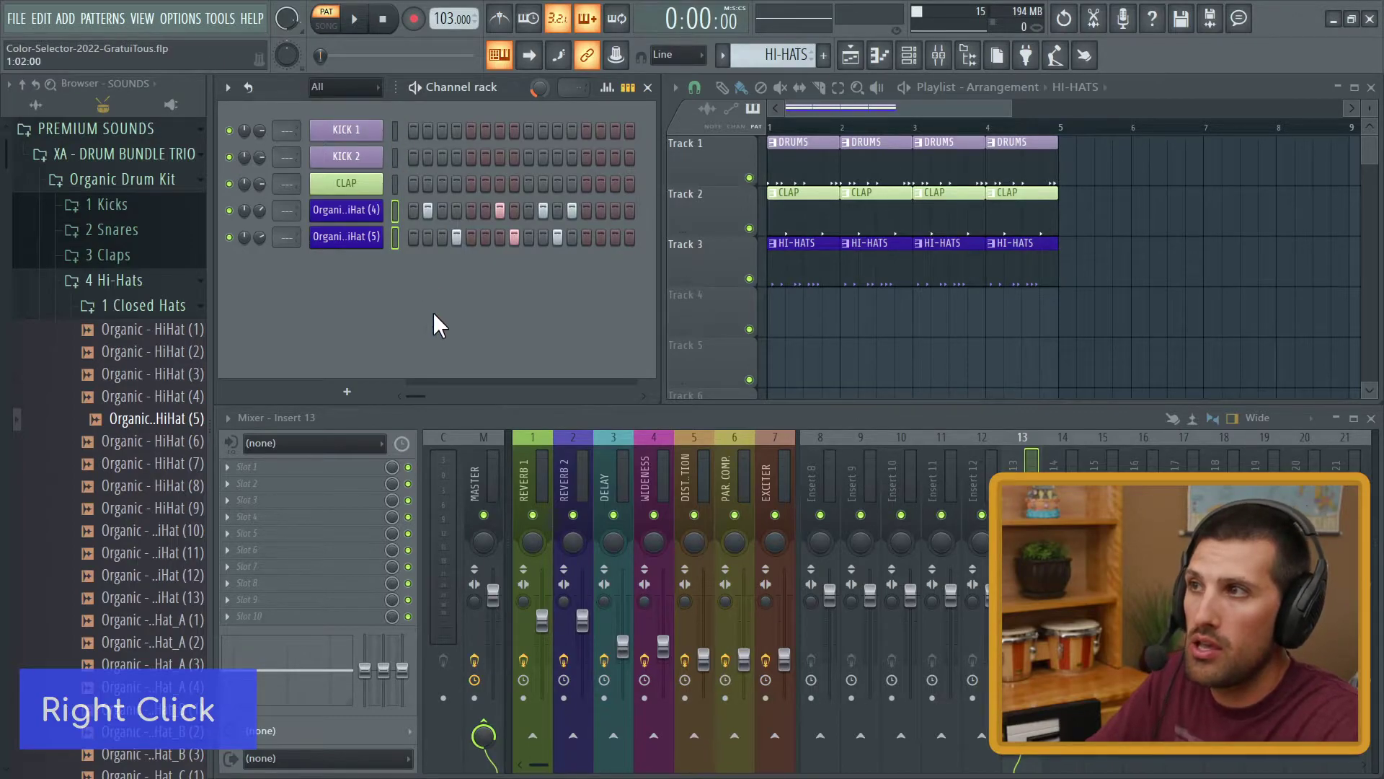
key(alt+shift+c)
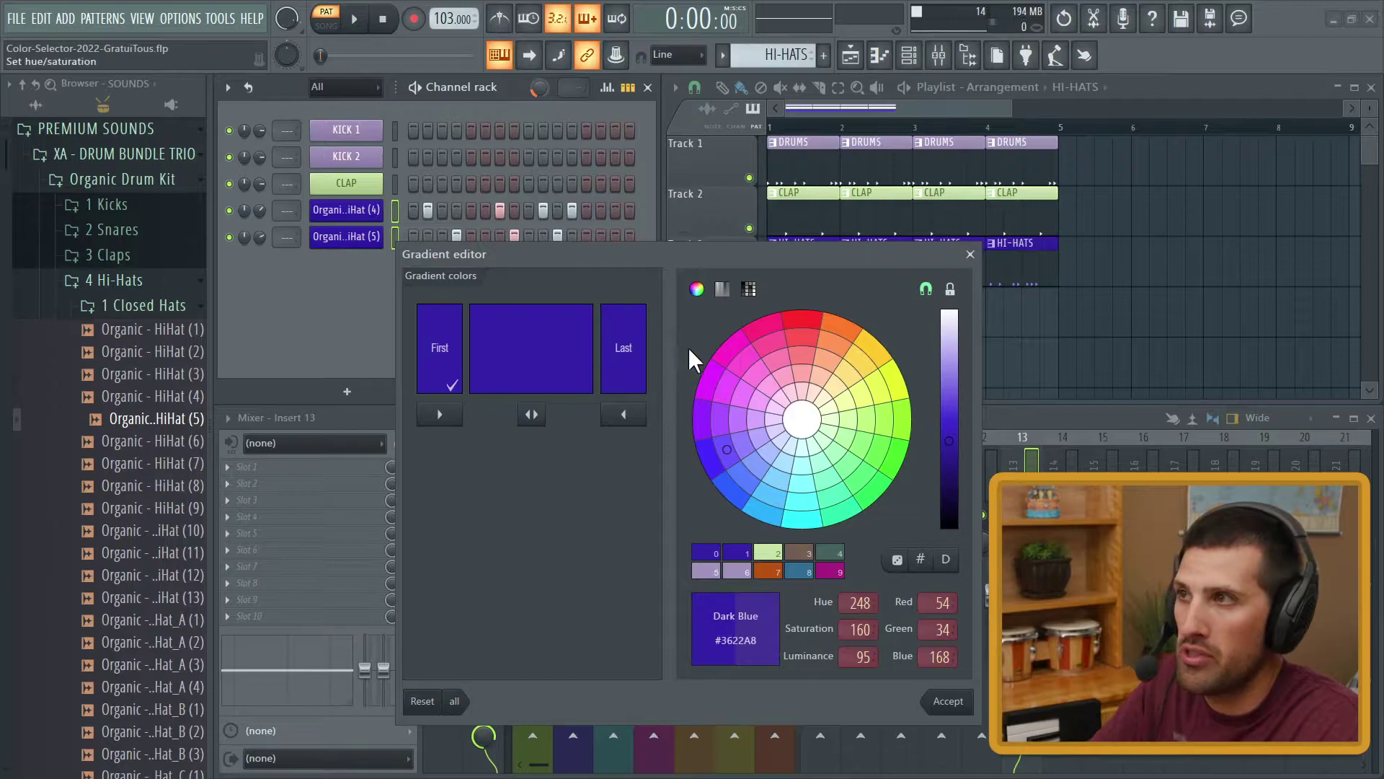
click(840, 328)
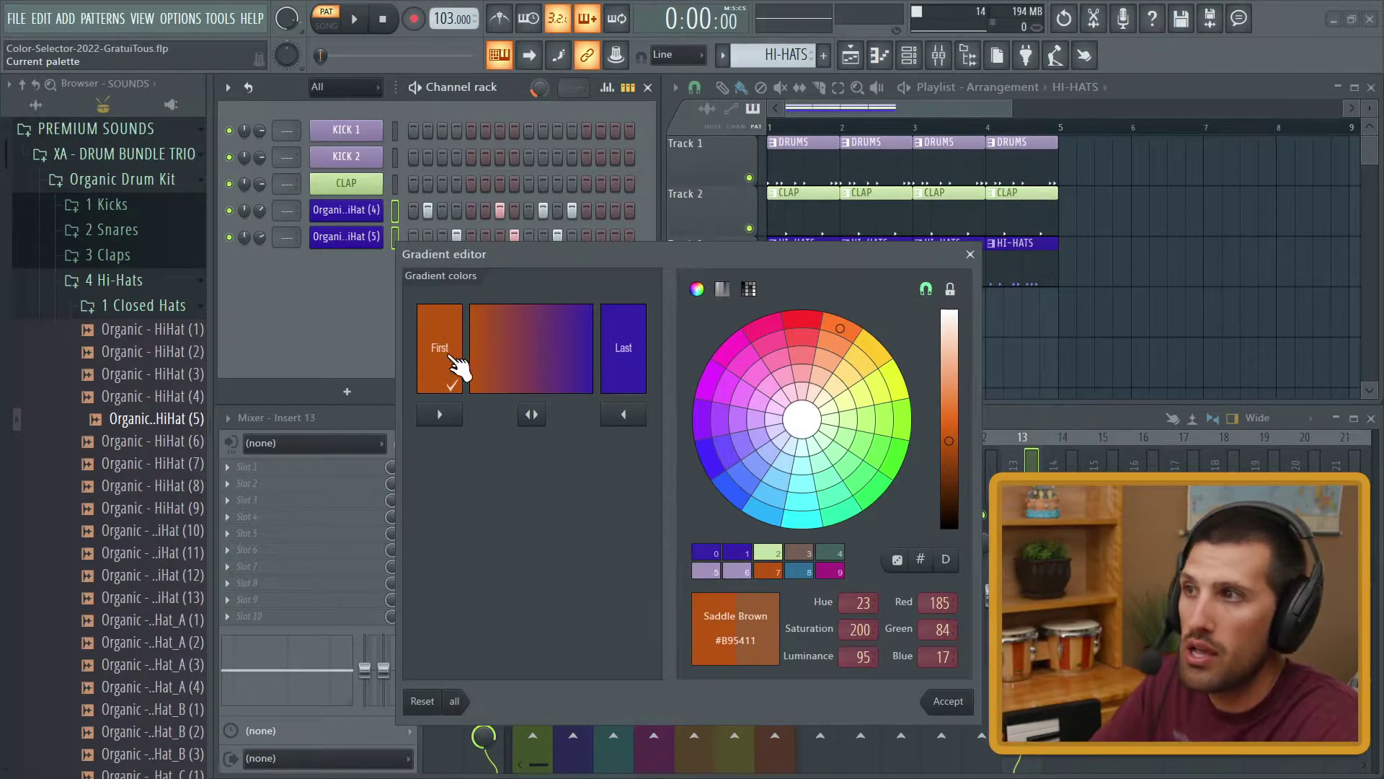
click(441, 415)
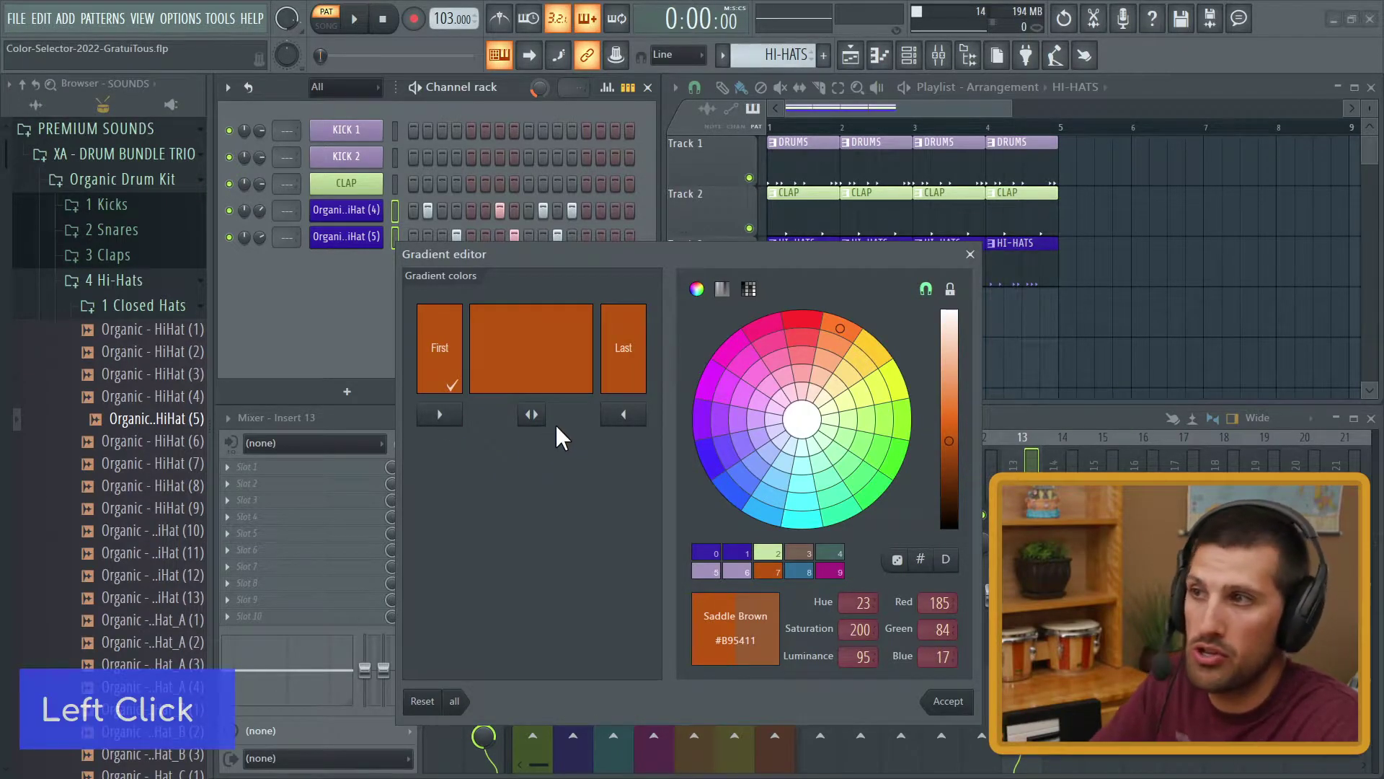
double_click(548, 391)
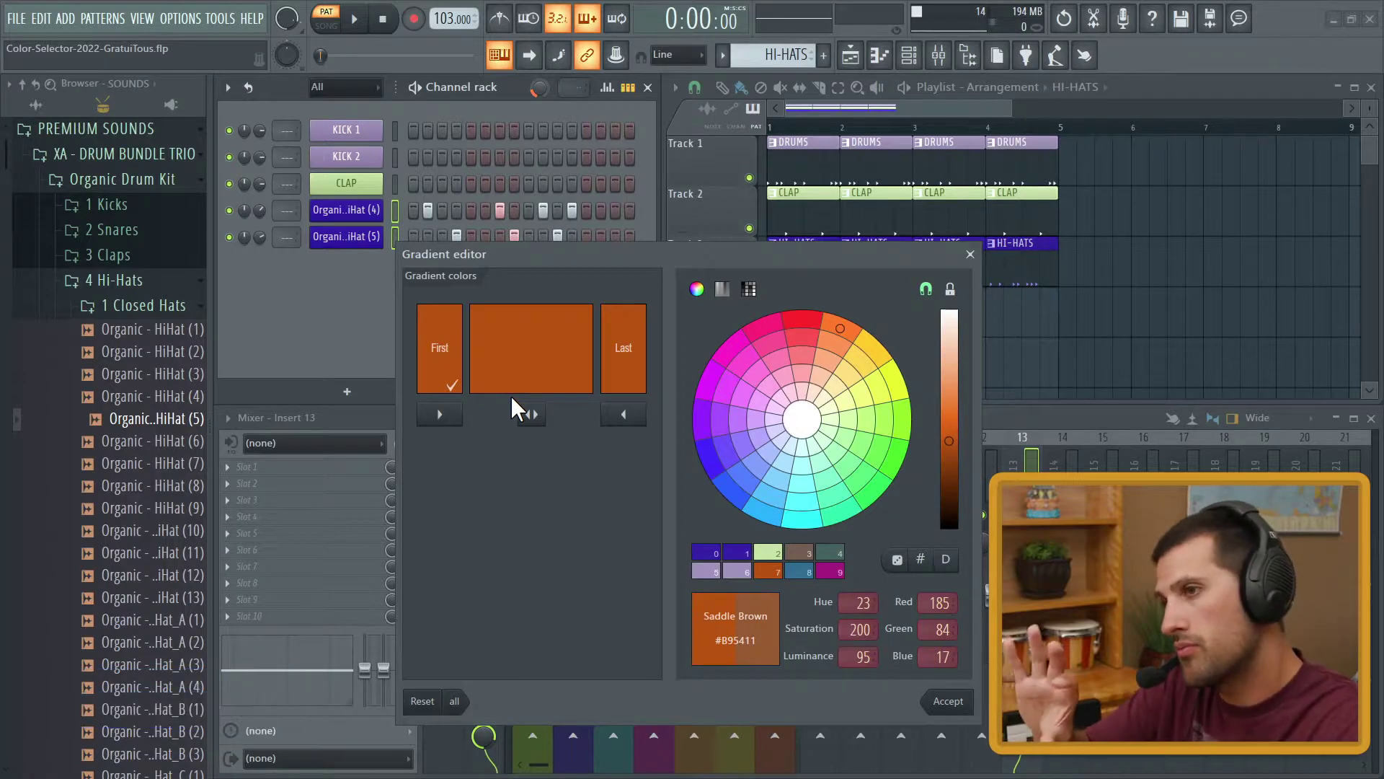
click(972, 704)
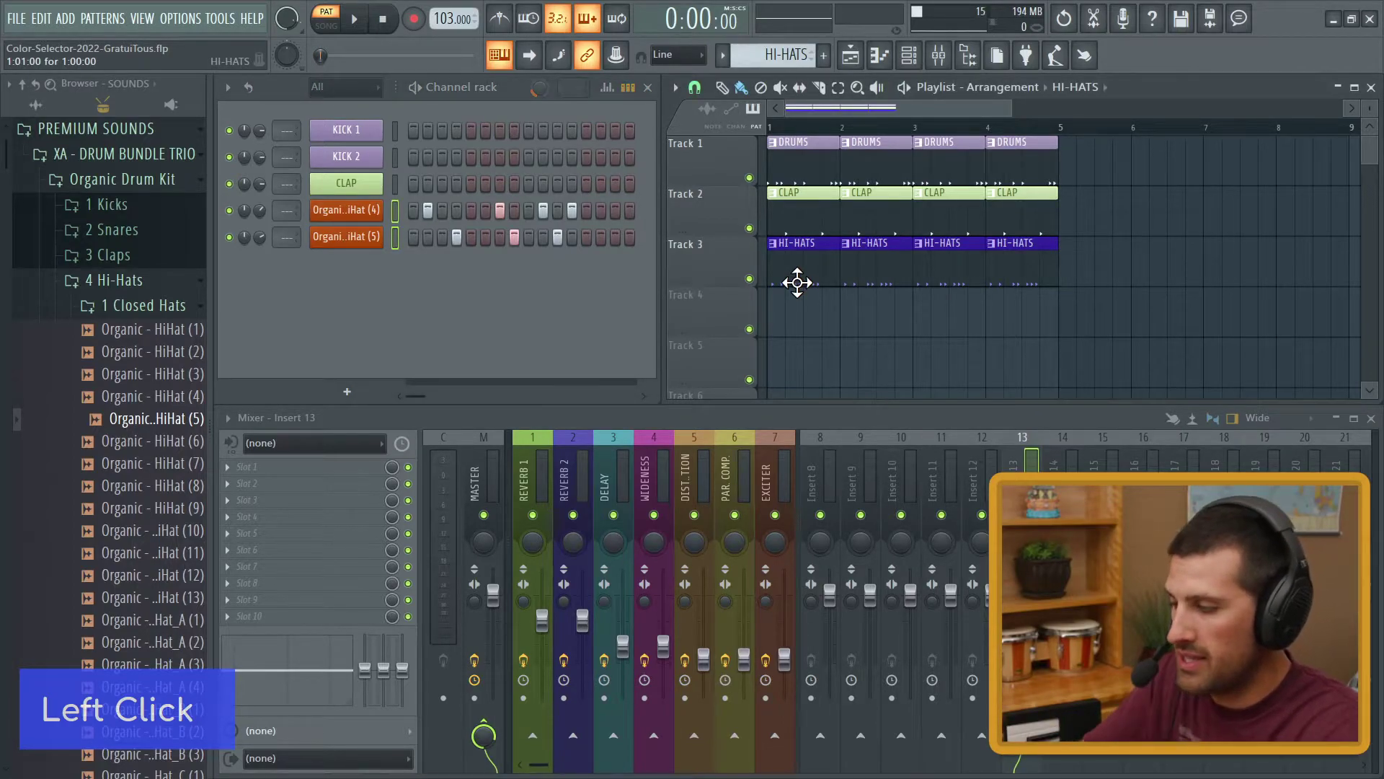
key(F2)
key(Escape)
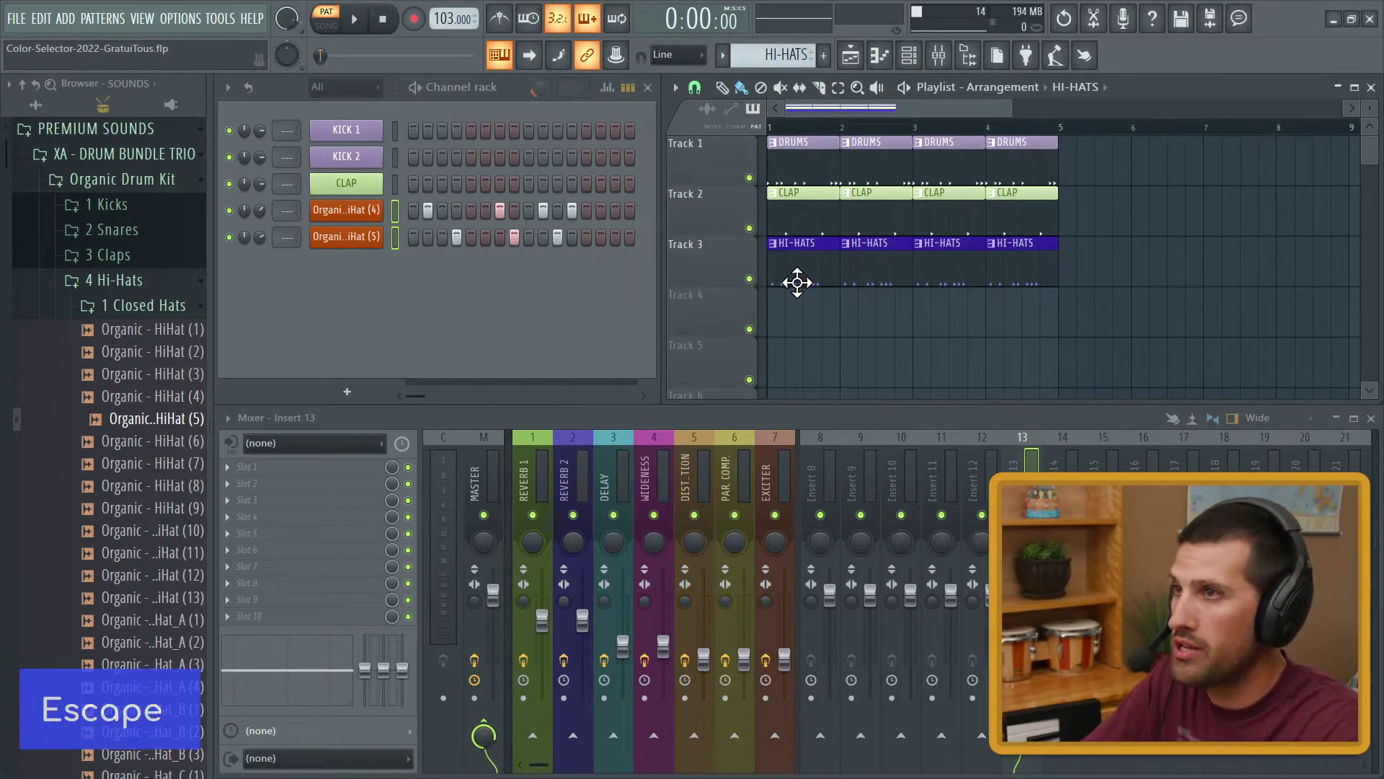
click(819, 271)
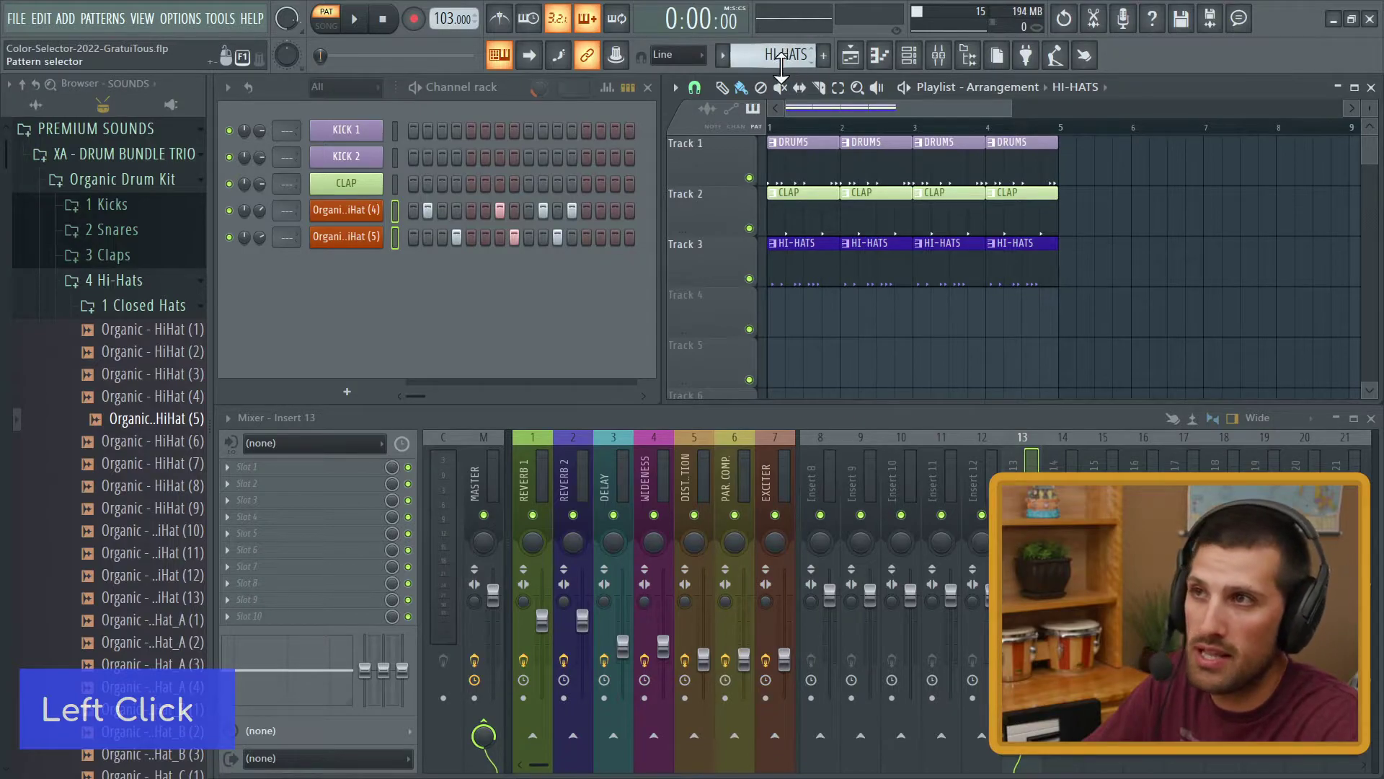
click(807, 208)
key(F2)
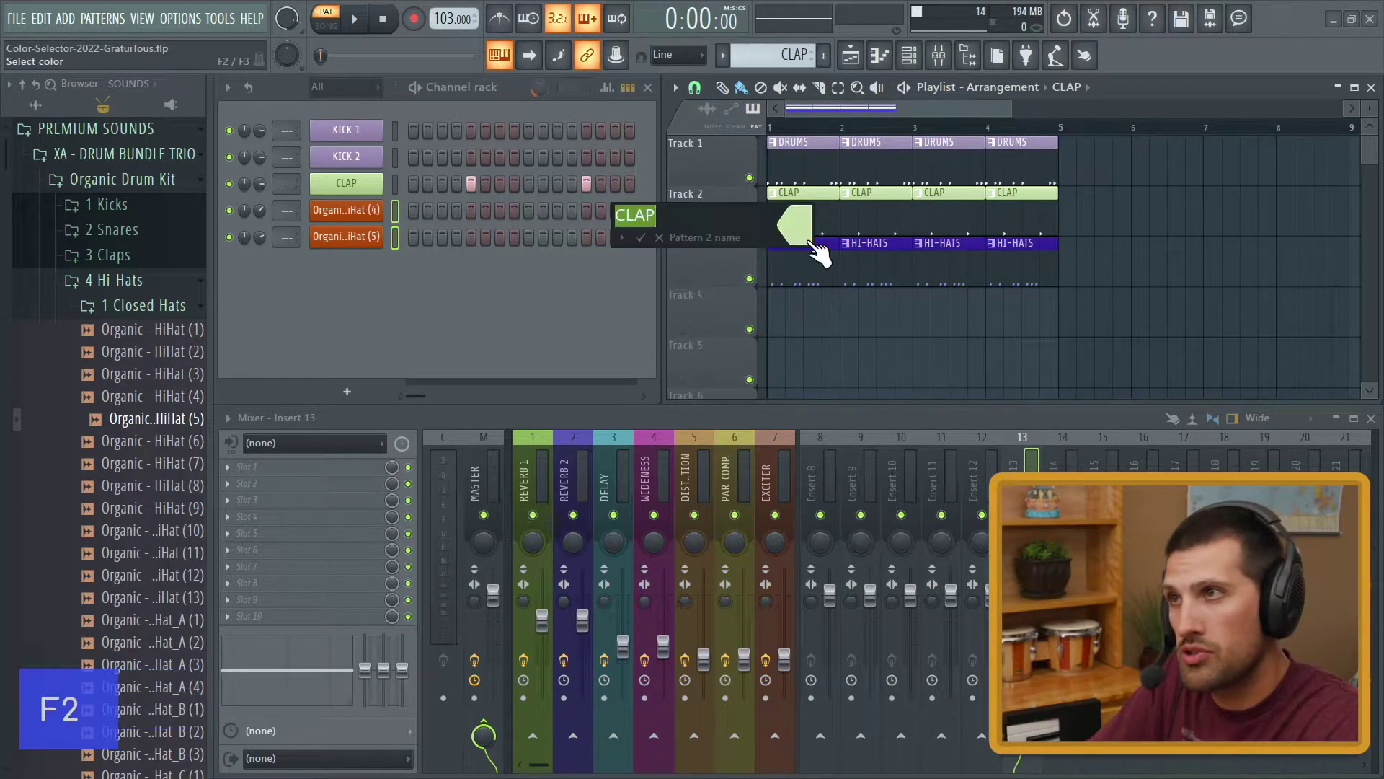
click(797, 278)
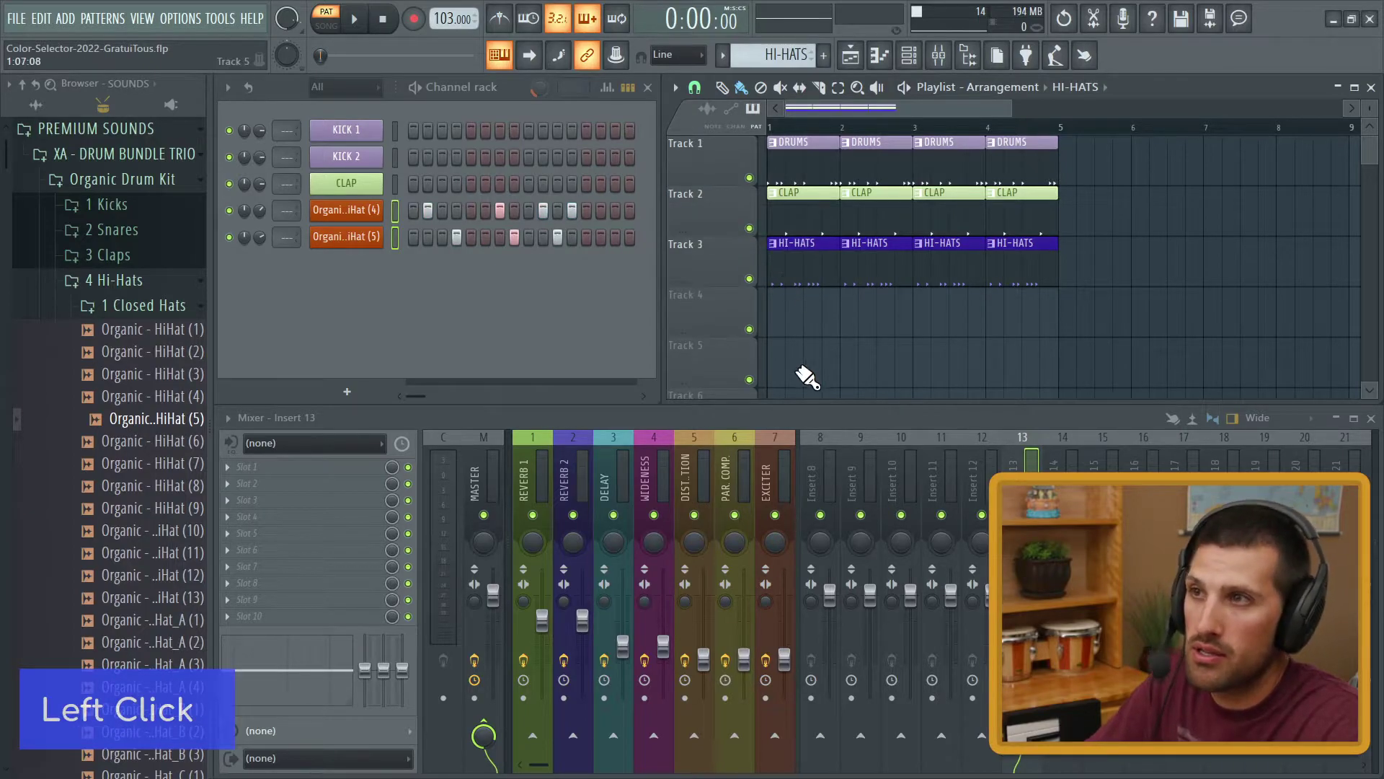
key(F2)
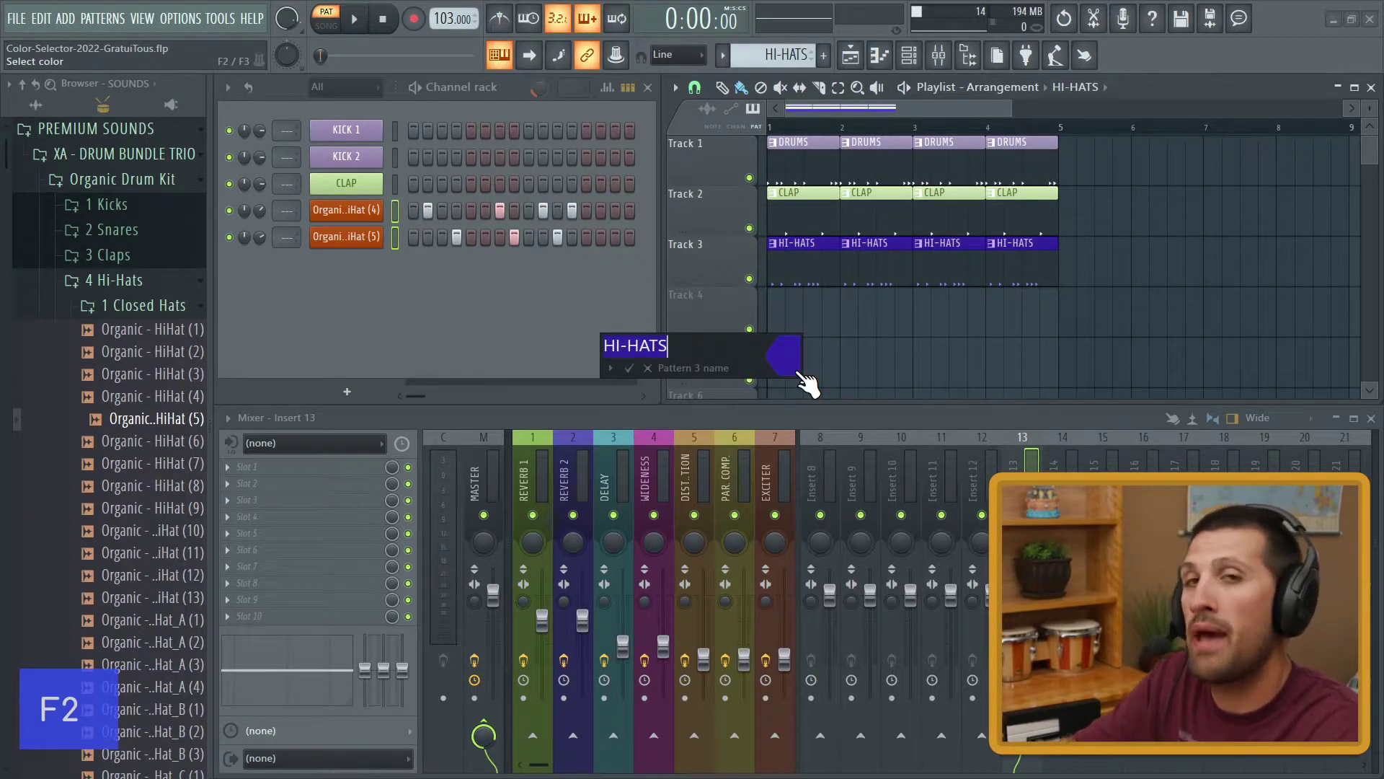
key(Escape)
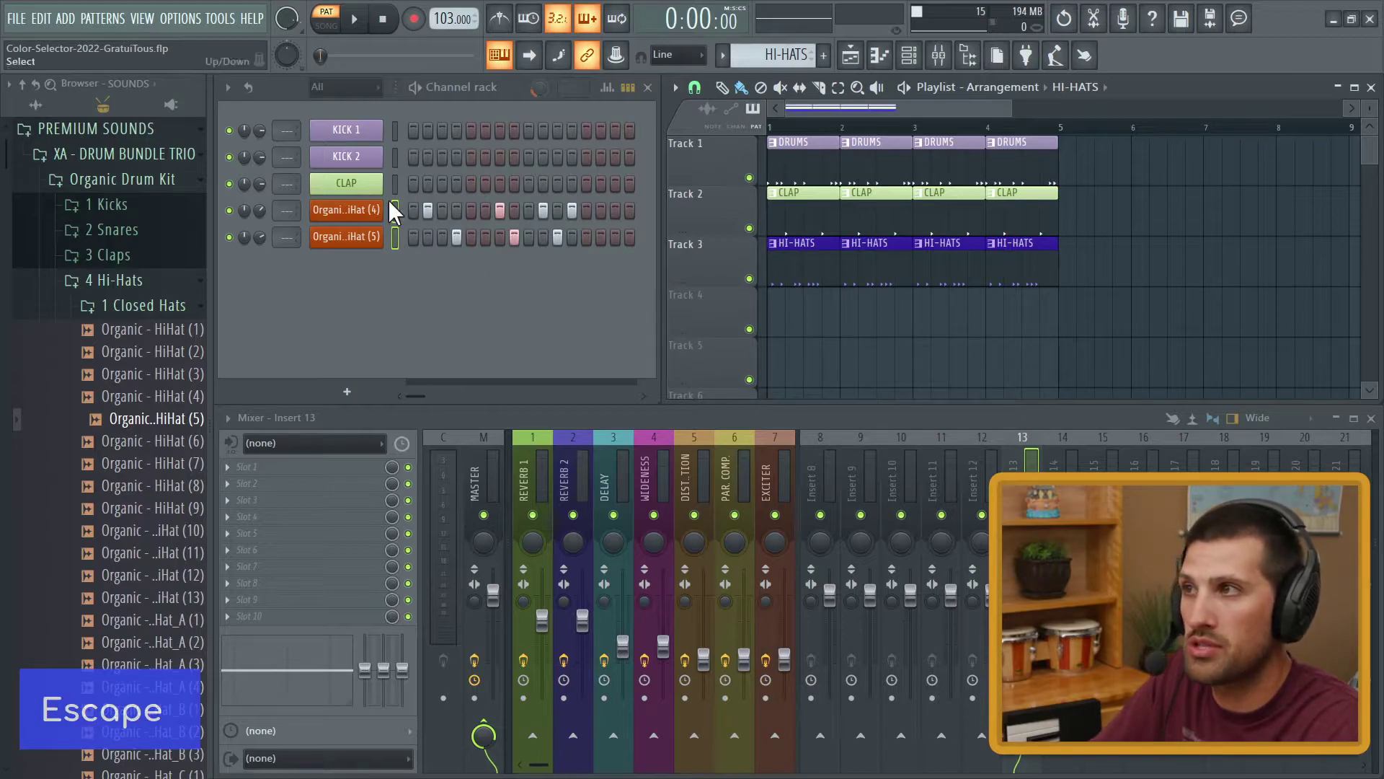
click(818, 265)
key(F2)
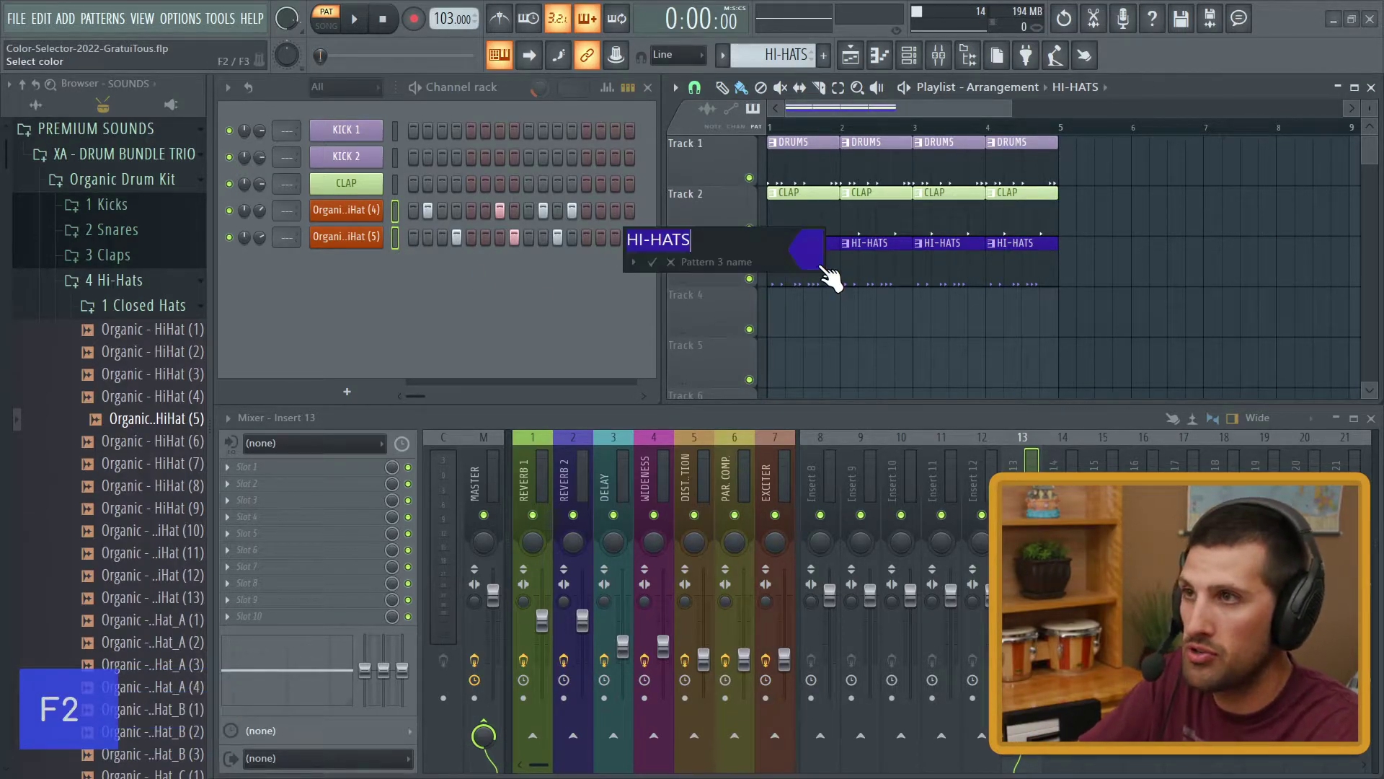
key(Escape)
- Reuse the Organic - HiHat (5) channel's Saddle Brown color on the HI-HATS pattern
click(336, 285)
middle_click(337, 250)
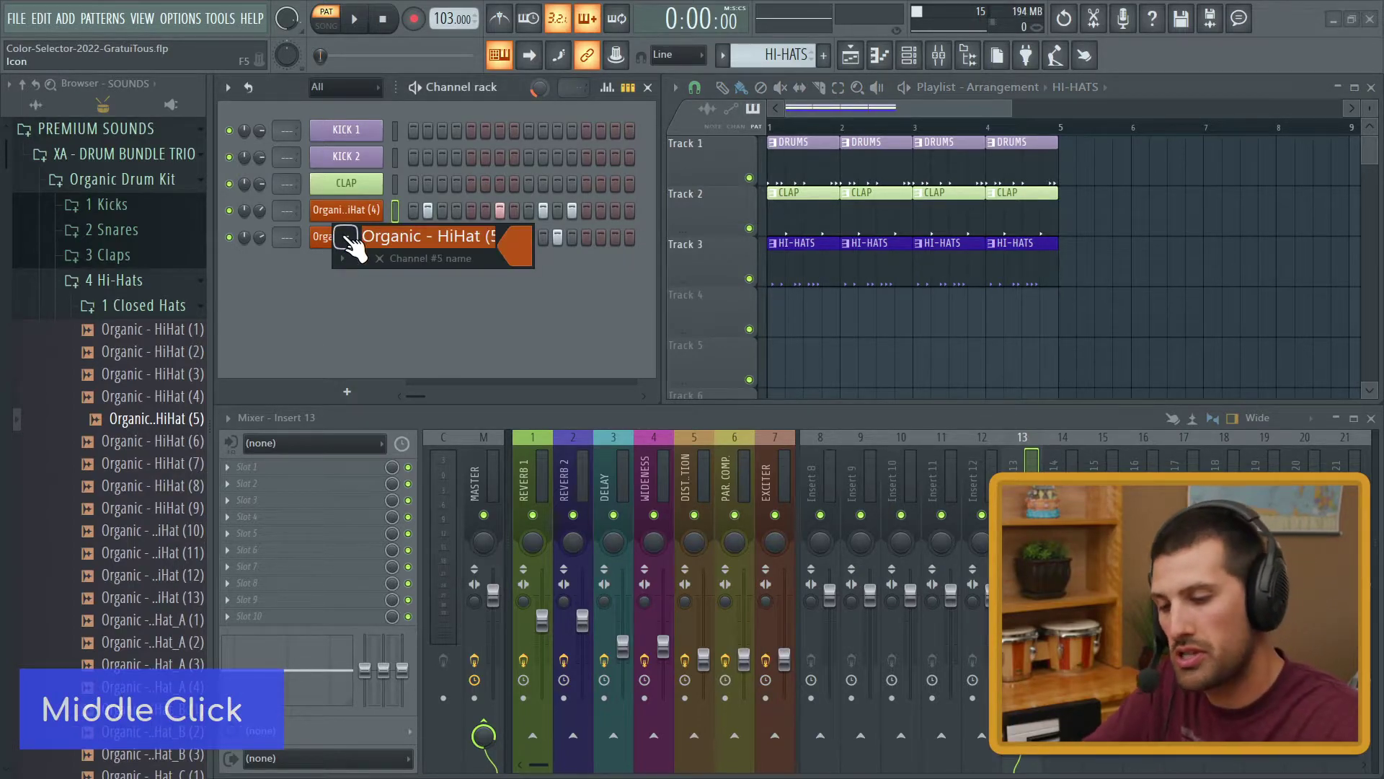
key(Return)
click(813, 280)
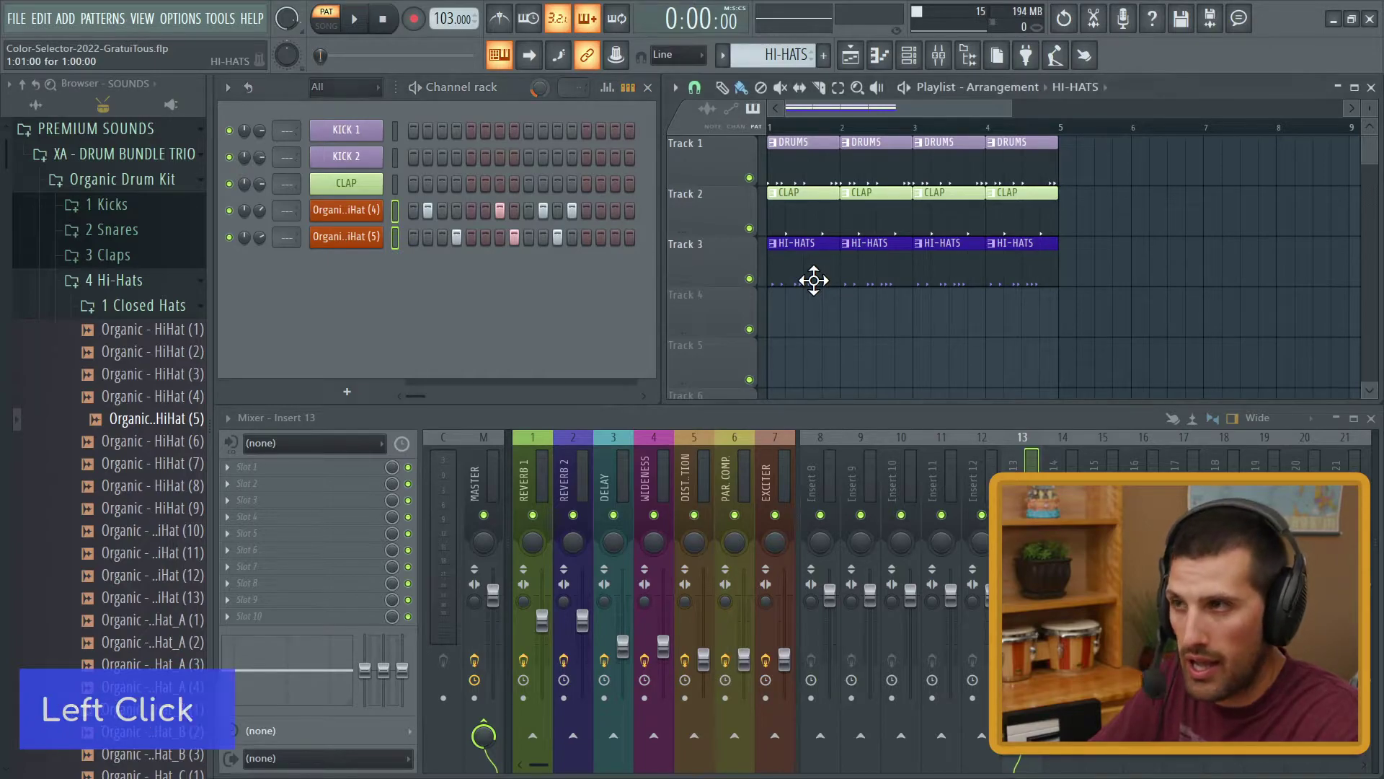
key(F2)
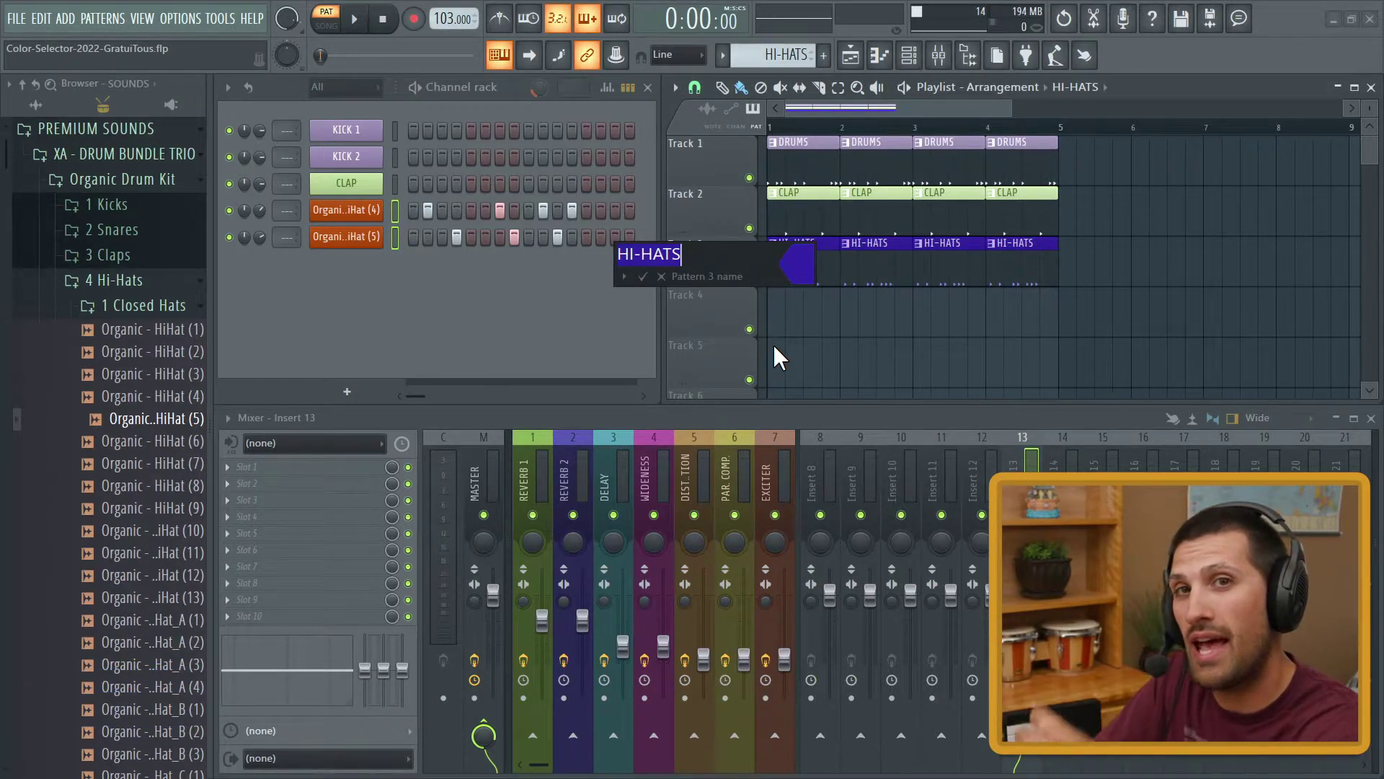
key(Right)
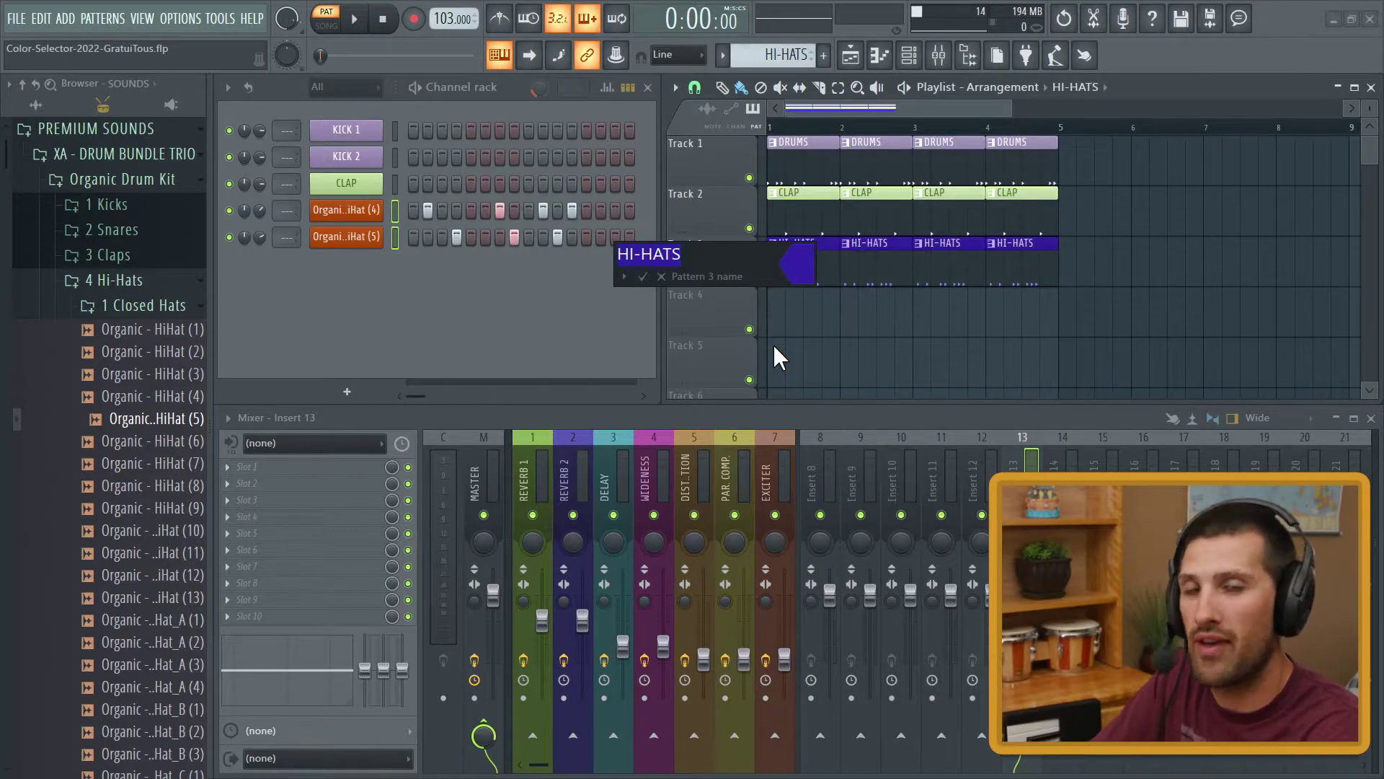
key(F3)
key(Return)
right_click(776, 351)
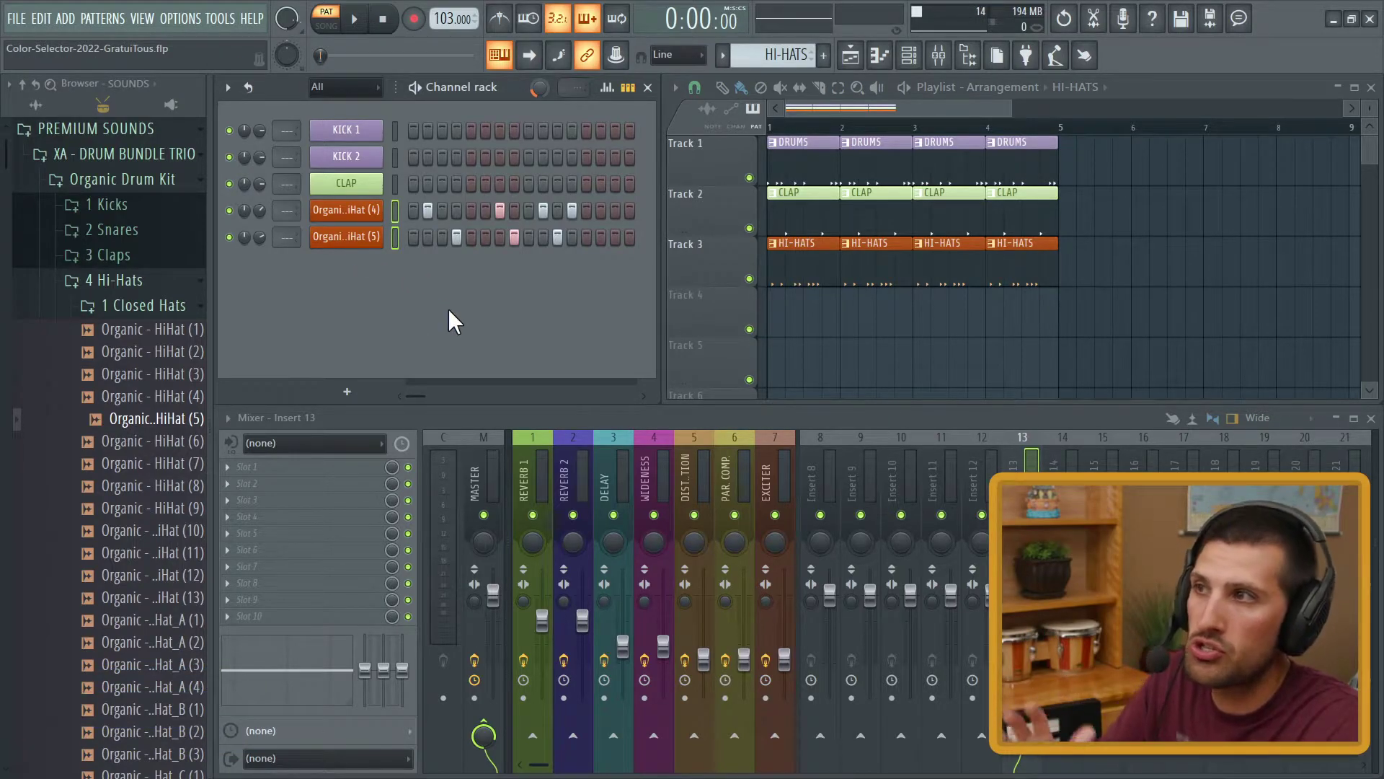
- Give the Organic - HiHat (5) channel a random color
click(945, 479)
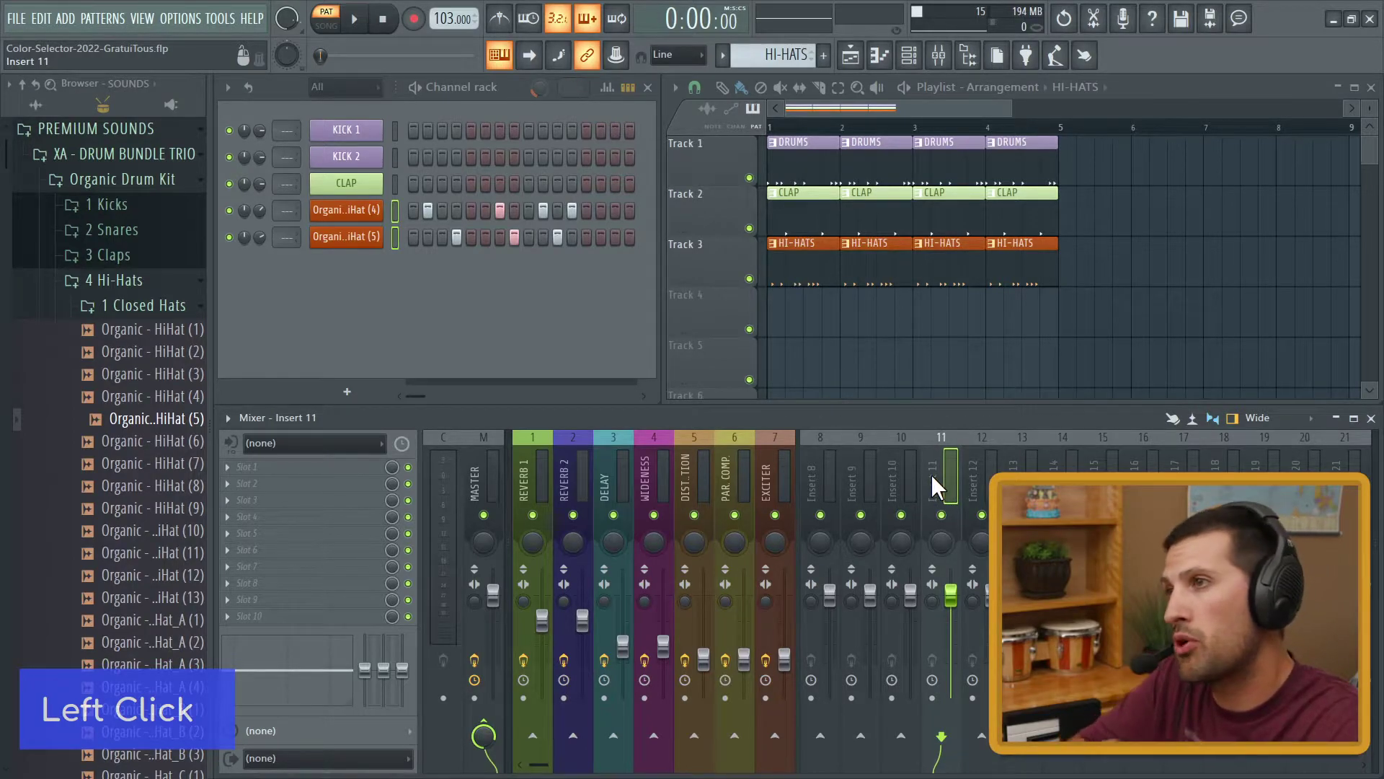
click(379, 288)
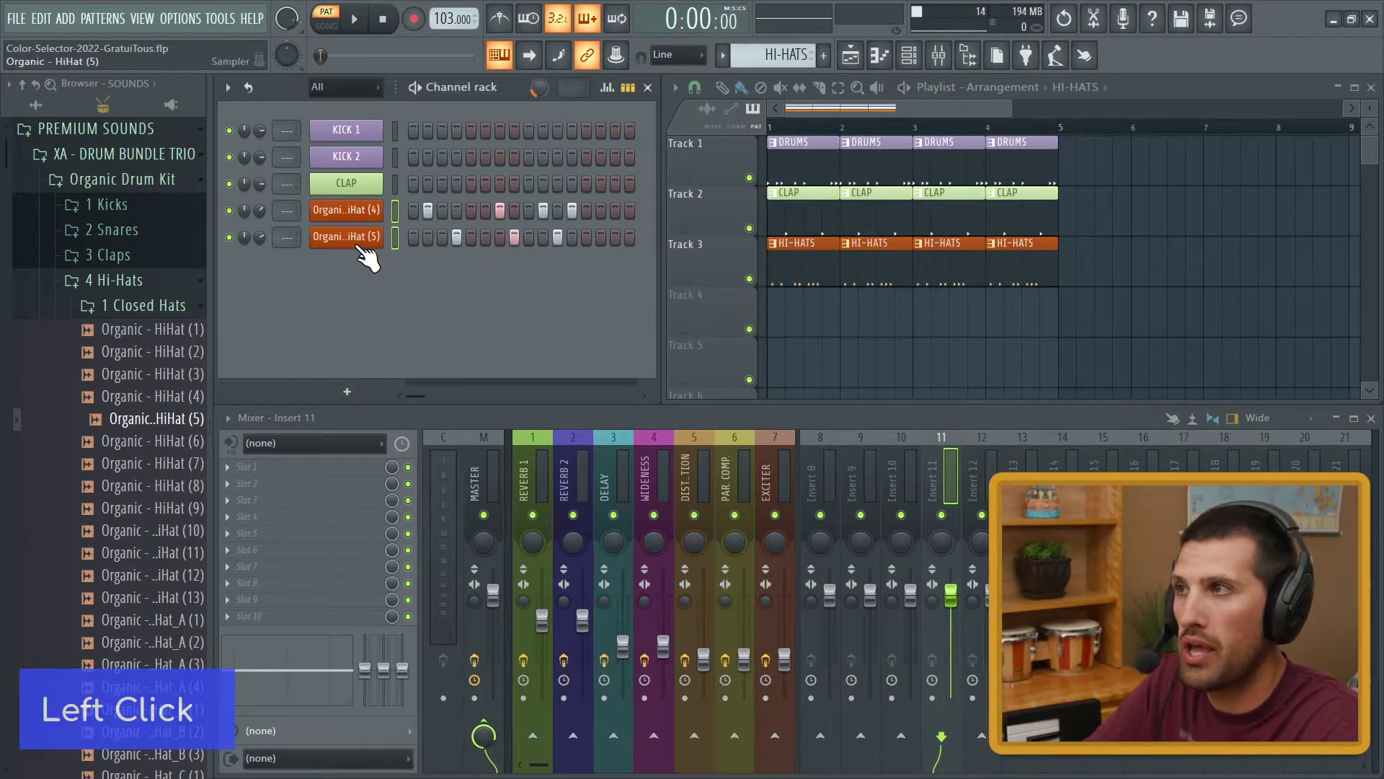
right_click(344, 250)
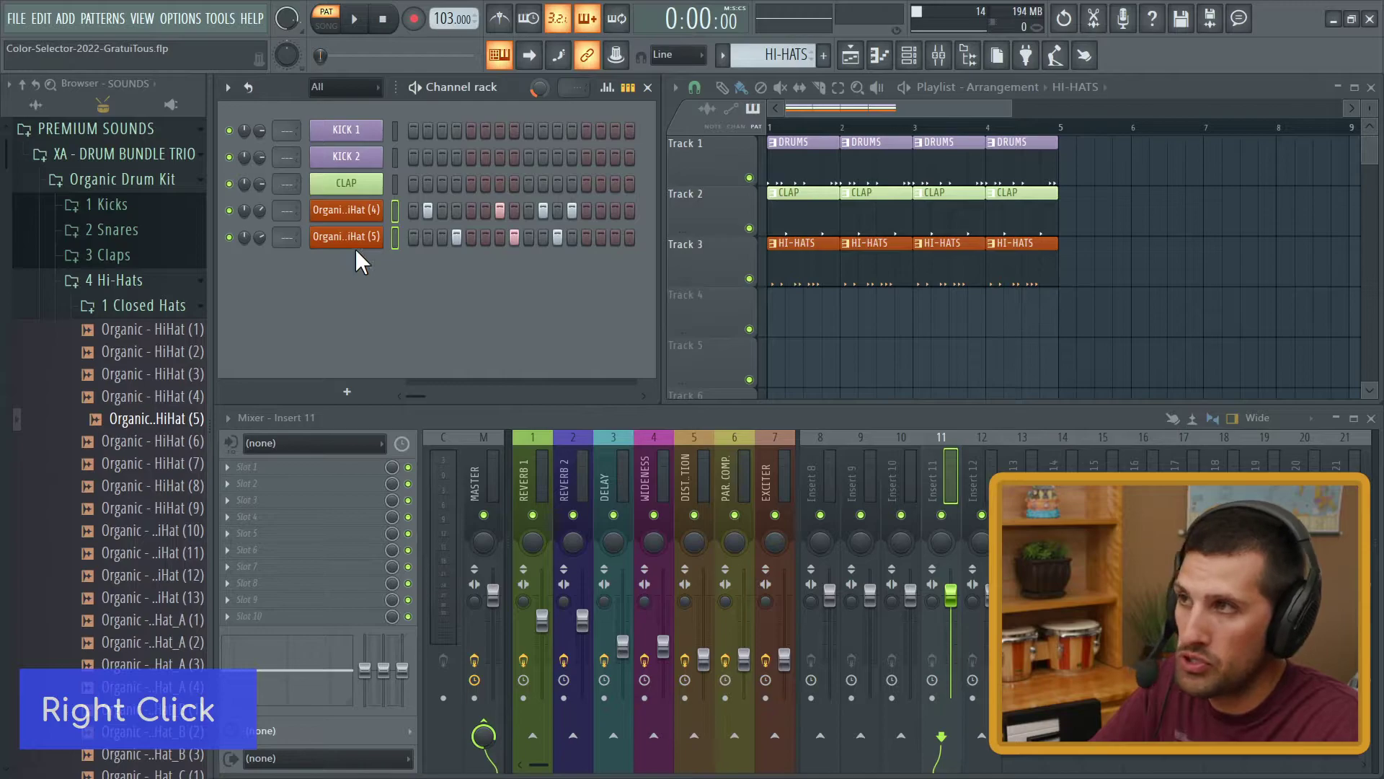
middle_click(358, 254)
drag(395, 274, 463, 309)
key(F2)
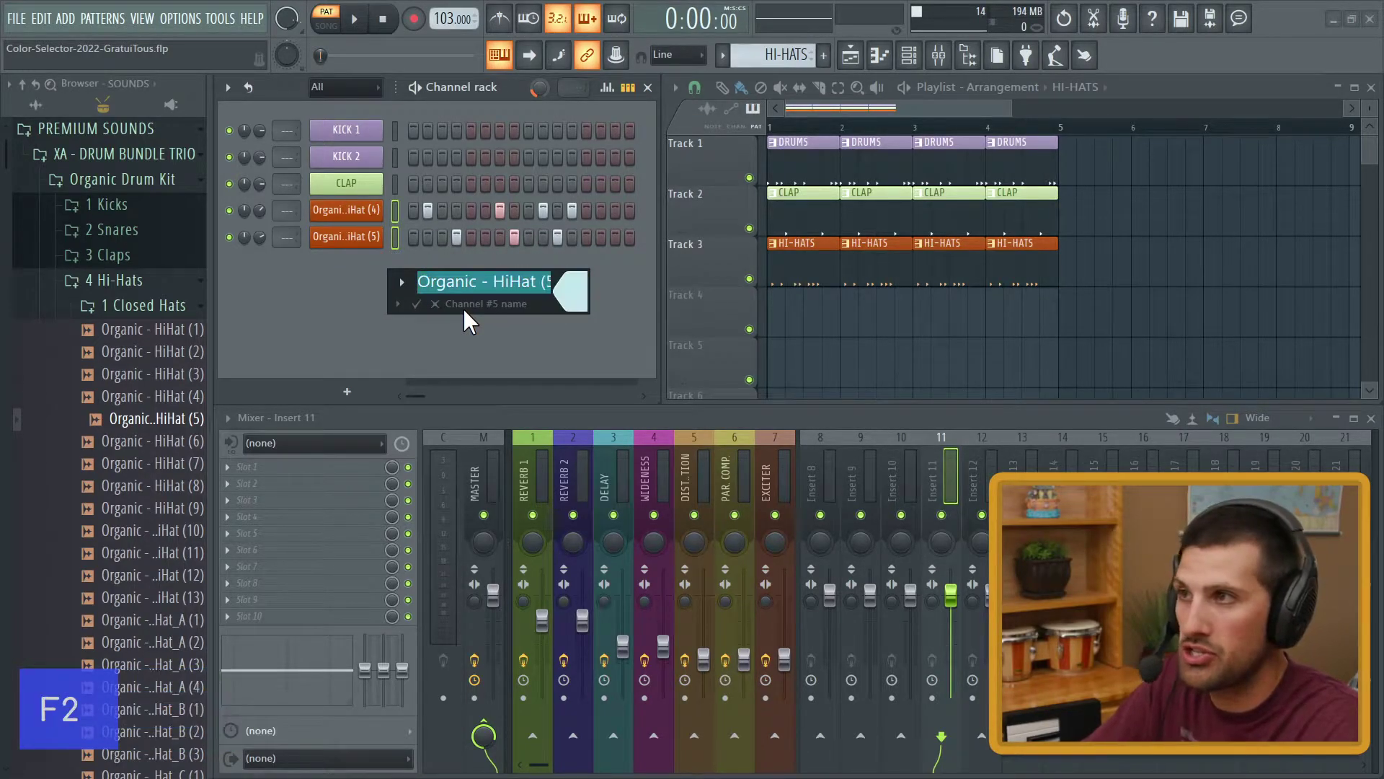
key(Return)
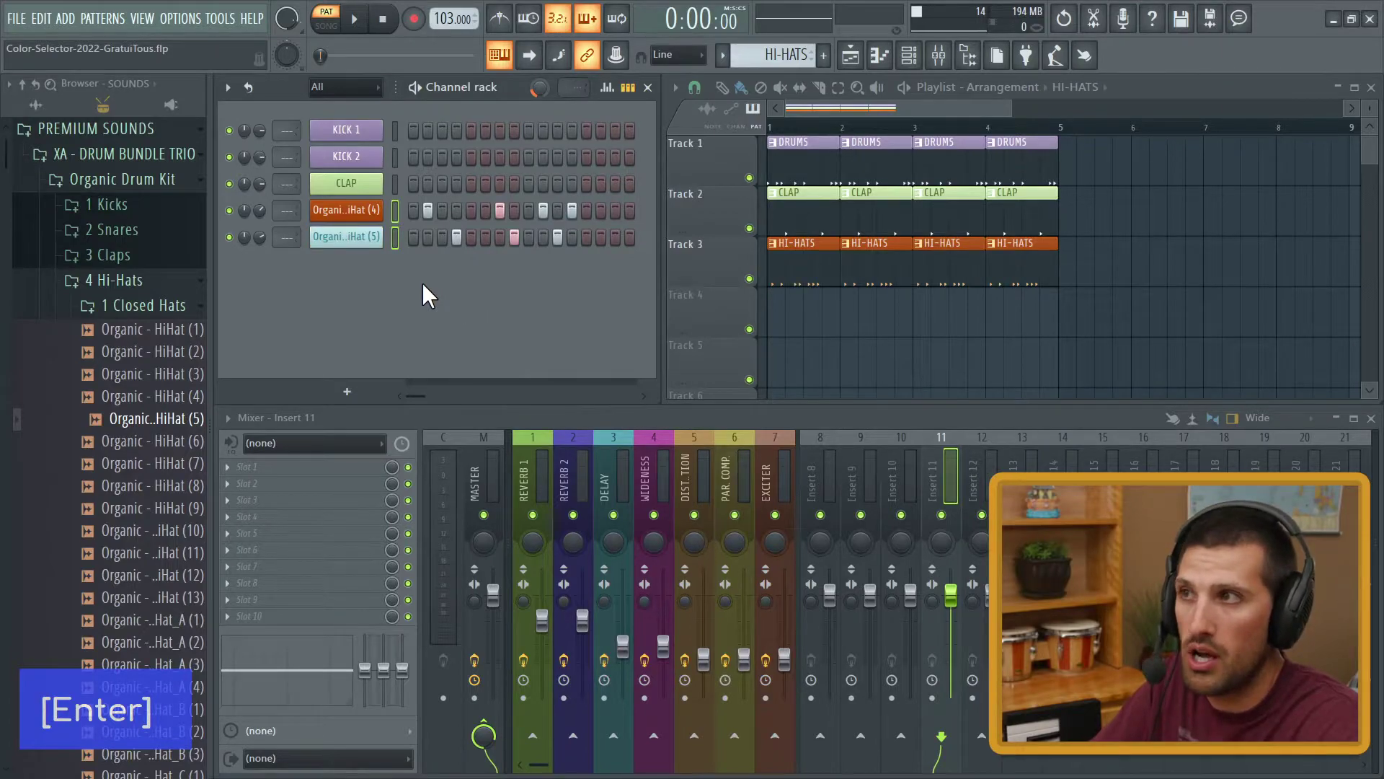
- Undo the last pattern color change, and restore it from the project history's latest Rename/color pattern(s) entry
key(ctrl+z)
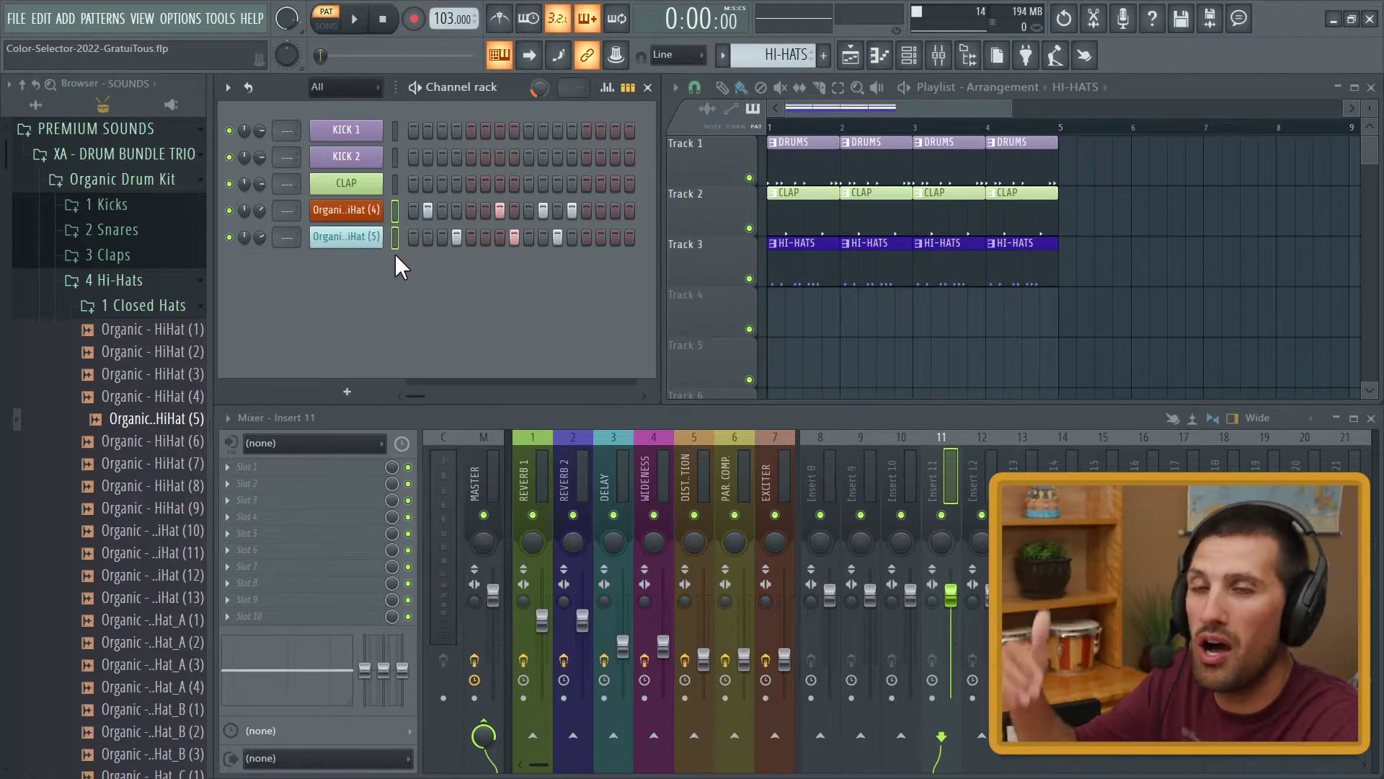
click(35, 104)
scroll(92, 173, up, 4)
click(82, 156)
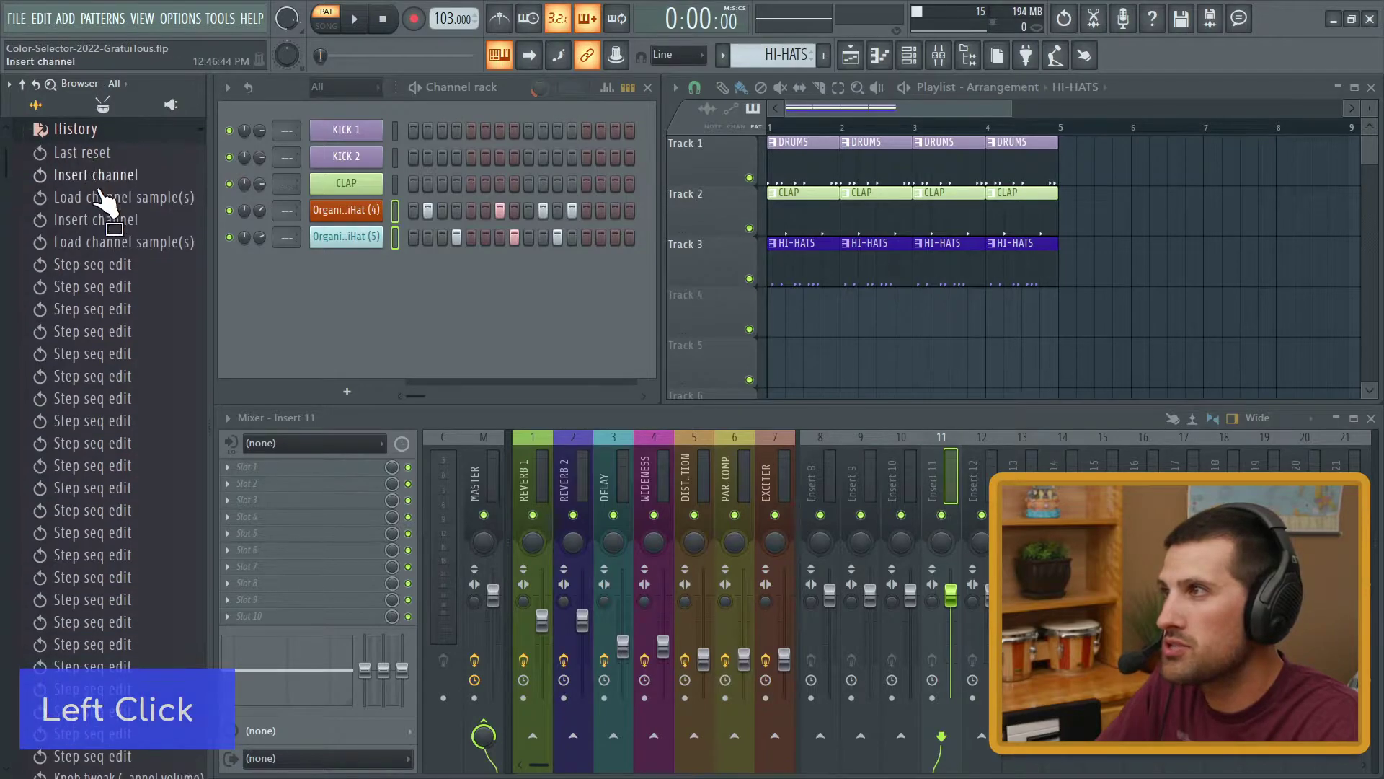
scroll(134, 360, down, 10)
scroll(122, 339, up, 4)
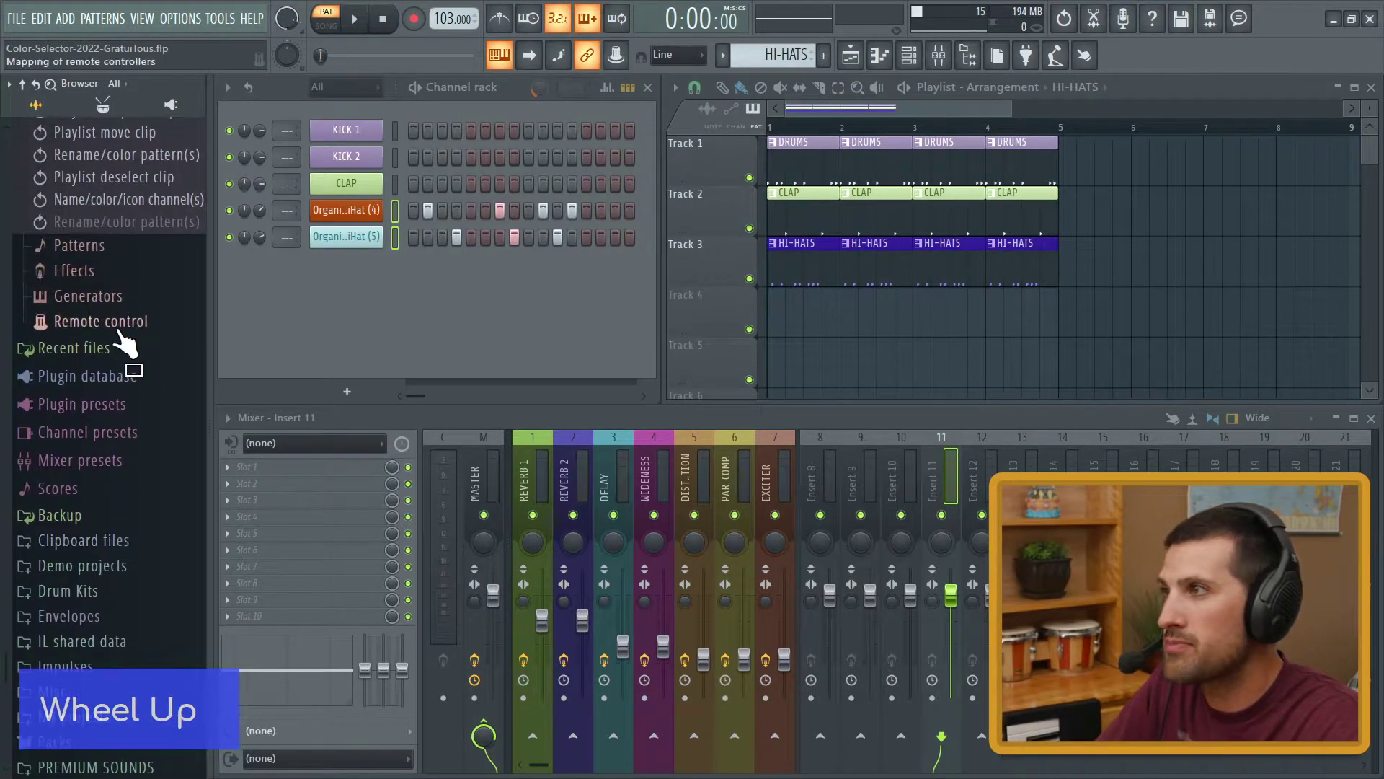
click(130, 221)
- Recolor the Organic - HiHat (5) channel with the previously used Saddle Brown #B95414
middle_click(340, 245)
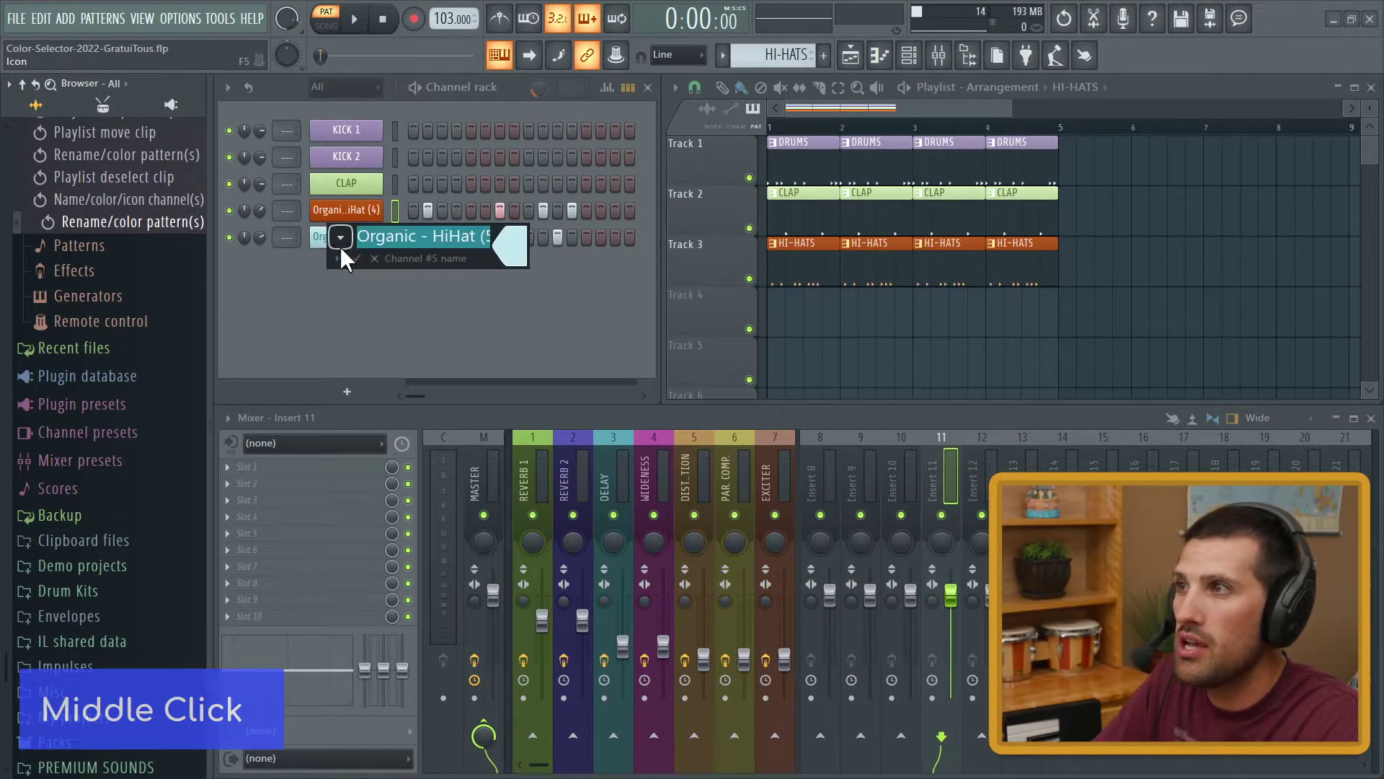
click(521, 251)
click(600, 528)
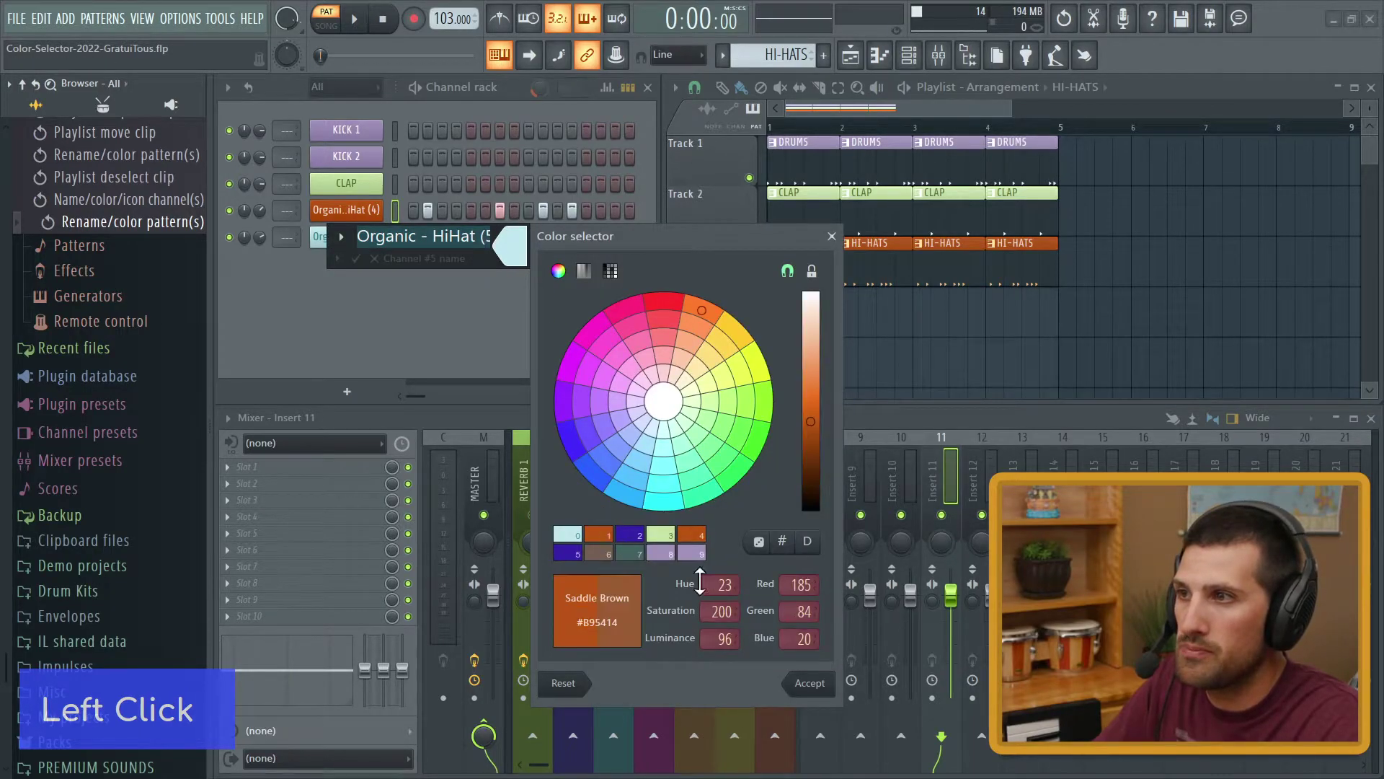
click(810, 682)
key(Return)
click(495, 330)
- Open the color selector for the Organic - HiHat (5) channel and try its hue/saturation snap and lock options
middle_click(361, 240)
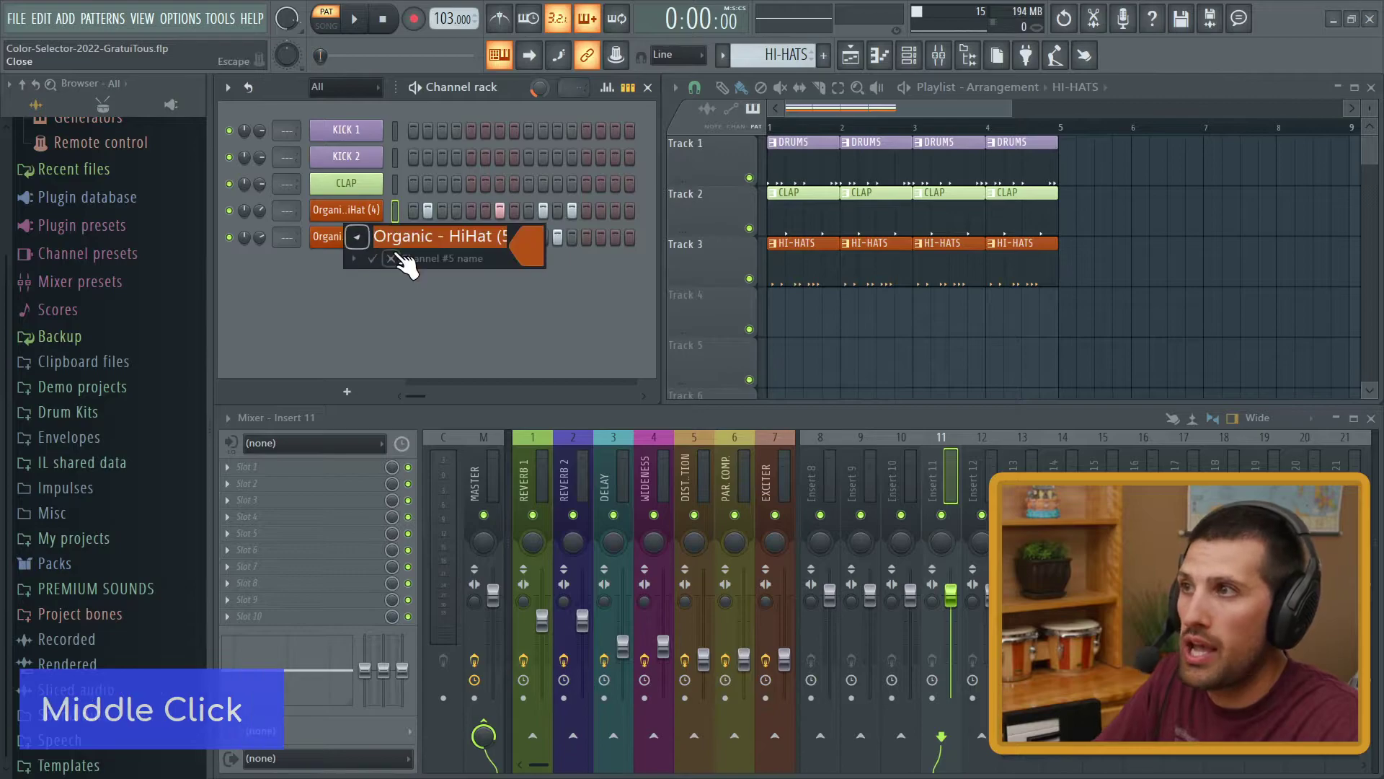
click(535, 252)
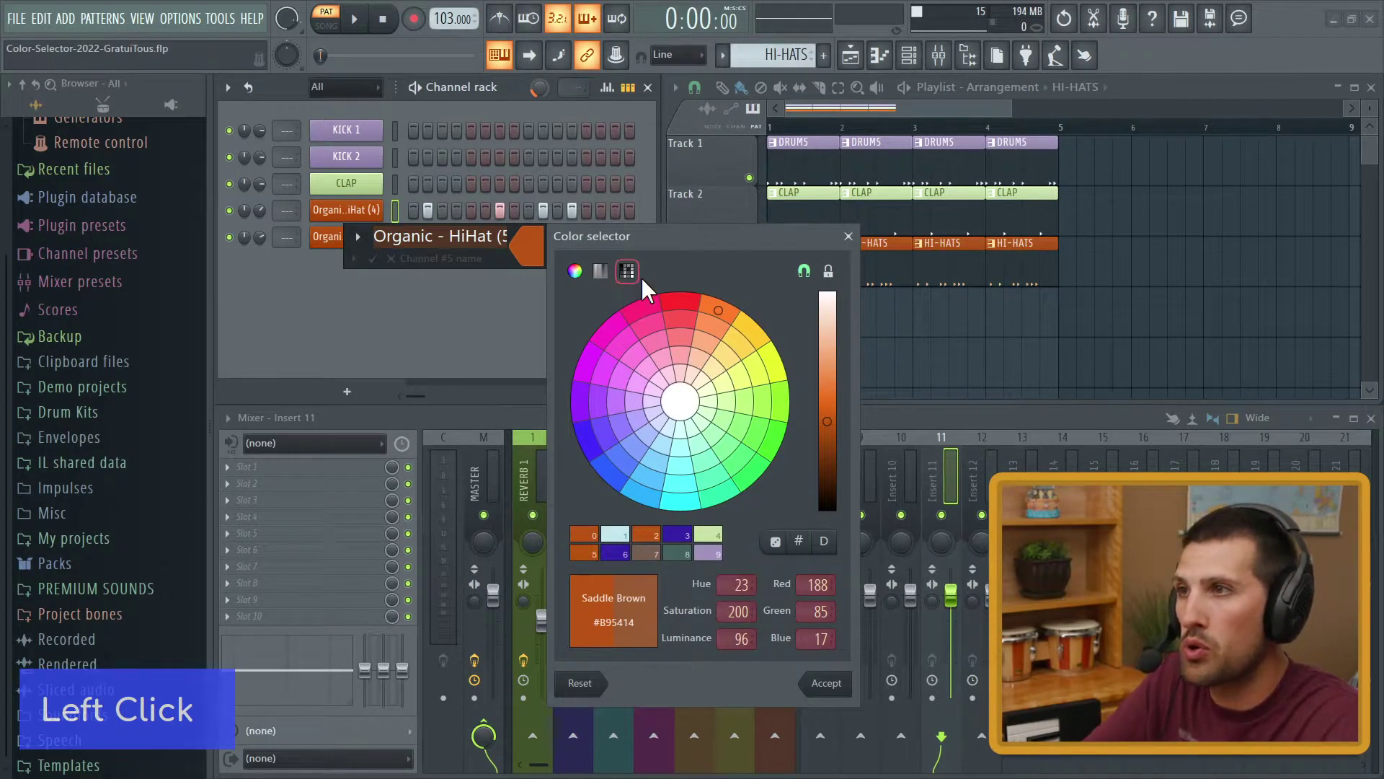
click(804, 271)
click(804, 271)
double_click(828, 271)
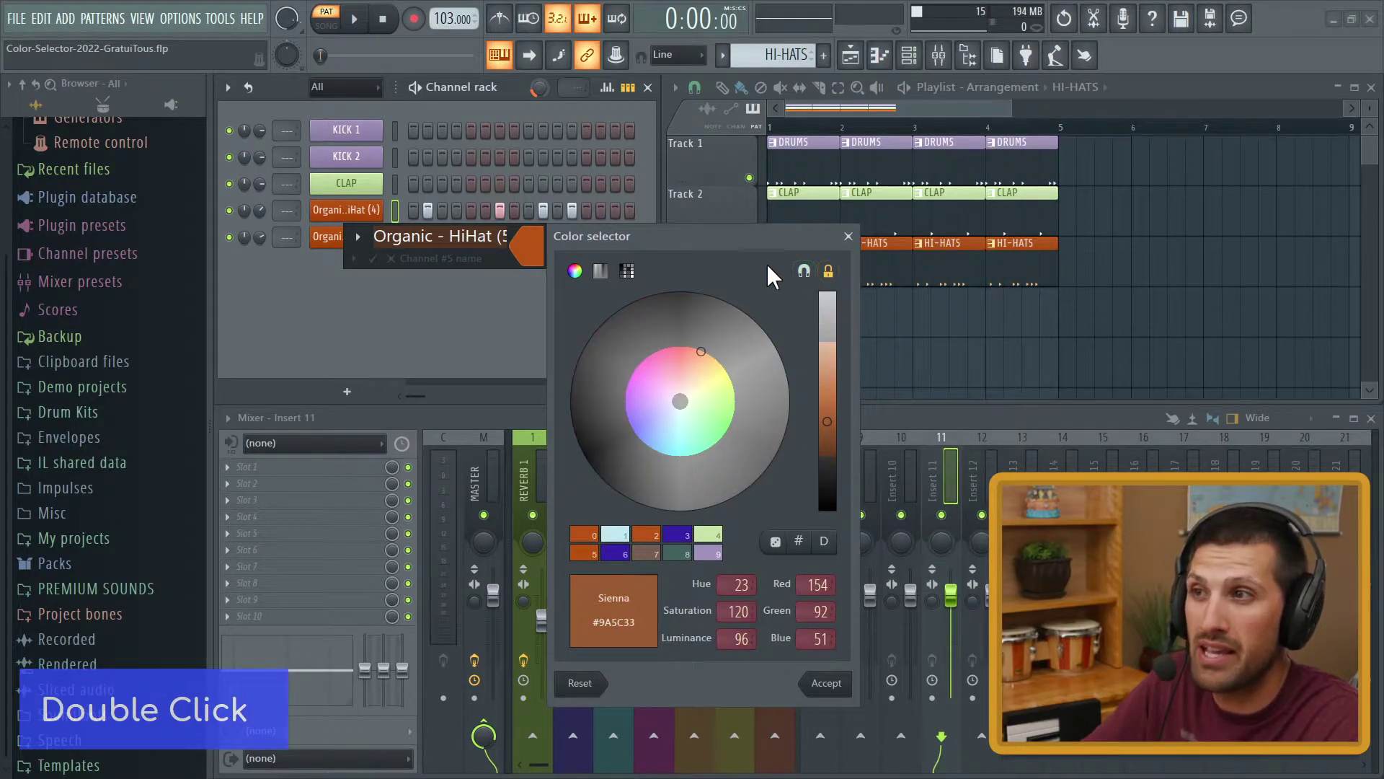
click(829, 271)
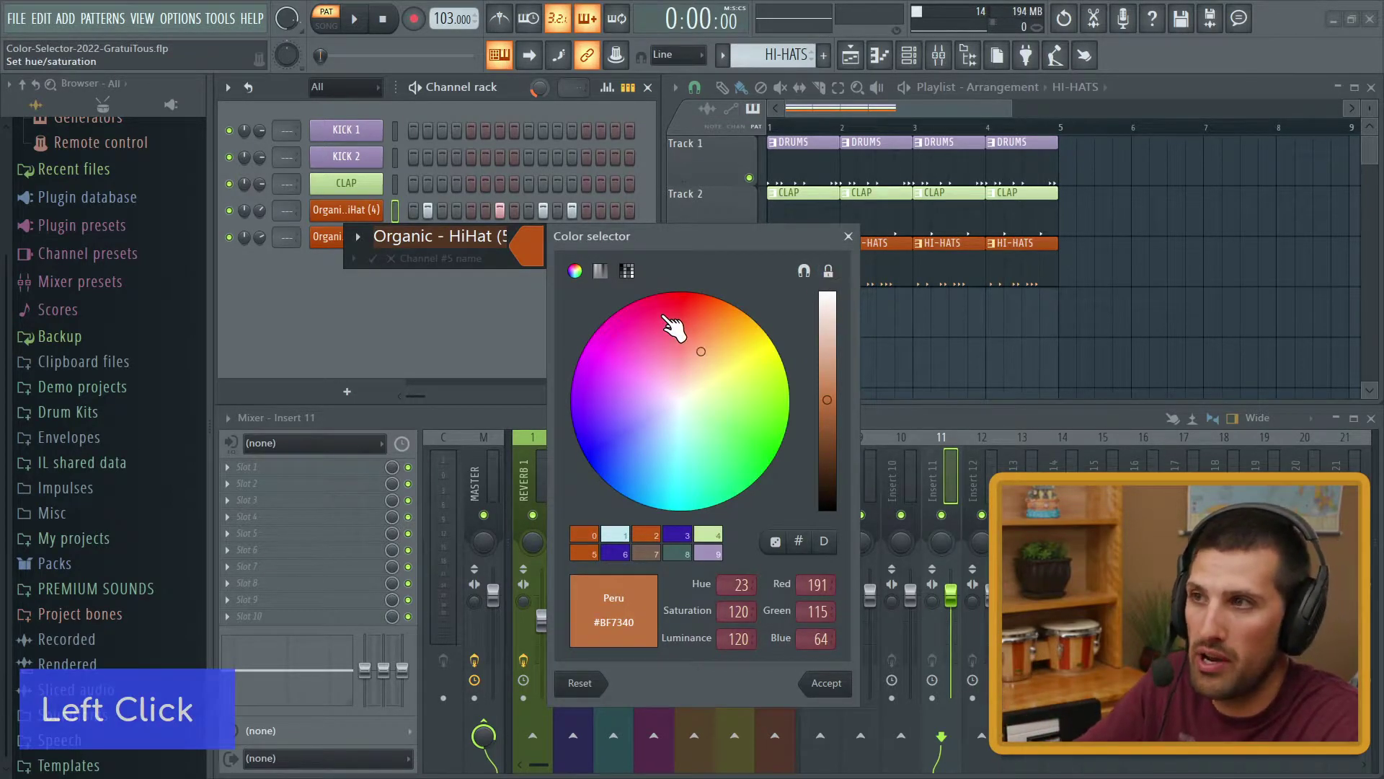
- Try picking different hues on the color wheel with hue/saturation snapping off and on
drag(682, 346, 646, 380)
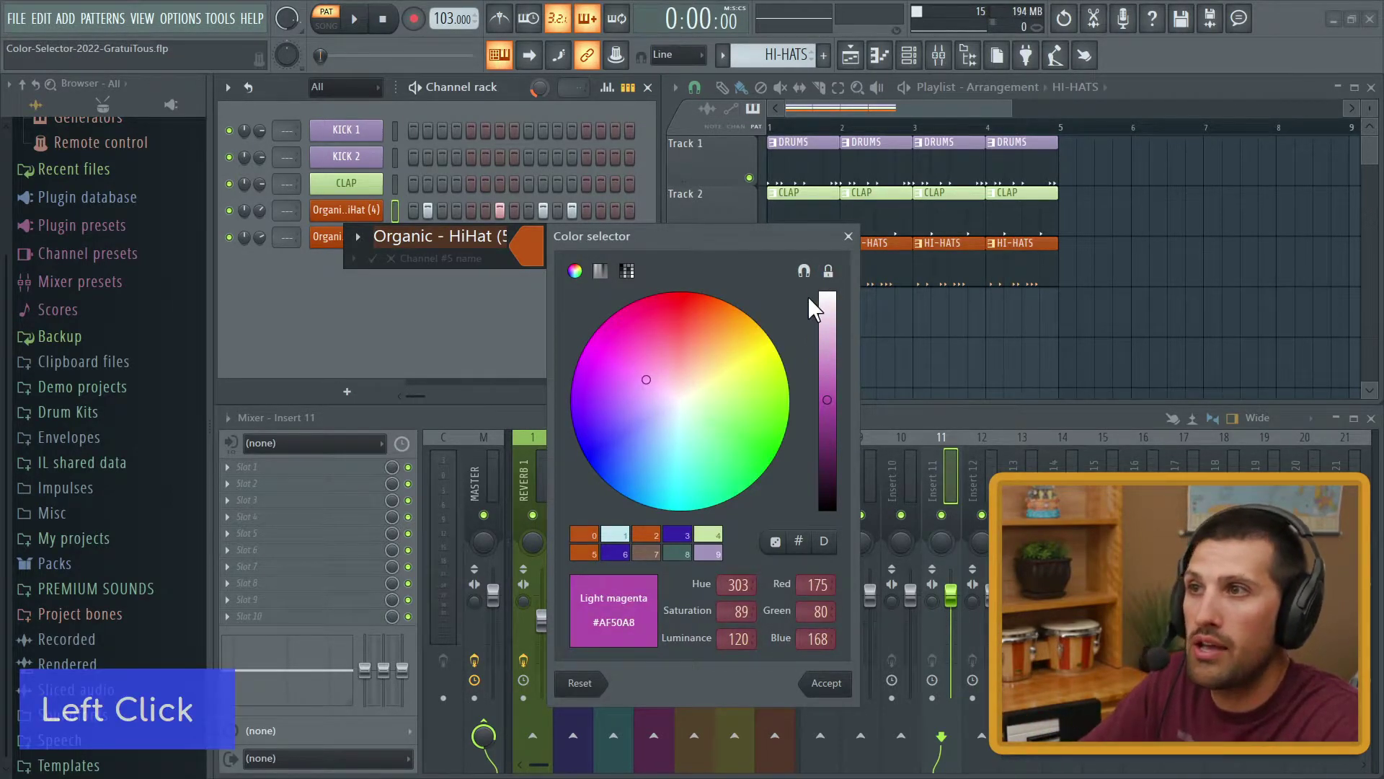
click(804, 272)
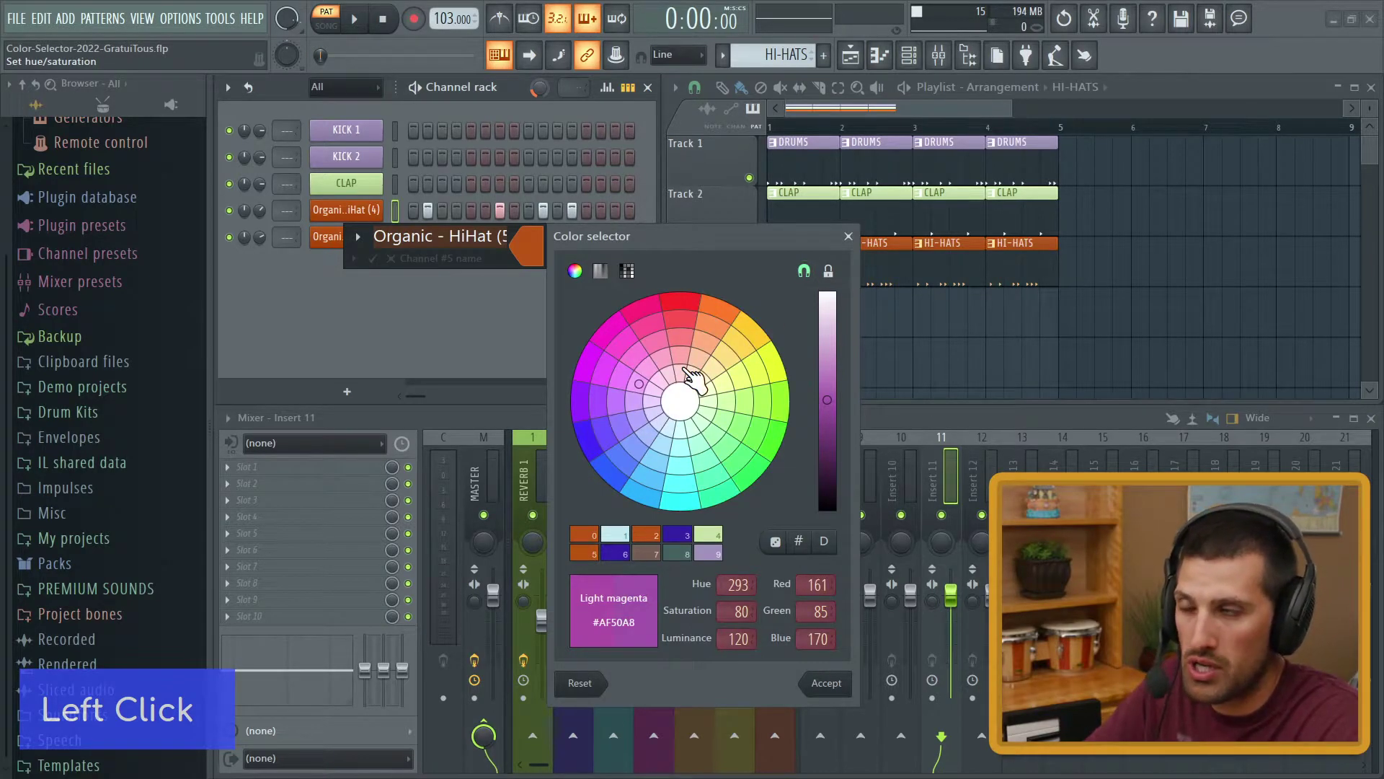
click(662, 366)
double_click(738, 345)
mouse_move(746, 360)
mouse_down()
mouse_move(750, 457)
mouse_move(658, 482)
mouse_up()
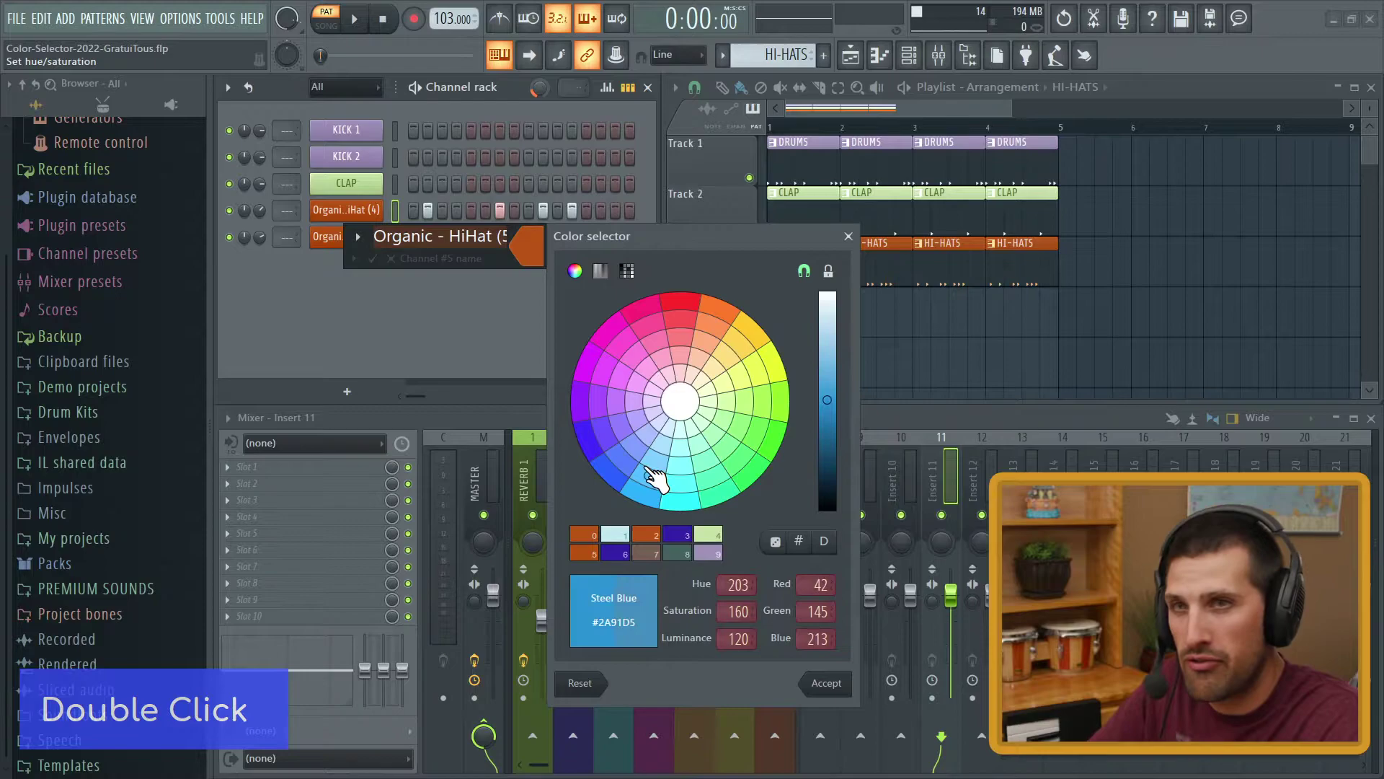
click(804, 271)
drag(739, 361, 688, 429)
click(804, 271)
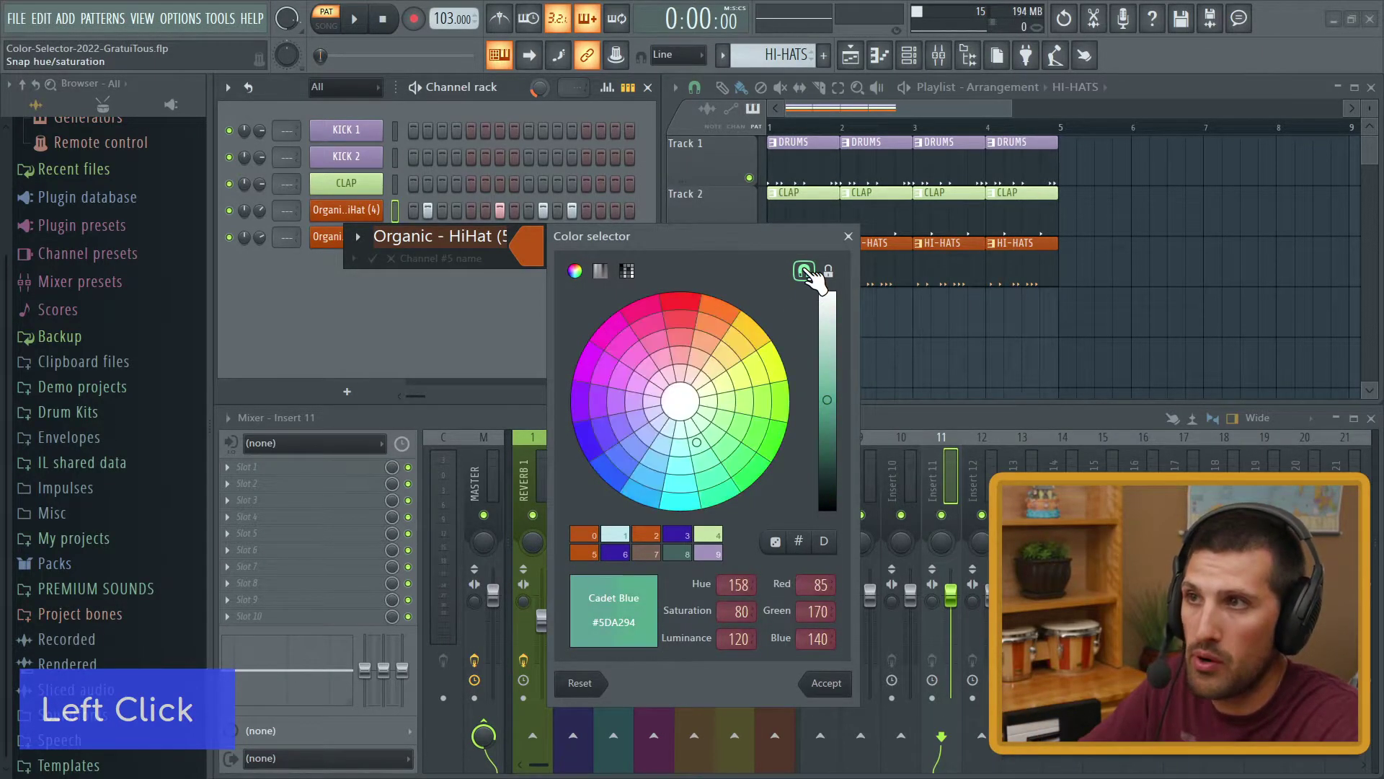
- Compare the color selector's wheel, hue box and preset colors views, and discard the color changes to Organic - HiHat (5)
click(600, 271)
click(627, 271)
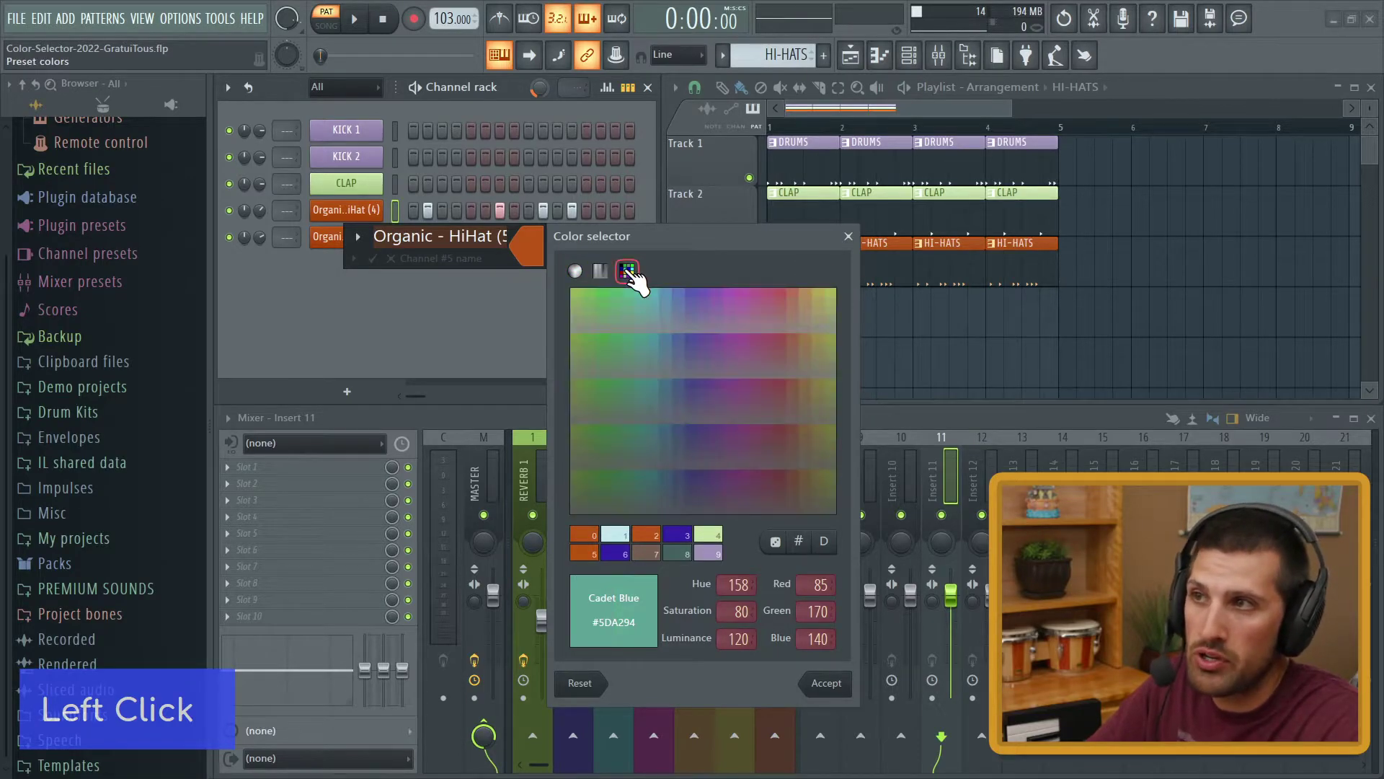
click(601, 271)
double_click(575, 271)
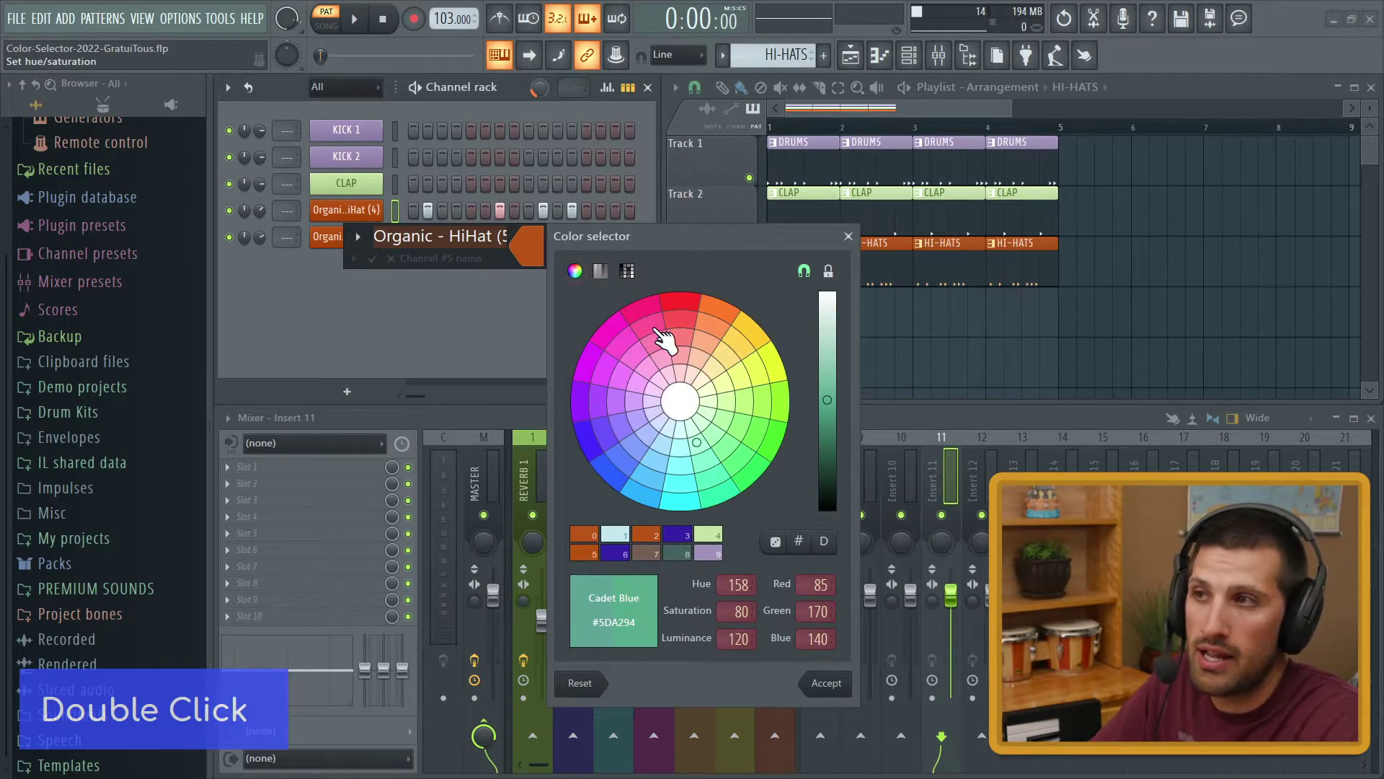
click(600, 271)
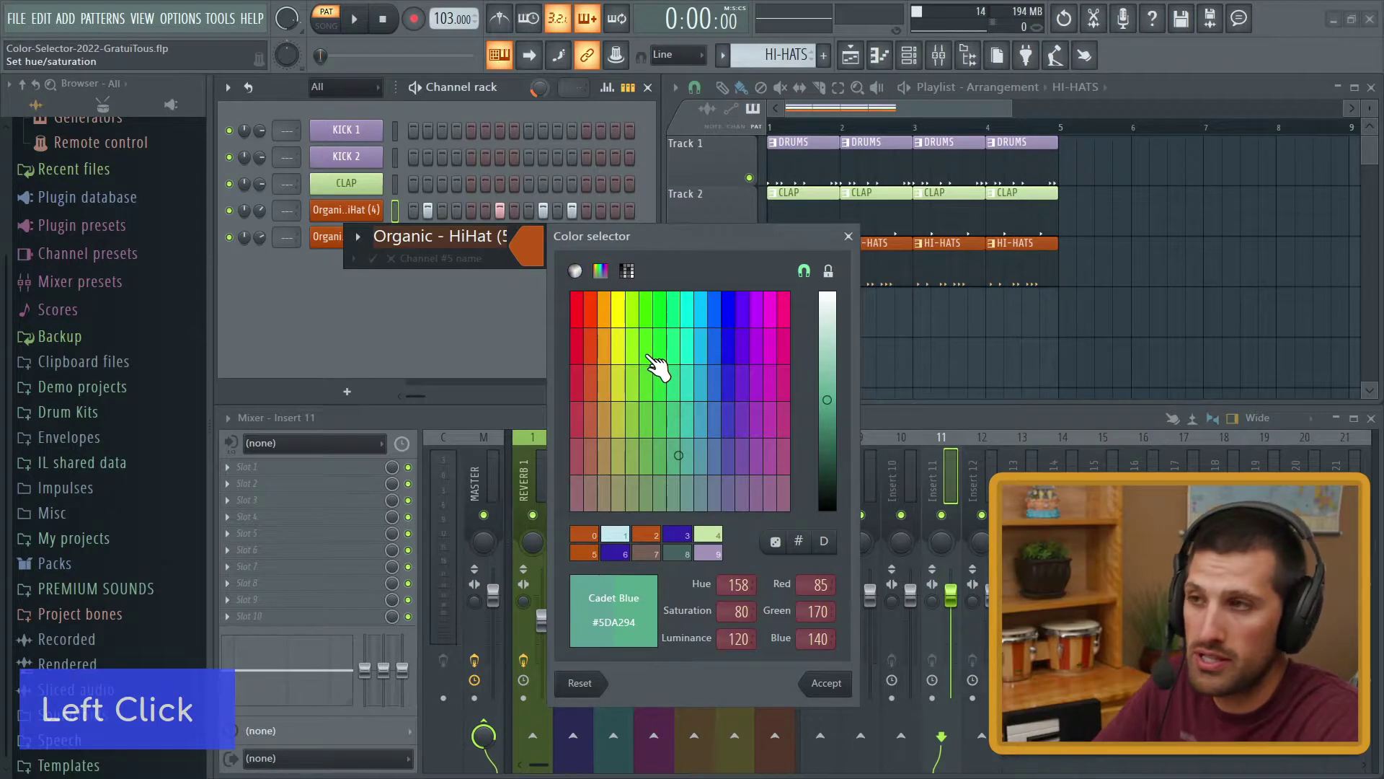
click(829, 272)
click(828, 272)
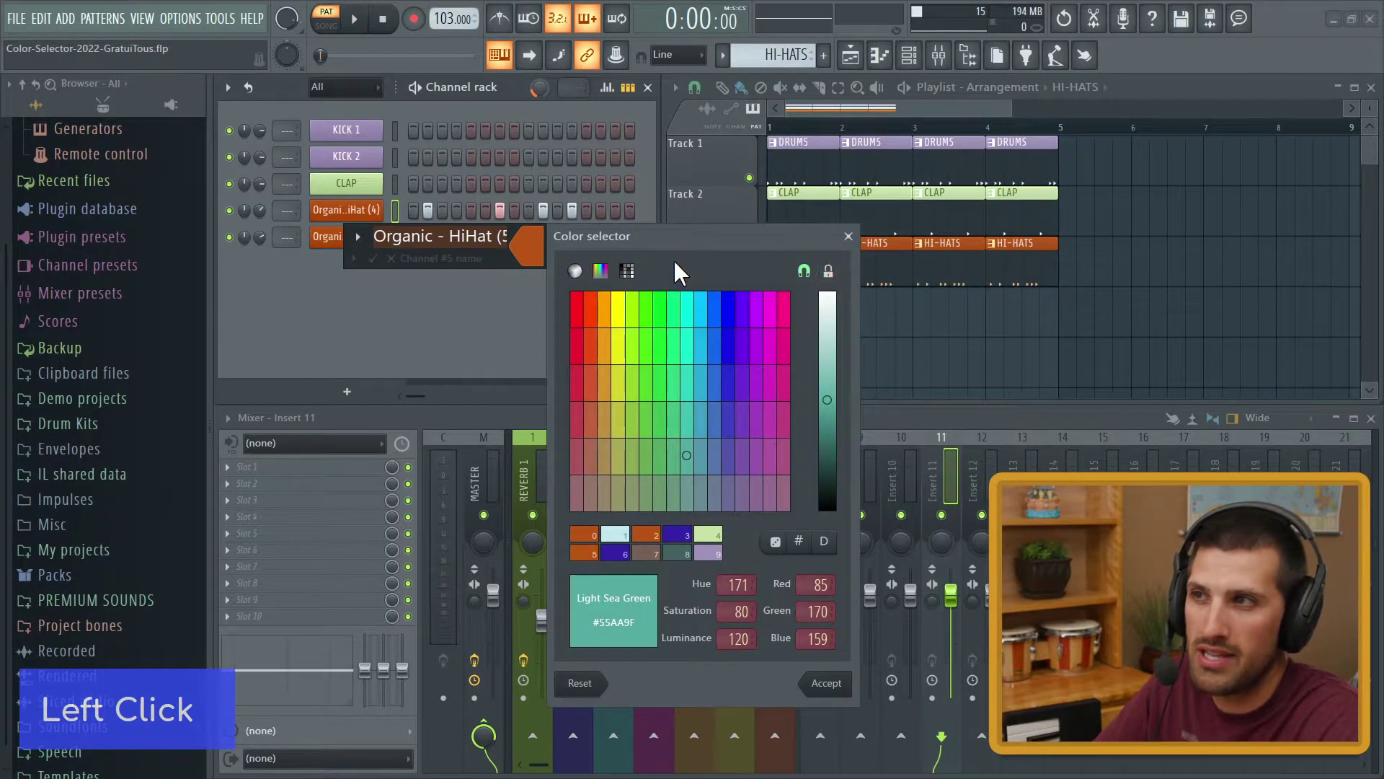
click(626, 271)
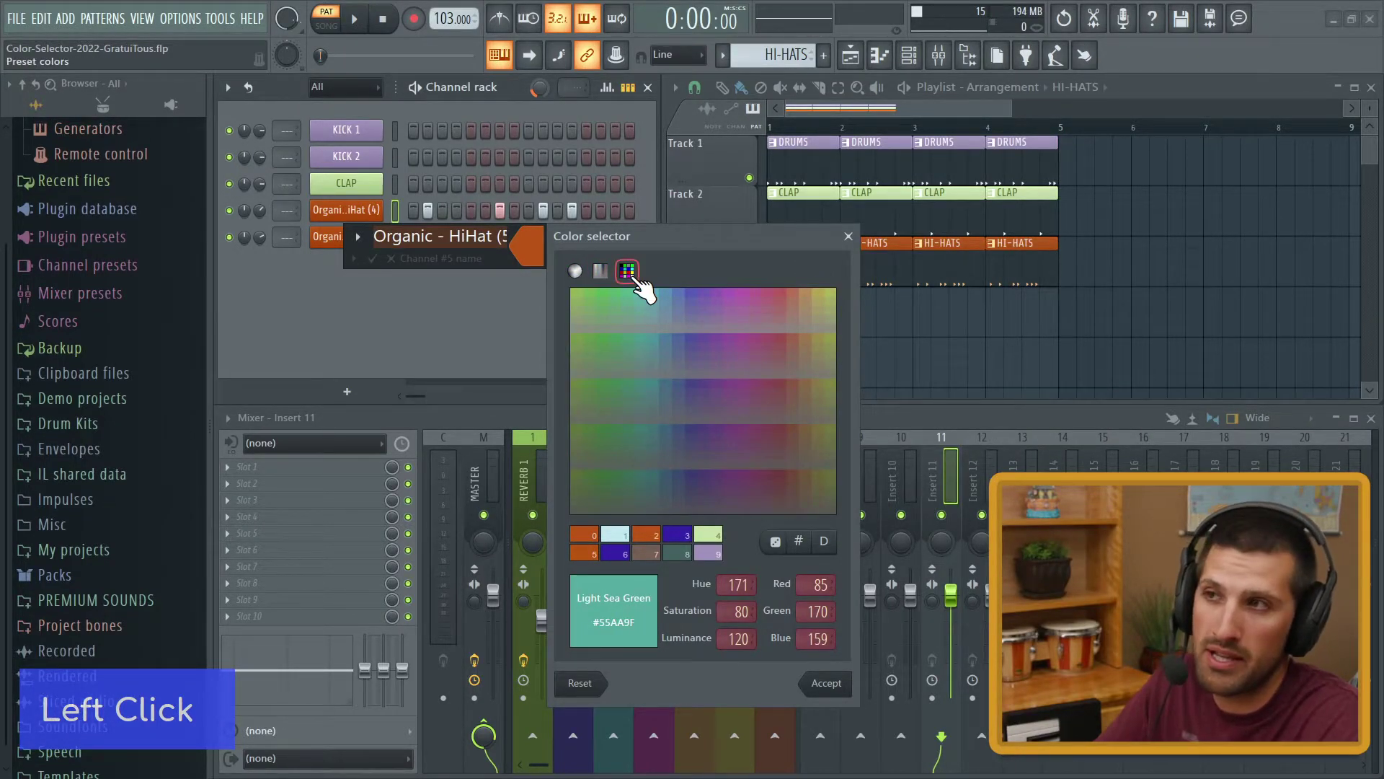
click(609, 275)
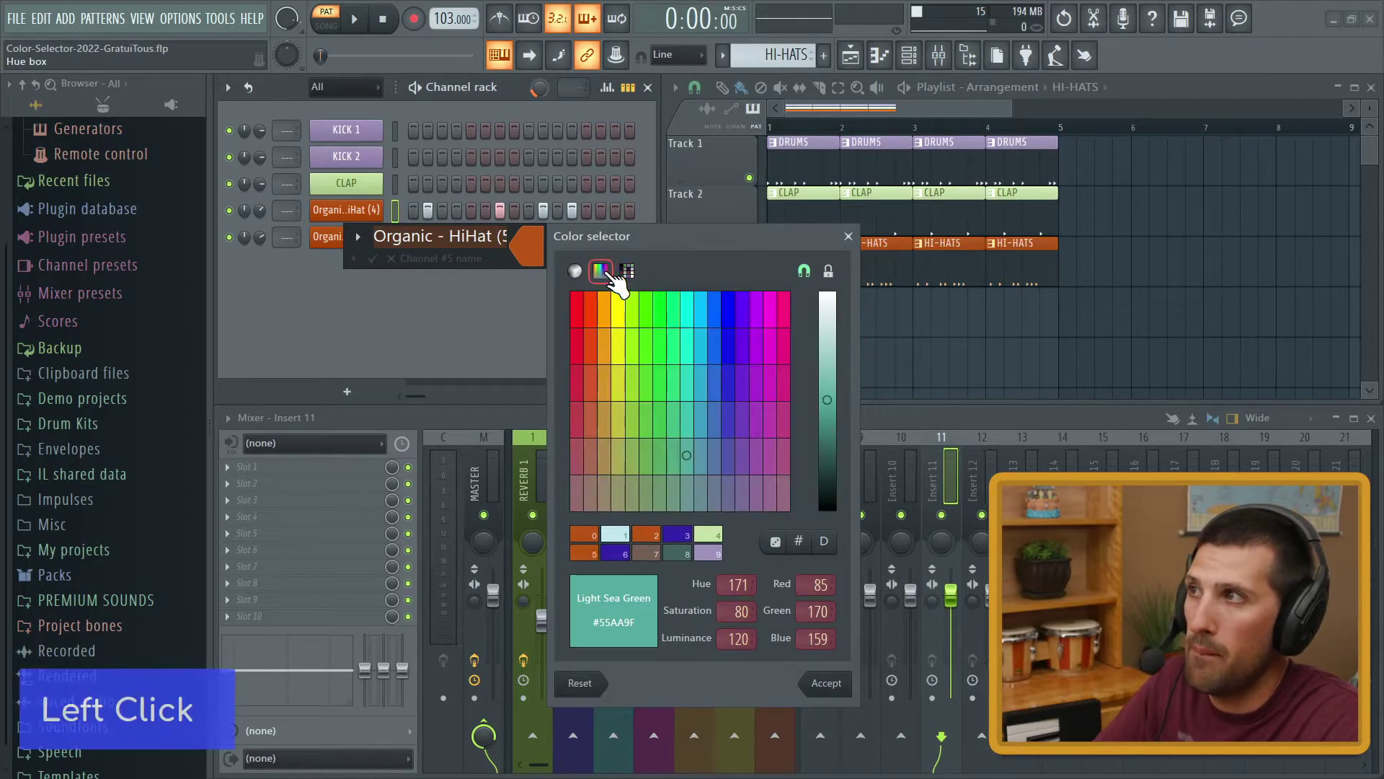
click(575, 271)
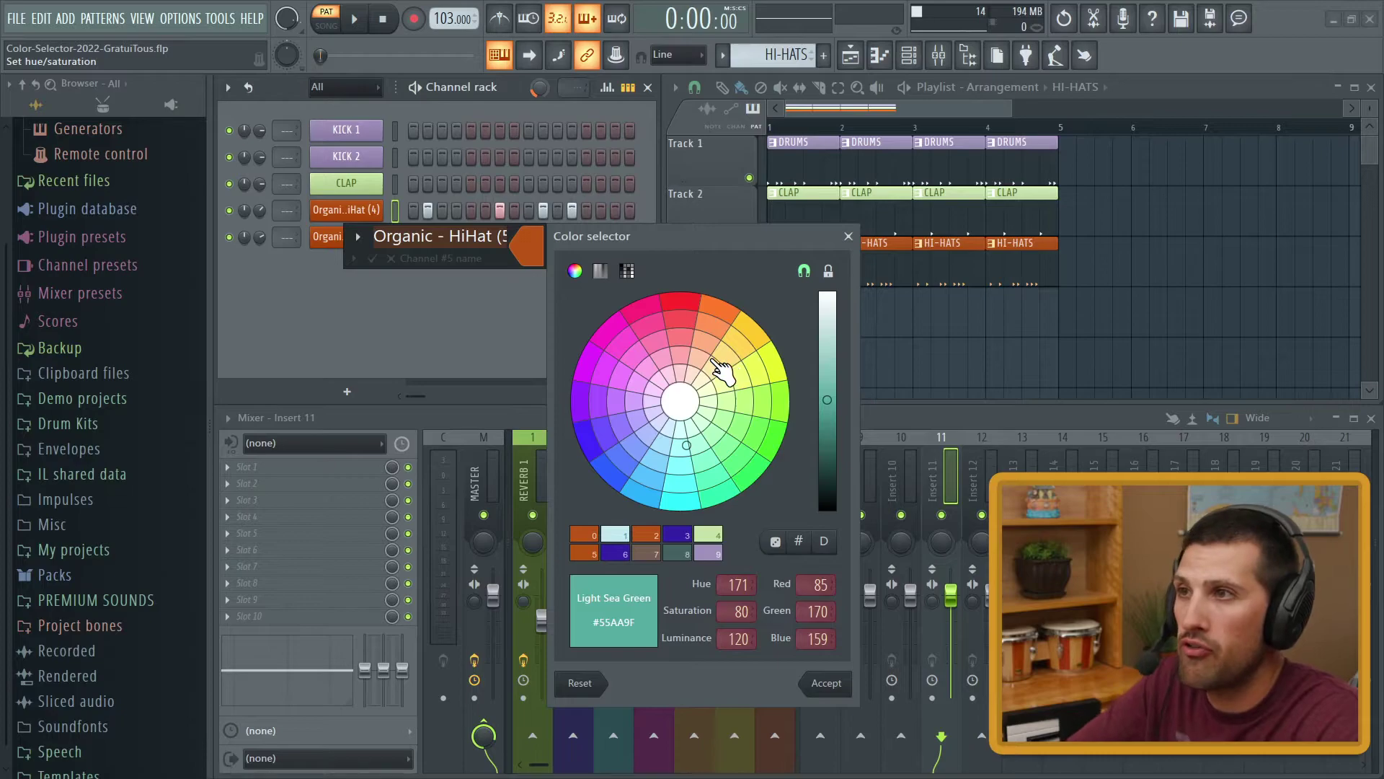
click(698, 248)
key(Escape)
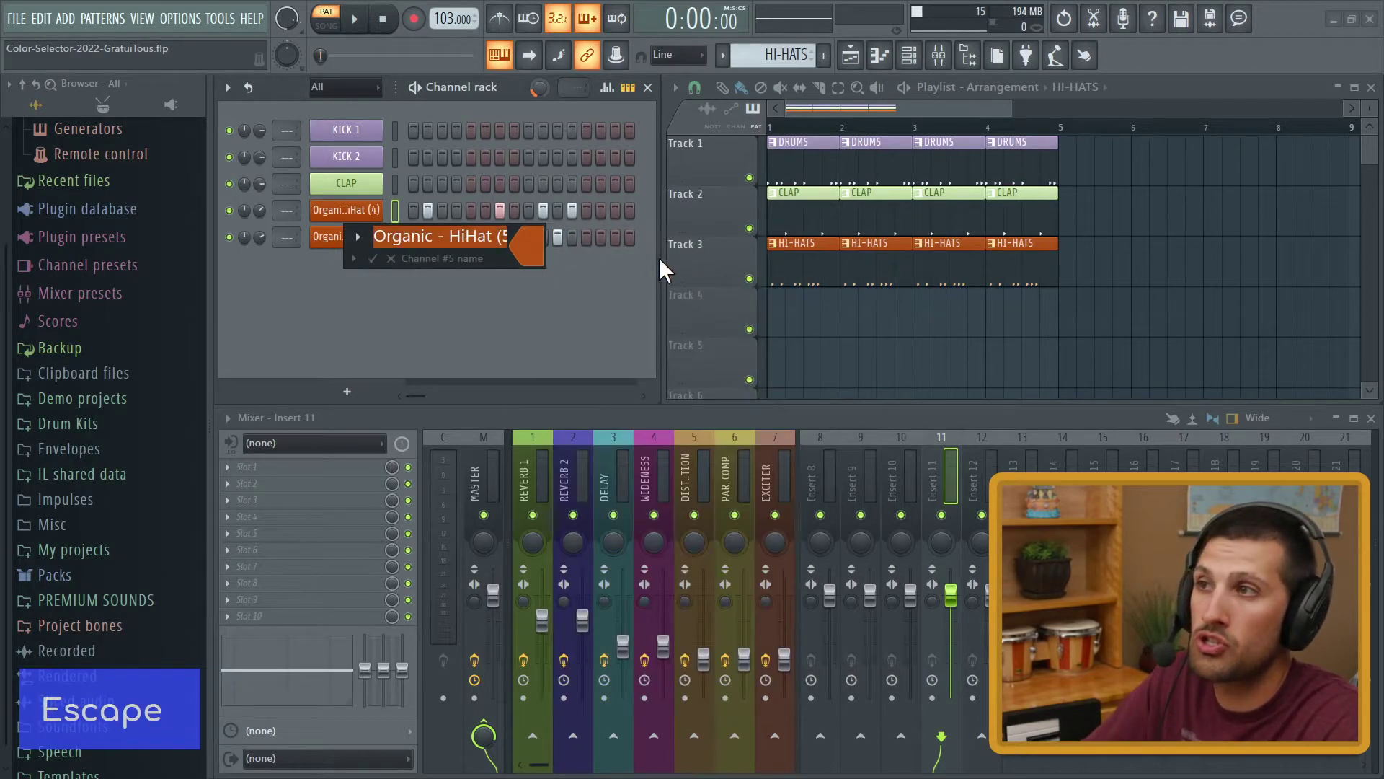
key(Escape)
click(434, 288)
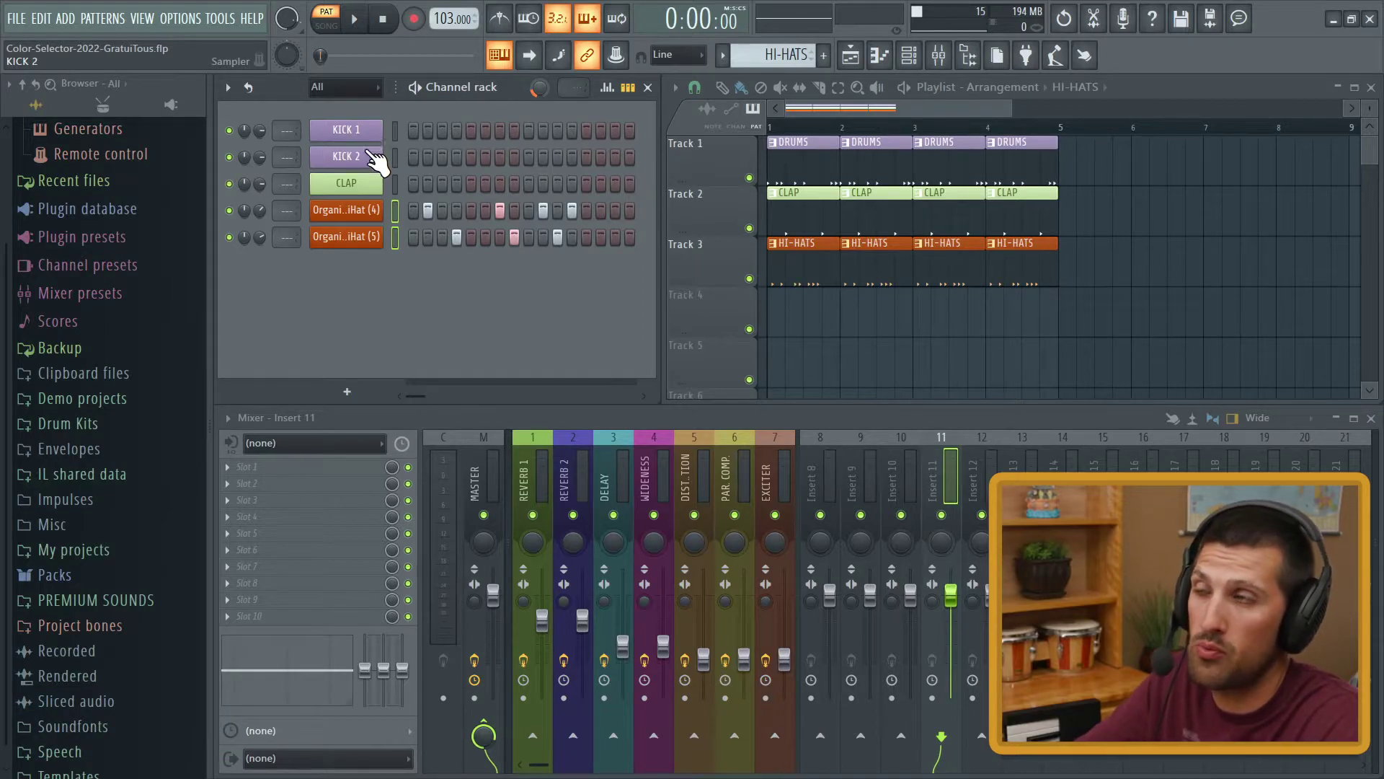
- Darken the KICK 2 channel's color to Slate Grey #7B759C by lowering its luminance to 129
middle_click(348, 136)
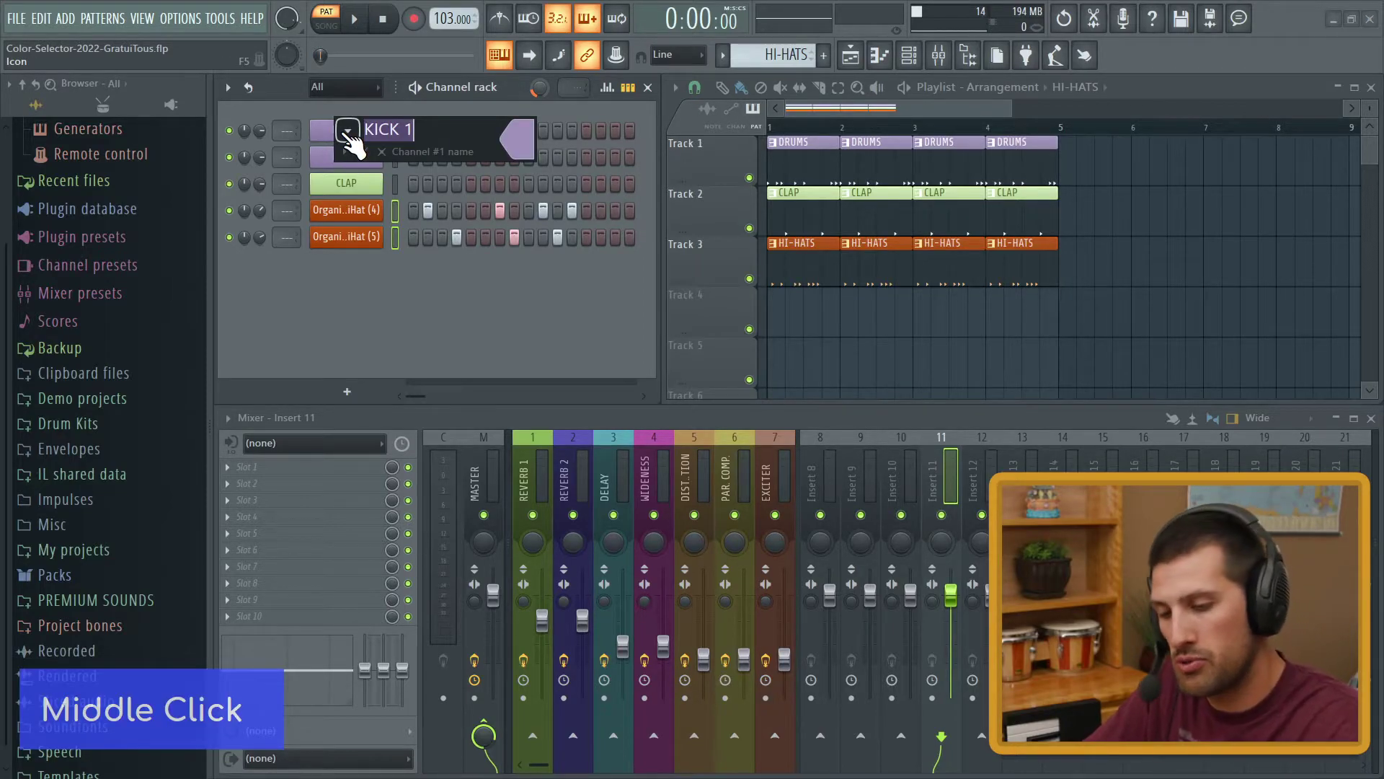
key(Return)
middle_click(355, 156)
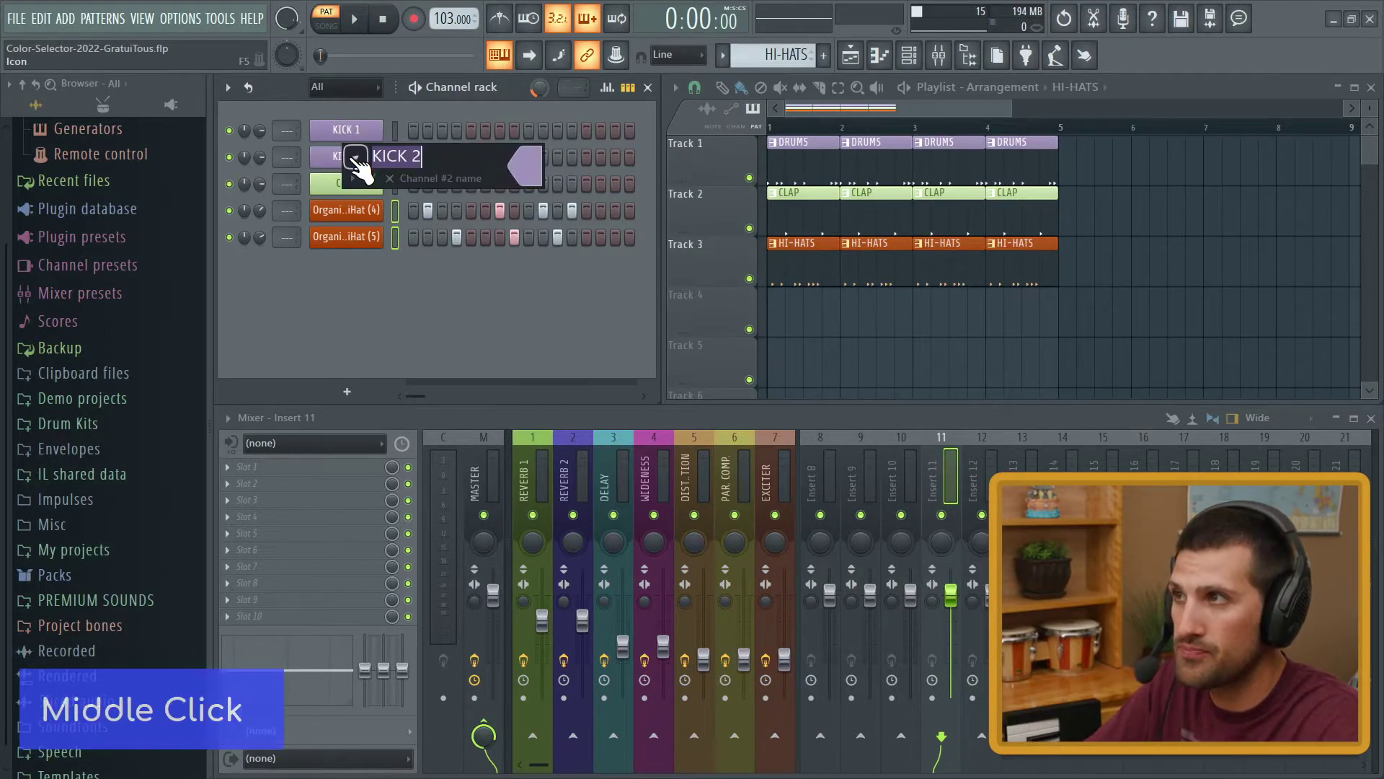
click(510, 164)
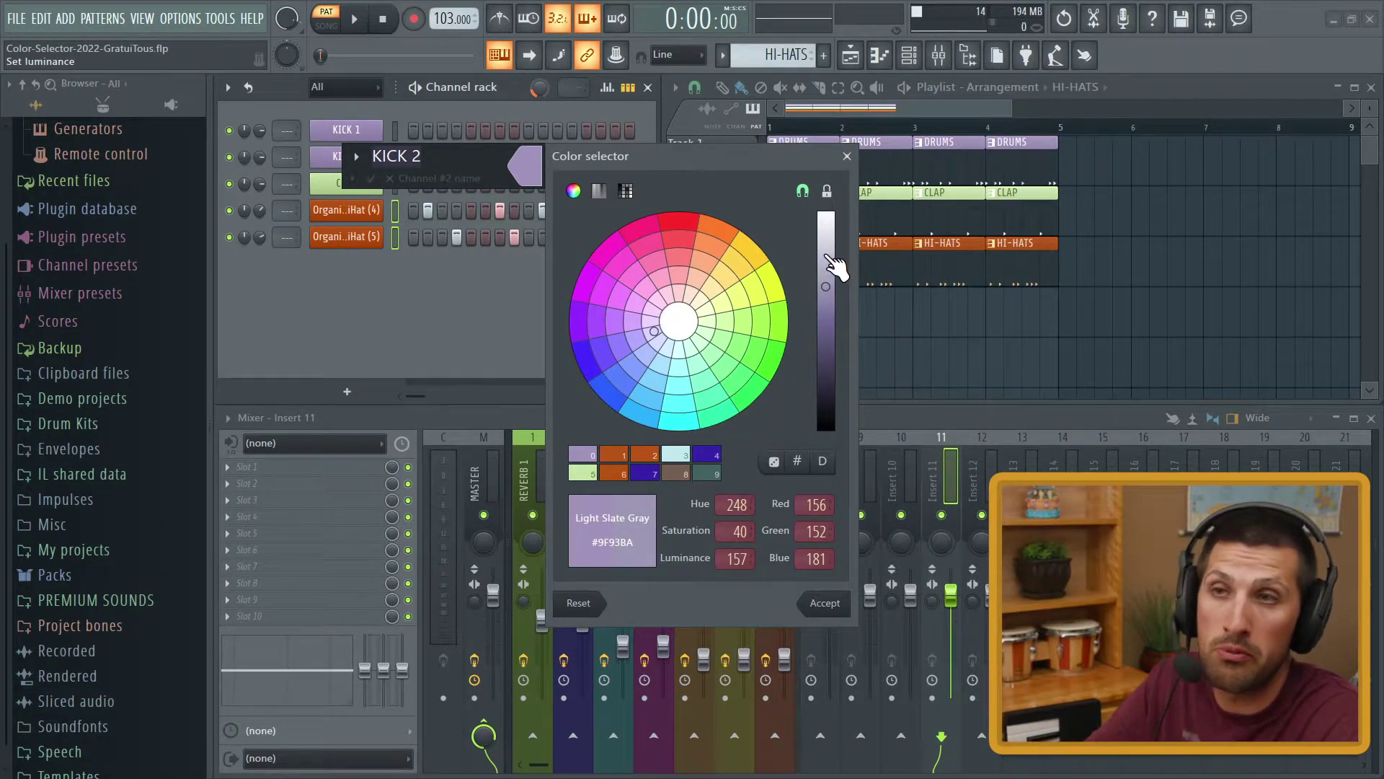
click(827, 319)
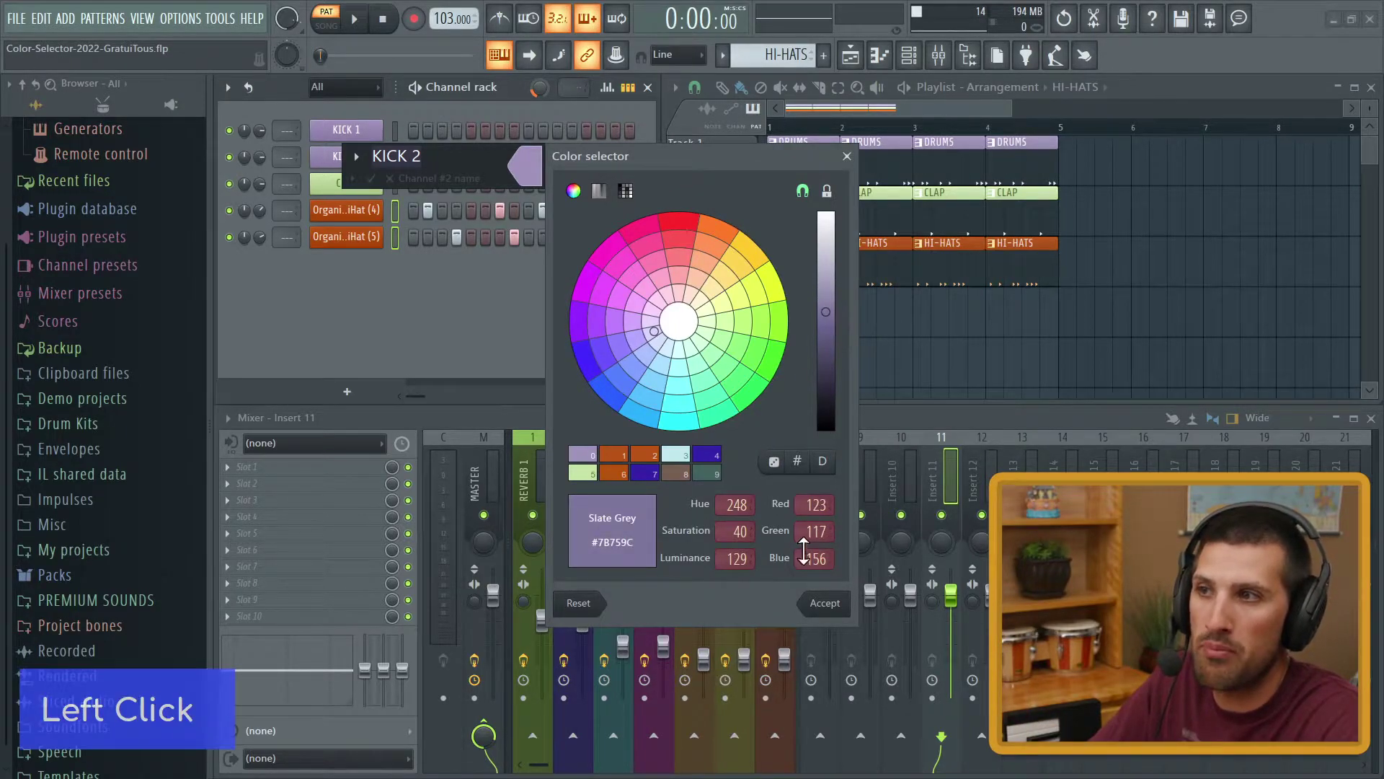
click(825, 603)
key(Return)
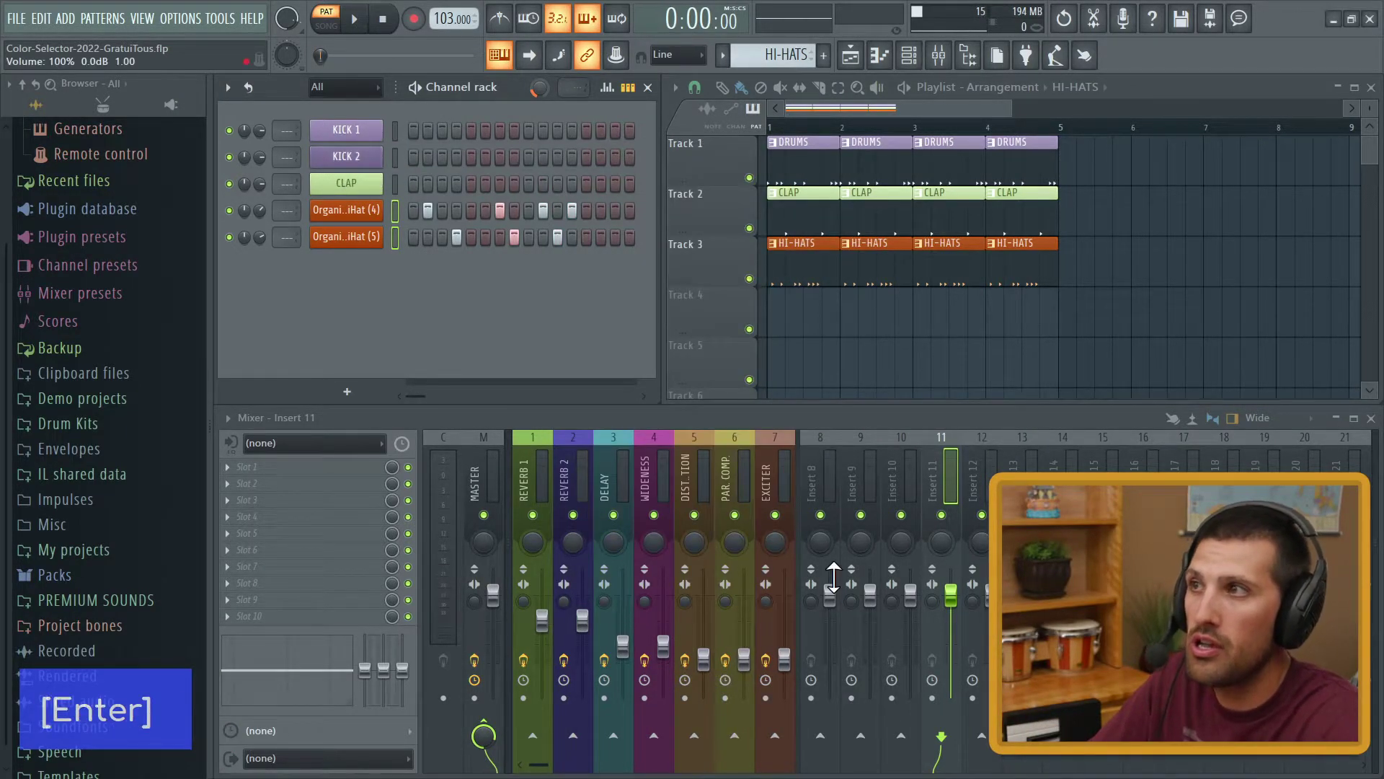
click(418, 196)
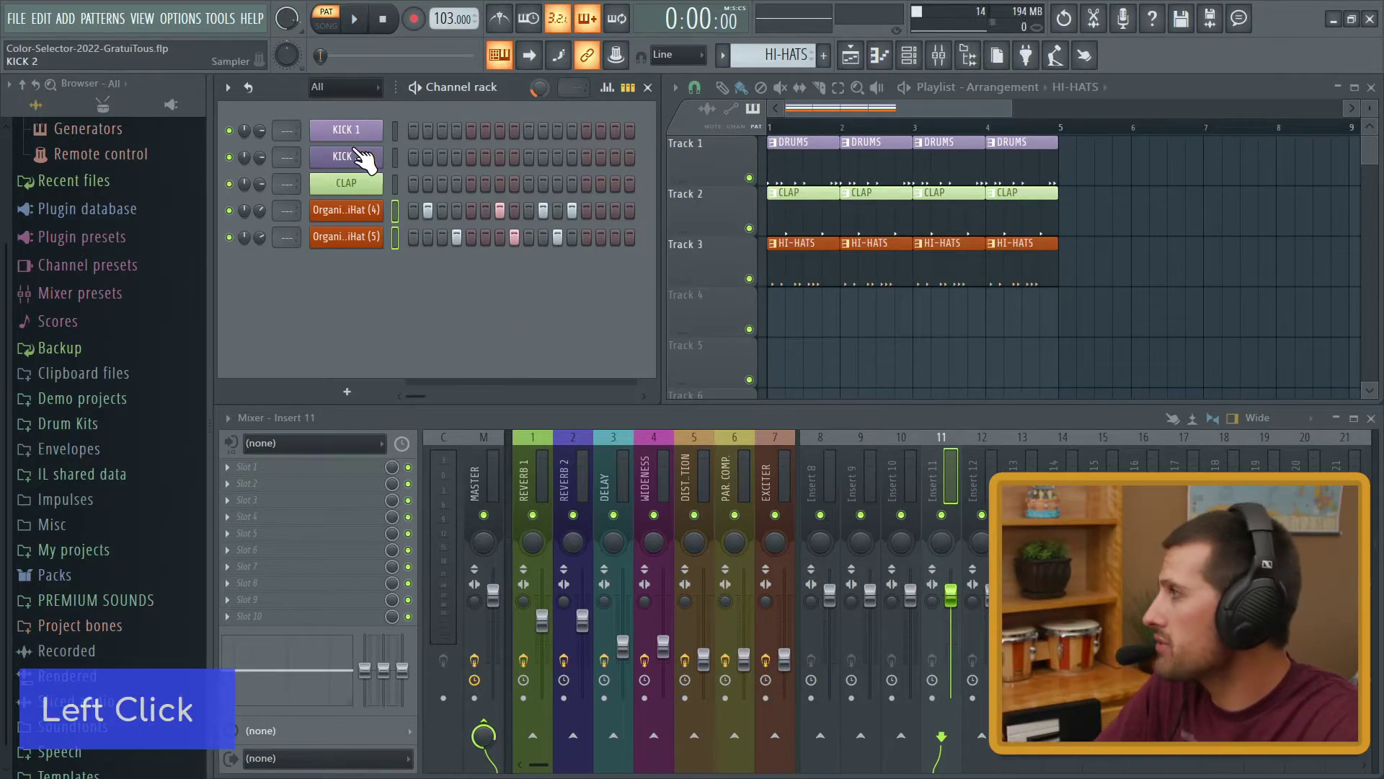
click(585, 305)
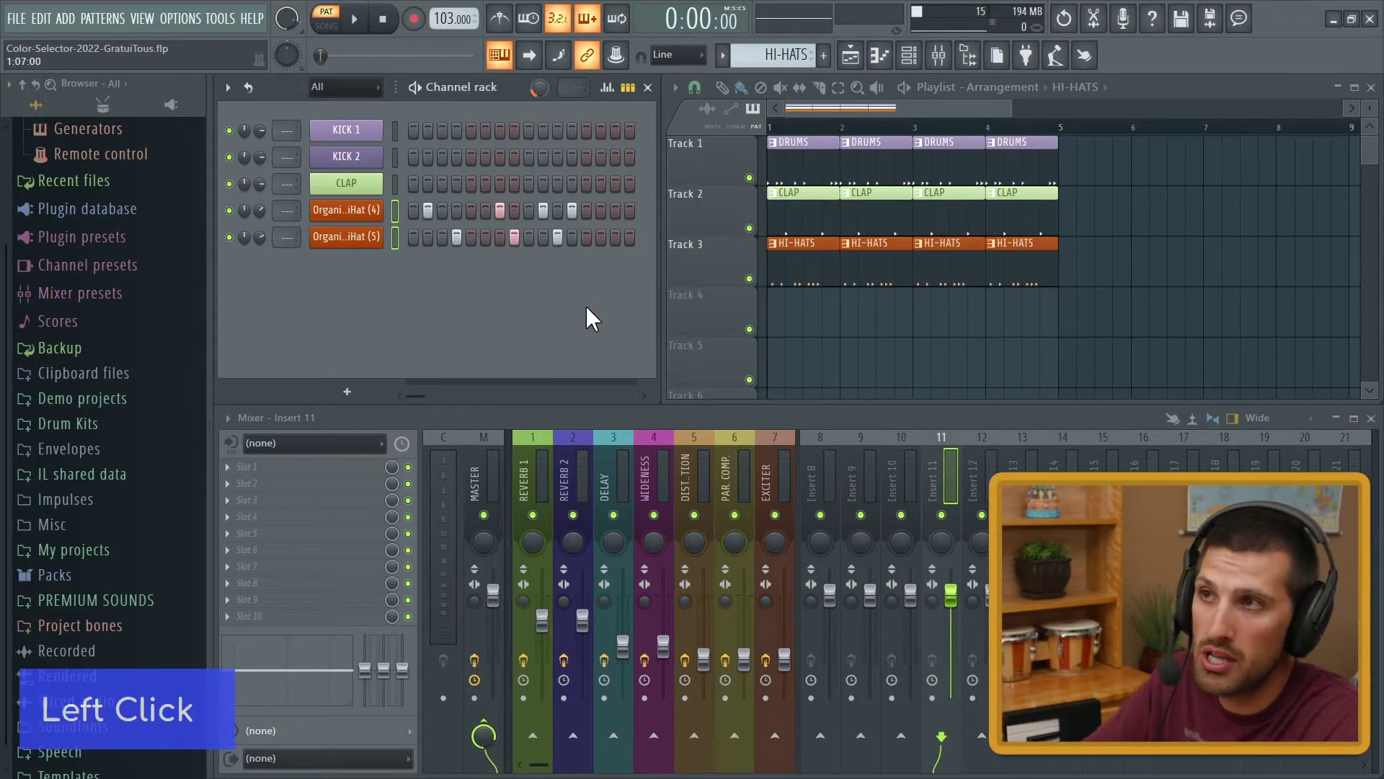
right_click(1145, 194)
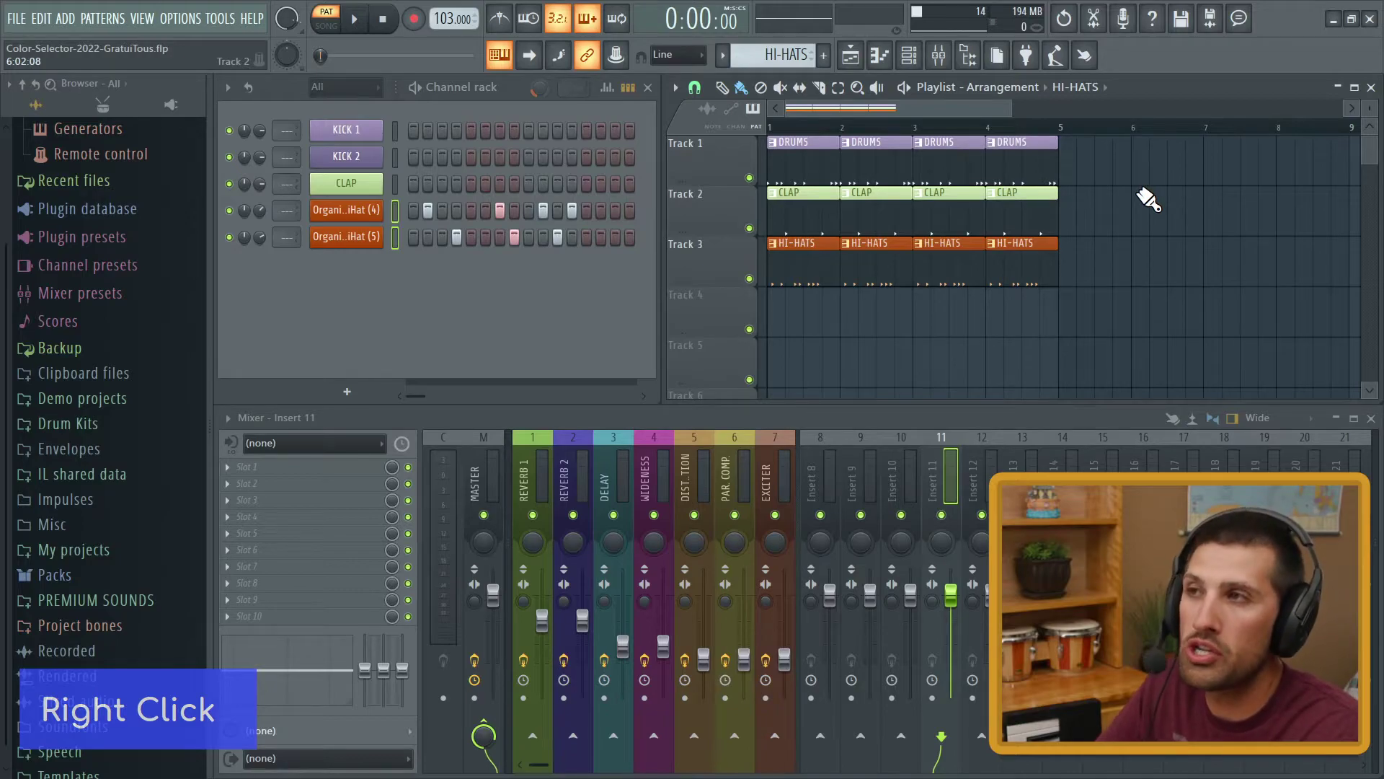
drag(1132, 137, 1108, 204)
right_click(1116, 202)
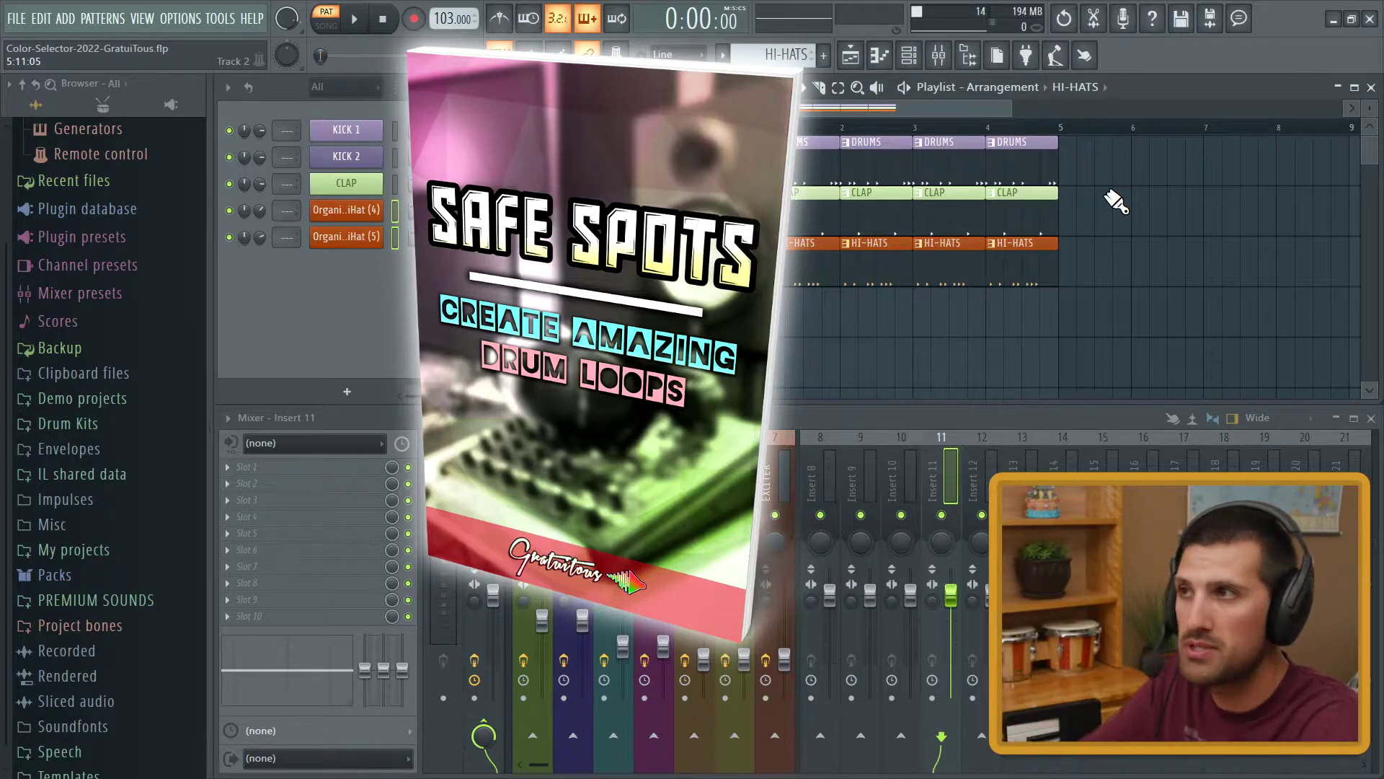
- Switch to the browser to view the site's Books link in its header navigation, and return to FL Studio
key(alt+Tab)
key(alt+Tab)
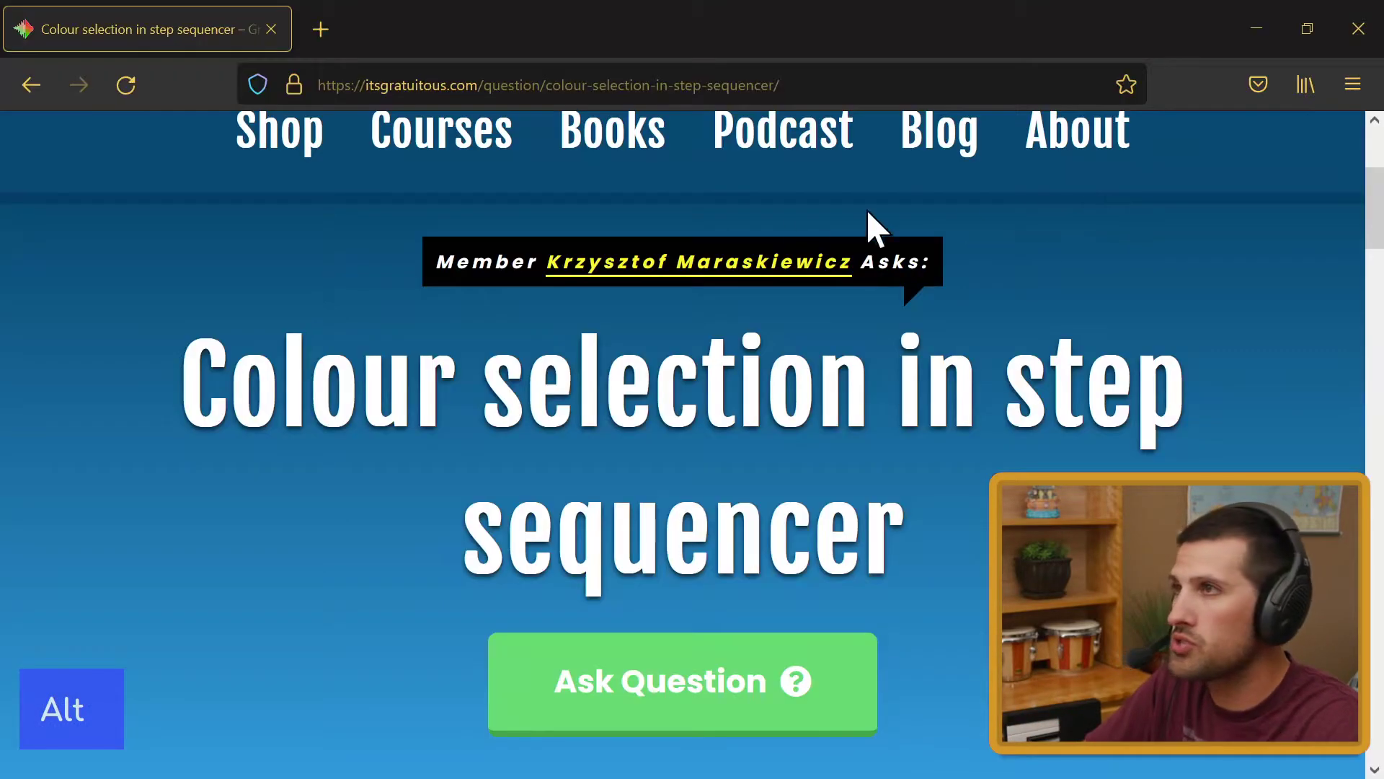
scroll(361, 433, up, 2)
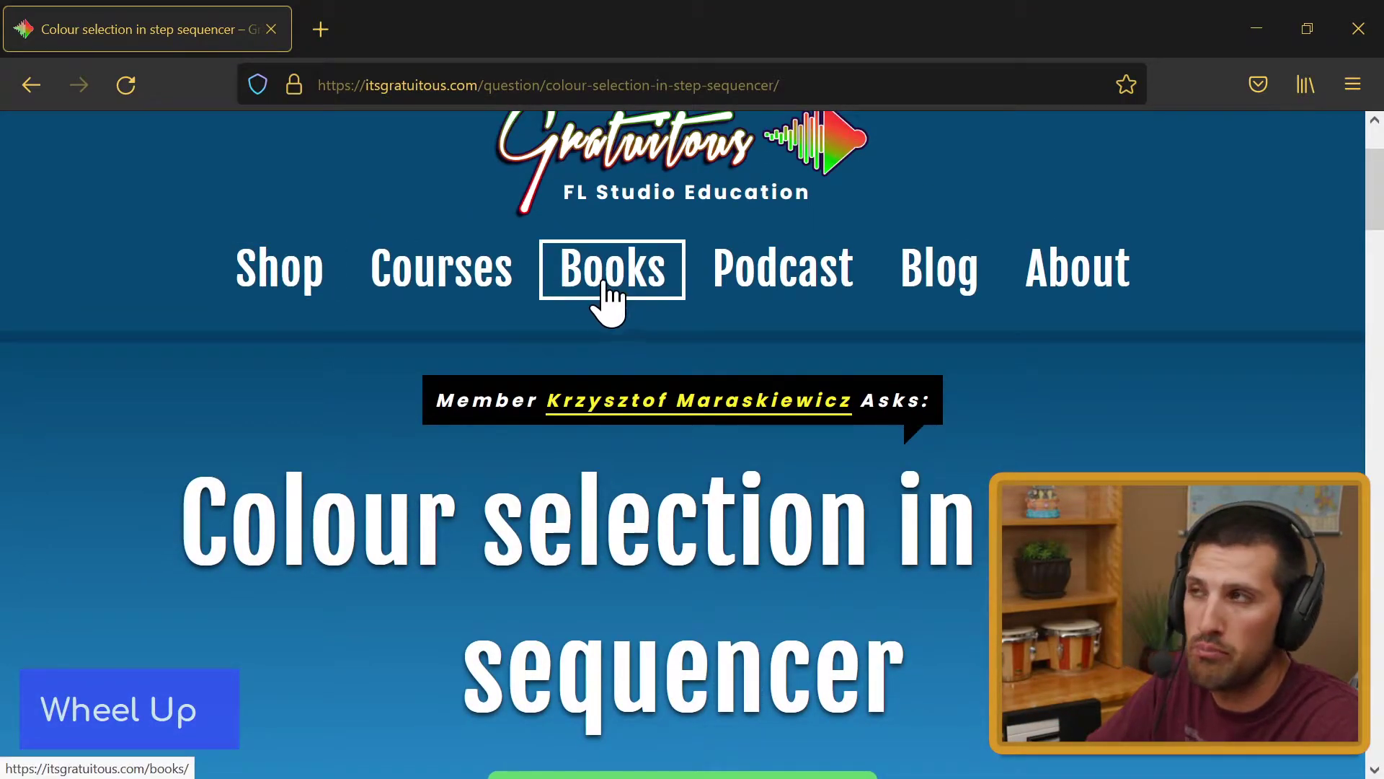
scroll(519, 302, up, 1)
key(alt+Tab)
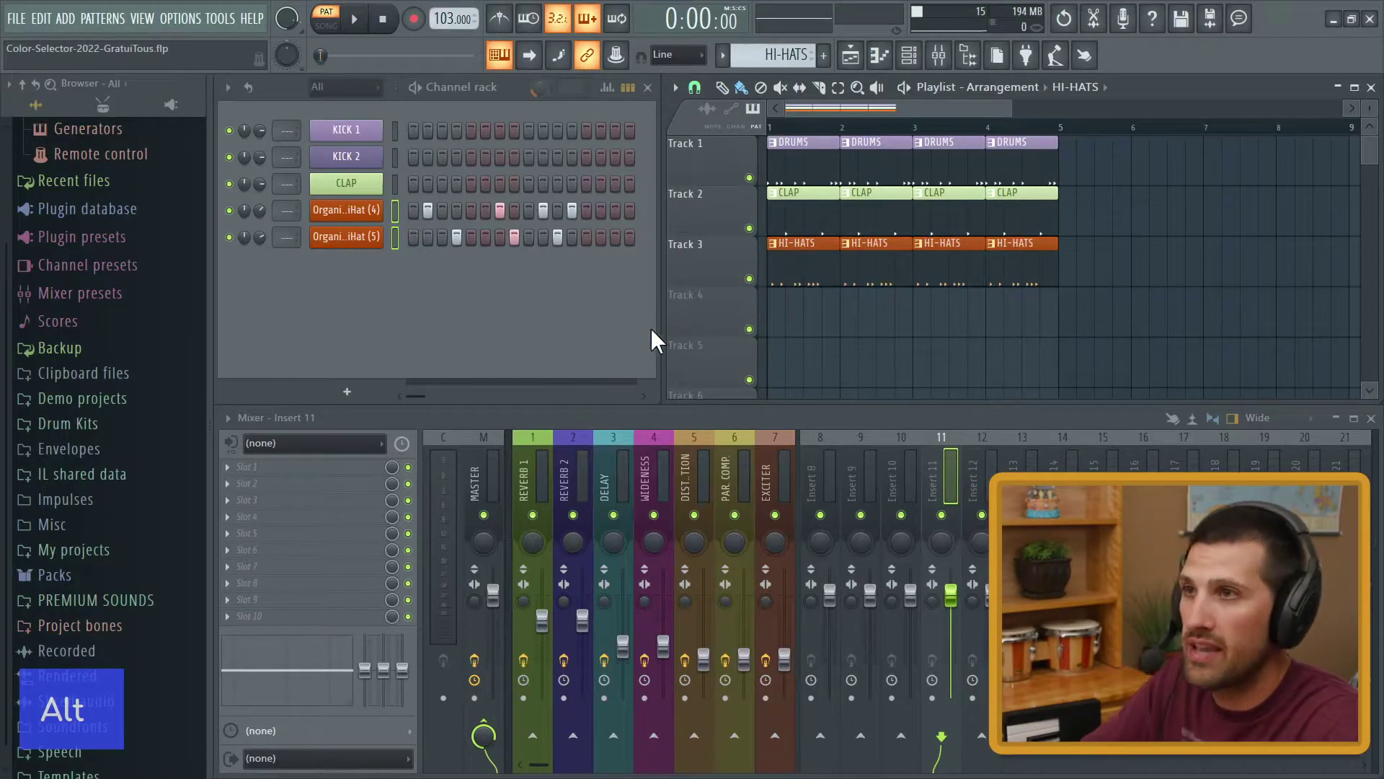
- Rename the DRUMS pattern to DRUMS 1
right_click(951, 324)
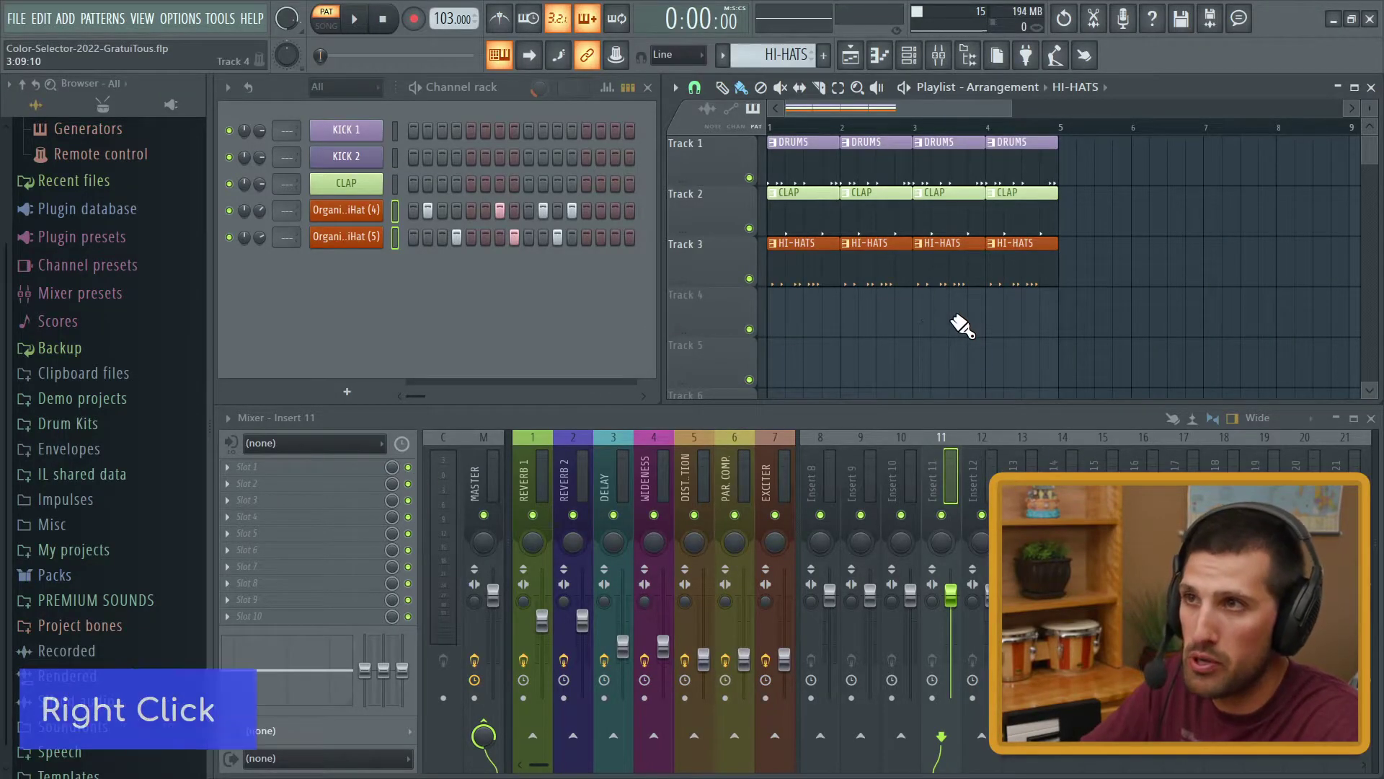
click(797, 159)
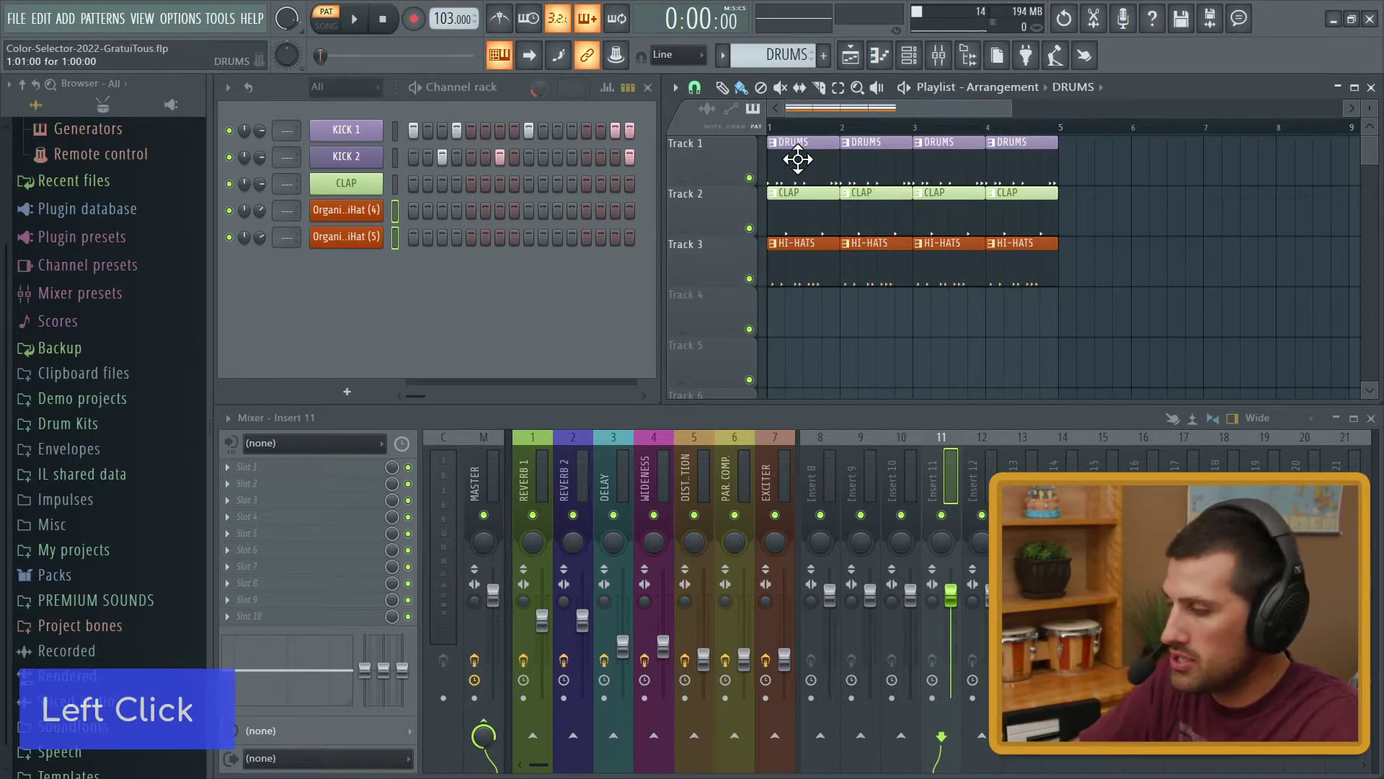
key(F2)
text(1)
key(Return)
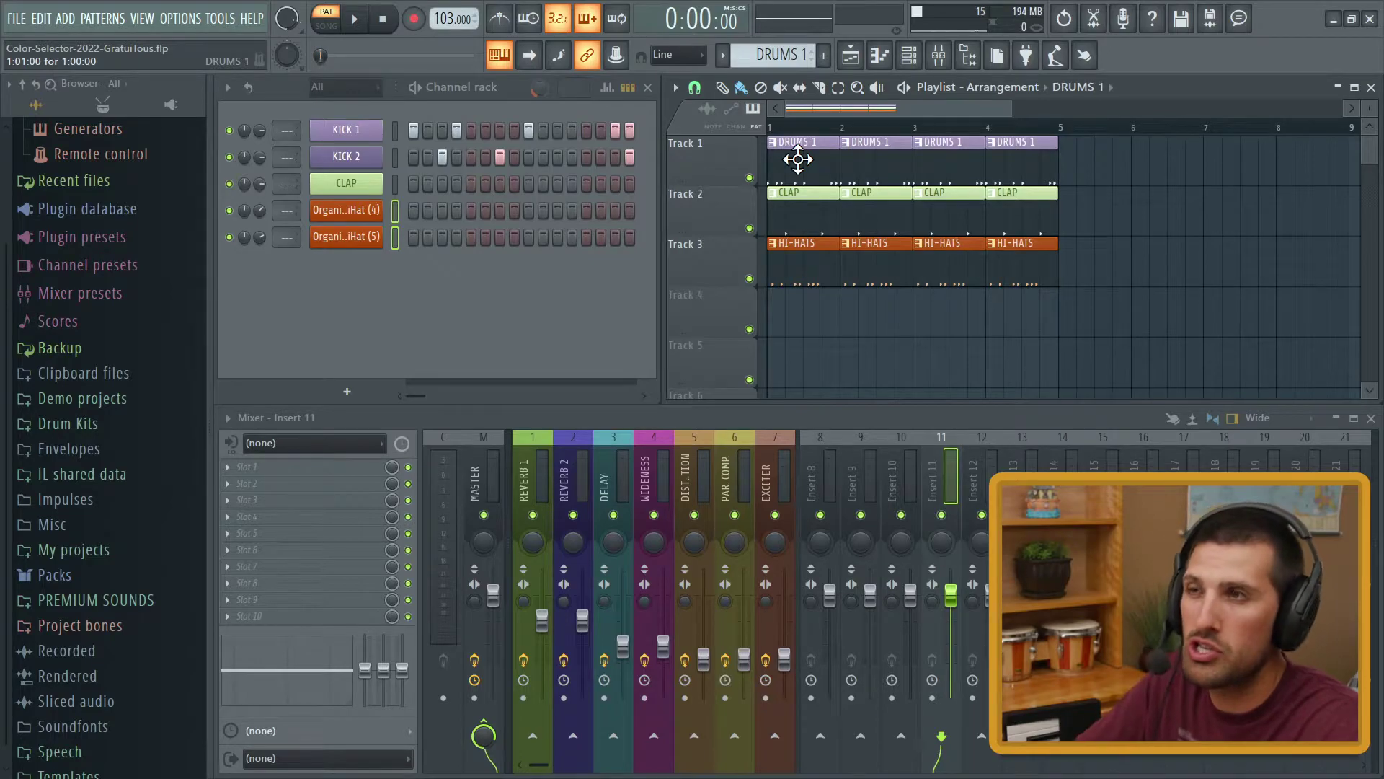
- Make the second drums clip on Track 1 a unique pattern
click(870, 161)
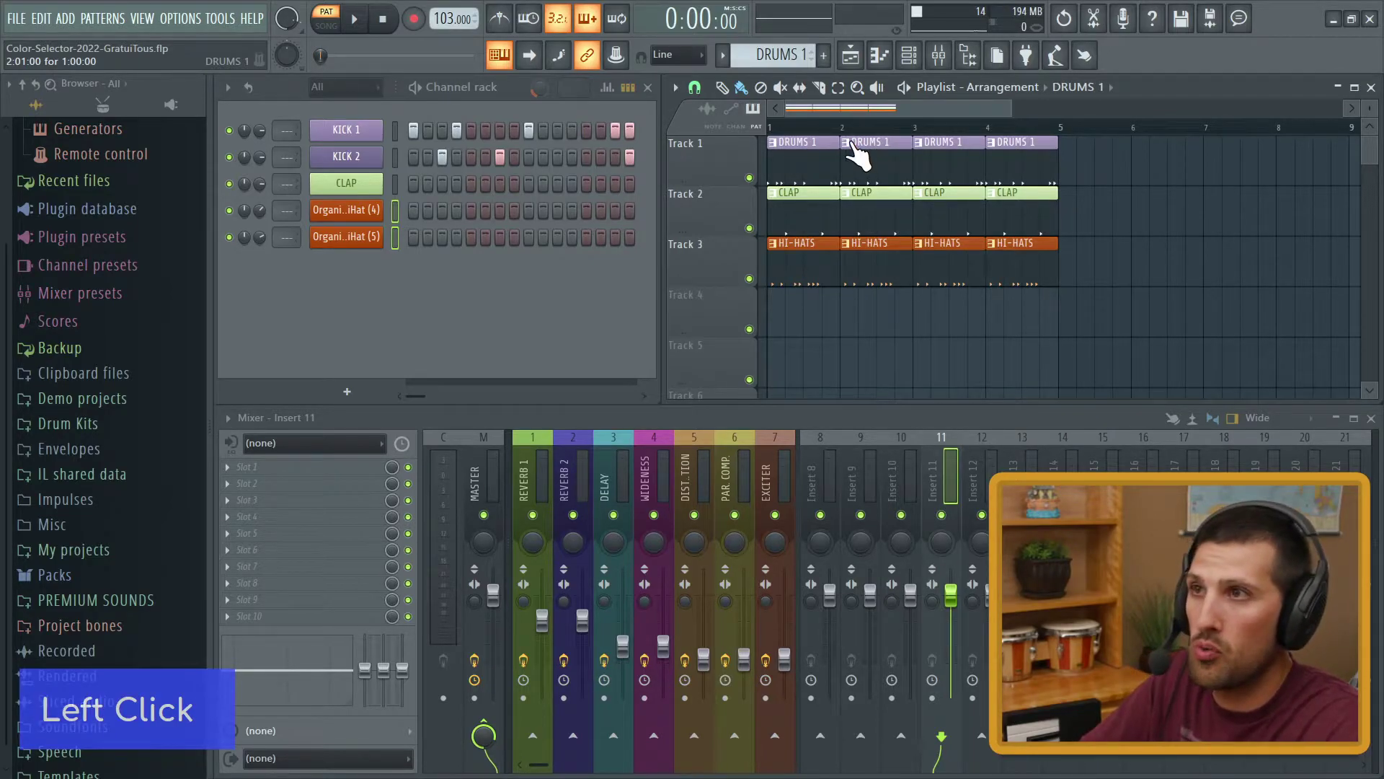
right_click(844, 152)
click(919, 248)
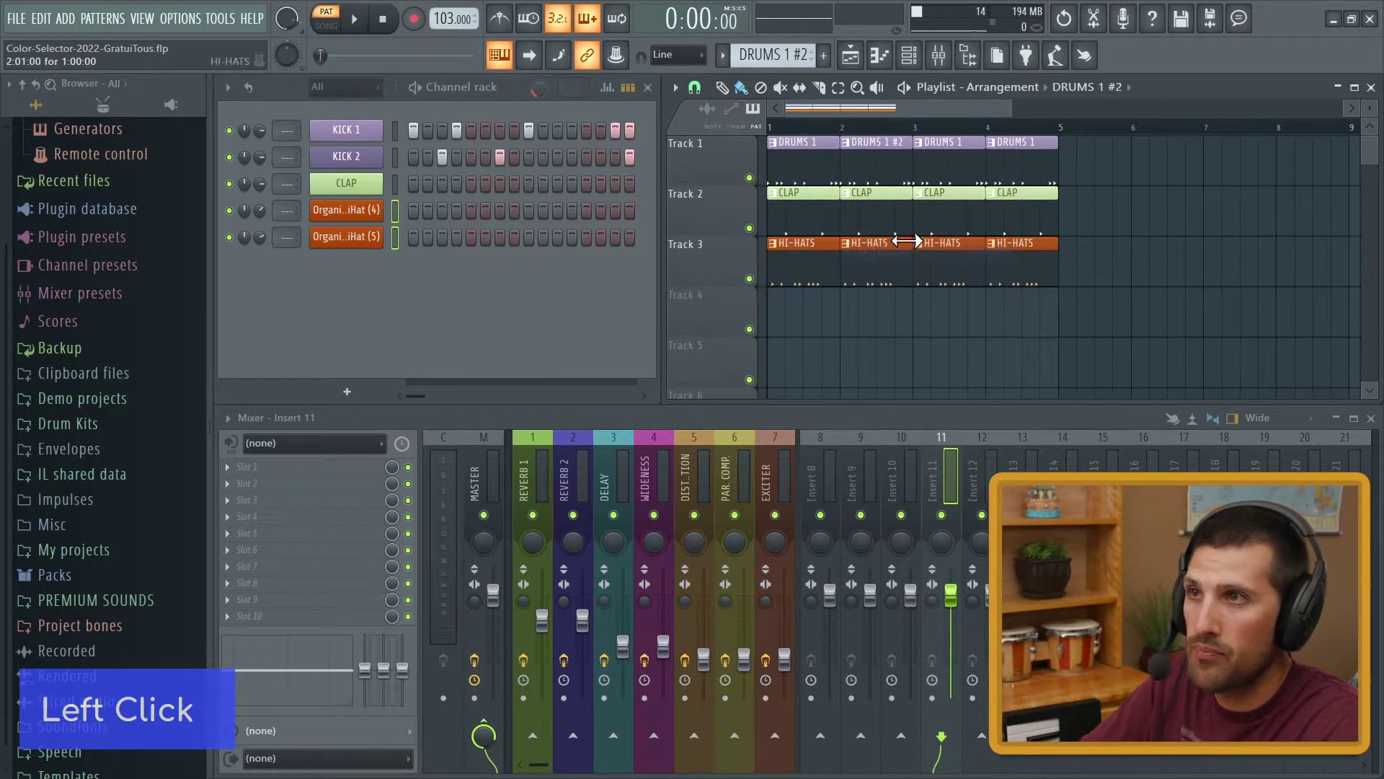
- Rename the unique drums pattern to DRUMS 2 and darken its purple color by lowering the luminance
key(F2)
key(BackSpace)
key(BackSpace)
key(BackSpace)
key(BackSpace)
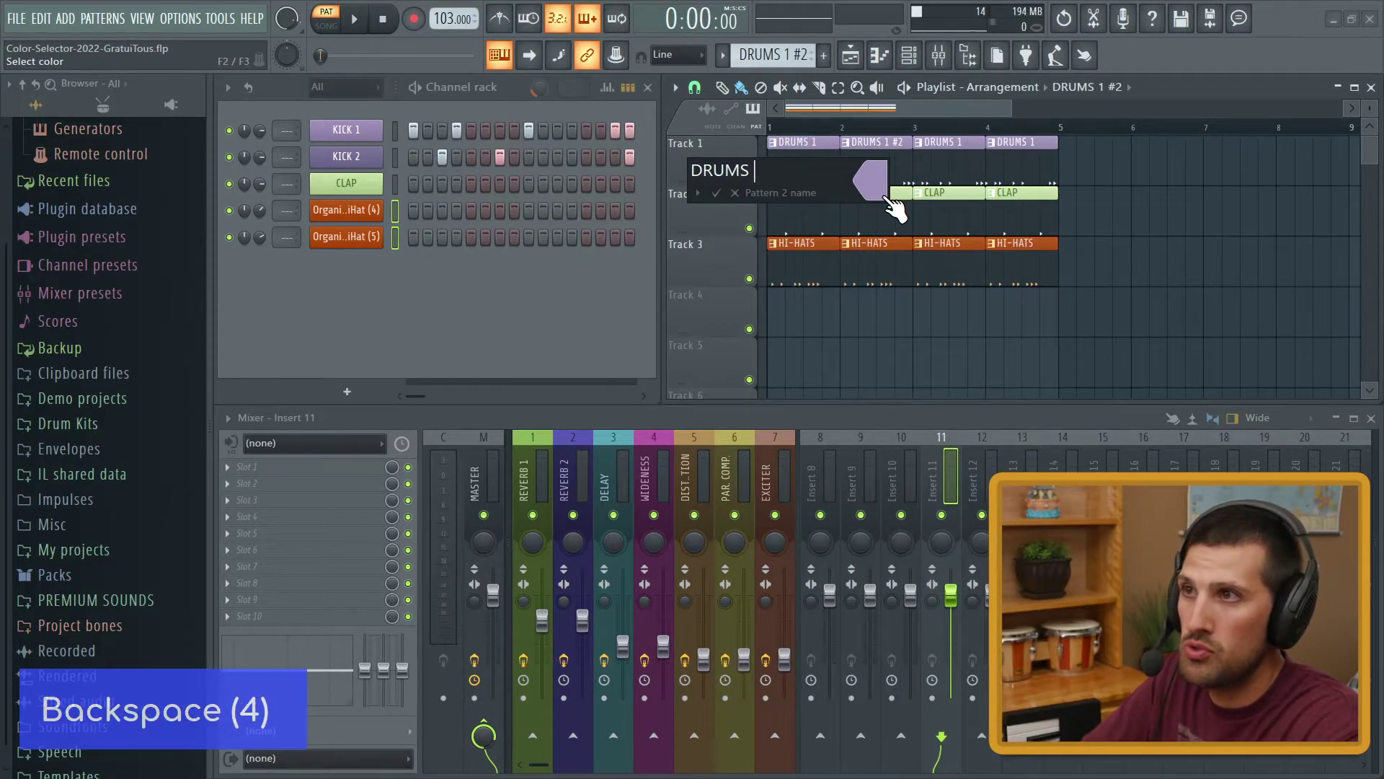
text(2)
click(883, 194)
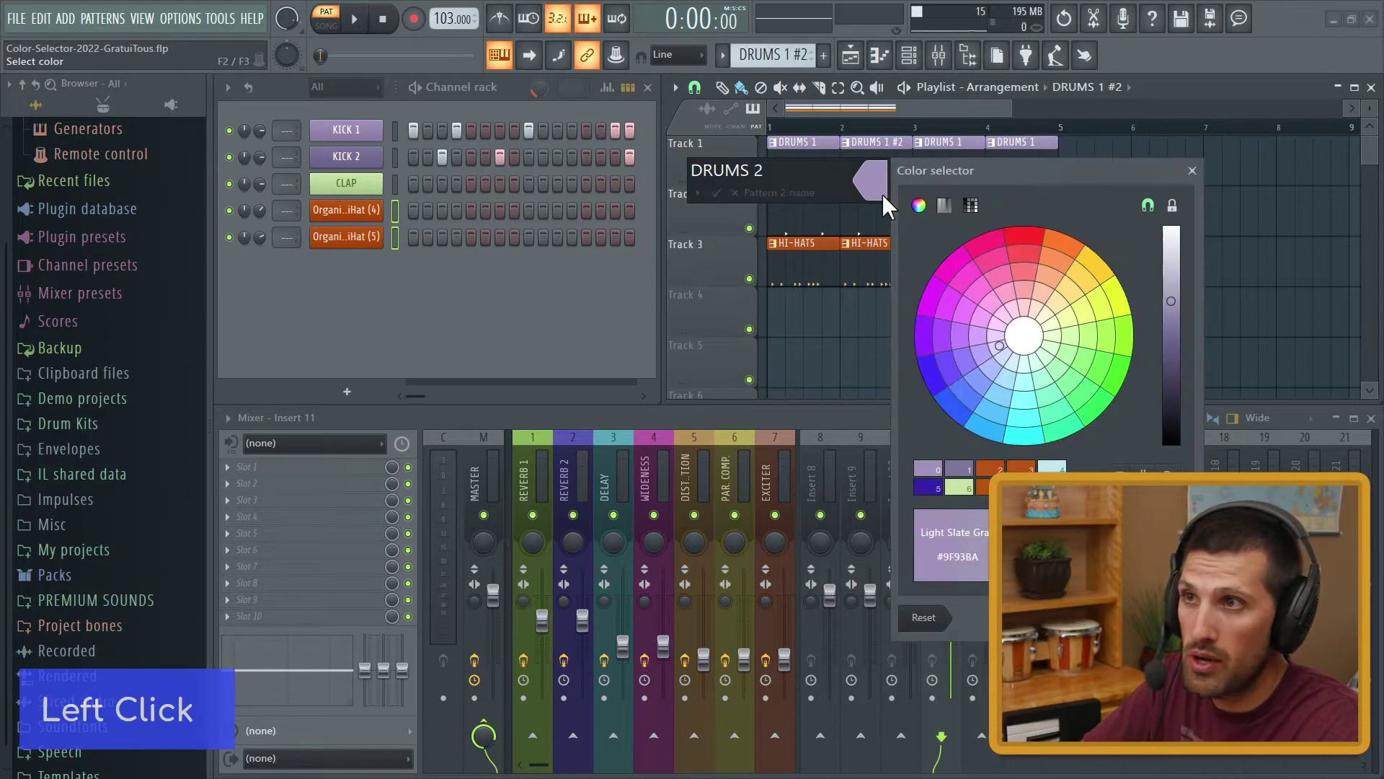
click(1175, 339)
key(Return)
key(Return)
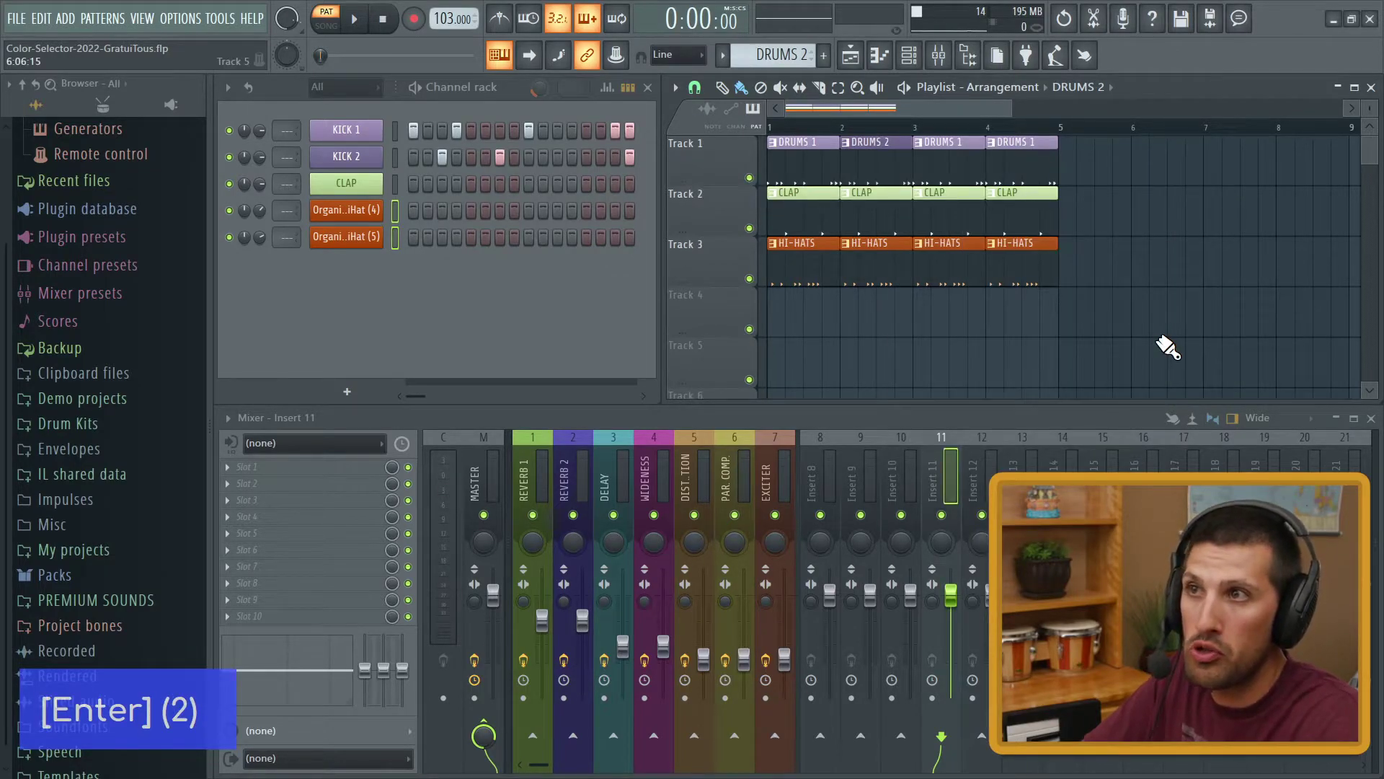
- Replace the bar 4 clip on Track 1 with DRUMS 2, and make the bar 4 CLAP clip on Track 2 unique
mouse_move(1050, 170)
mouse_down()
mouse_move(927, 171)
mouse_move(1069, 185)
mouse_up()
right_click(1074, 187)
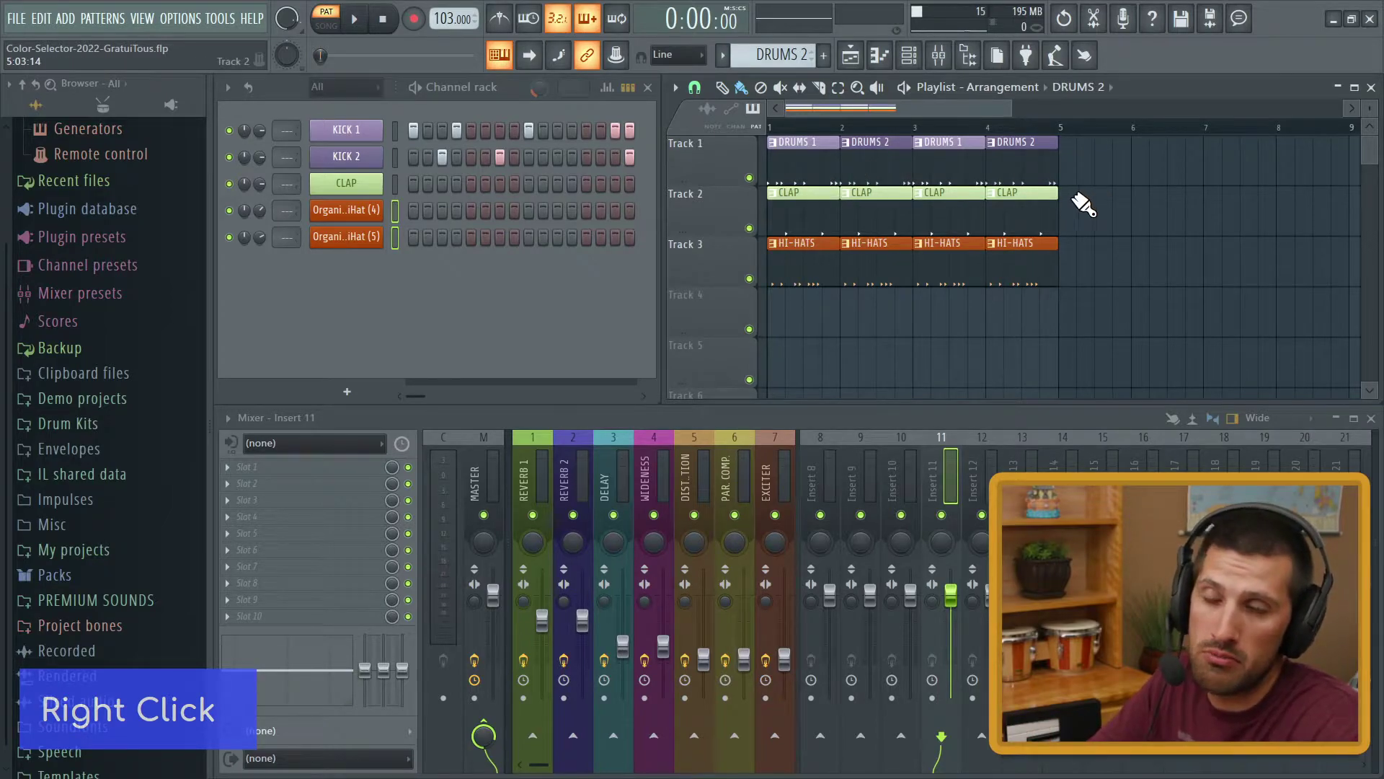
right_click(994, 206)
click(1044, 298)
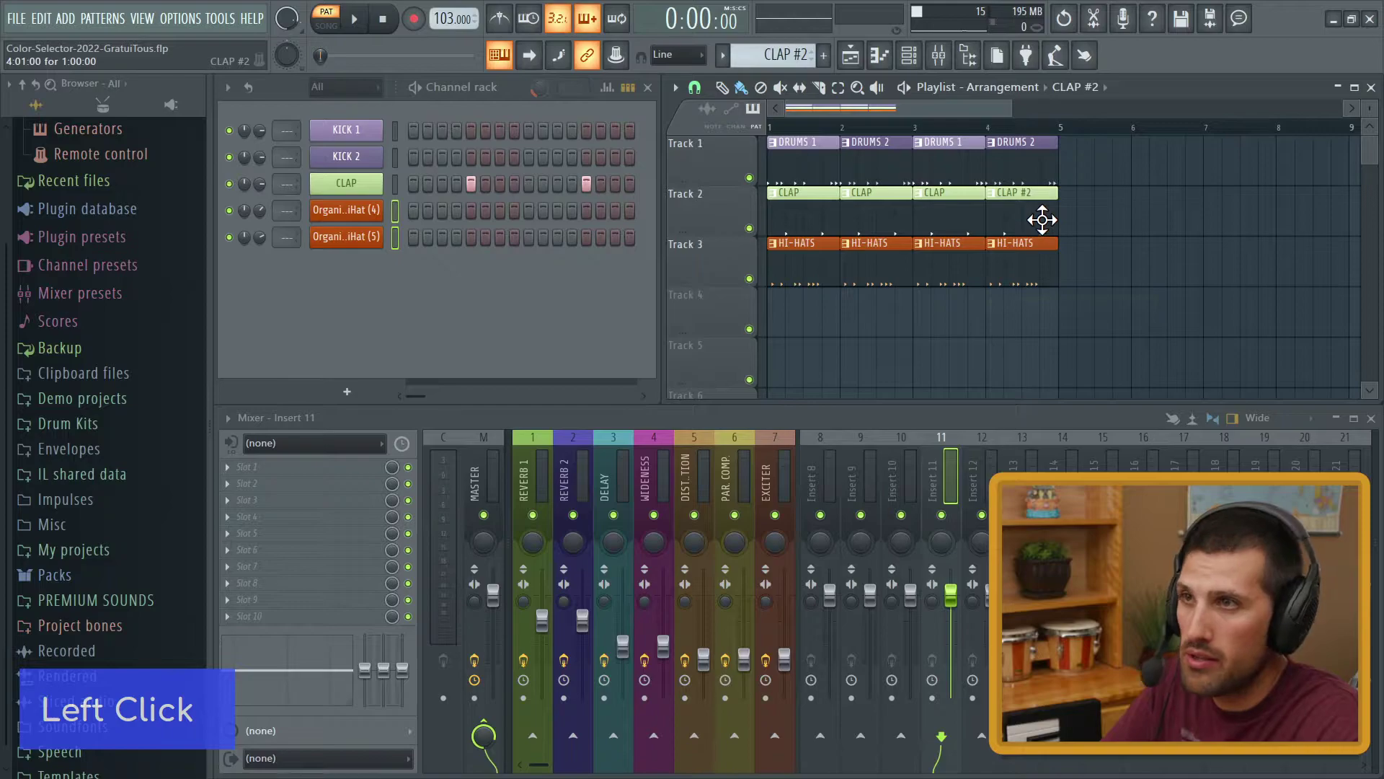
- Give the CLAP #2 pattern a darker green shade by lowering its luminance, keeping its name
key(F2)
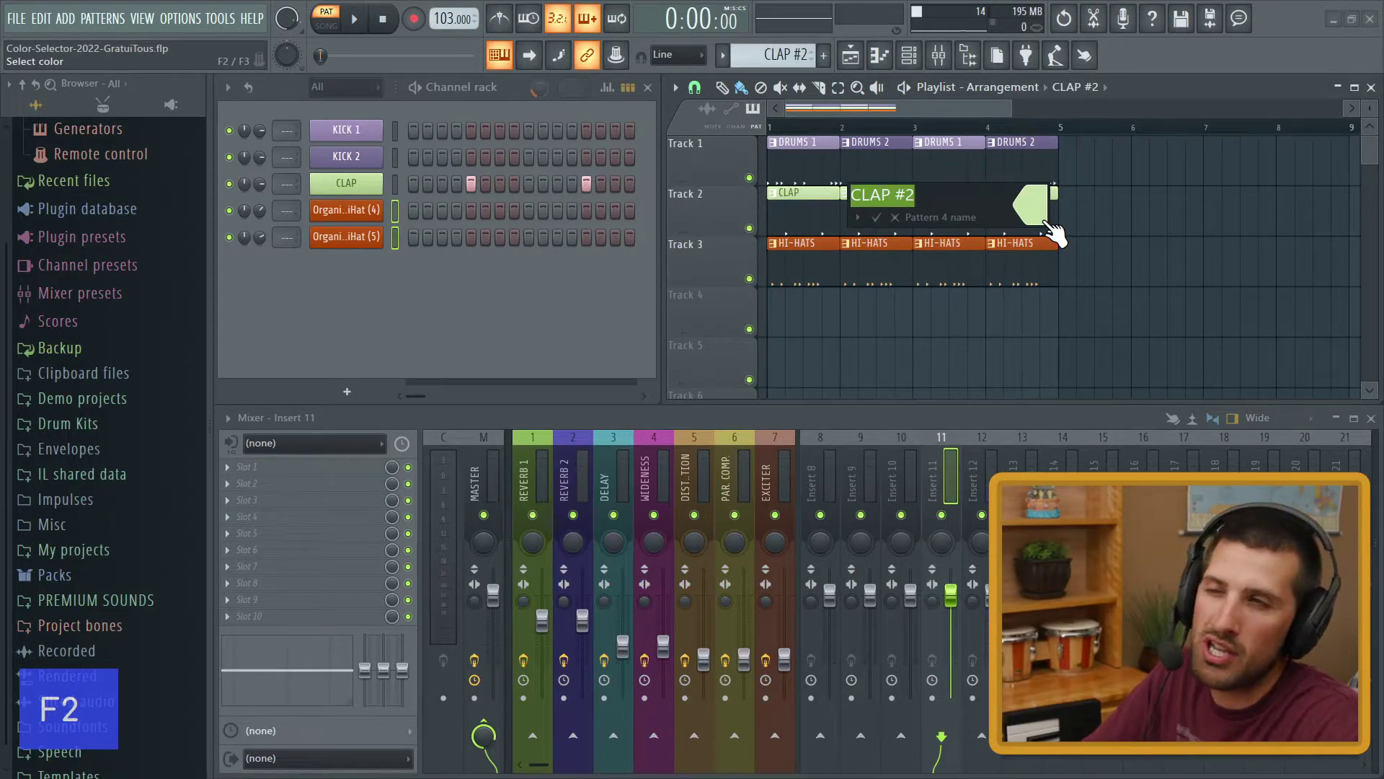
key(Return)
key(F2)
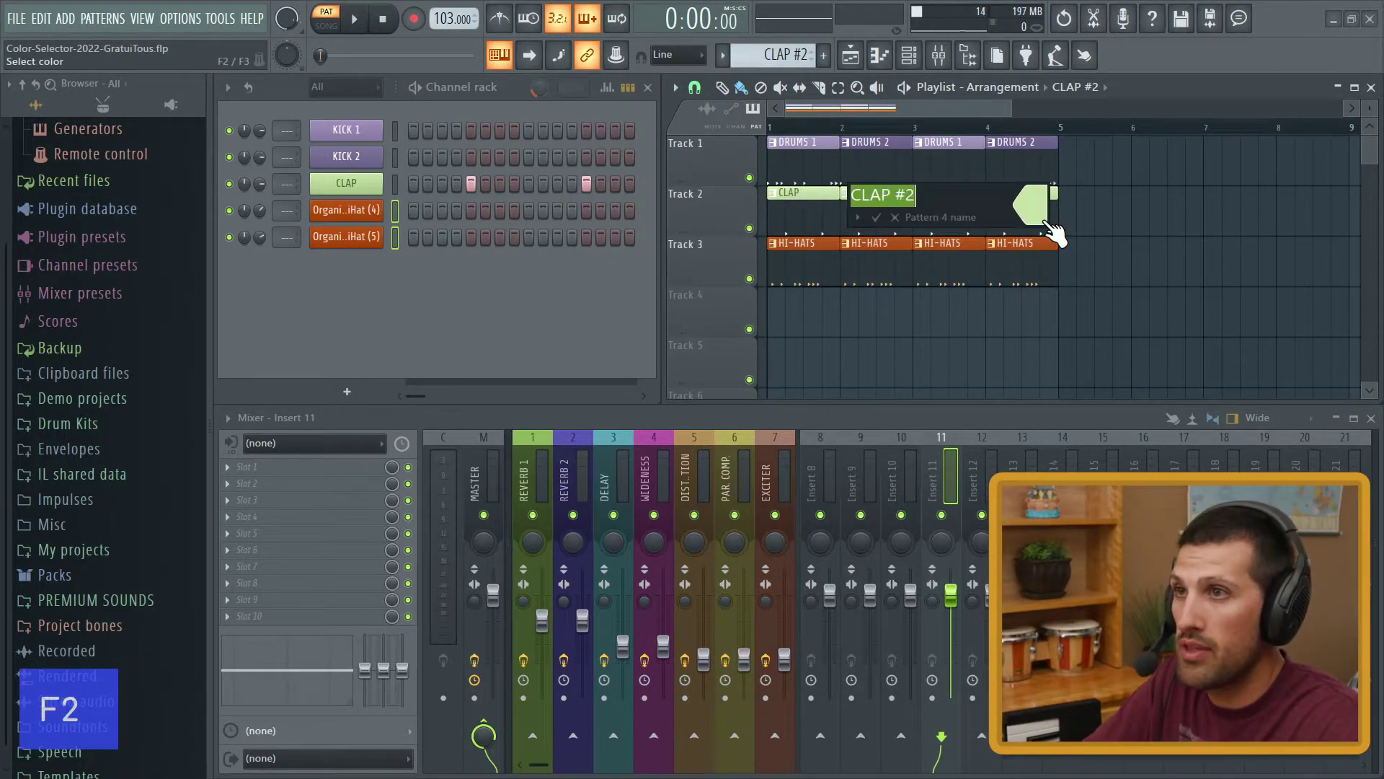
click(1046, 221)
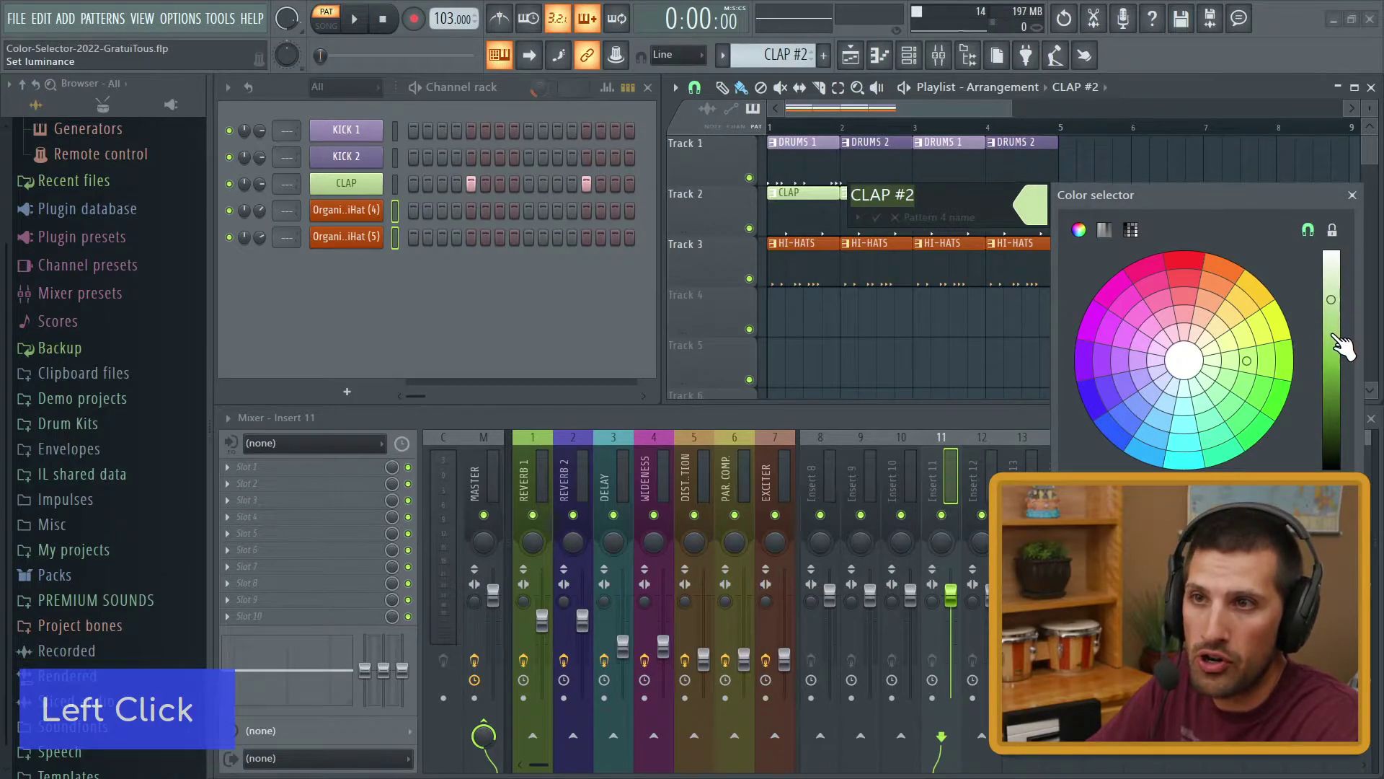
key(Return)
key(Return)
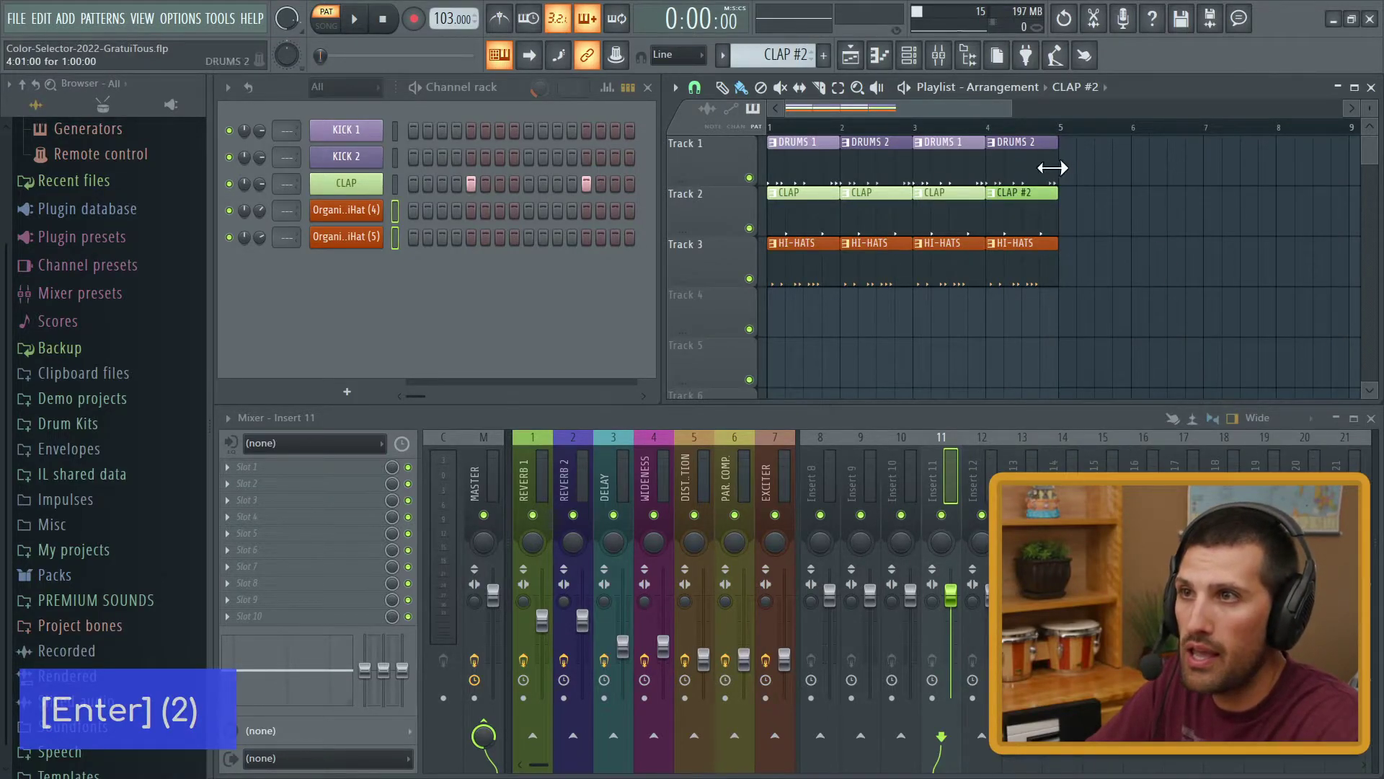
- Add an extra hit on step 15 of the CLAP channel in the CLAP #2 pattern
click(1010, 224)
click(631, 183)
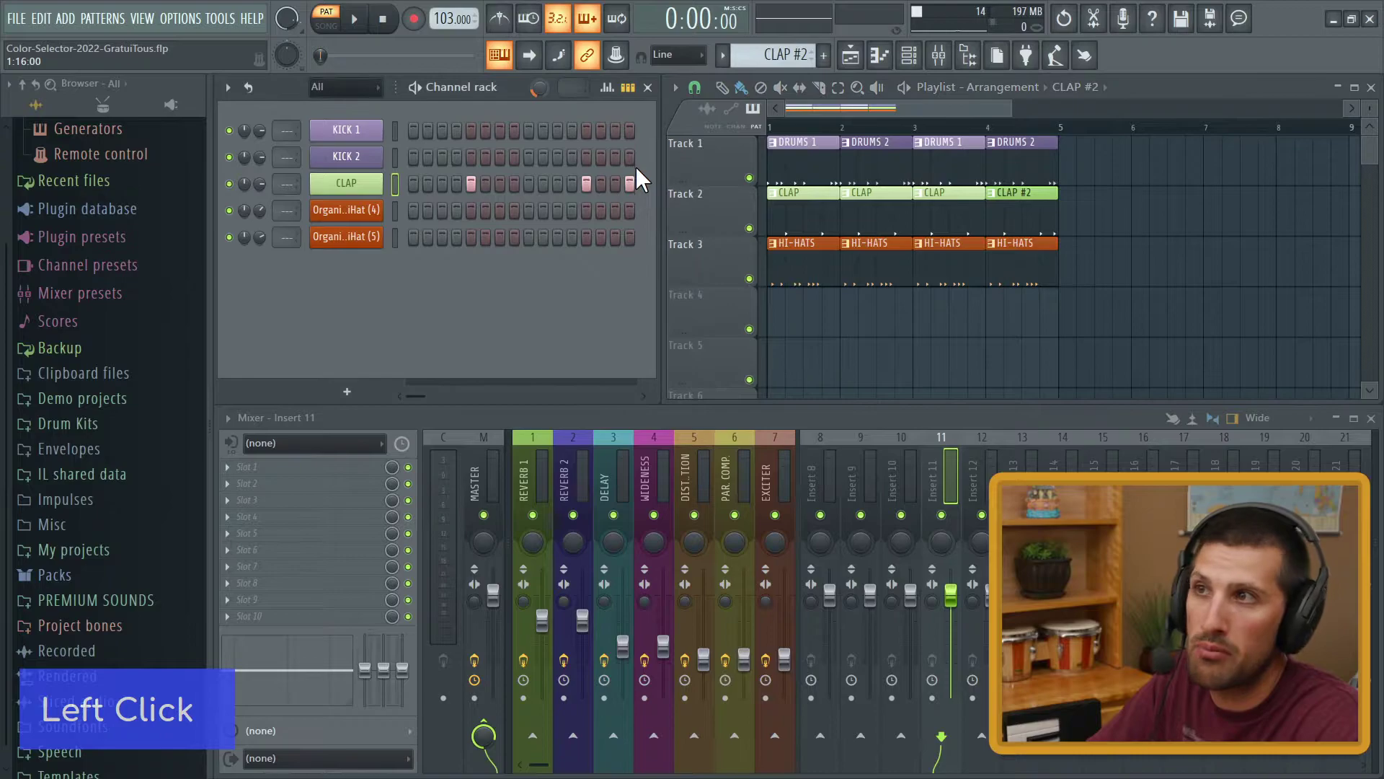
right_click(630, 183)
click(615, 183)
right_click(1133, 230)
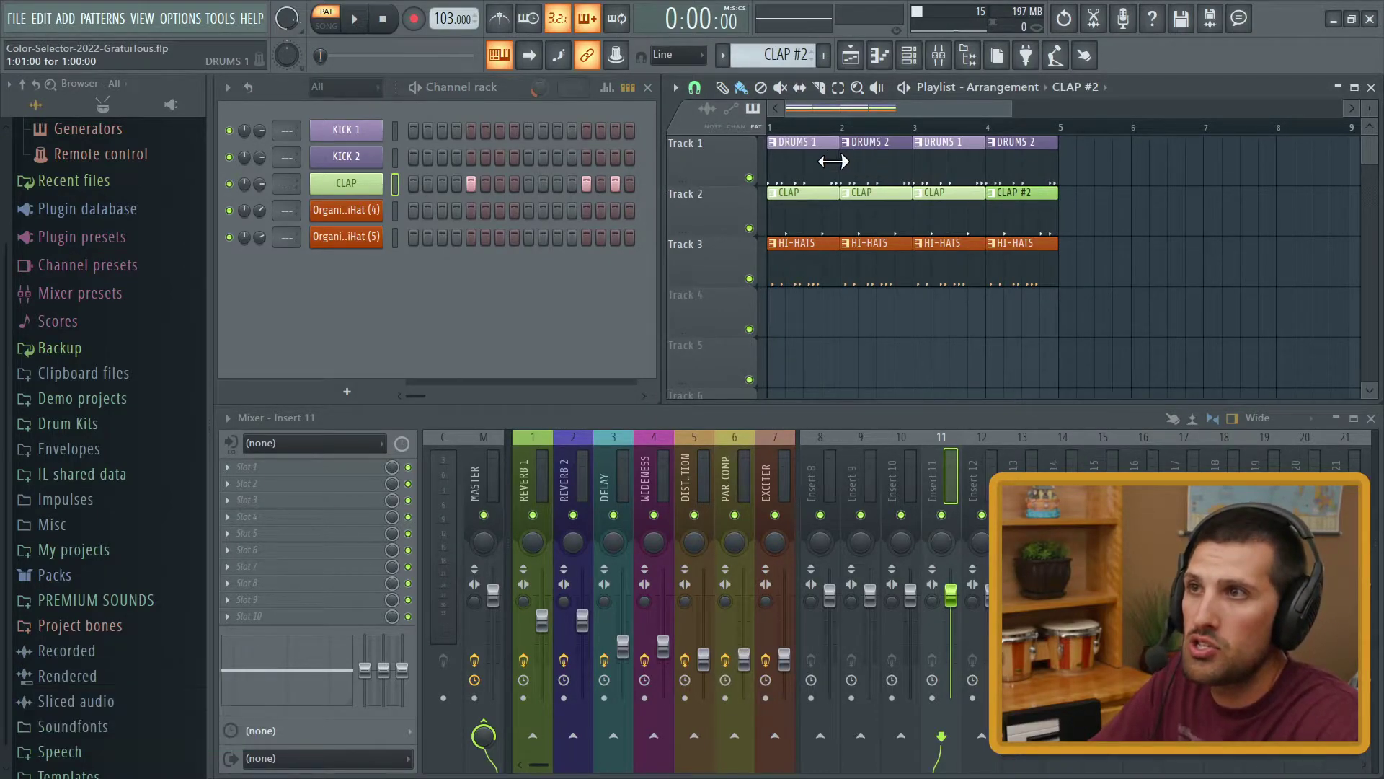
- In the DRUMS 2 pattern, add a KICK 1 hit on step 11 and a KICK 2 hit on step 12
click(808, 148)
click(875, 154)
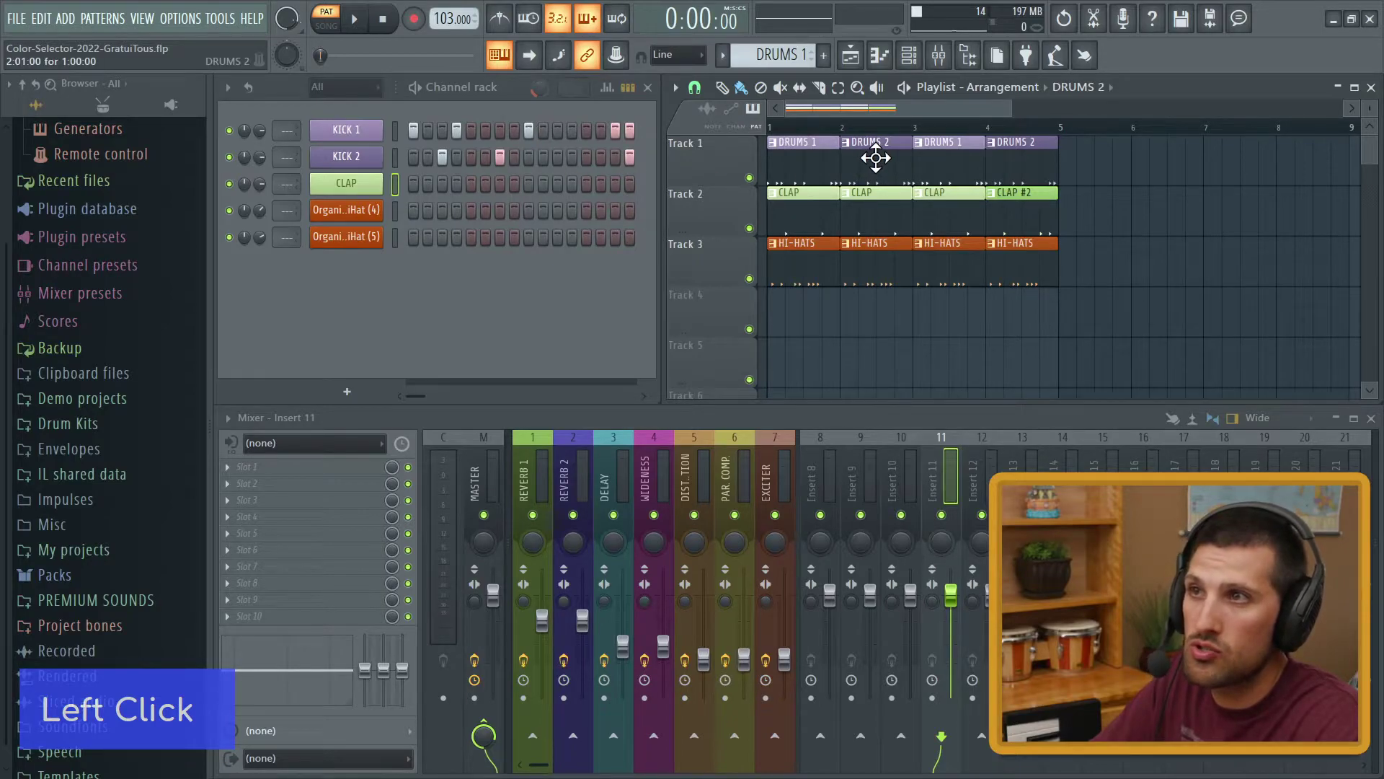
click(807, 165)
double_click(856, 170)
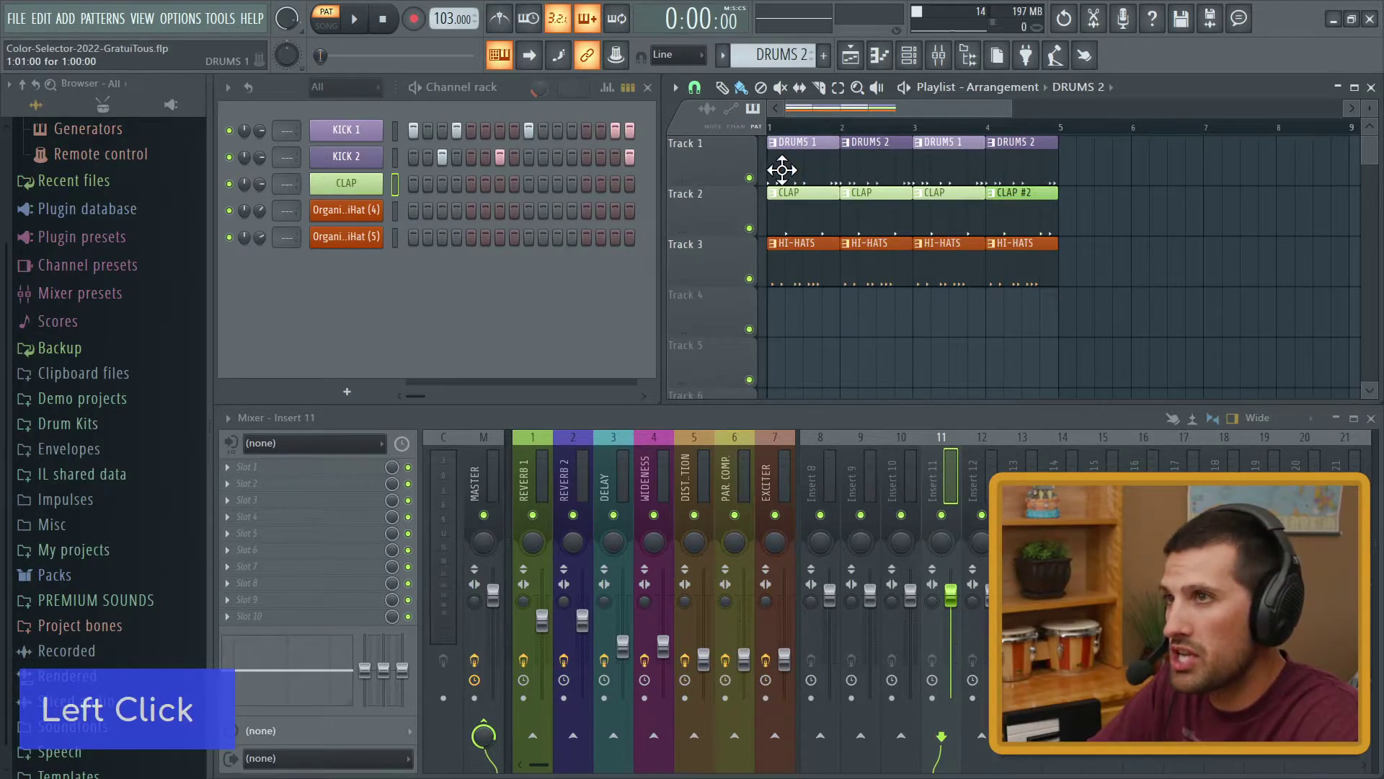
click(557, 130)
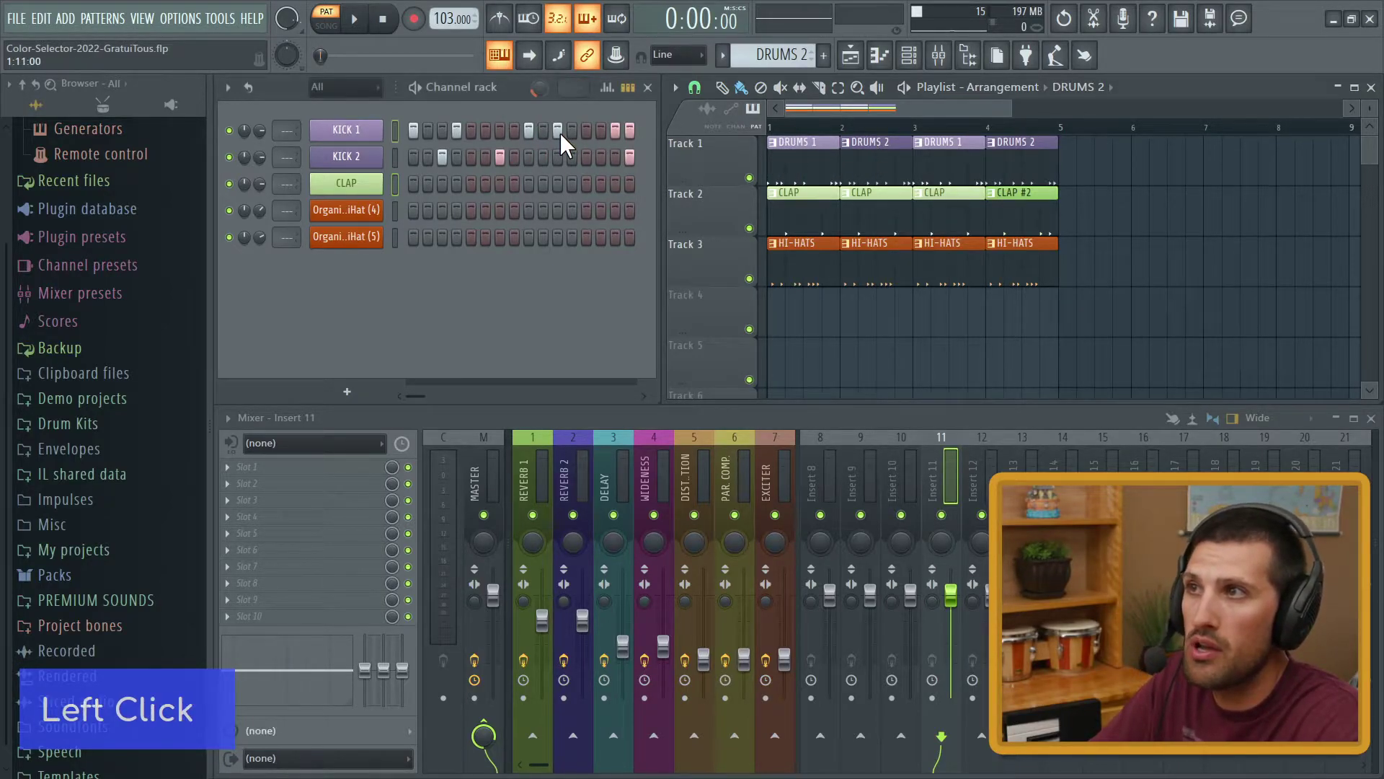
click(571, 157)
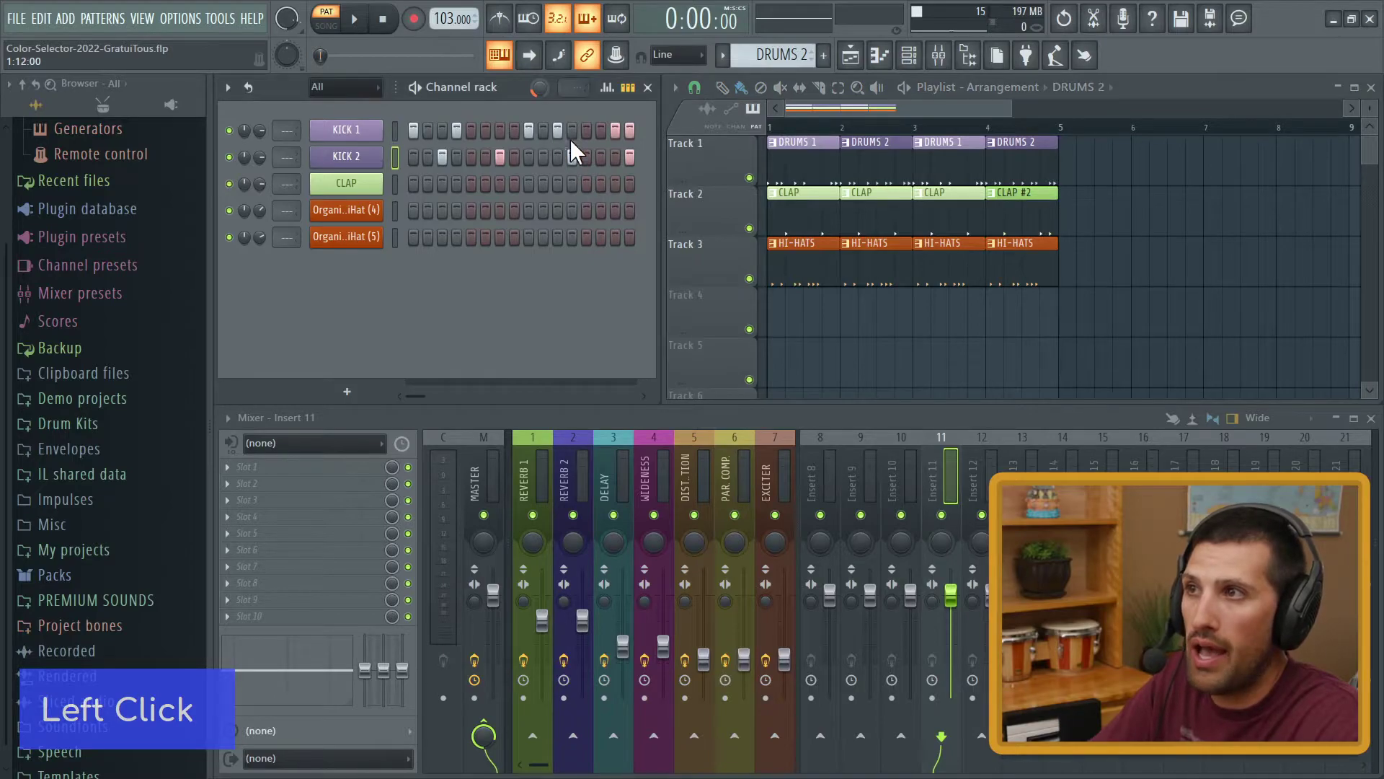
- Compare the kick steps of the DRUMS 1 and DRUMS 2 patterns by switching between their first clips
click(798, 170)
click(858, 172)
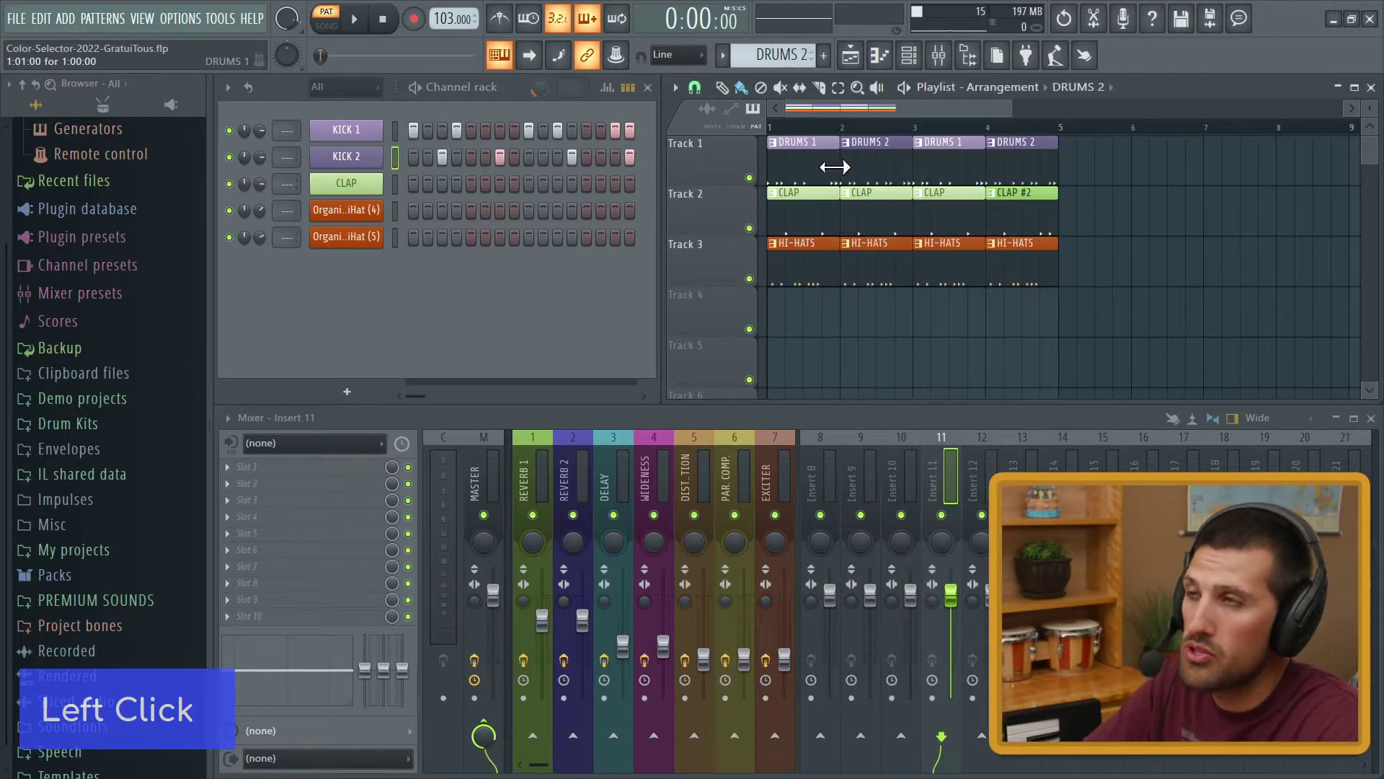
double_click(812, 166)
double_click(871, 168)
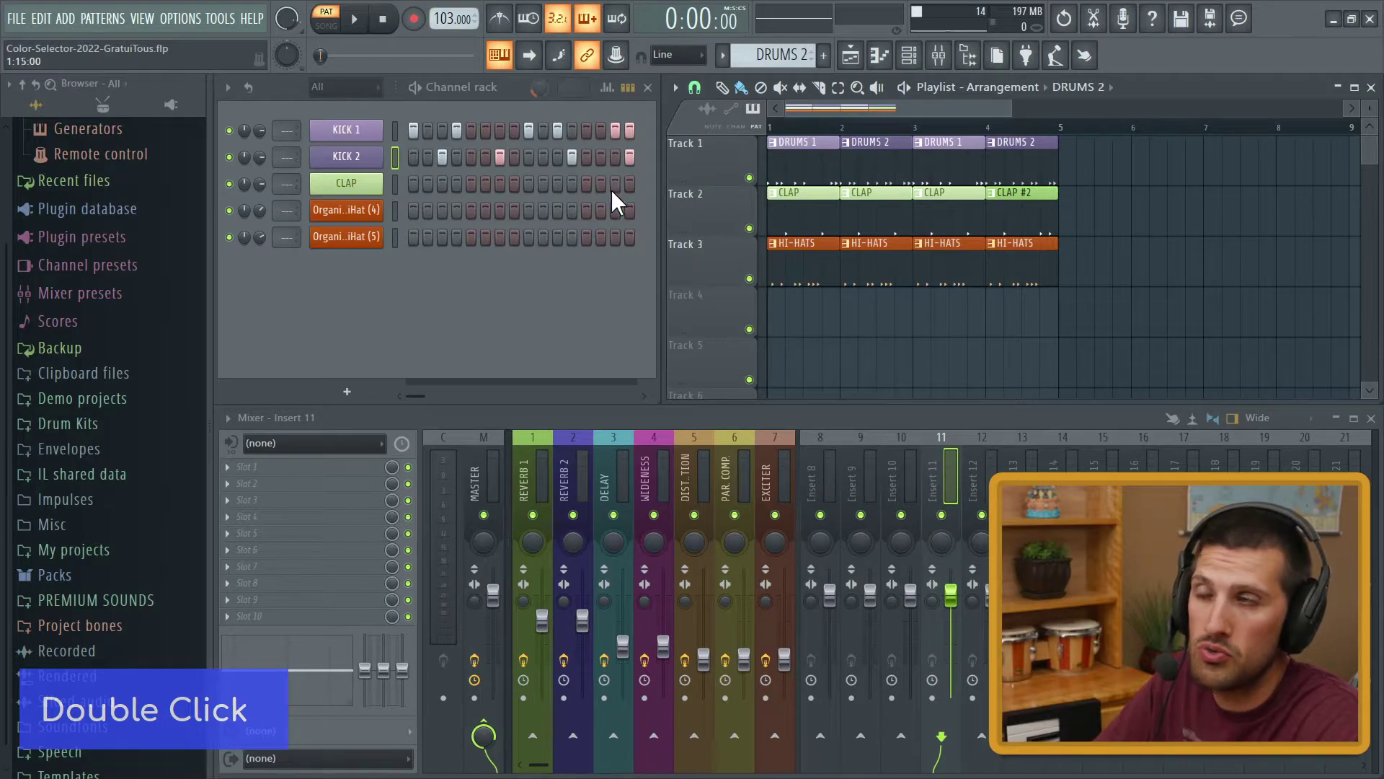
click(776, 163)
double_click(863, 159)
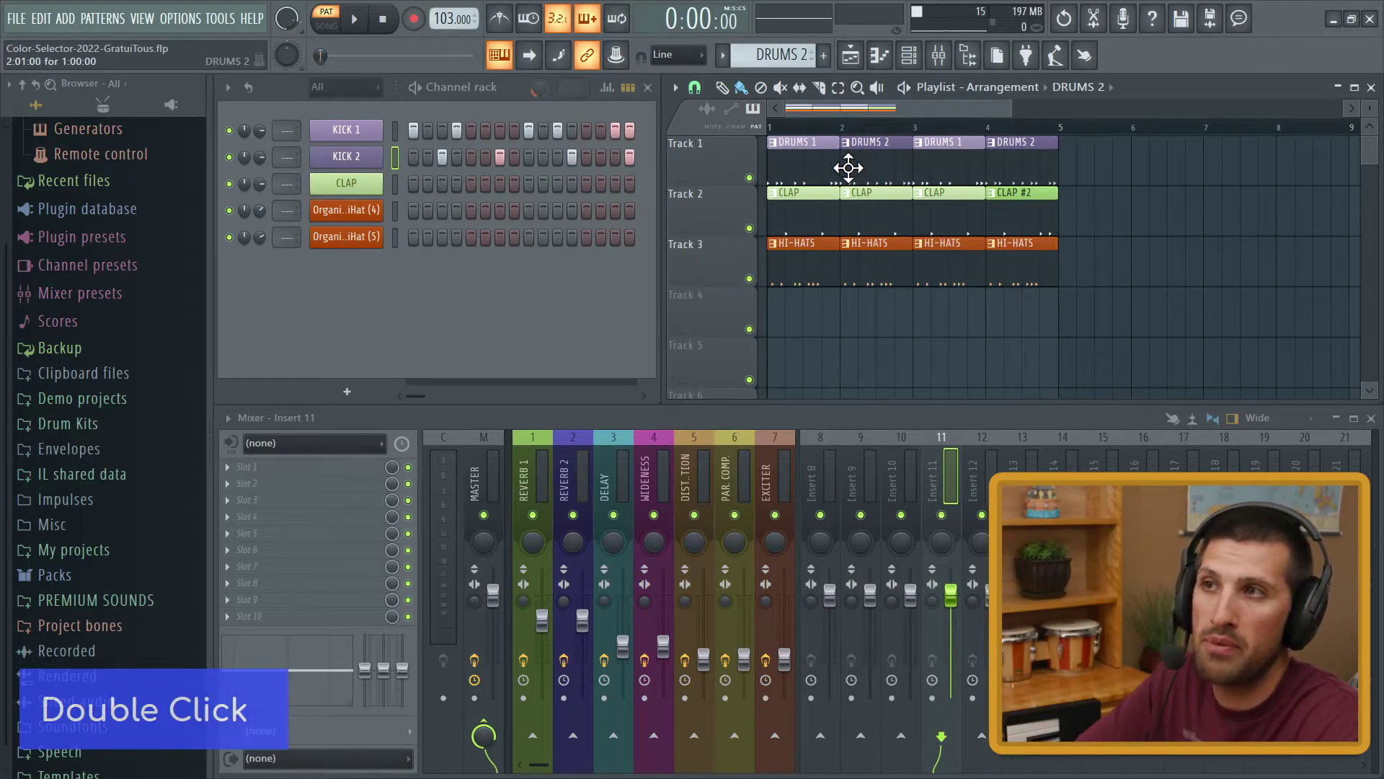
click(813, 170)
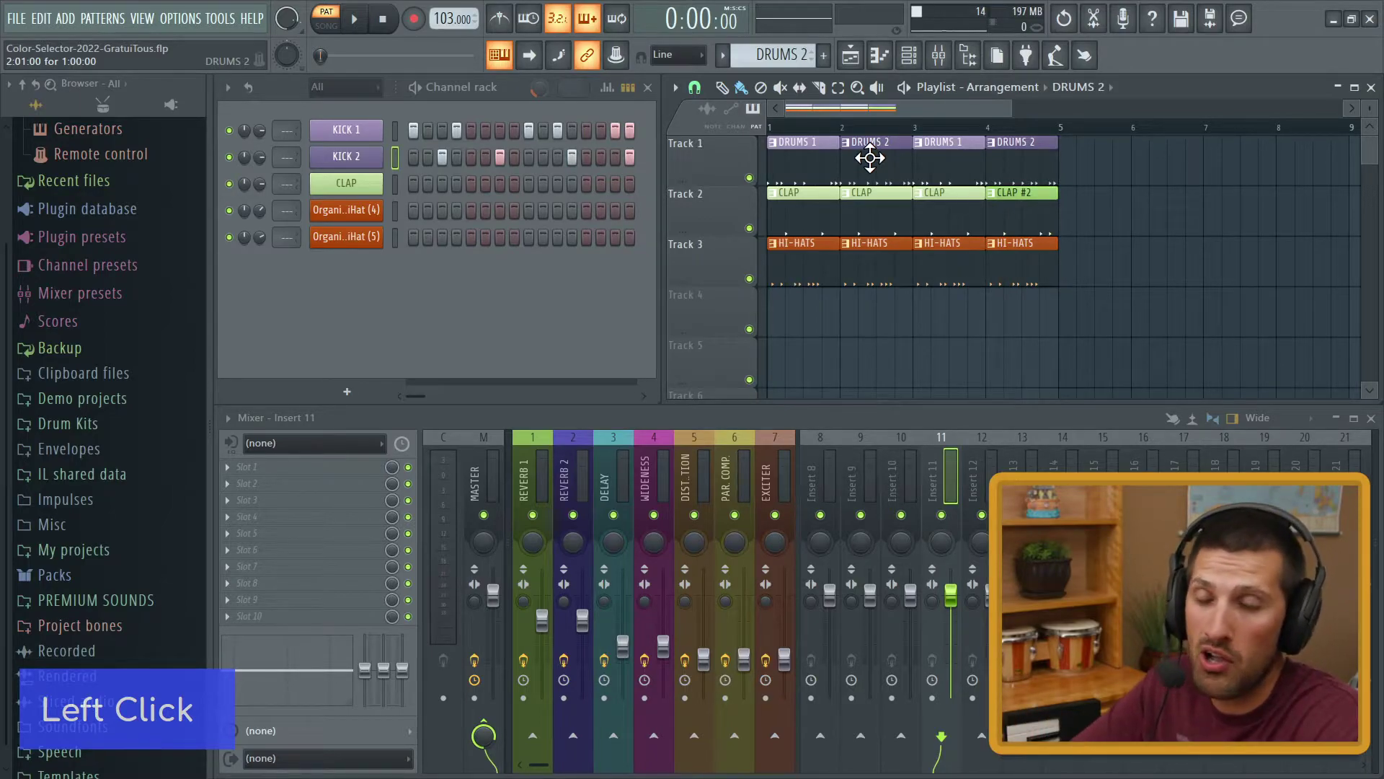
- Compare the CLAP and CLAP #2 patterns, and review the DRUMS 1 and DRUMS 2 variations again
click(1016, 218)
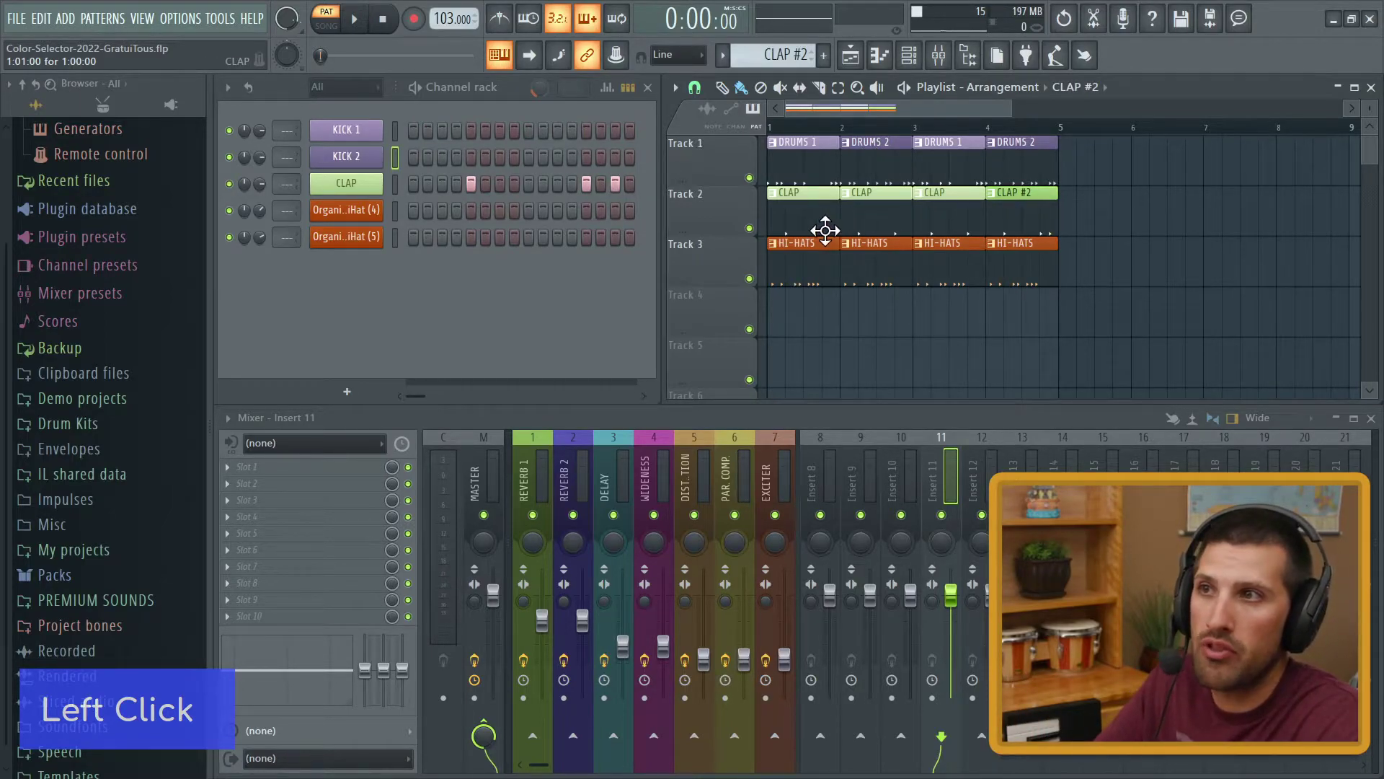
double_click(894, 217)
double_click(1005, 206)
click(1014, 158)
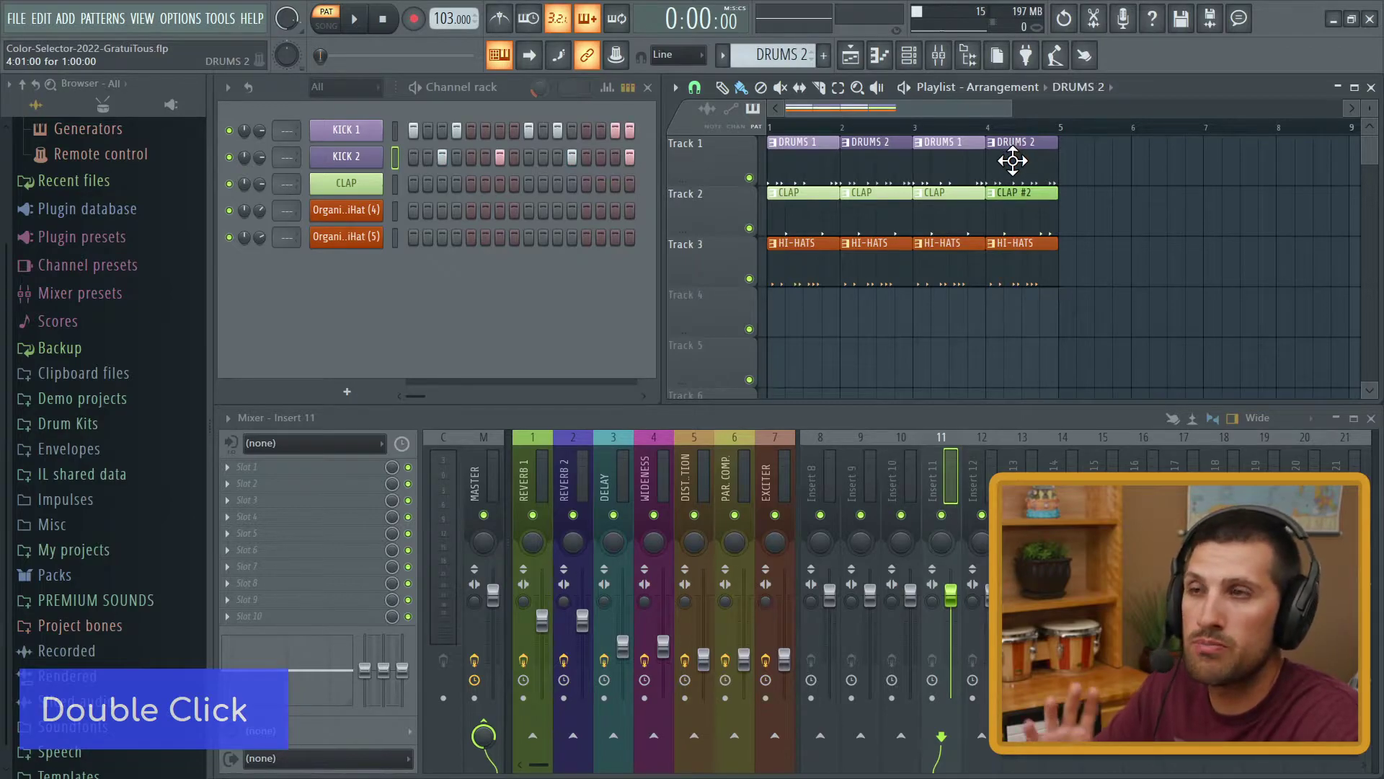
right_click(1035, 176)
click(1010, 113)
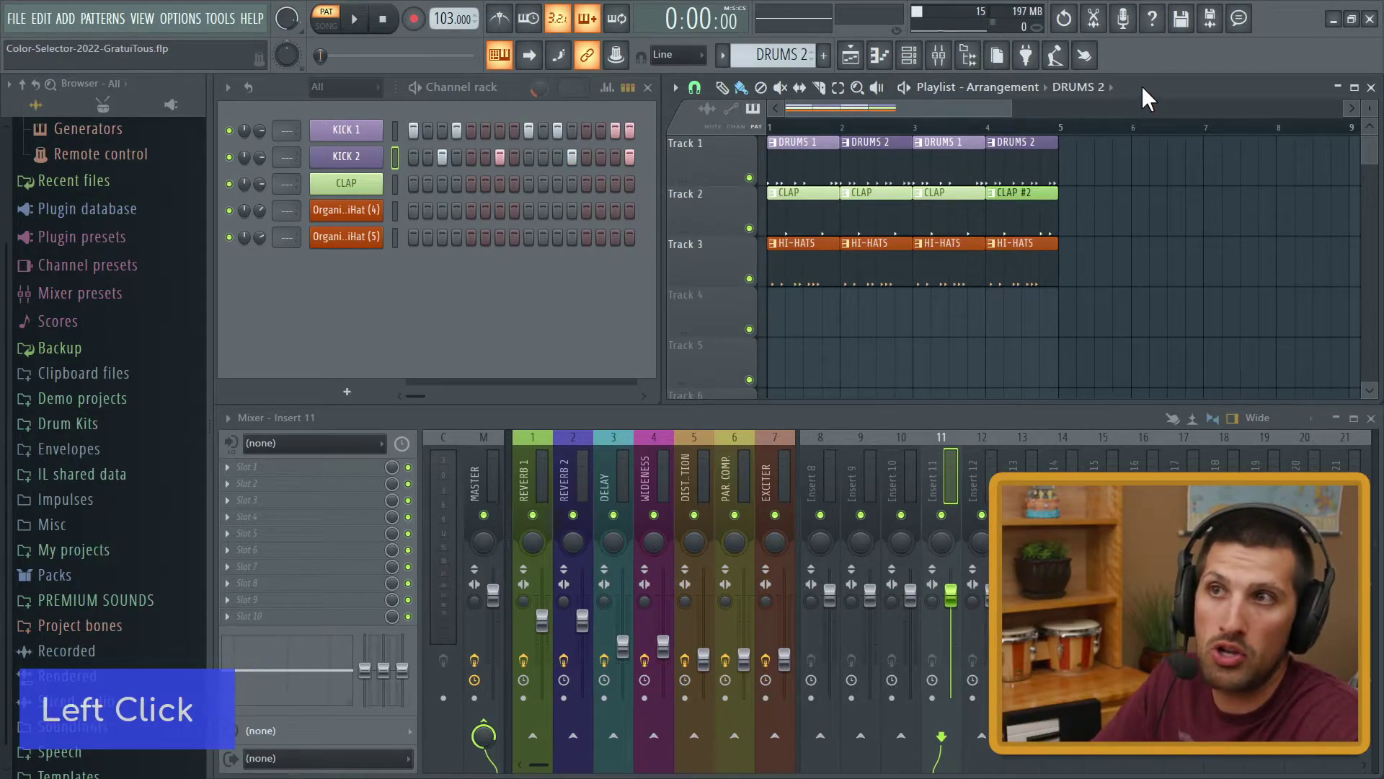
double_click(810, 163)
double_click(876, 164)
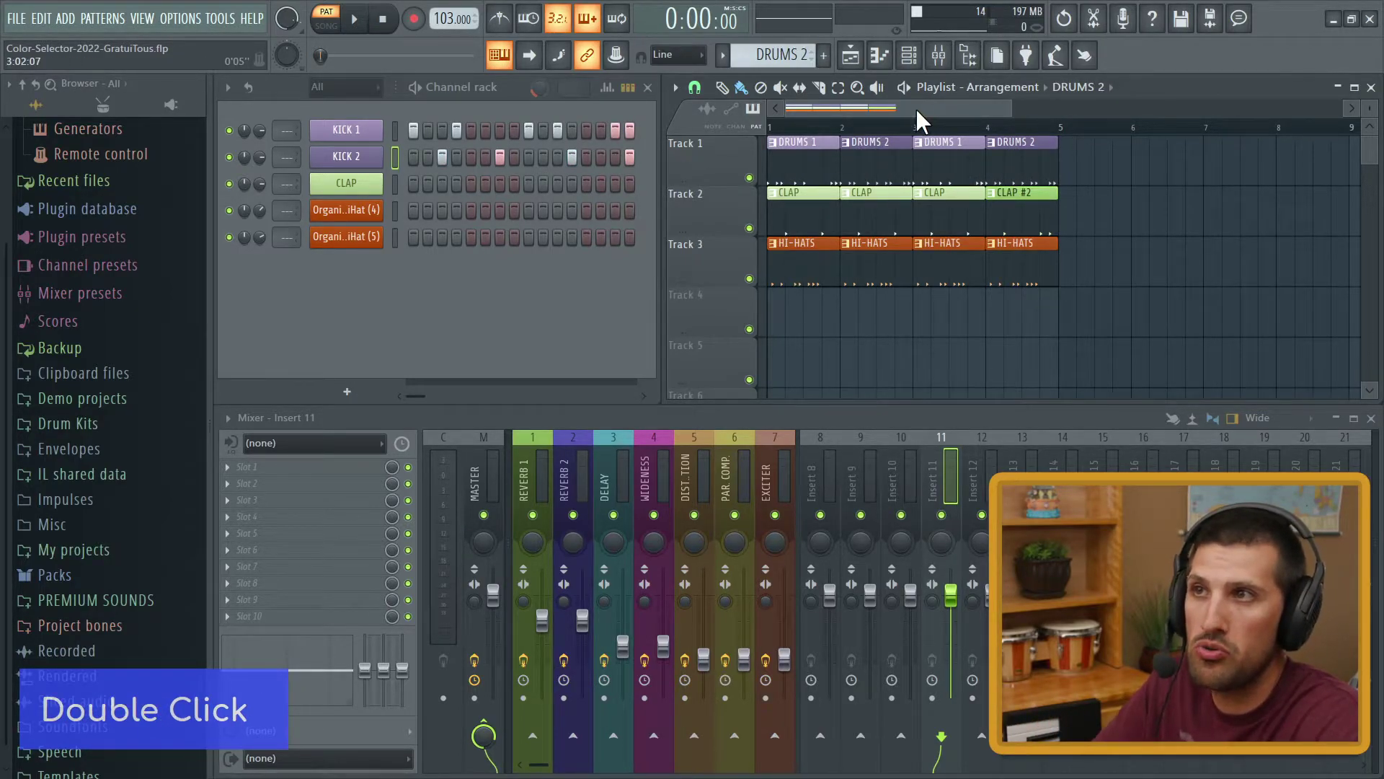
- Select the DRUMS 1 pattern and play the whole arrangement in song mode
click(787, 142)
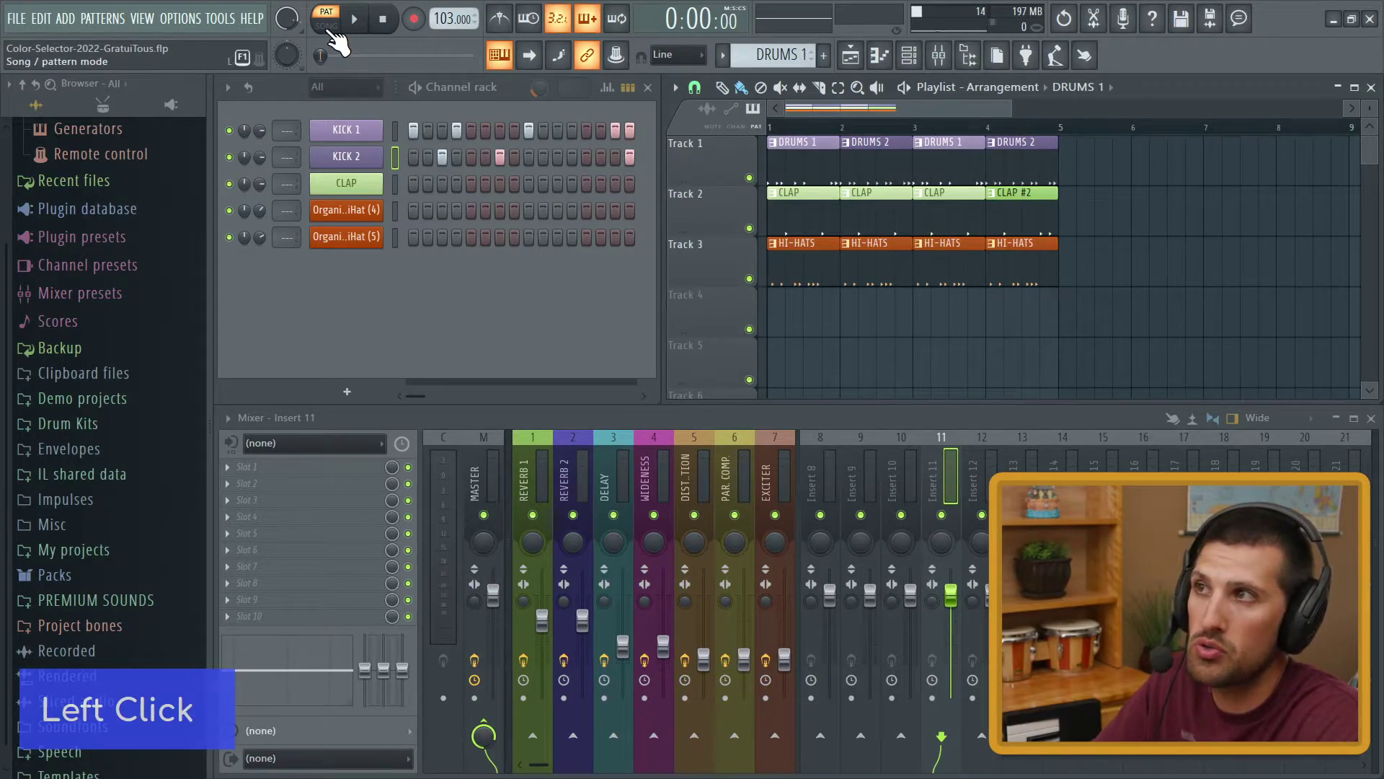
click(334, 34)
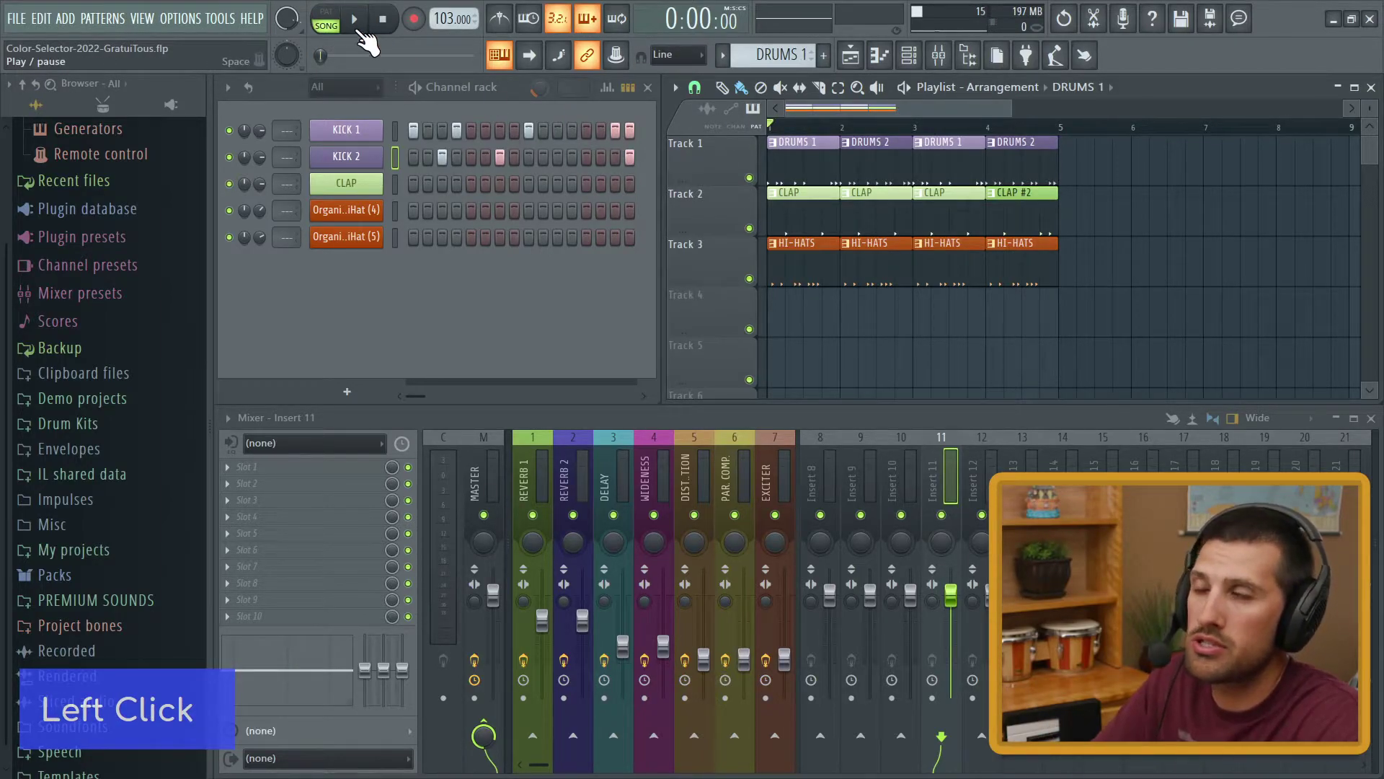
click(357, 27)
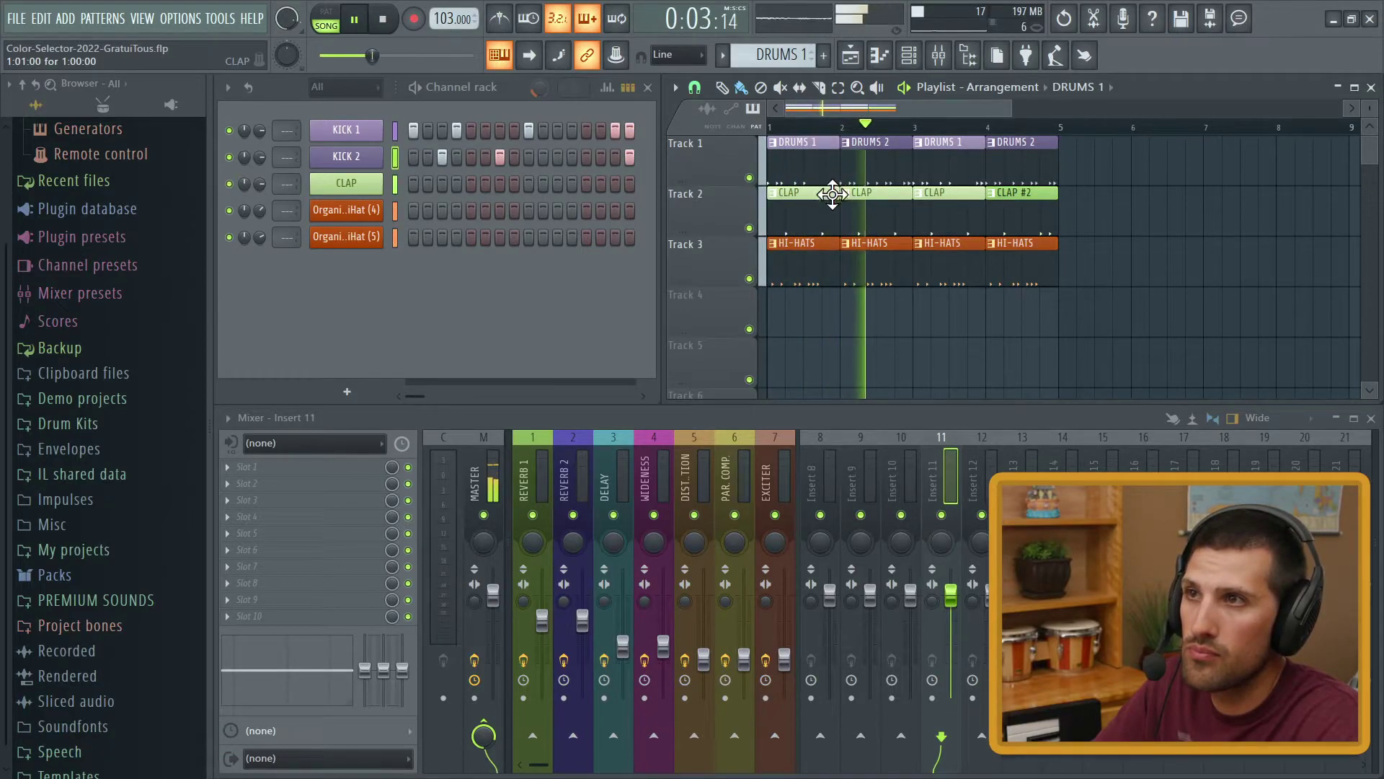
- Replay the arrangement from the start while switching from the DRUMS 1 pattern to DRUMS 2, and stop playback
key(space)
click(820, 170)
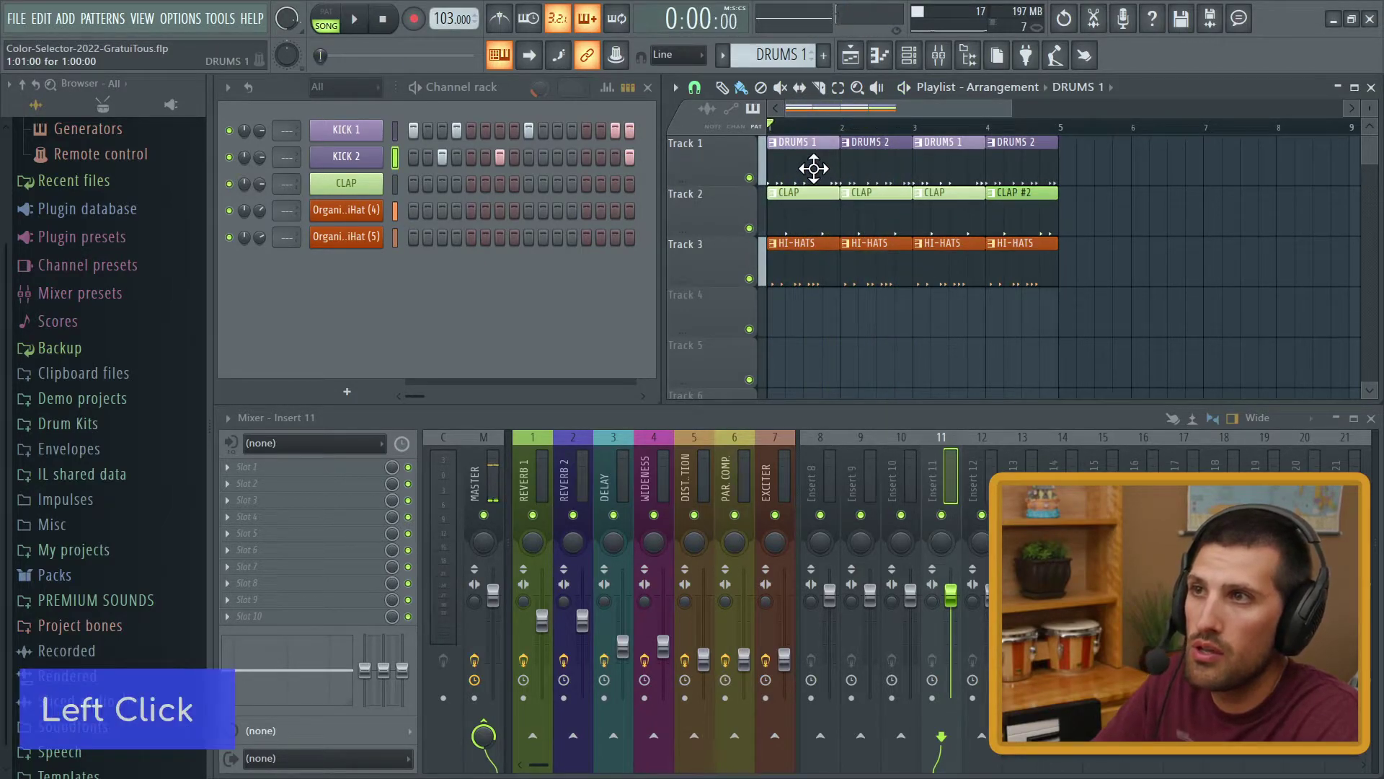
key(space)
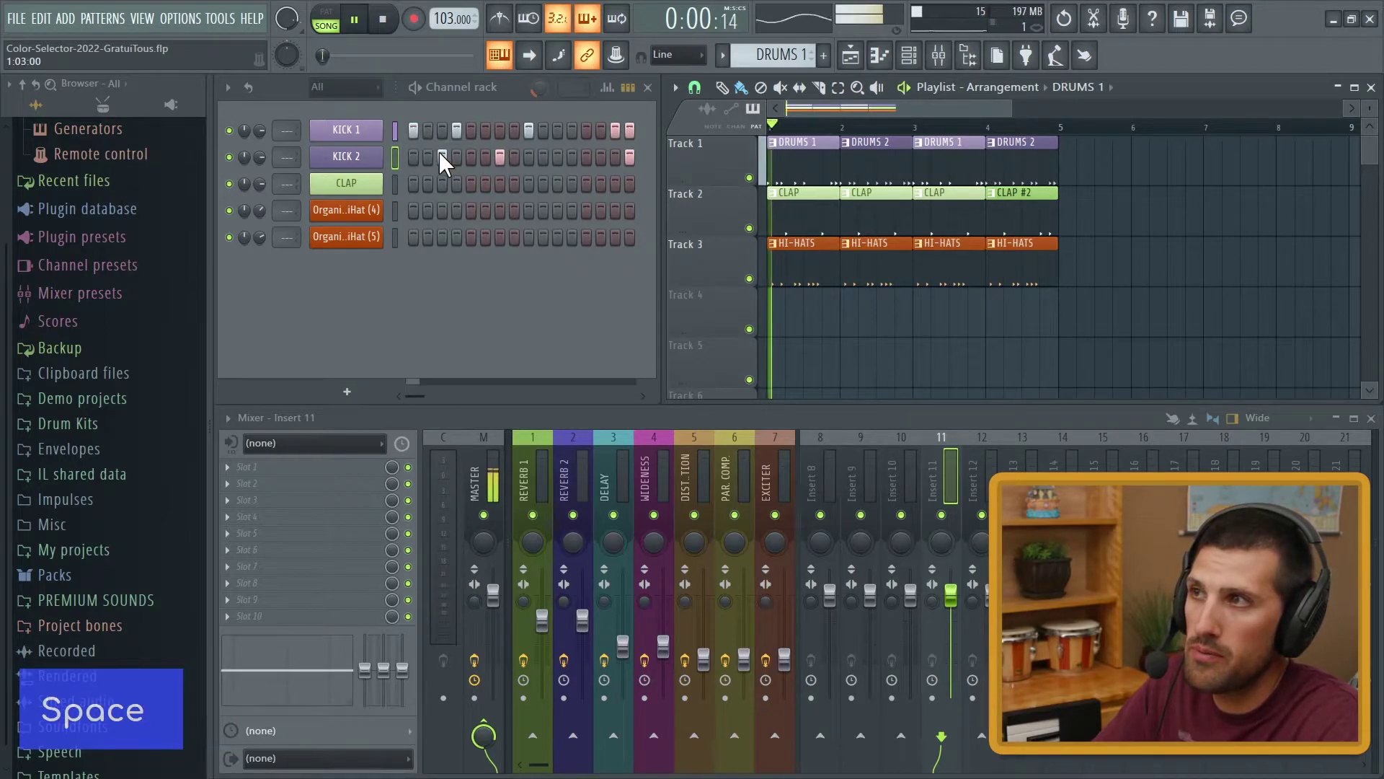
click(876, 174)
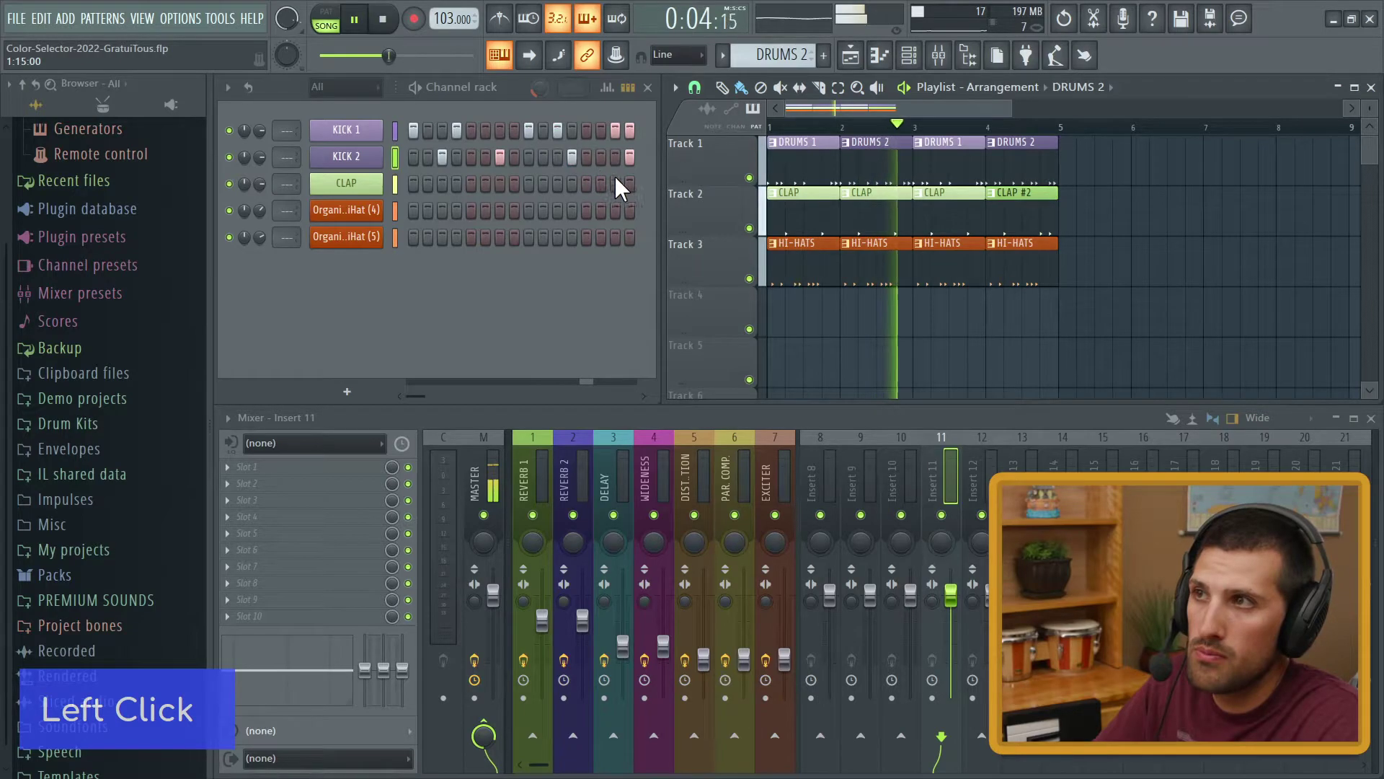
key(space)
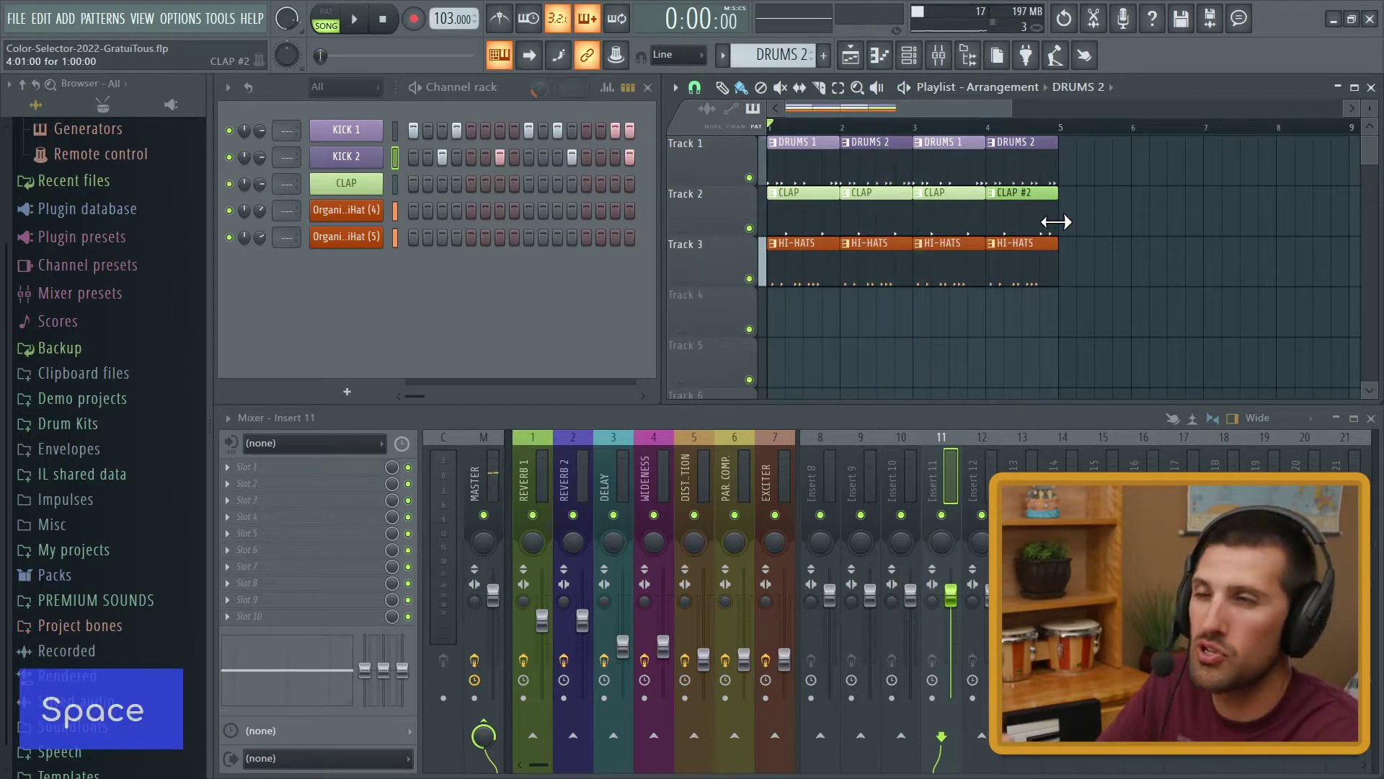
- Select all five channels and route them to consecutive mixer tracks starting from Insert 9
double_click(395, 132)
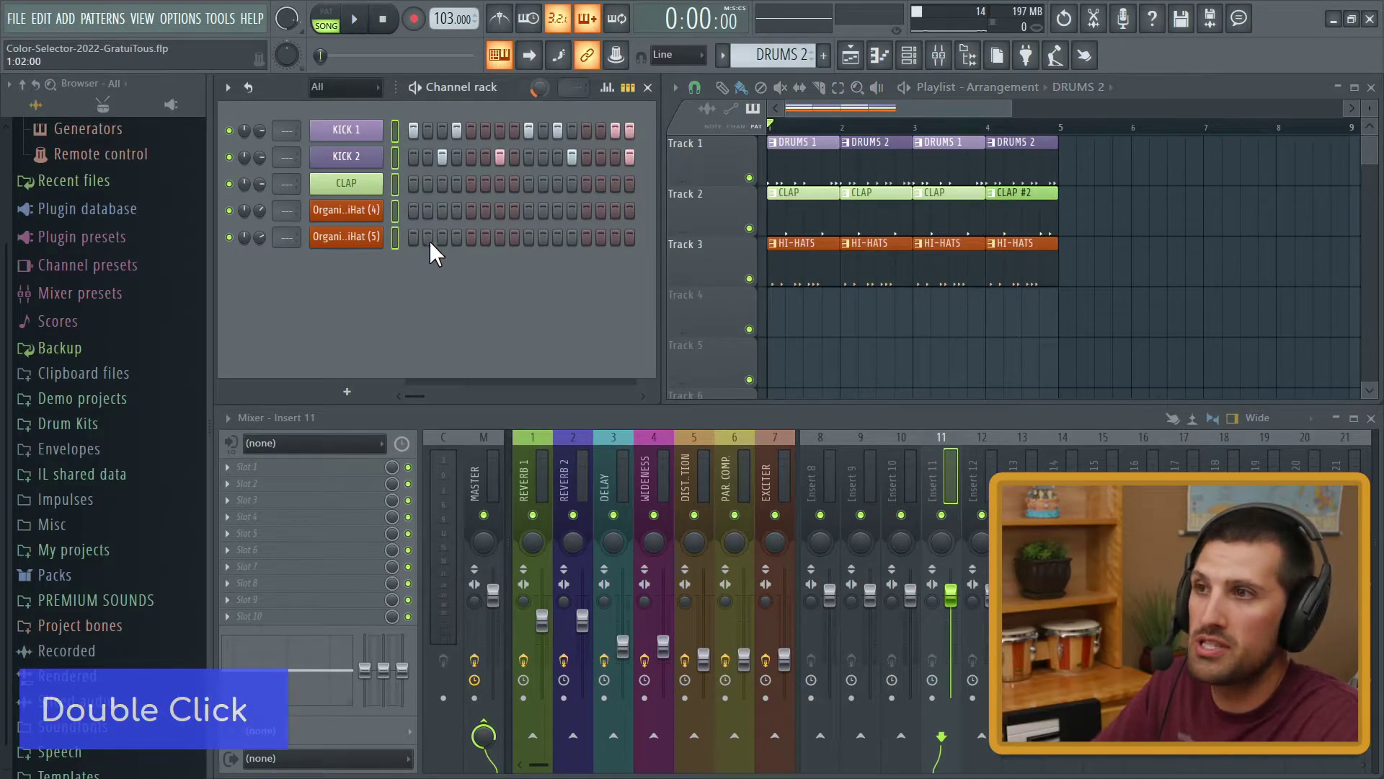
click(858, 483)
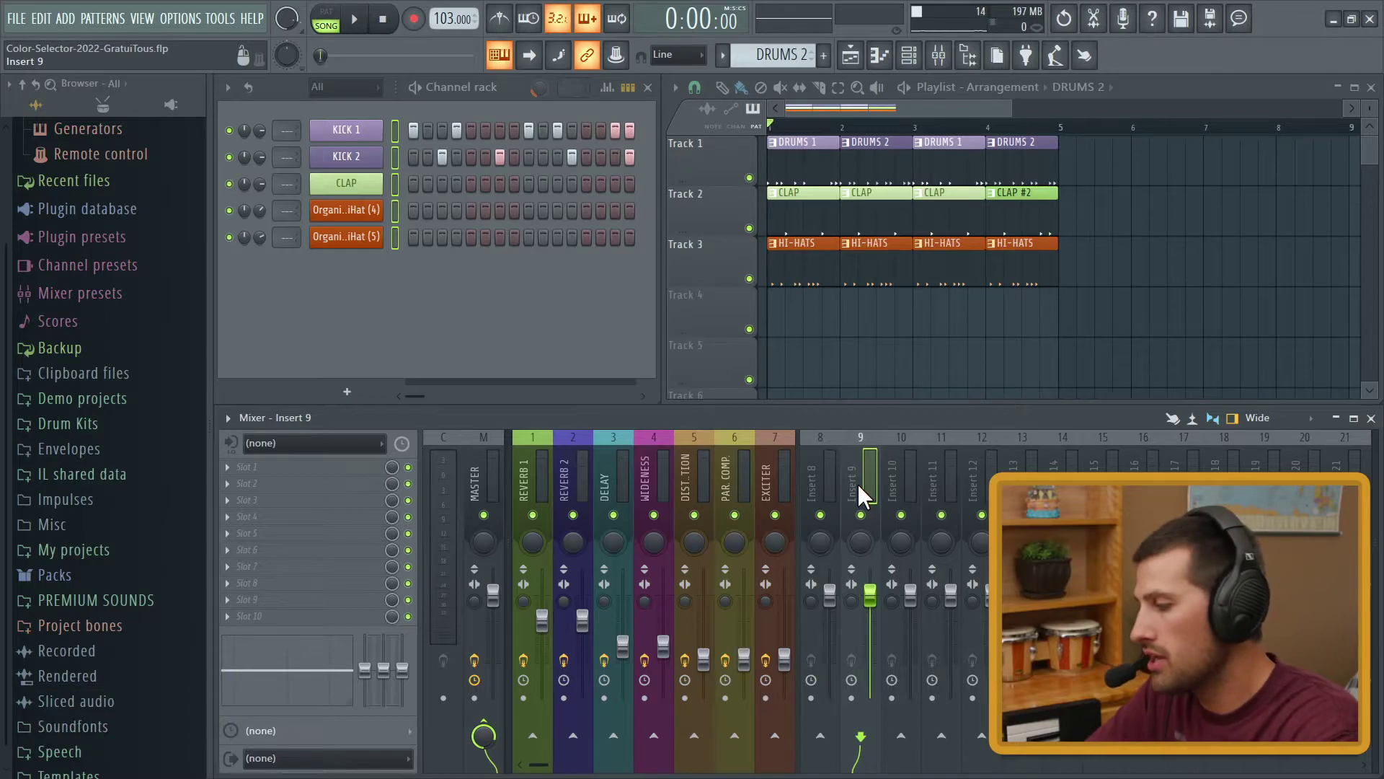
key(ctrl+shift+l)
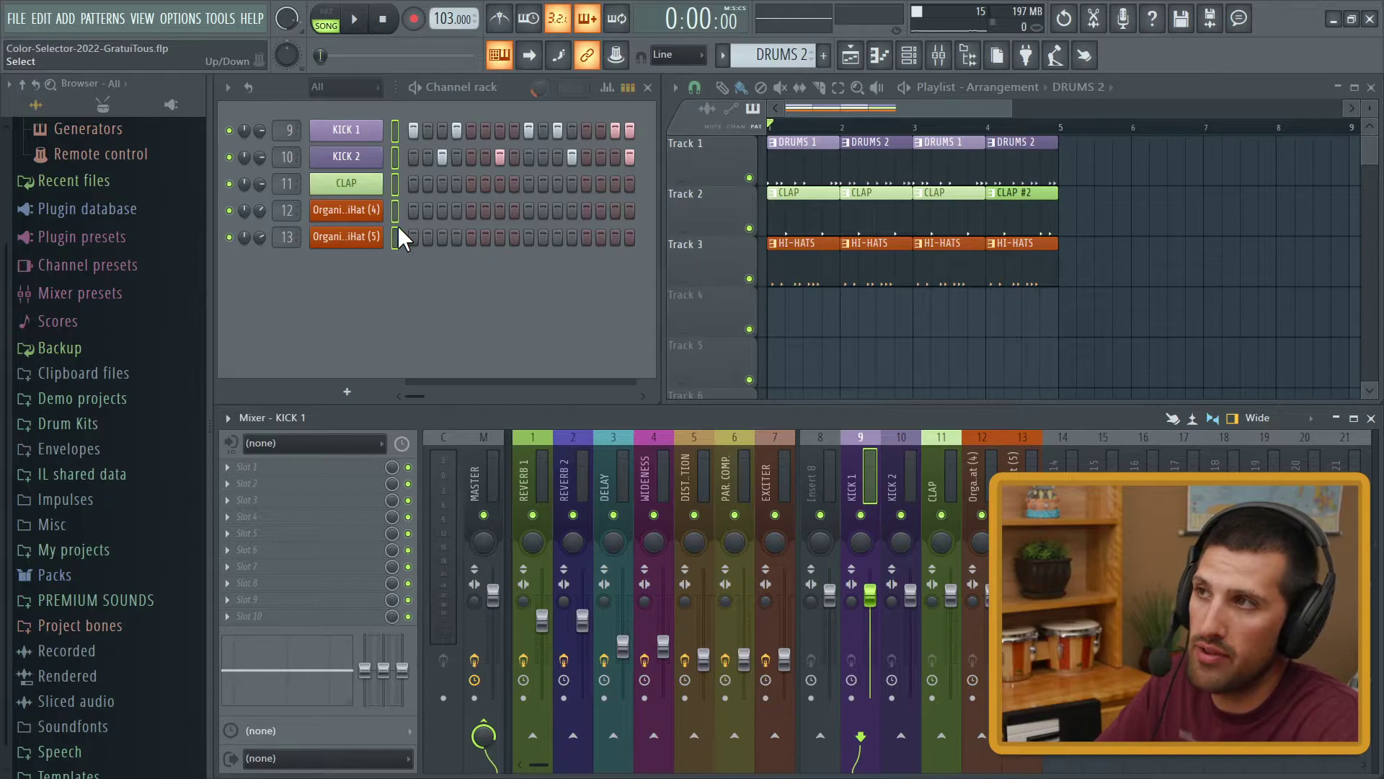
- Review the channel routing options of mixer track 9, moving the mixer up to see them and back down
right_click(857, 483)
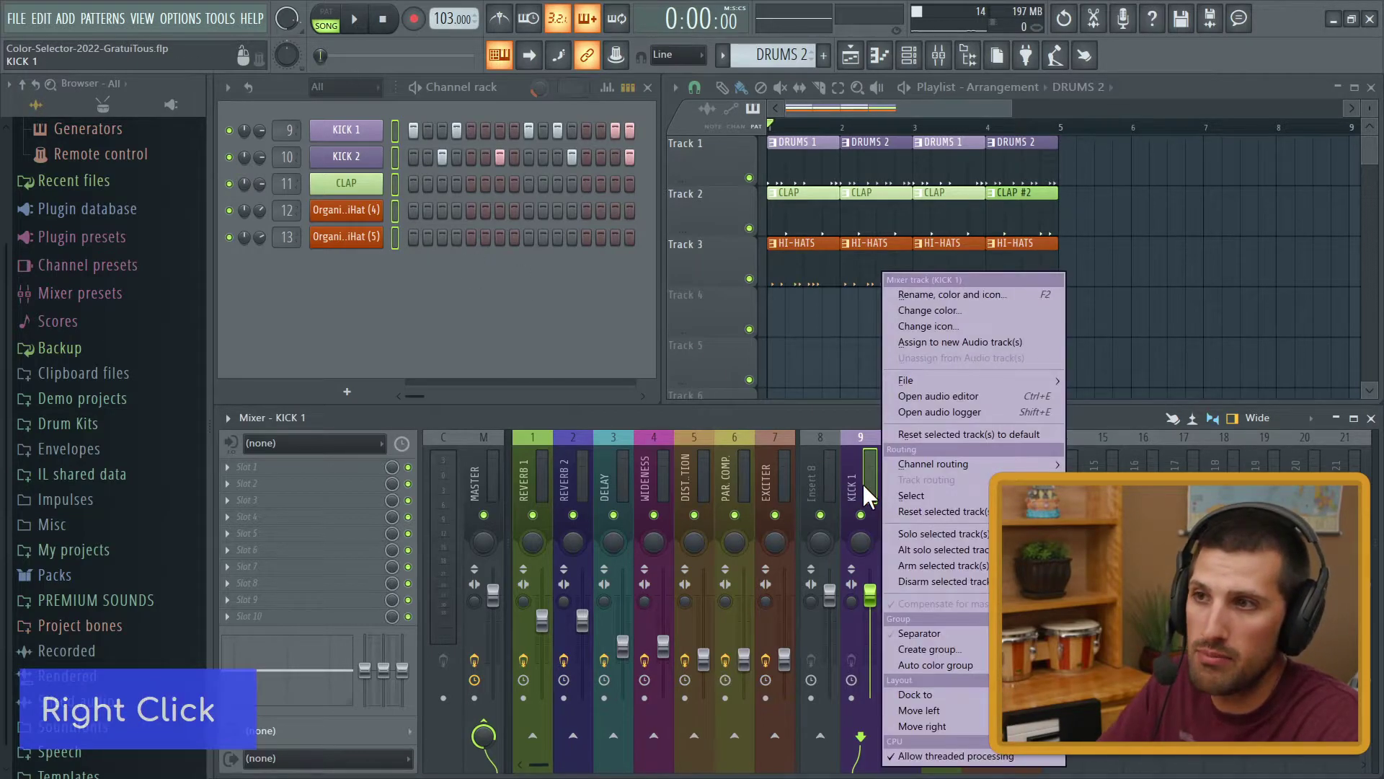
mouse_move(937, 466)
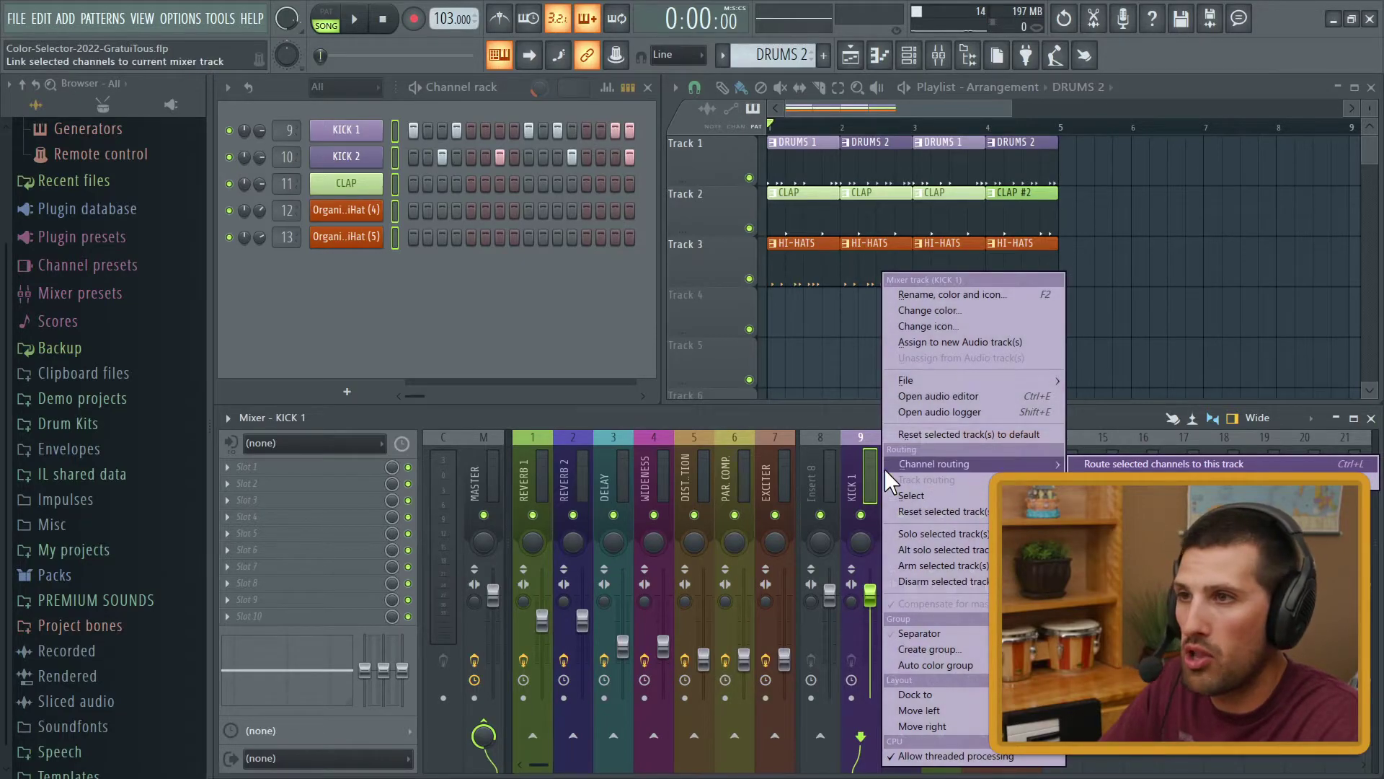
click(1114, 467)
drag(858, 419, 850, 217)
right_click(851, 270)
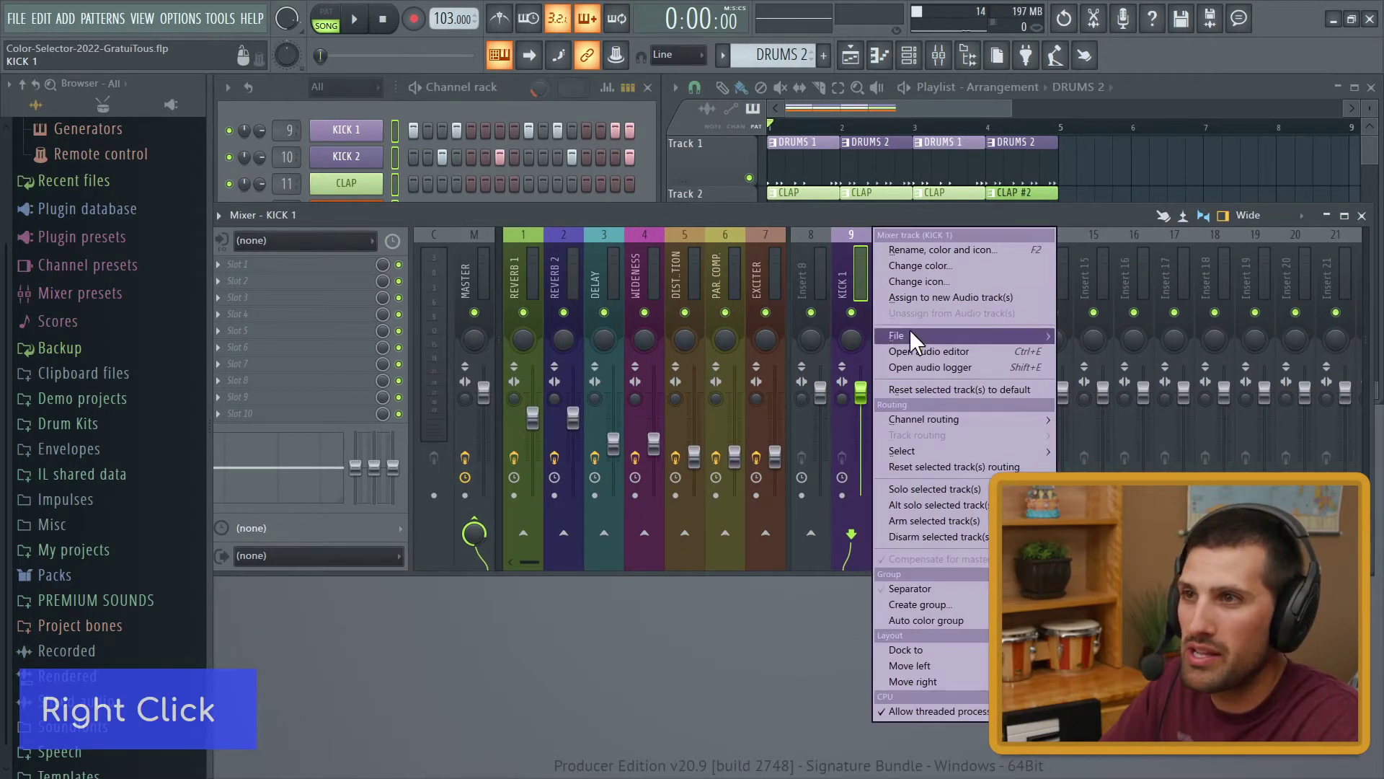
mouse_move(940, 420)
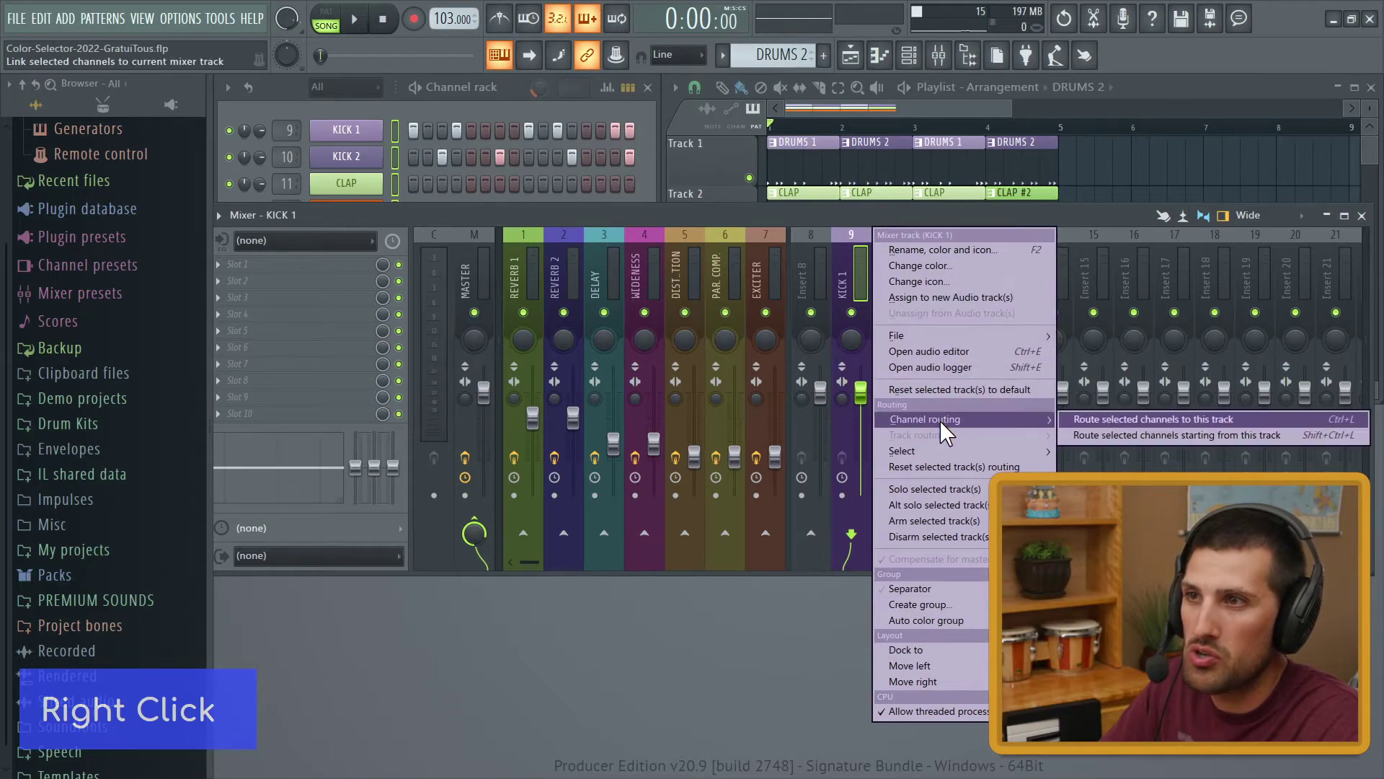
click(1109, 434)
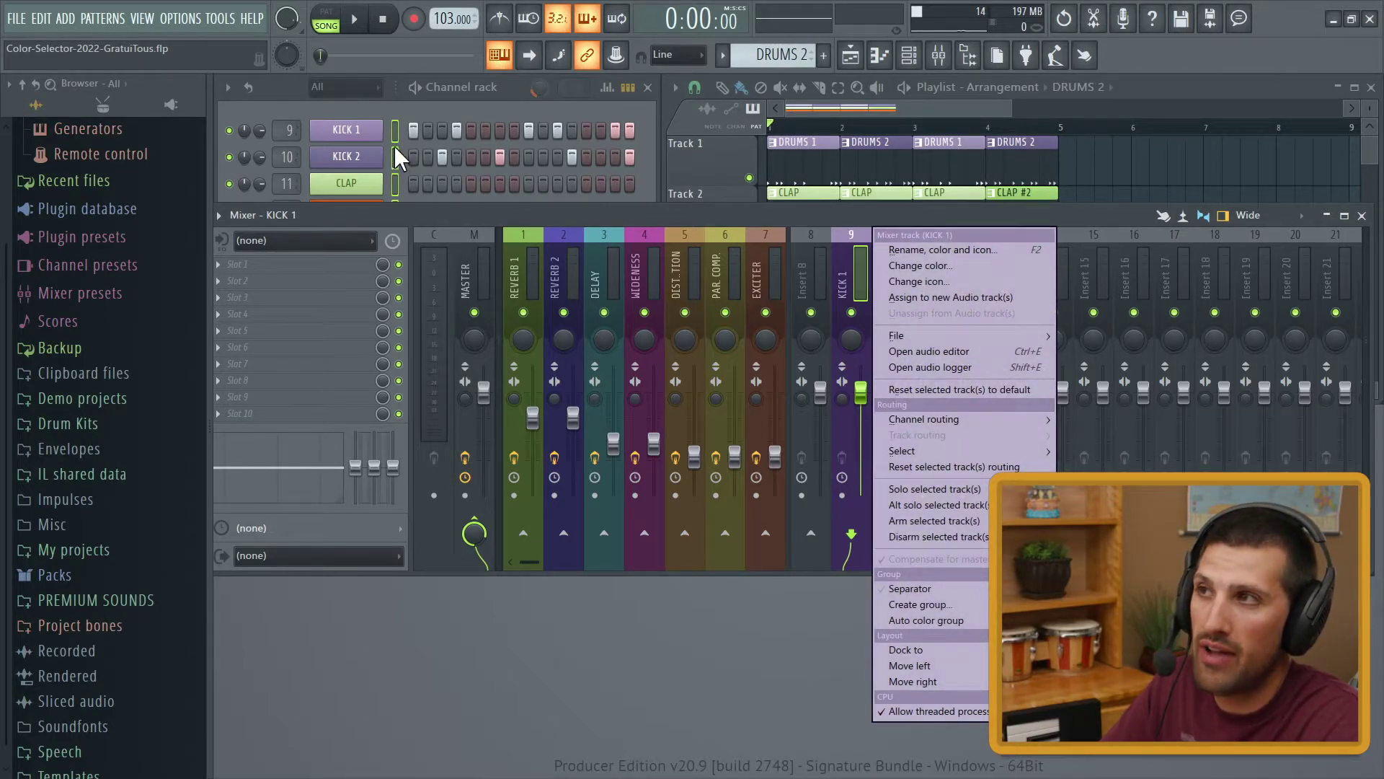
click(607, 225)
drag(862, 212, 873, 412)
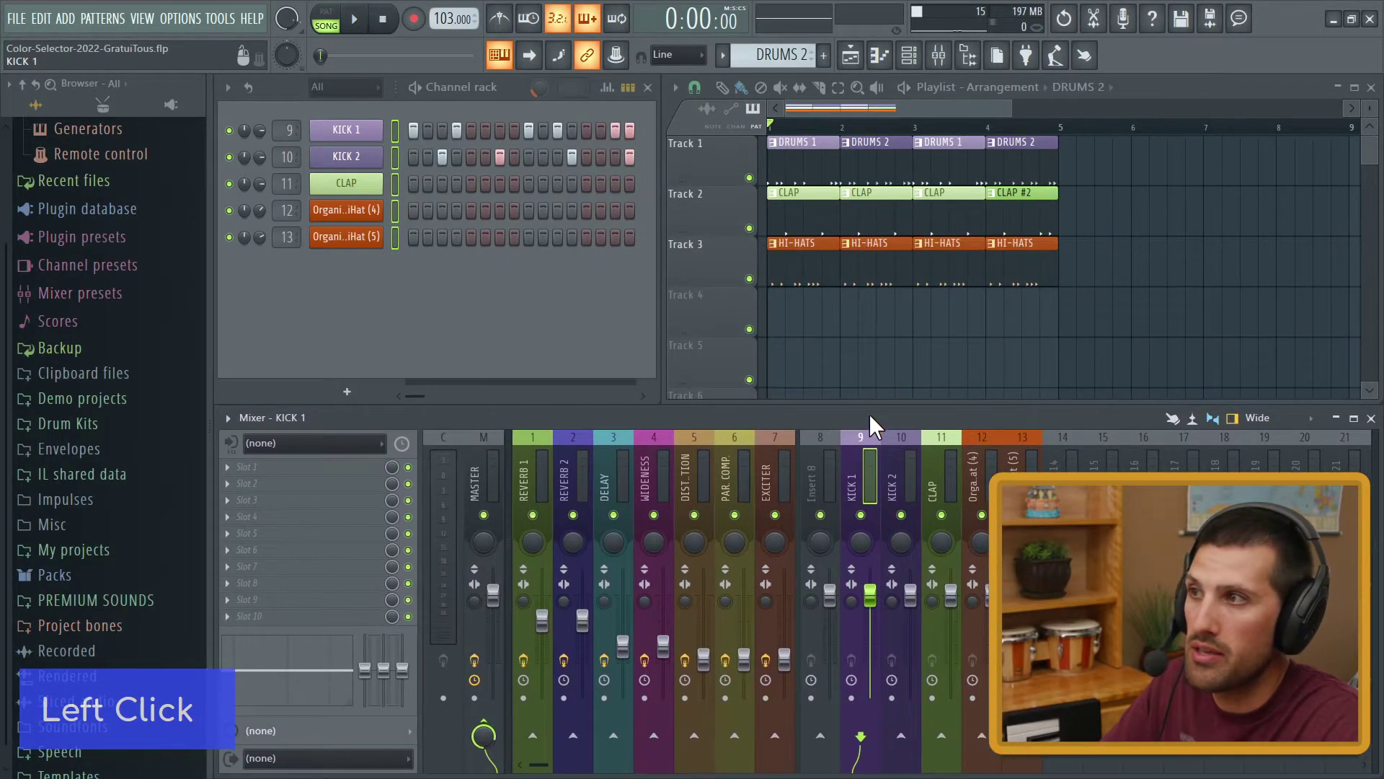
- Open the color selector for the KICK 1 channel and try several random colors
click(872, 473)
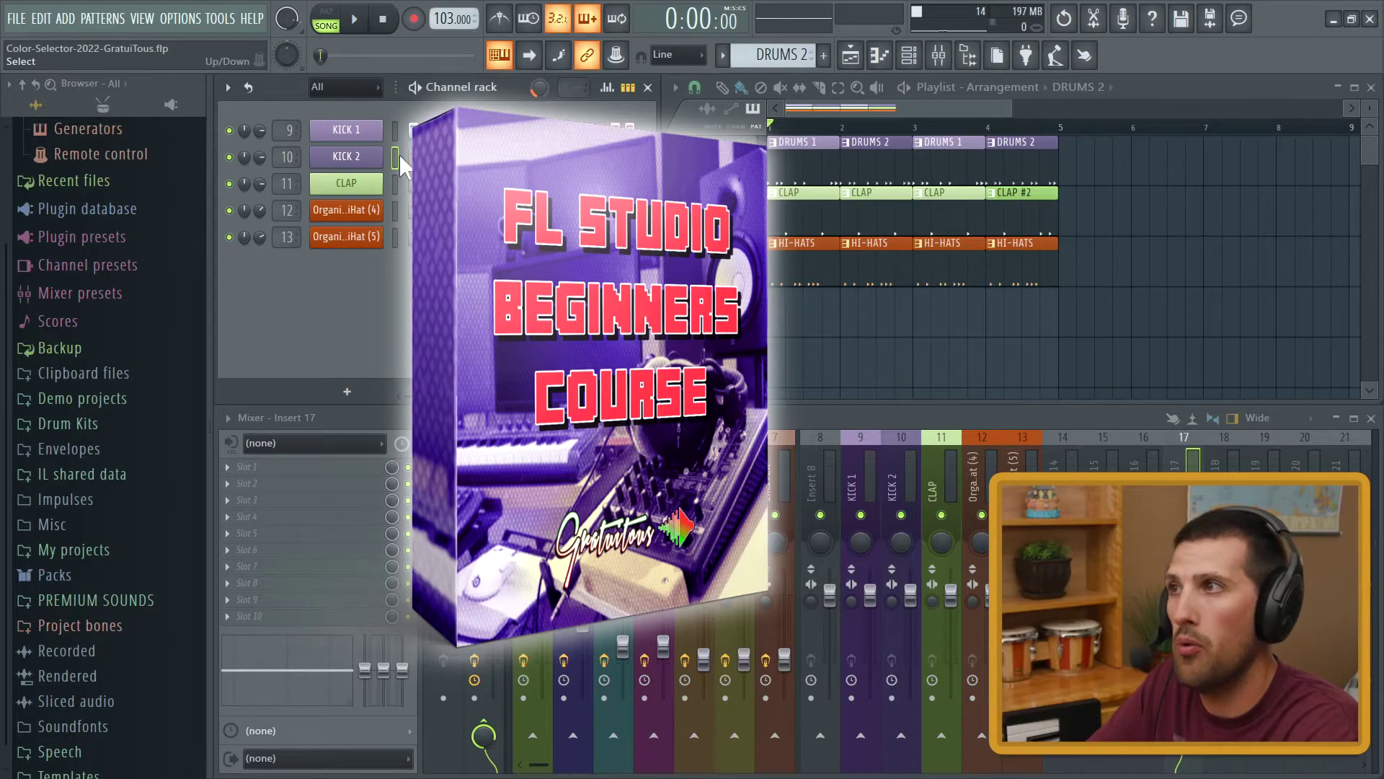
middle_click(346, 130)
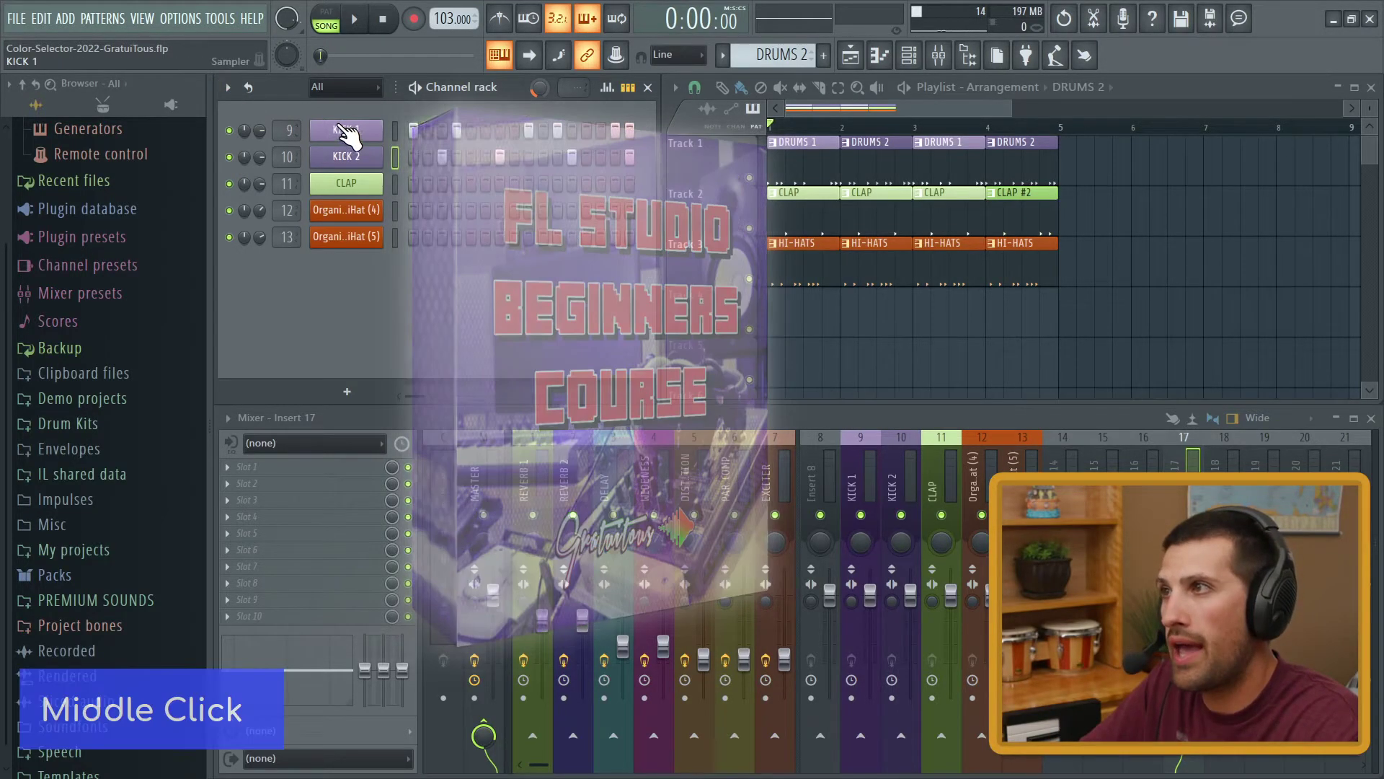
click(499, 132)
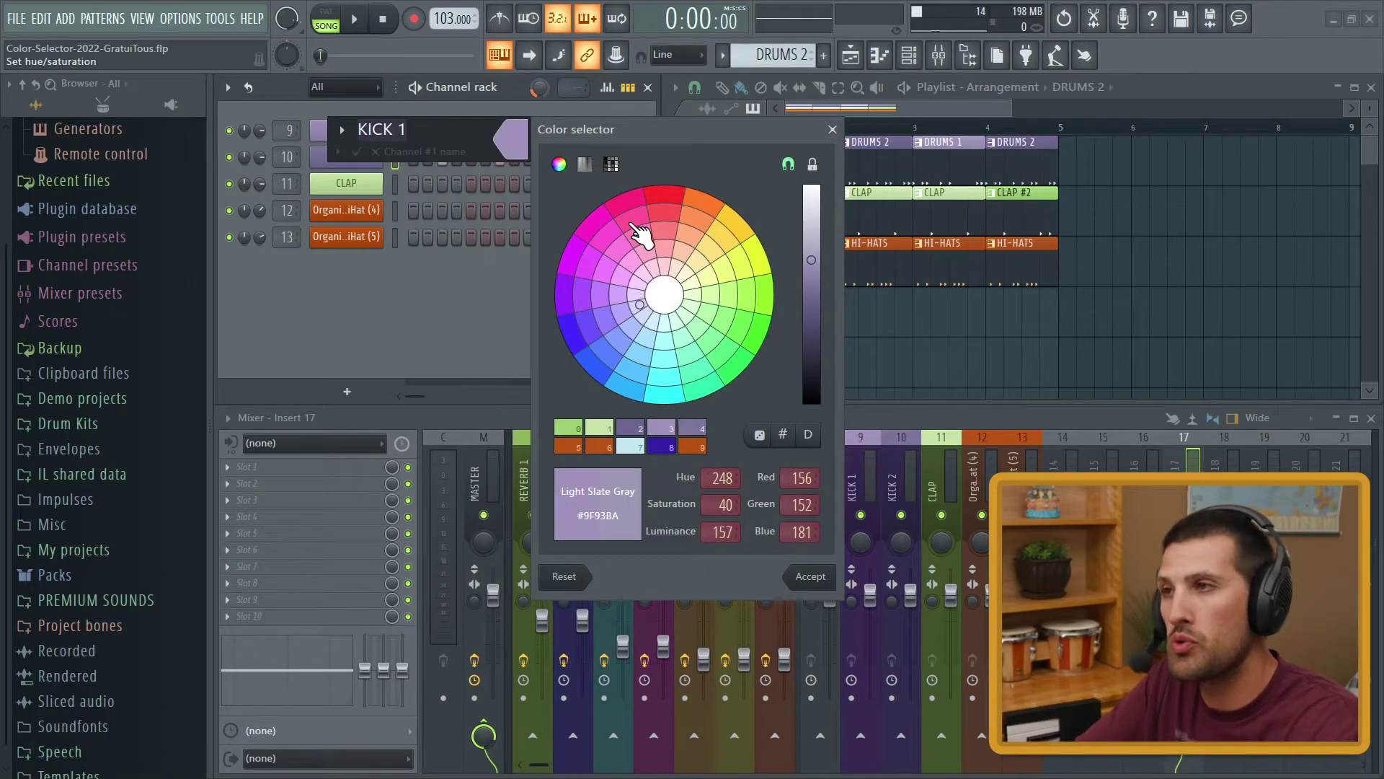
click(761, 439)
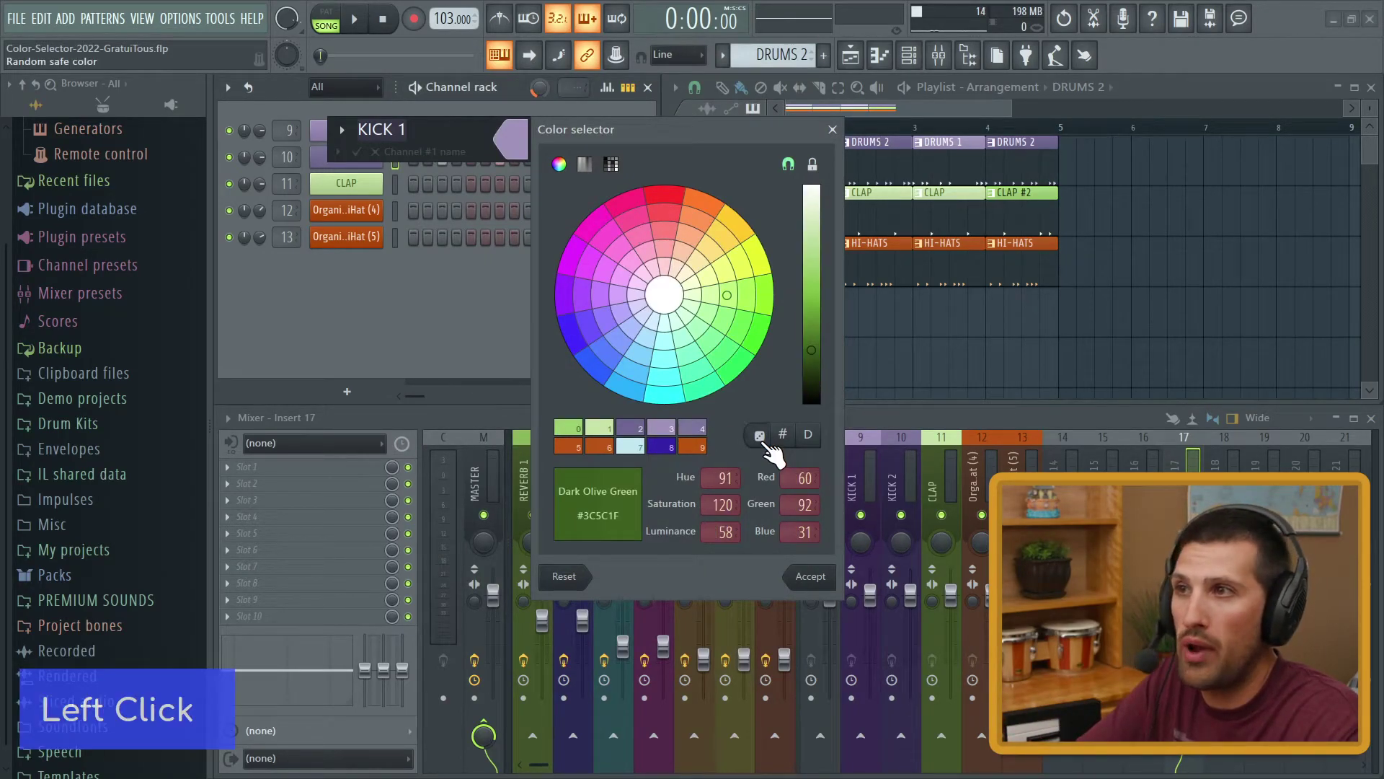
click(761, 436)
click(762, 437)
- Try the hex color values #FFFFFF and #000000 for KICK 1, and cancel the hex entry
click(782, 435)
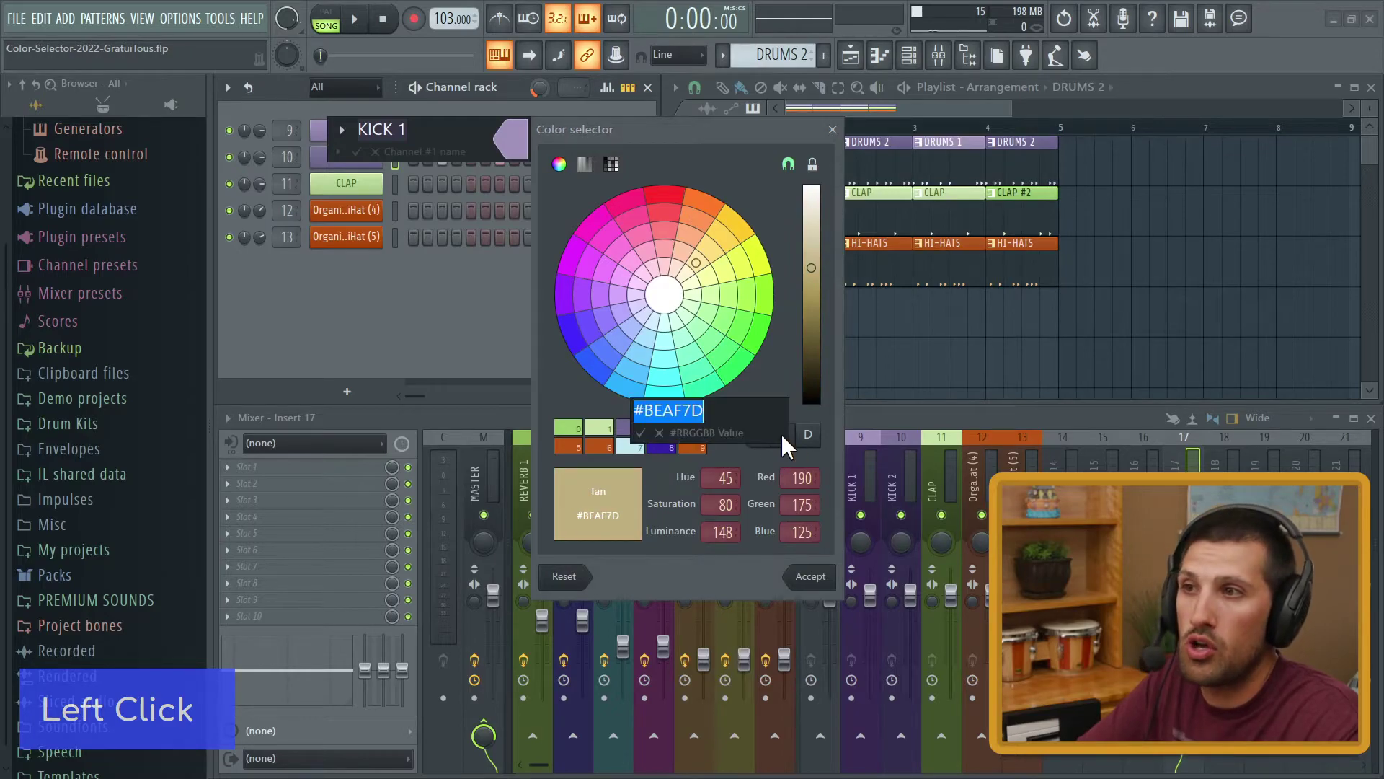
double_click(685, 412)
text(FFFFFF)
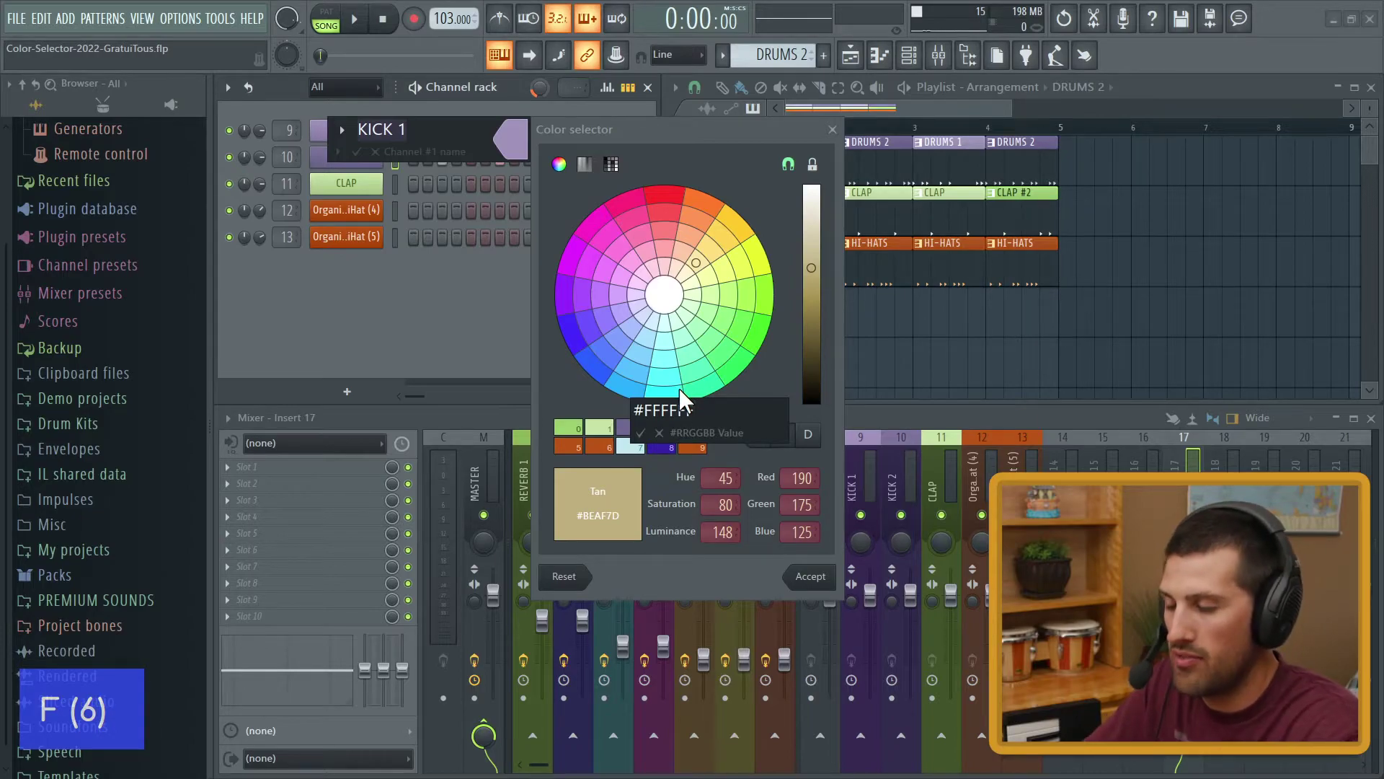
key(BackSpace)
key(BackSpace)
key(BackSpace)
text(000000)
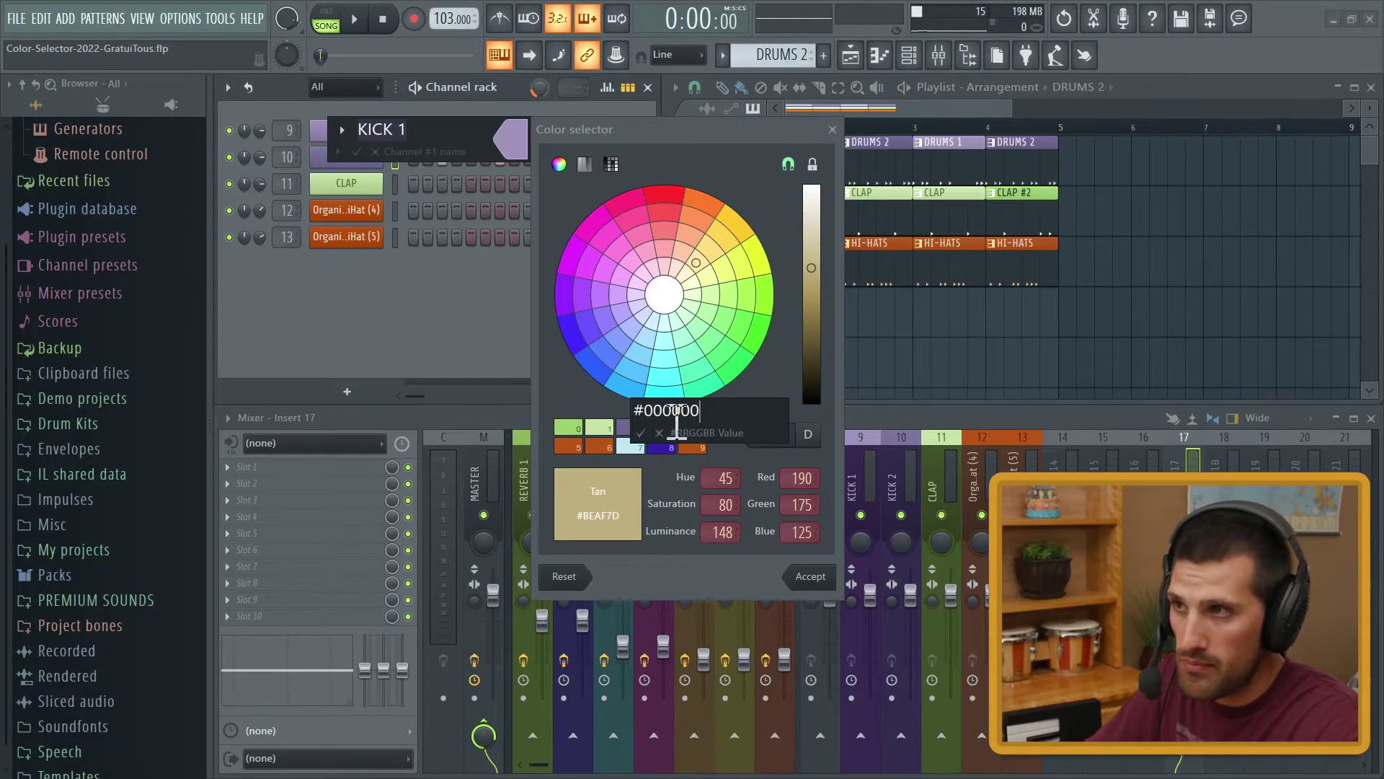
key(Escape)
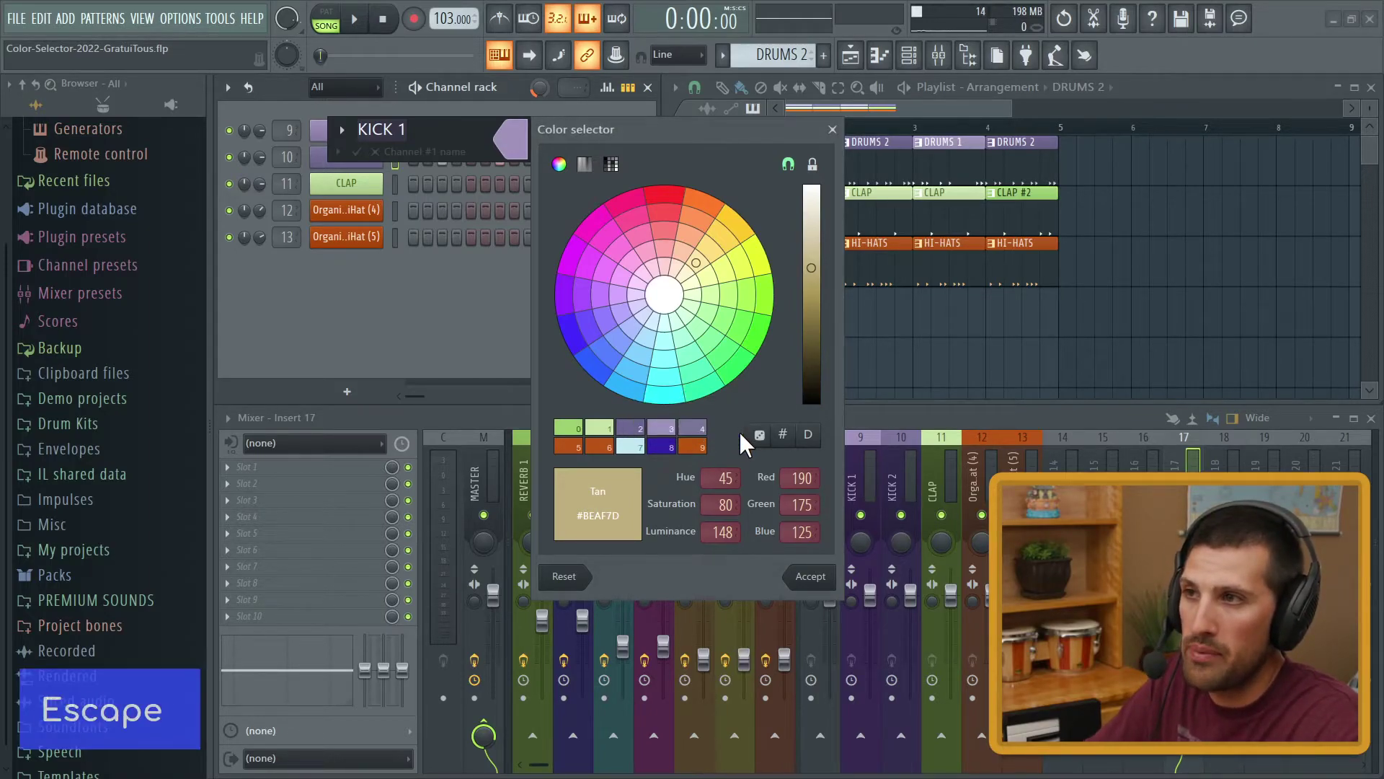
- Preview the default color for KICK 1, and discard the color and name changes
click(809, 438)
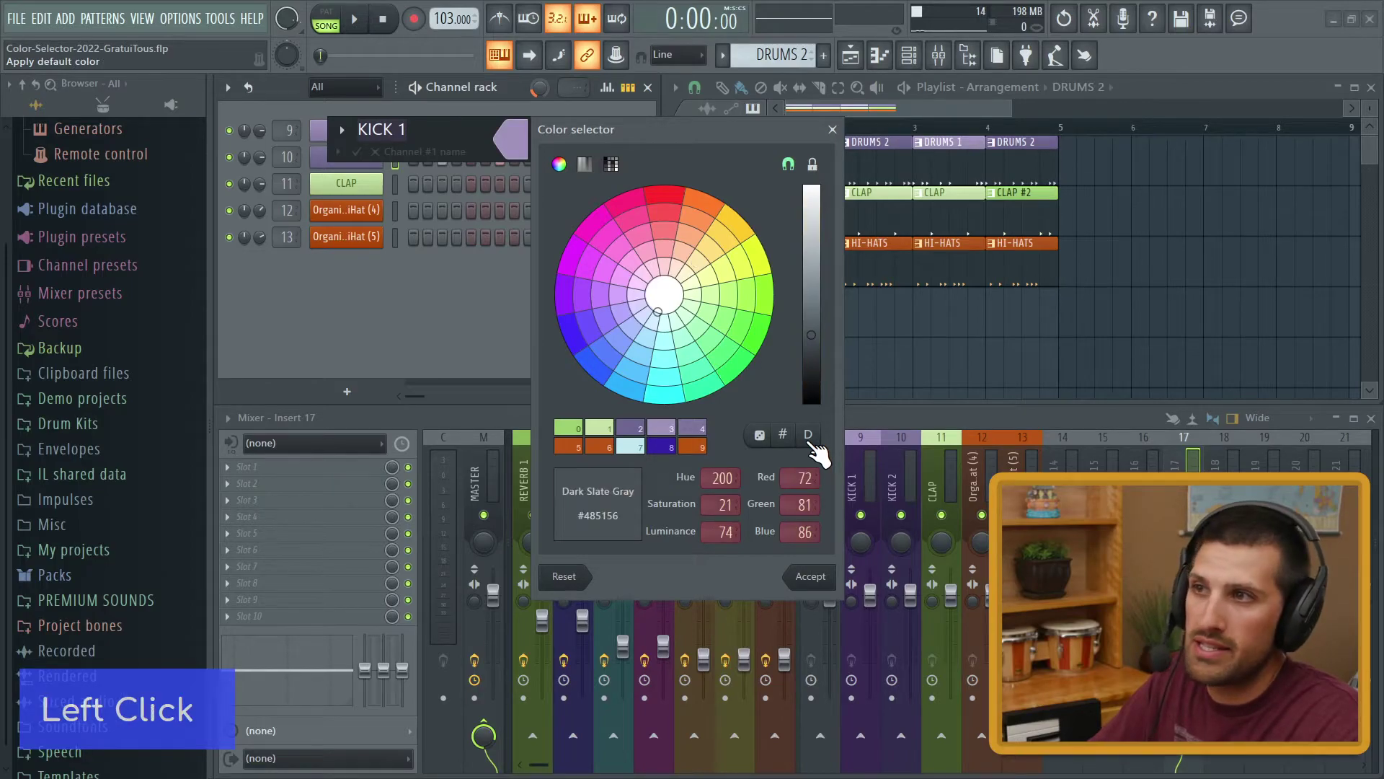
drag(652, 128, 537, 143)
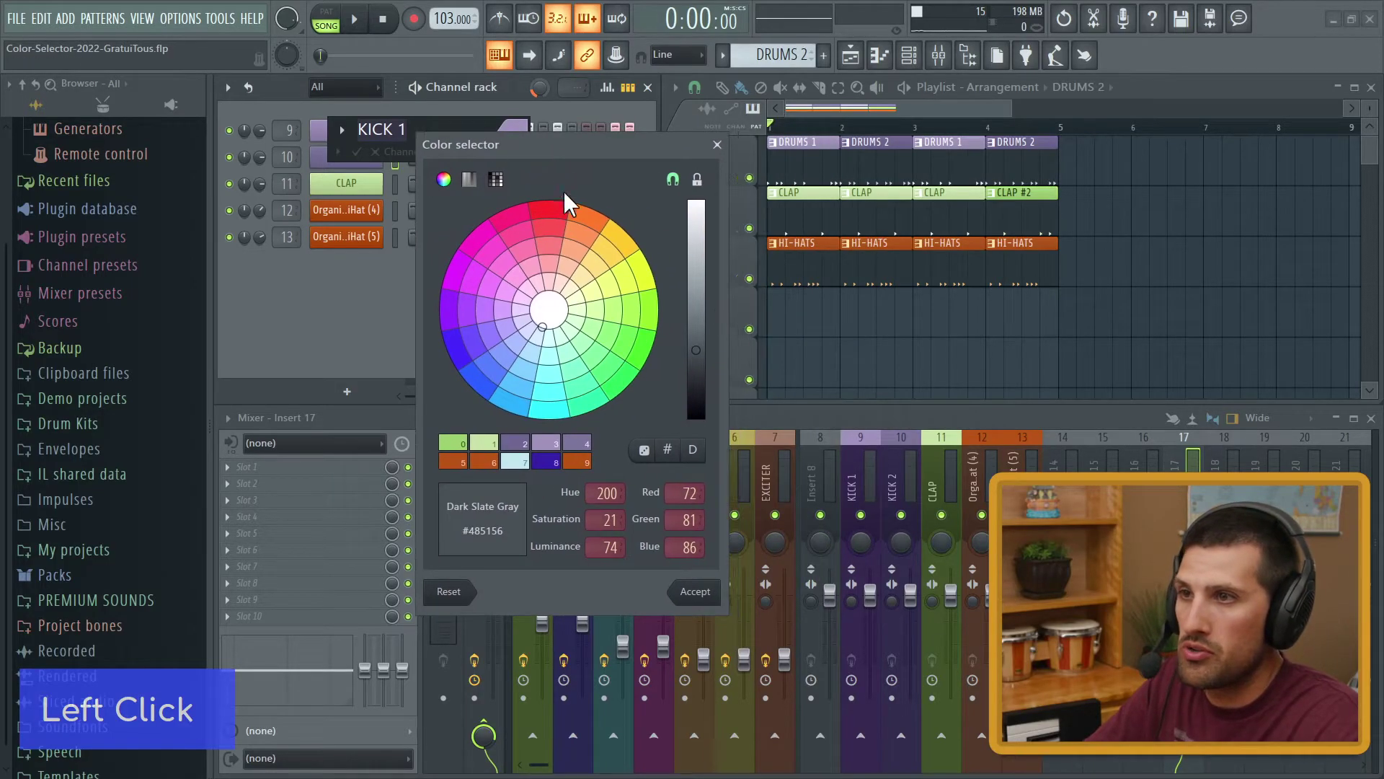
key(Escape)
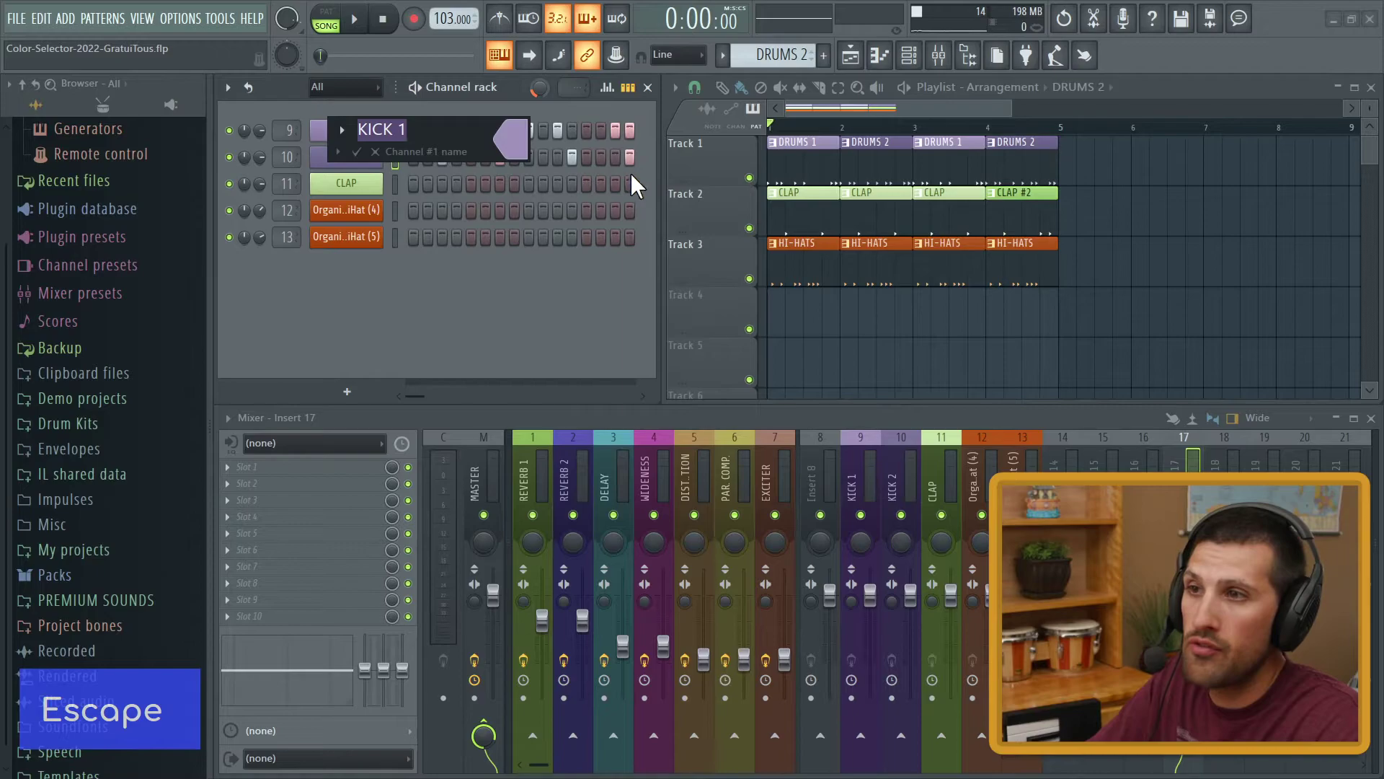
key(Escape)
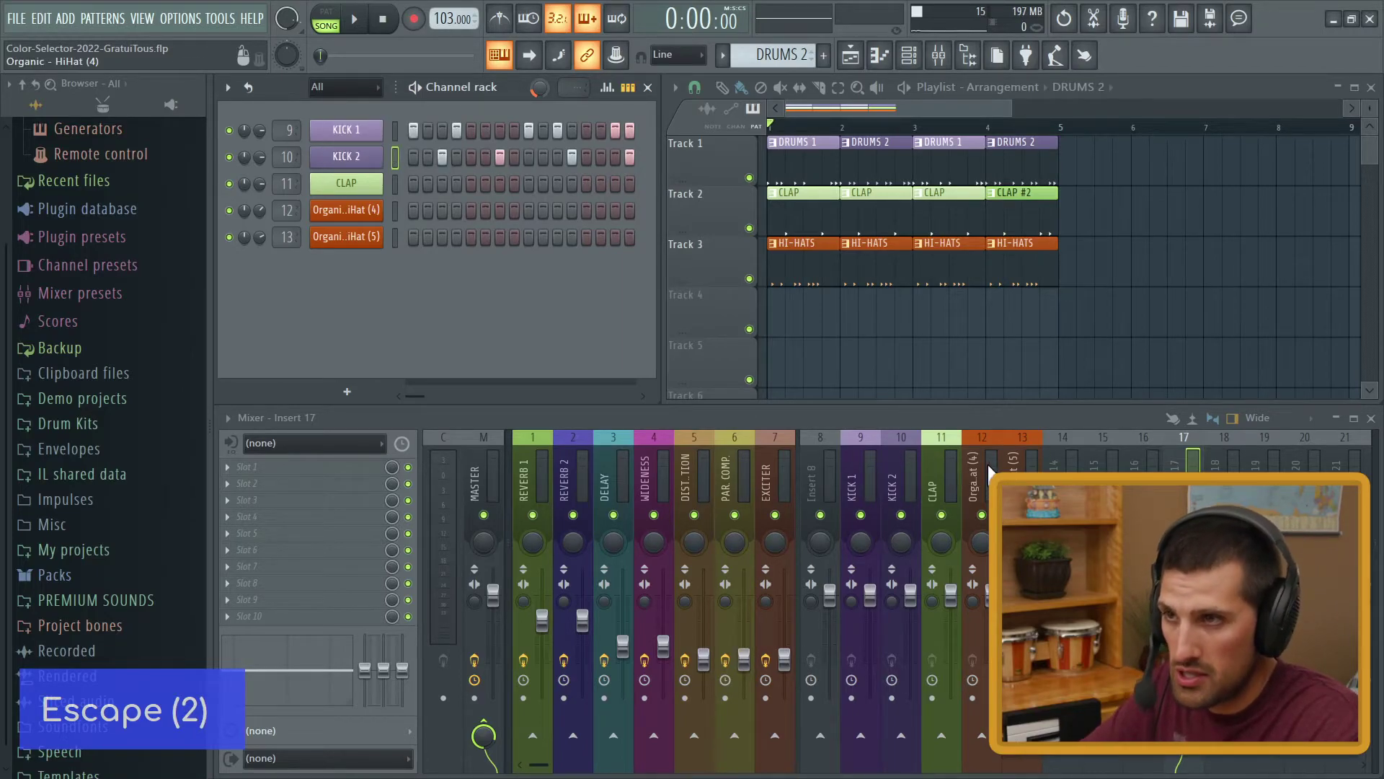
- Select only the KICK 1 channel and route it to mixer track 15
click(396, 139)
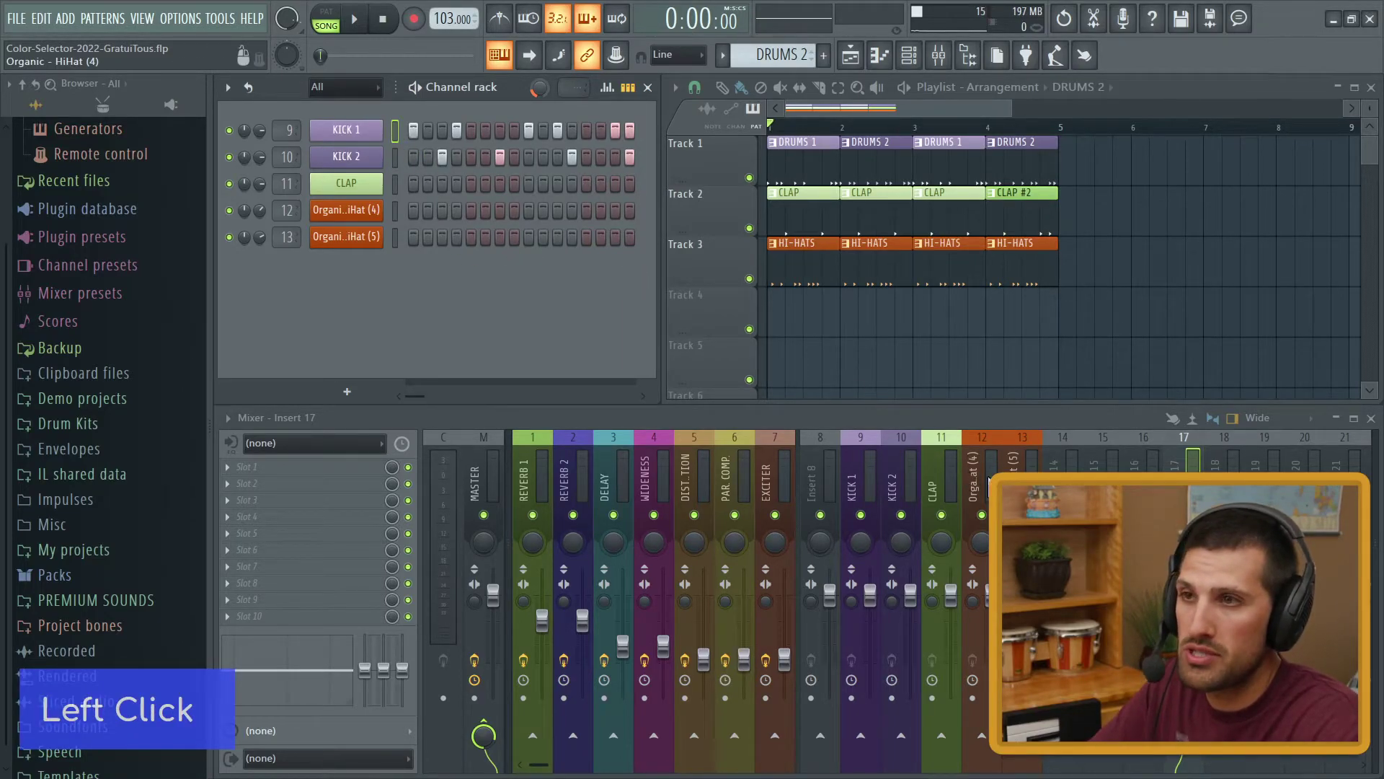
click(1094, 467)
key(ctrl+l)
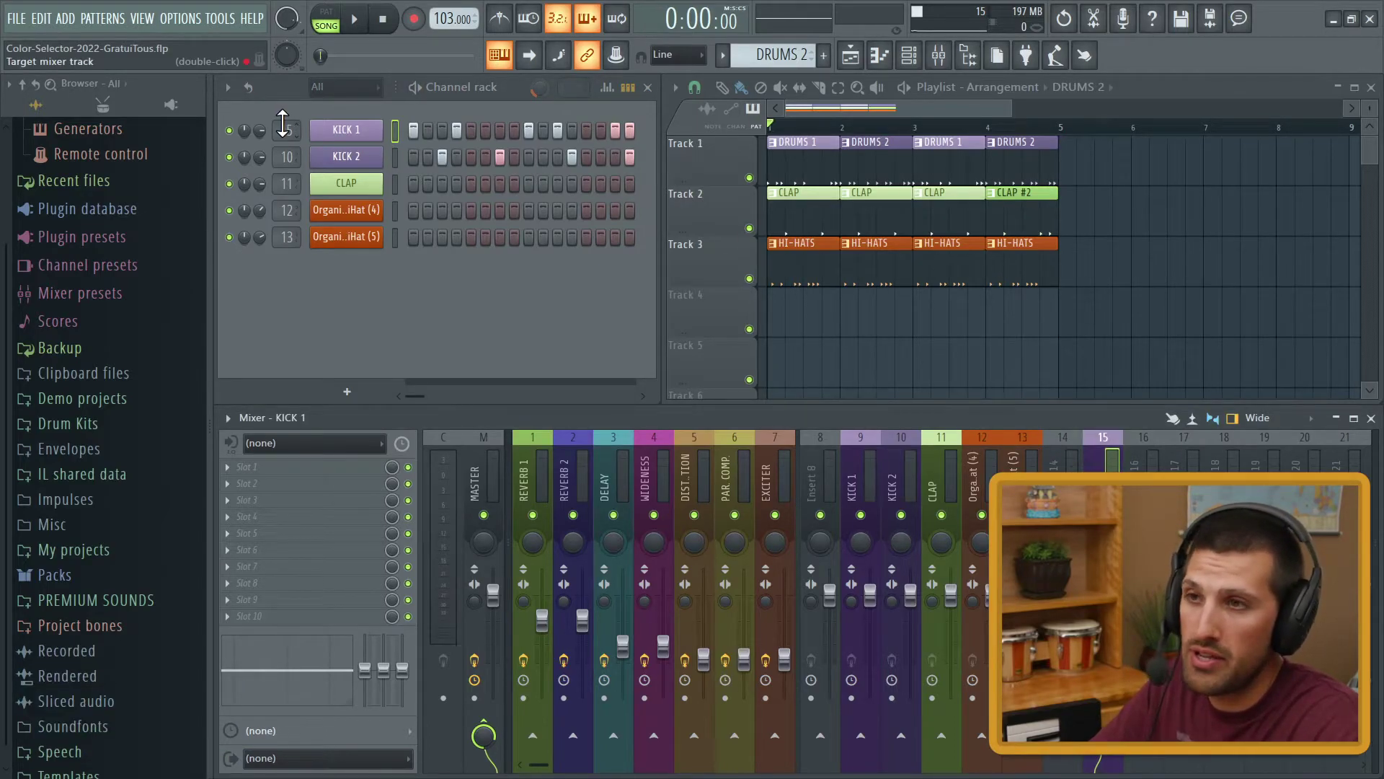
scroll(998, 465, down, 8)
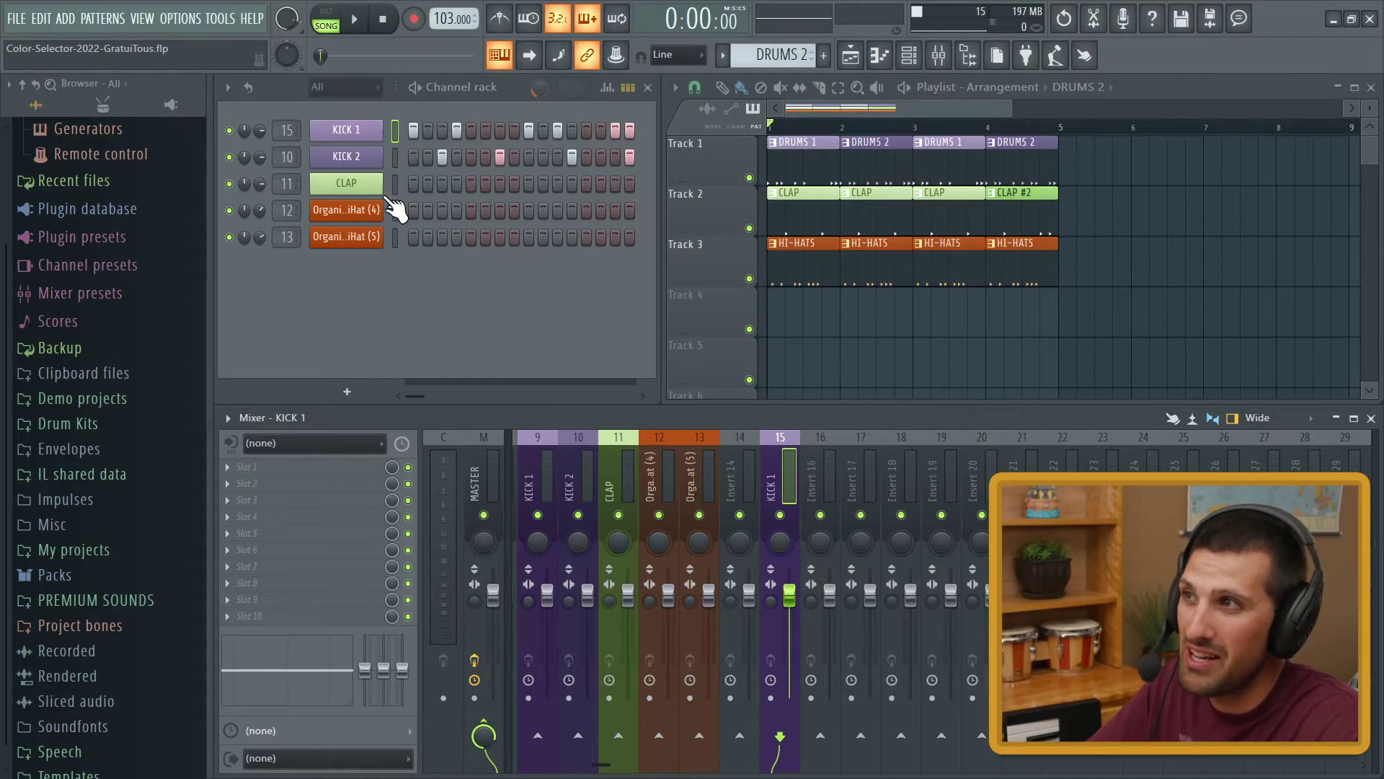
- Set the KICK 1 channel's target mixer track back to 9, and audition KICK 1 and KICK 2
drag(289, 135, 289, 168)
key(q)
key(q)
key(q)
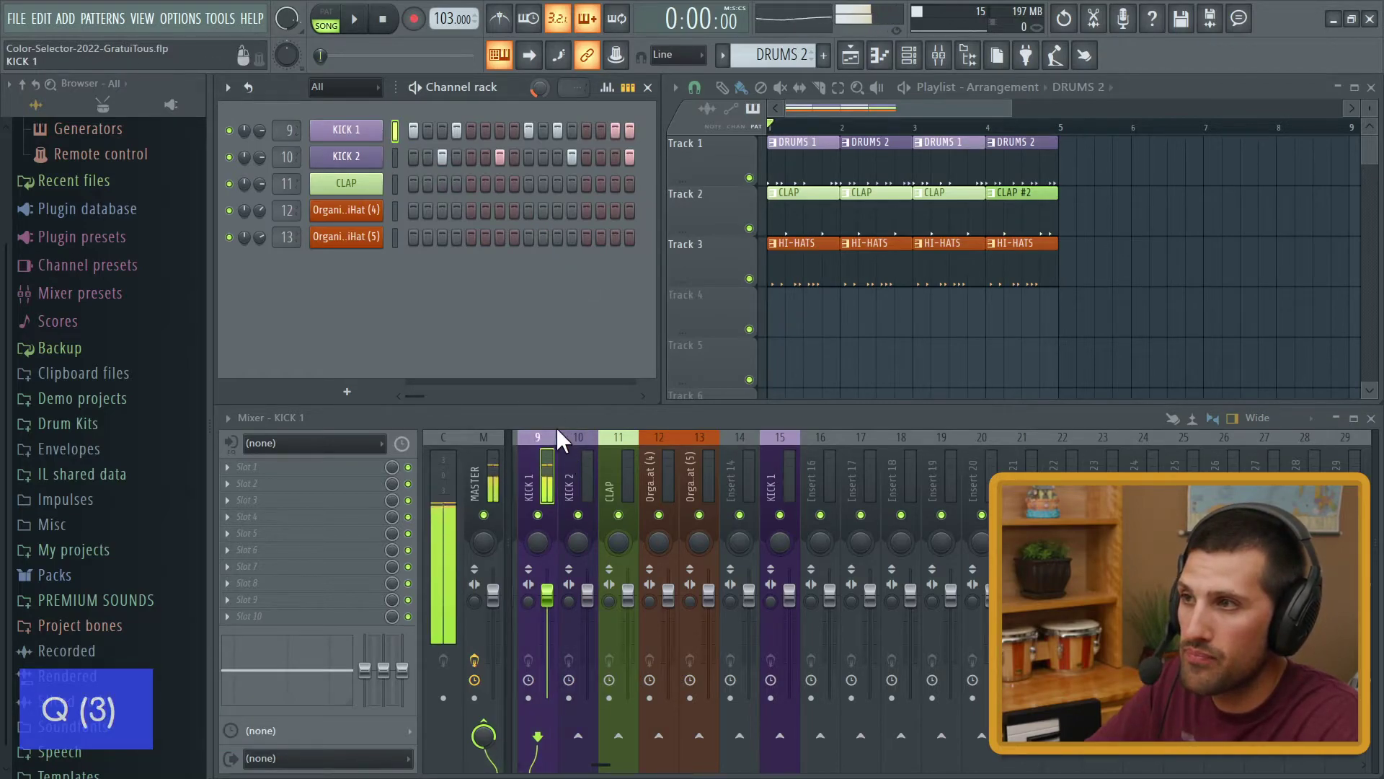
click(395, 158)
key(q)
key(q)
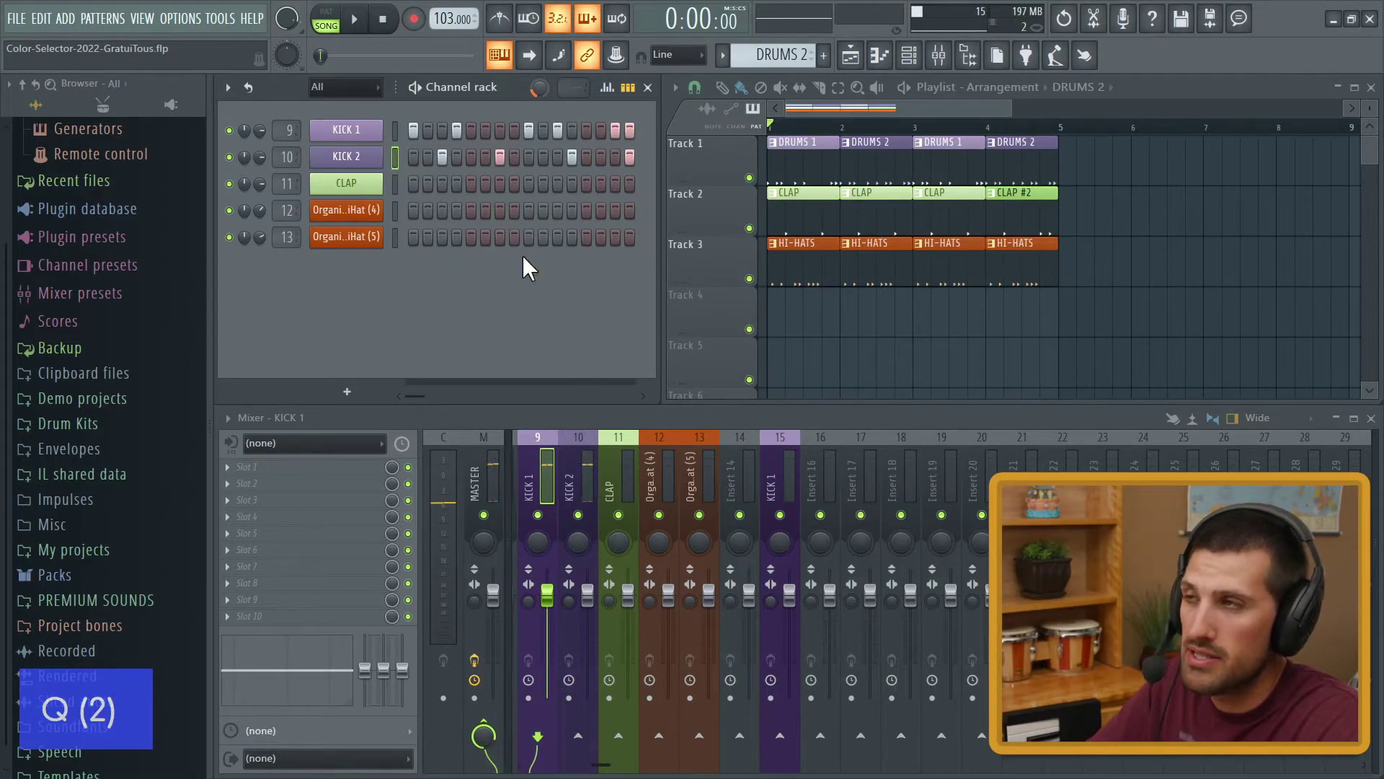
- Reset the leftover KICK 1 track on mixer track 15 by loading the Default mixer track state
click(788, 476)
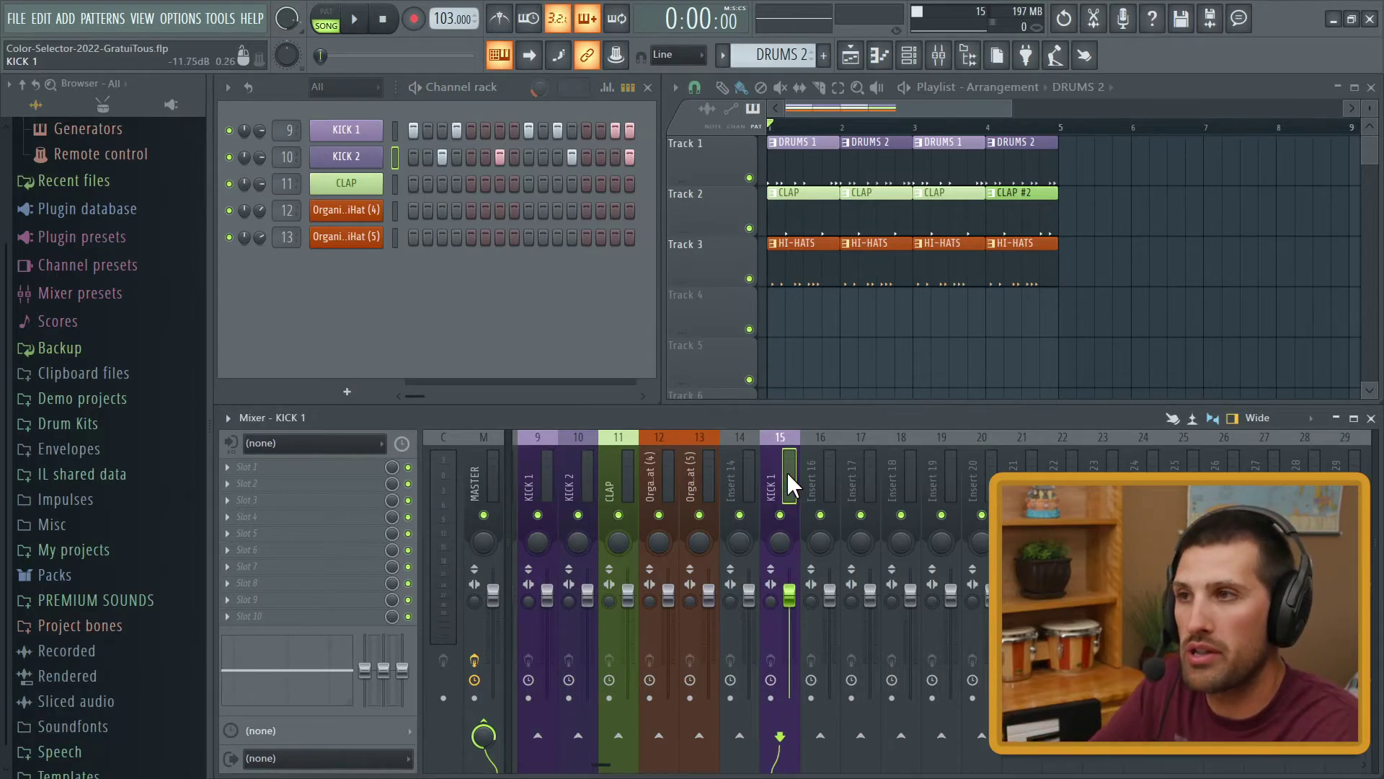
right_click(786, 471)
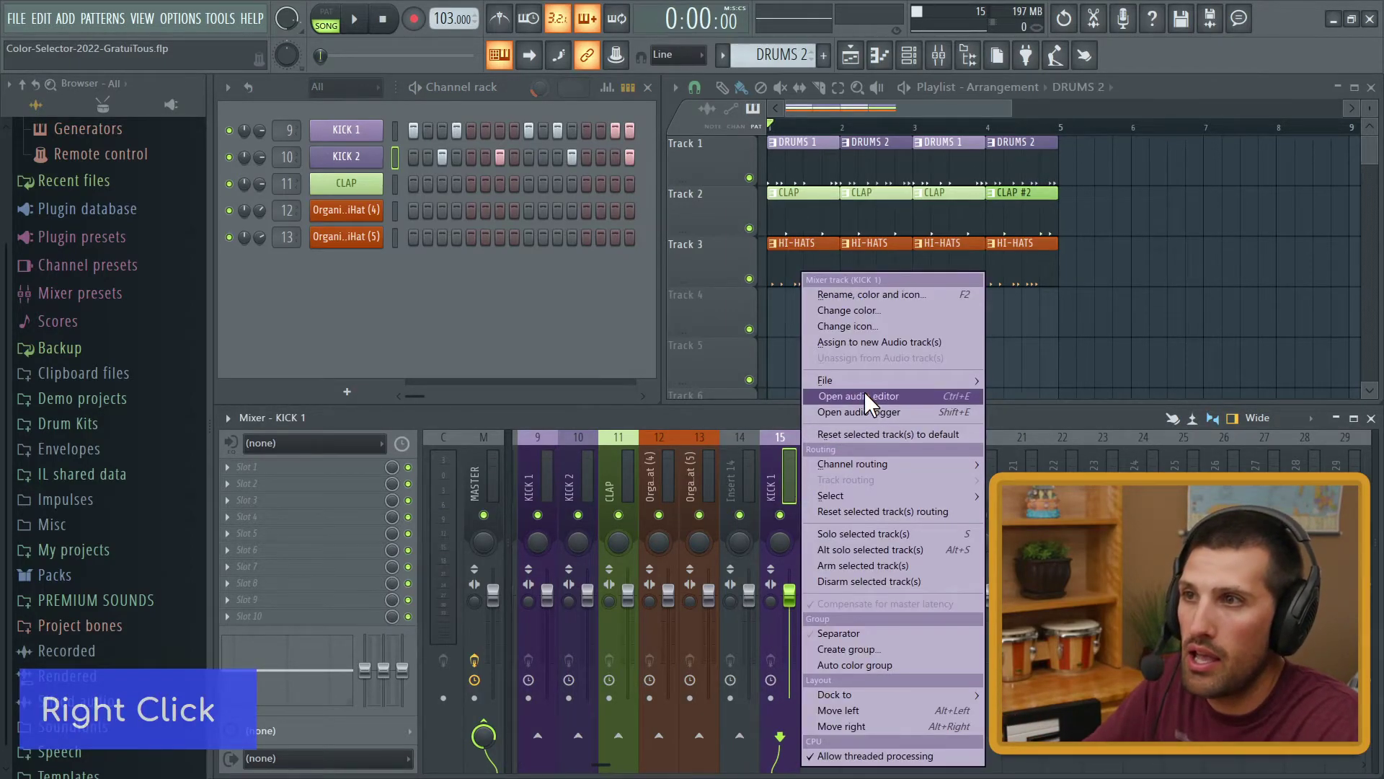
mouse_move(868, 384)
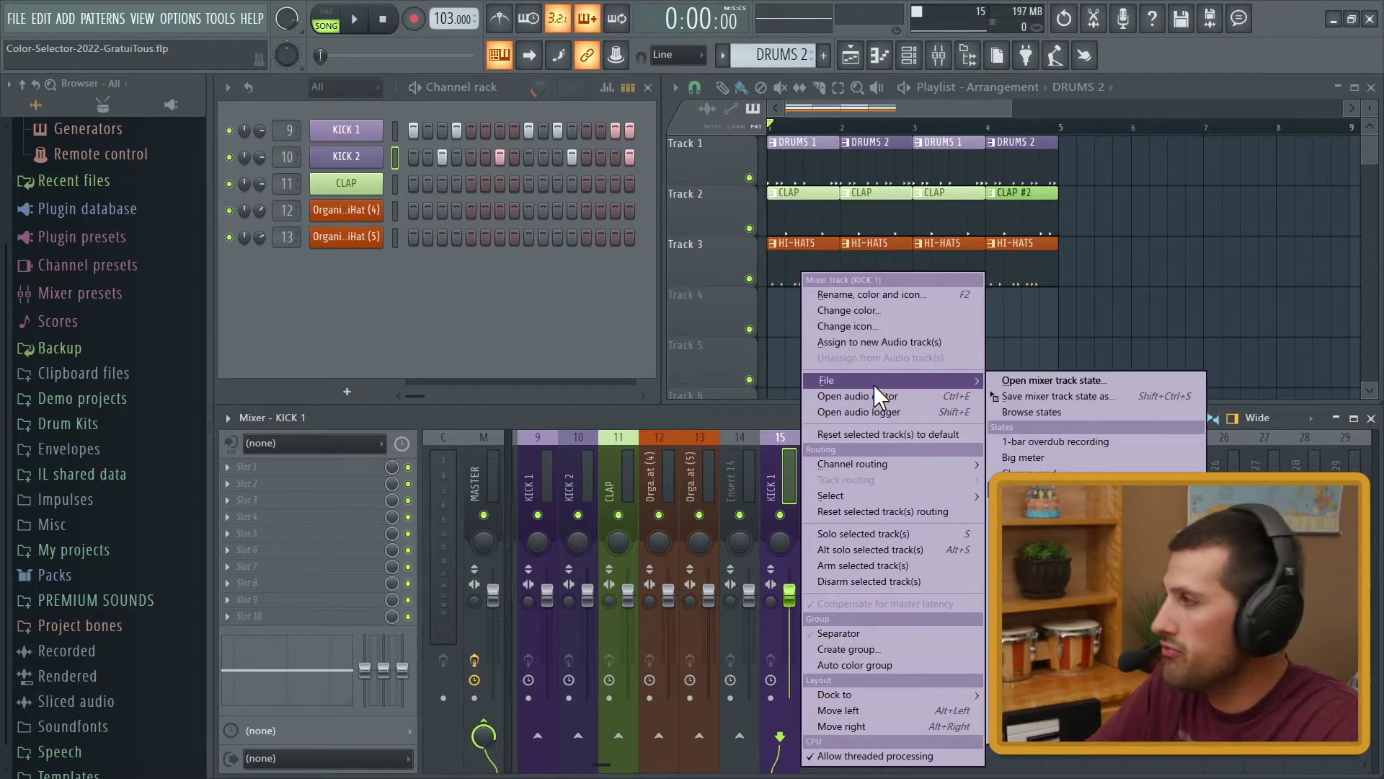
right_click(720, 424)
scroll(693, 468, down, 4)
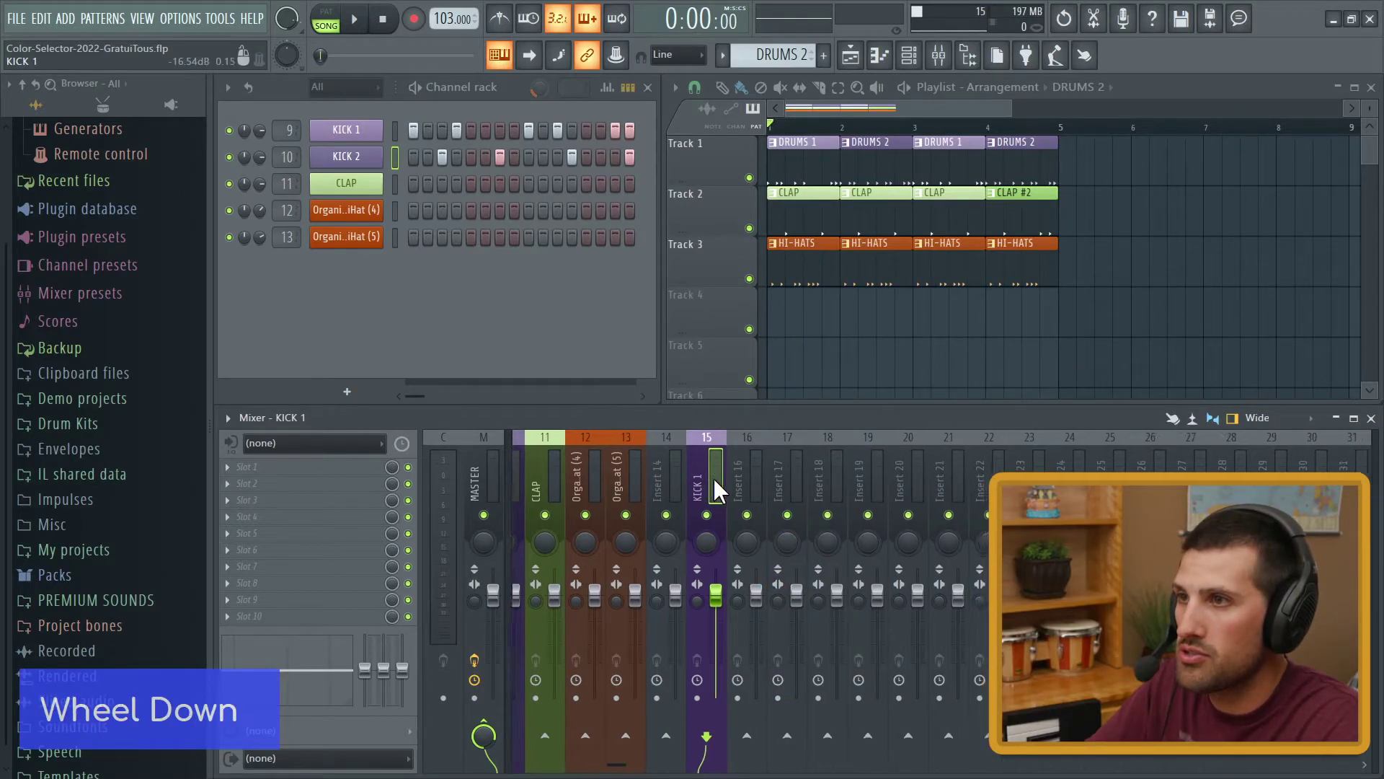
right_click(615, 468)
mouse_move(790, 380)
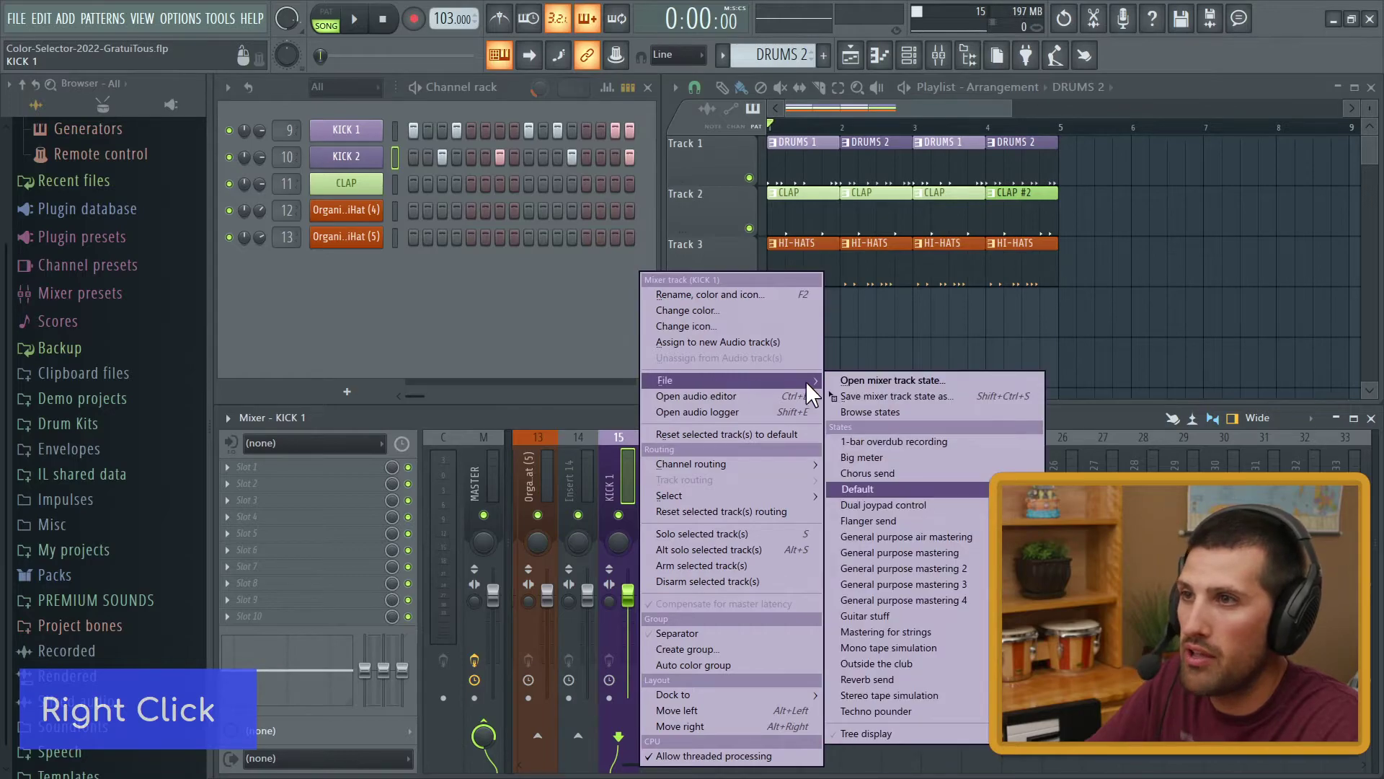
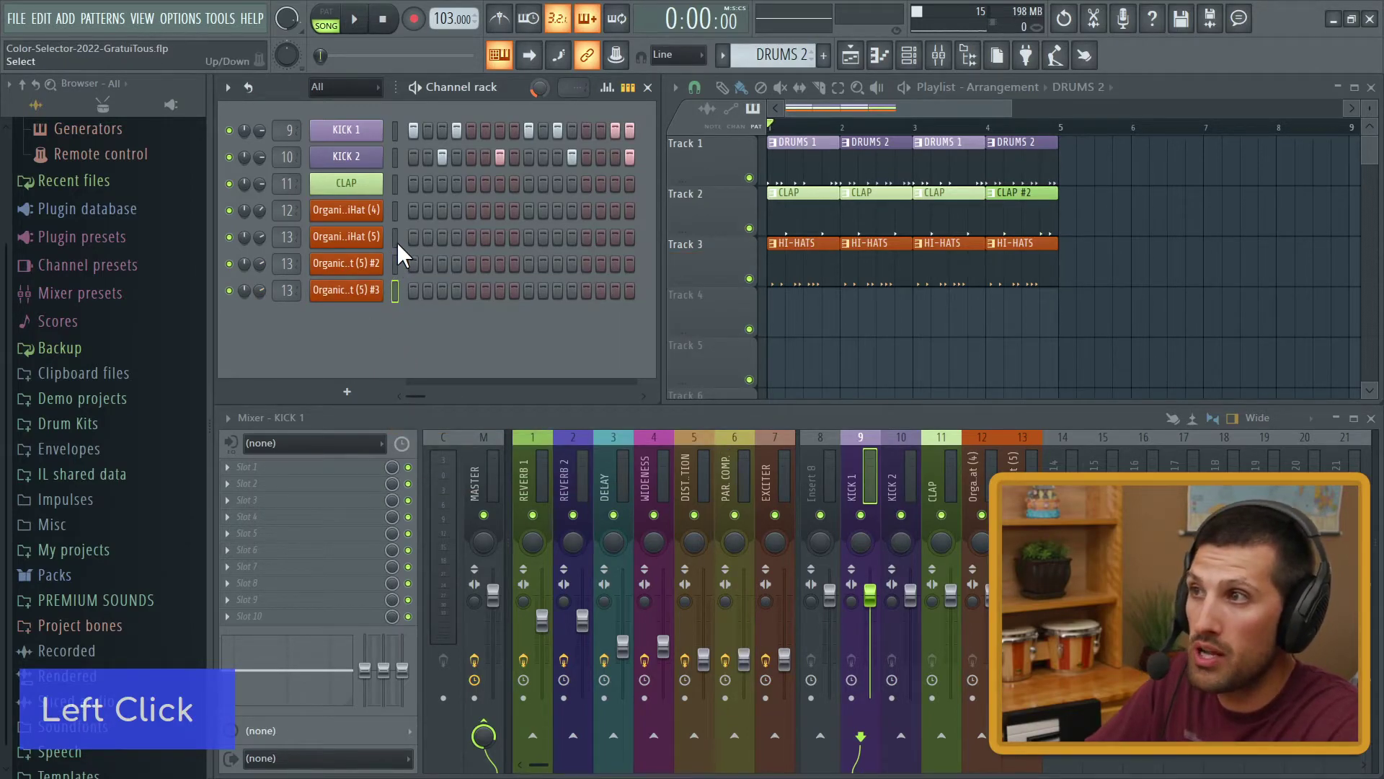
- Select the Organic HiHat (4), (5) and (5) #2 channels and open the gradient color editor for them
drag(393, 213, 399, 252)
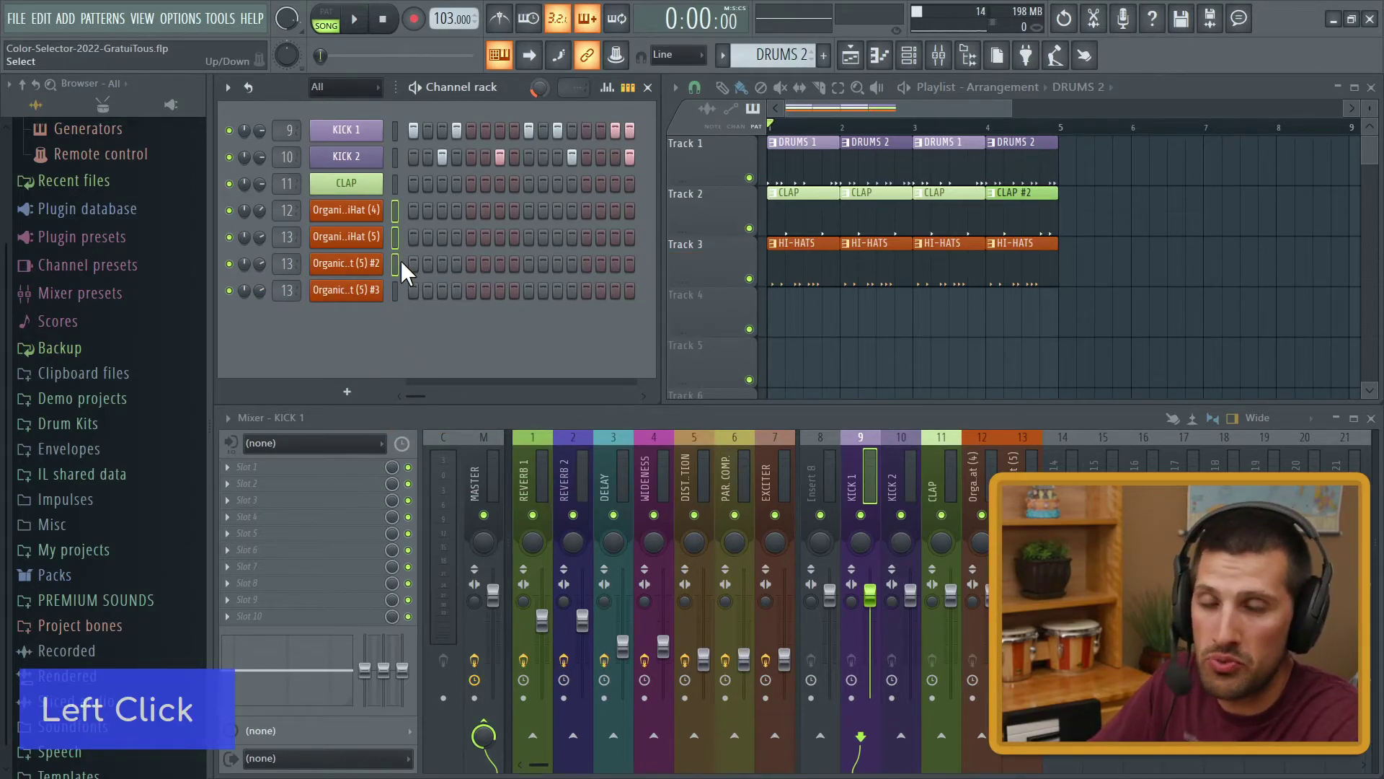
drag(397, 194, 394, 163)
click(397, 235)
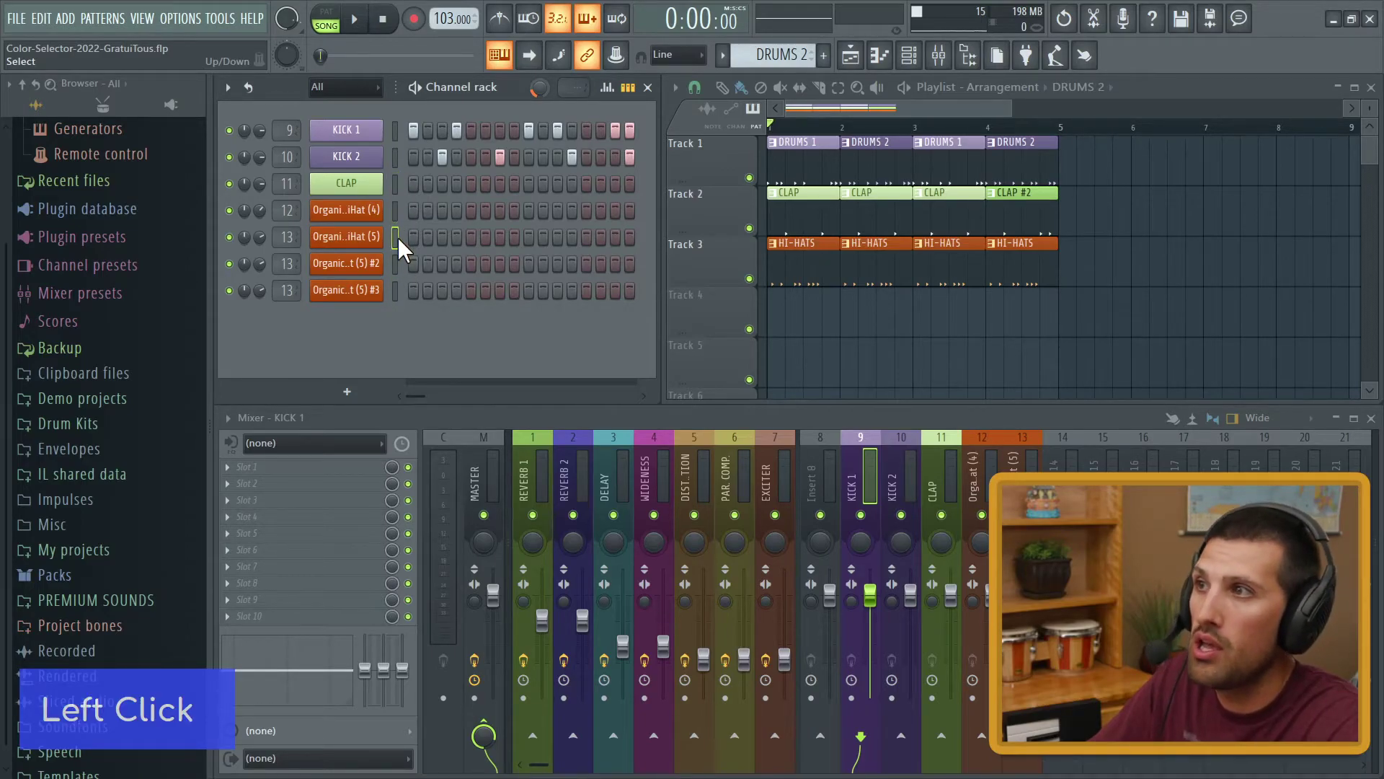
right_click(395, 211)
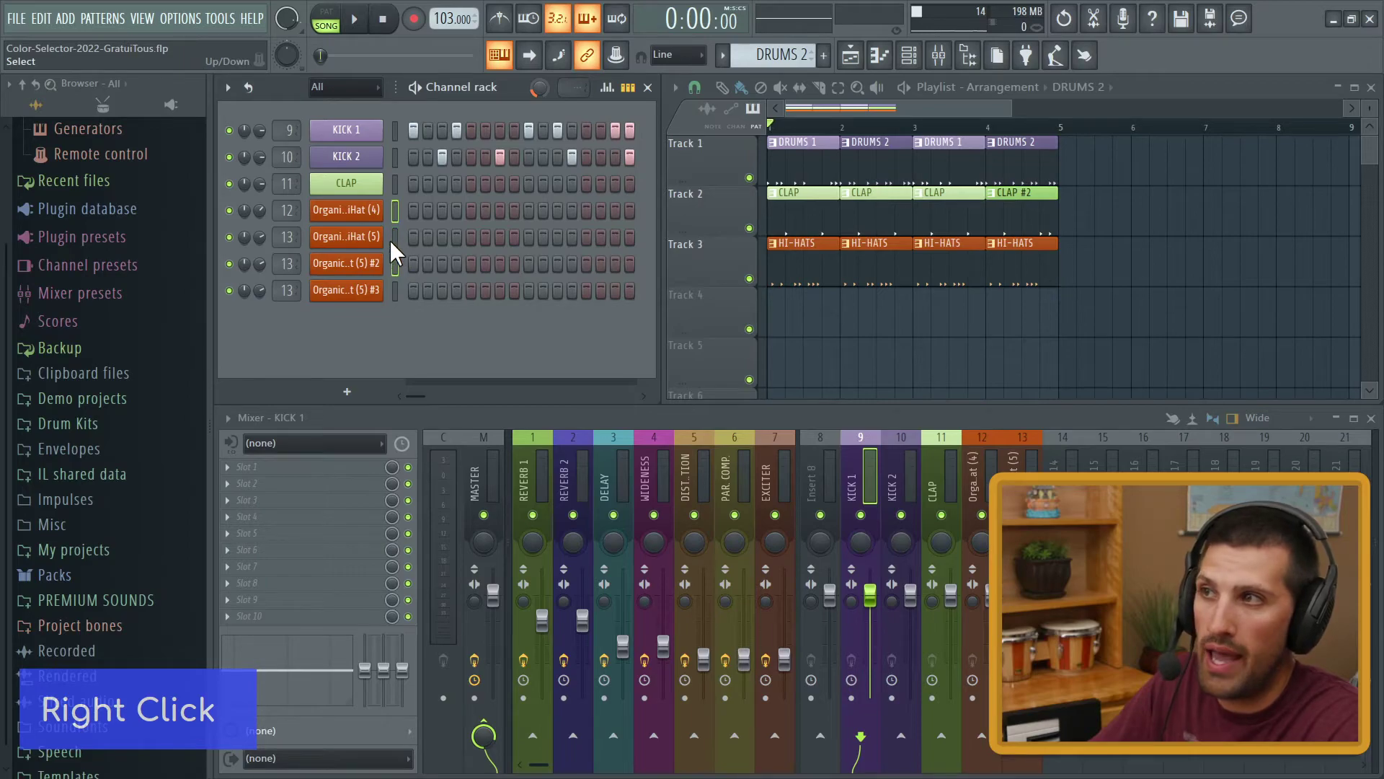
click(228, 87)
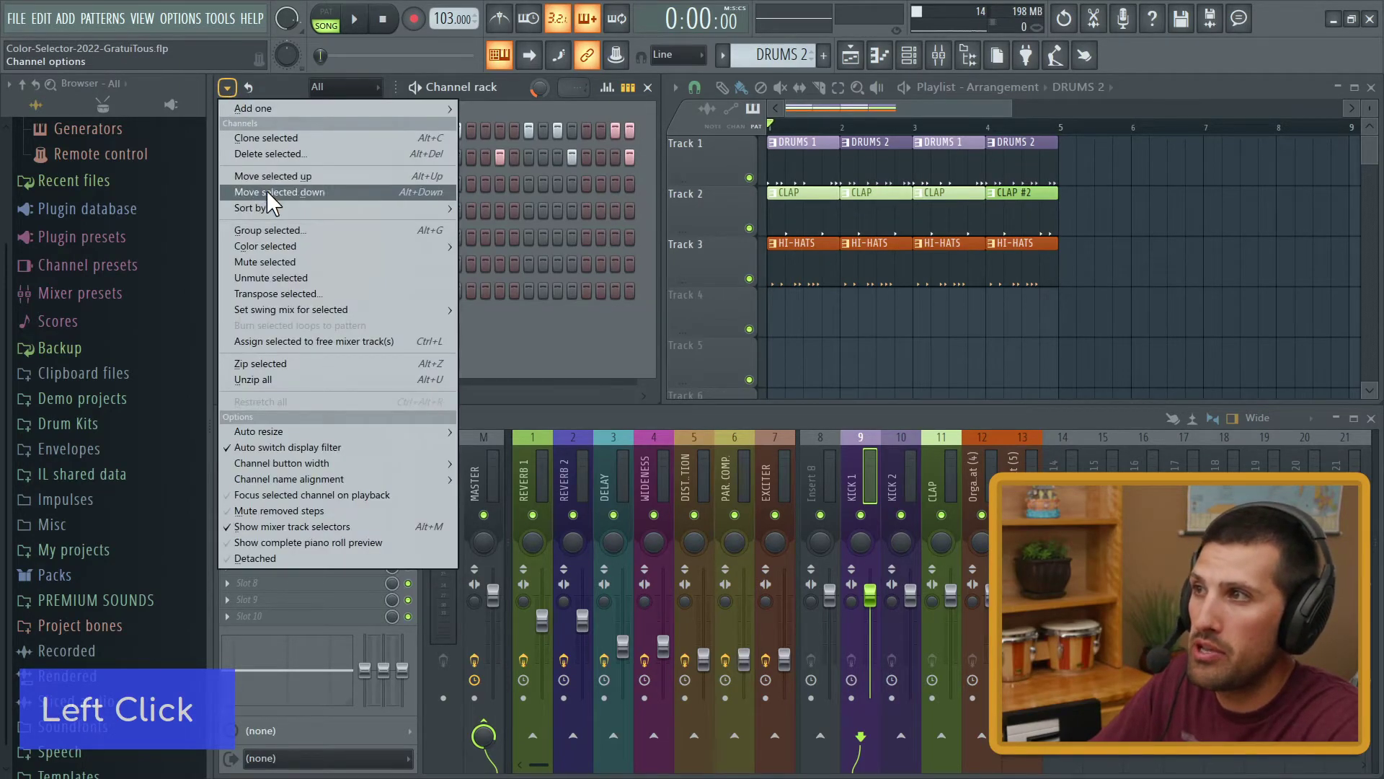
mouse_move(287, 244)
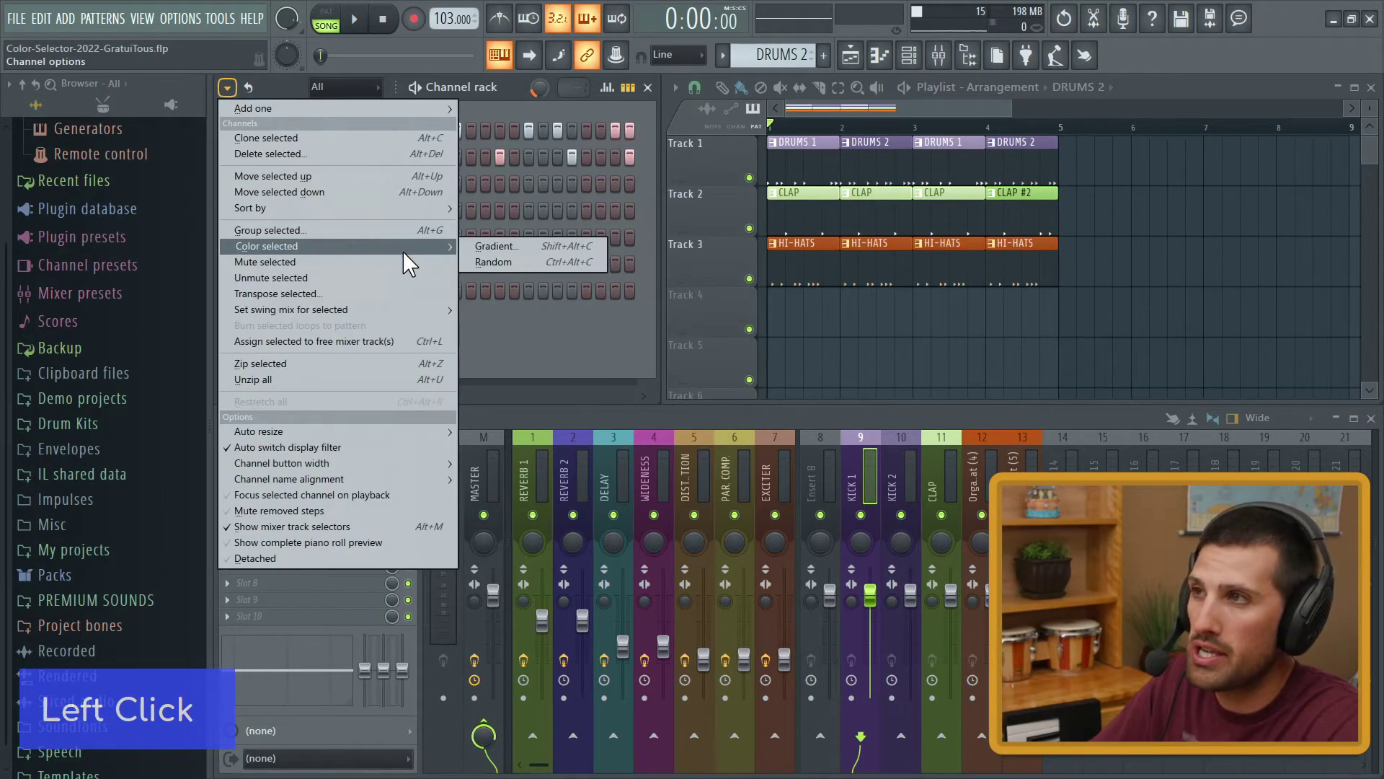
click(537, 251)
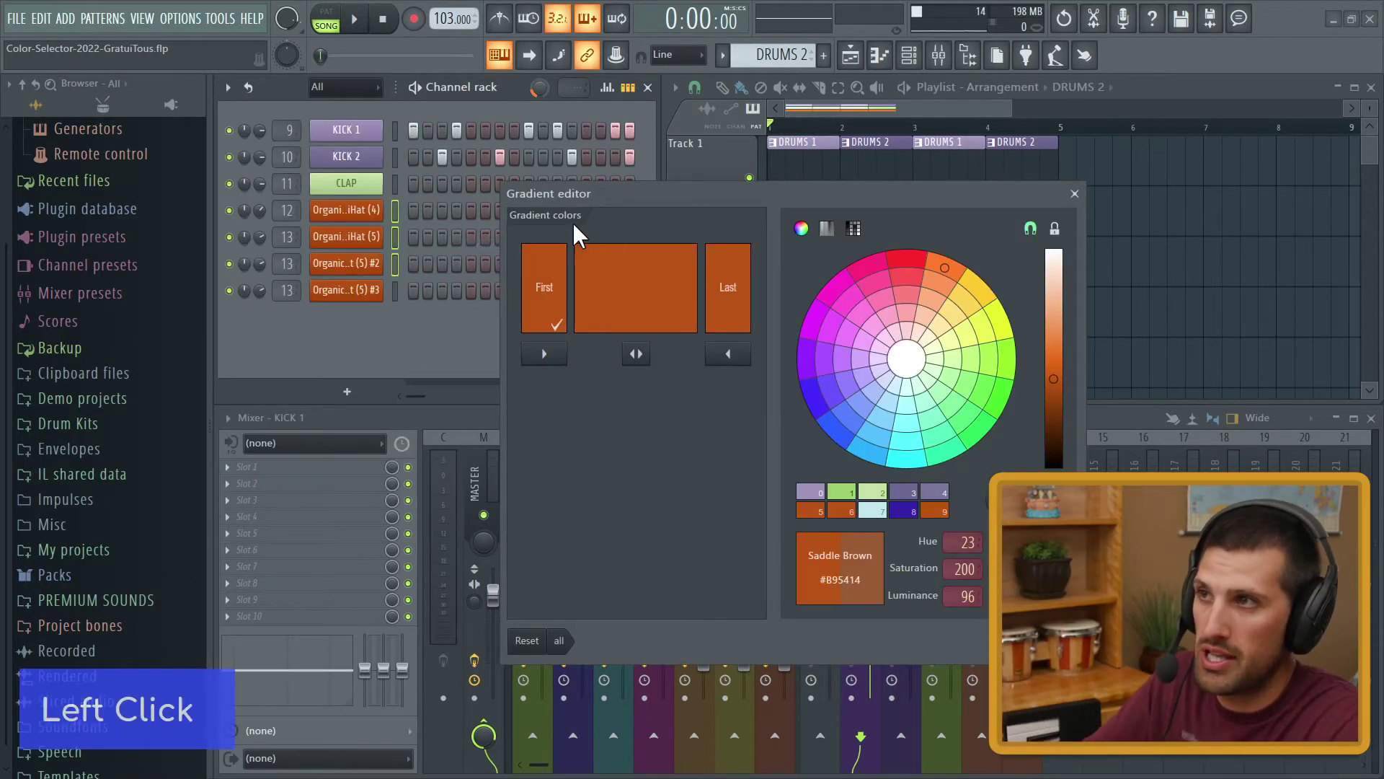
drag(612, 192, 575, 158)
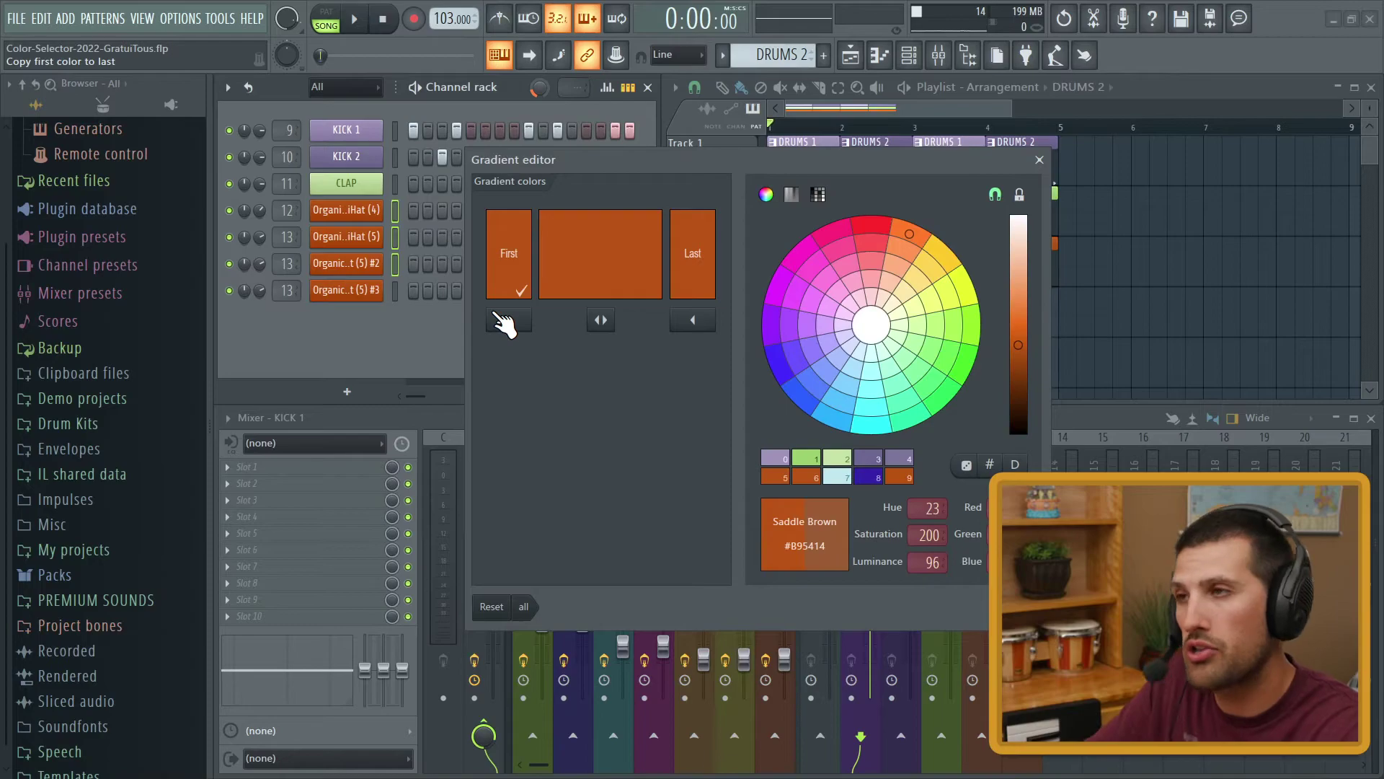
- Color the selected hi-hat channels with a gradient from Medium Red Violet #9A337E to Dark Golden #AB8C22
click(827, 280)
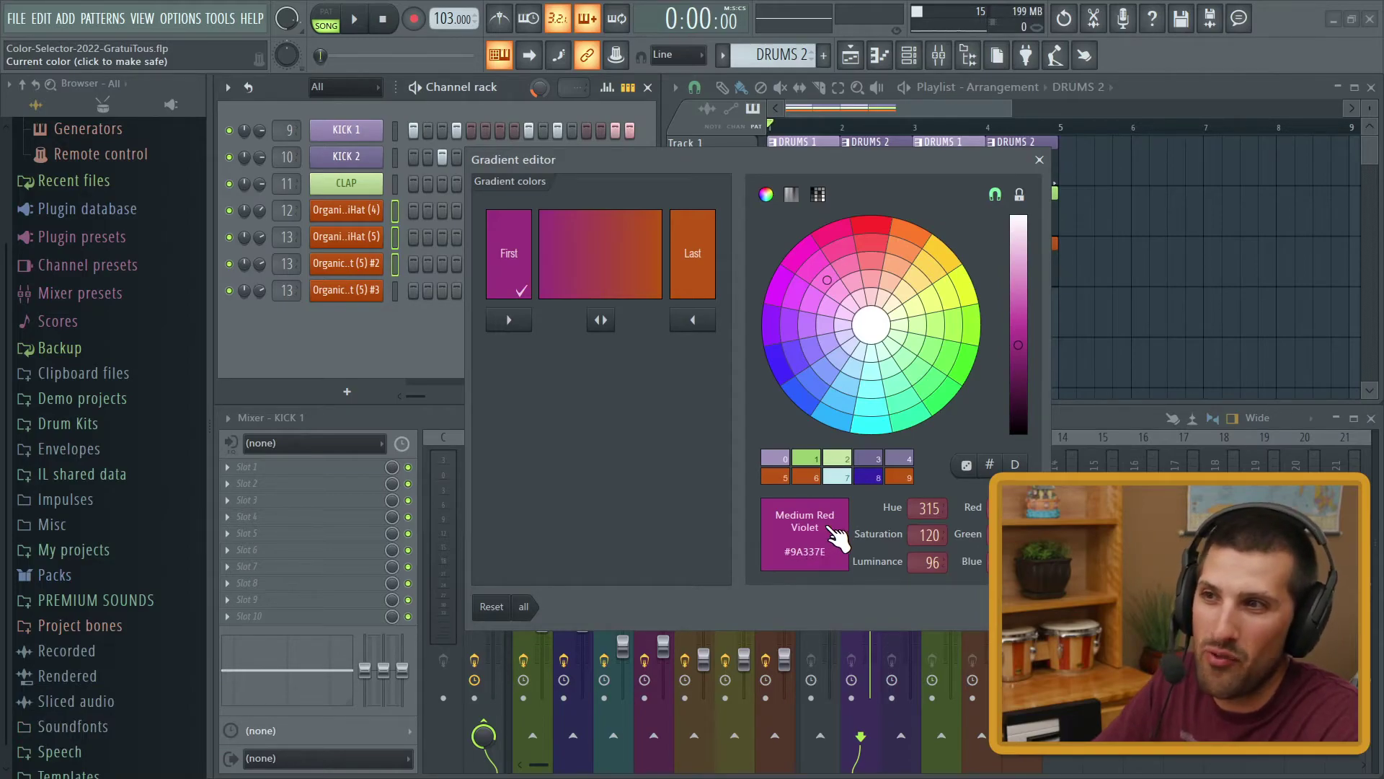
click(699, 254)
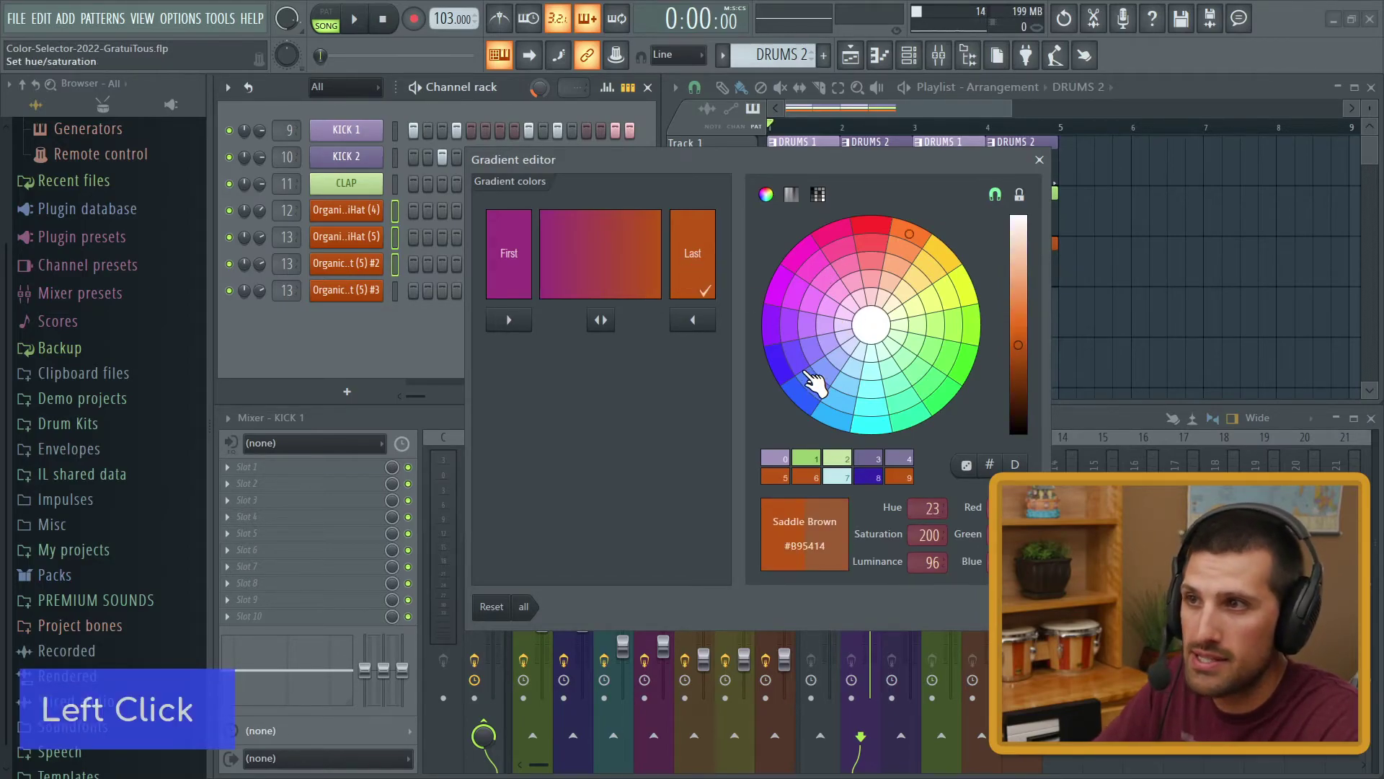
drag(812, 399, 930, 274)
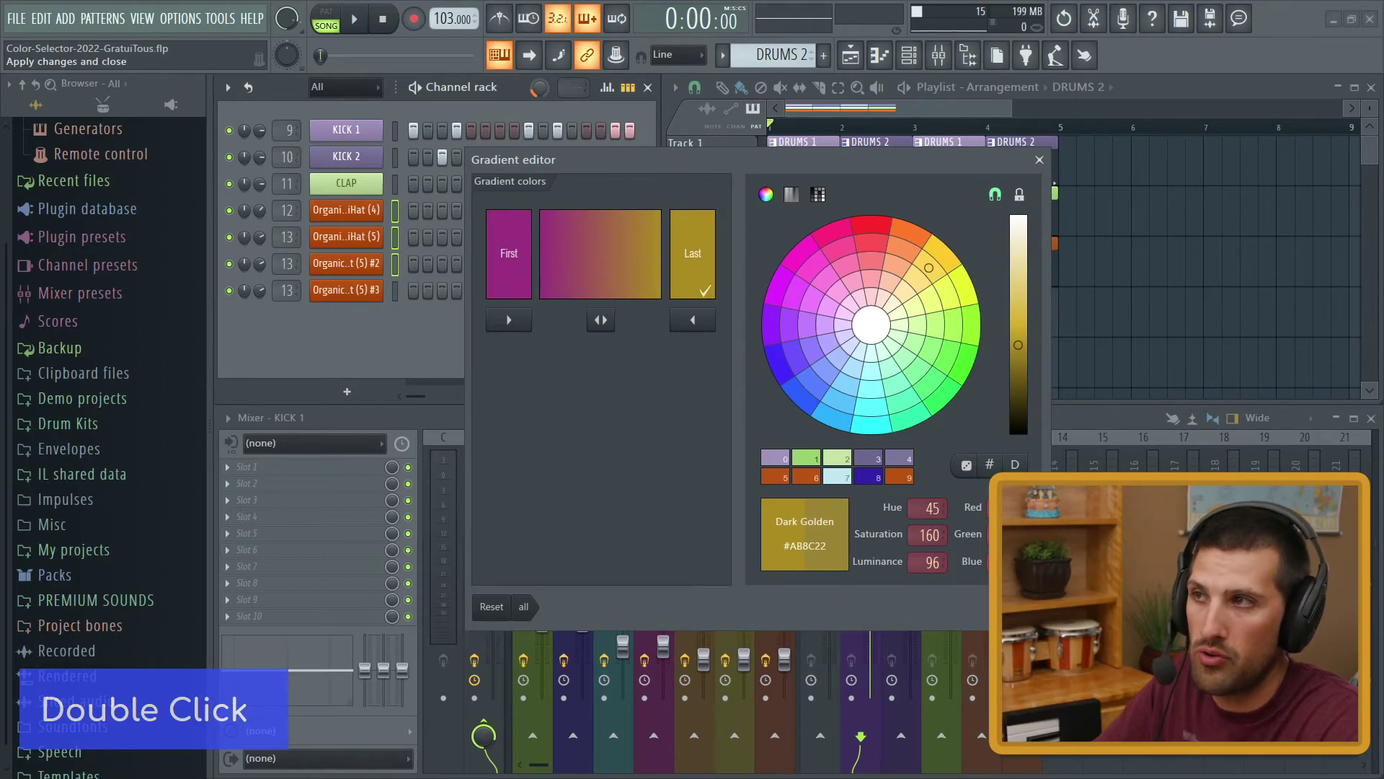
click(1027, 606)
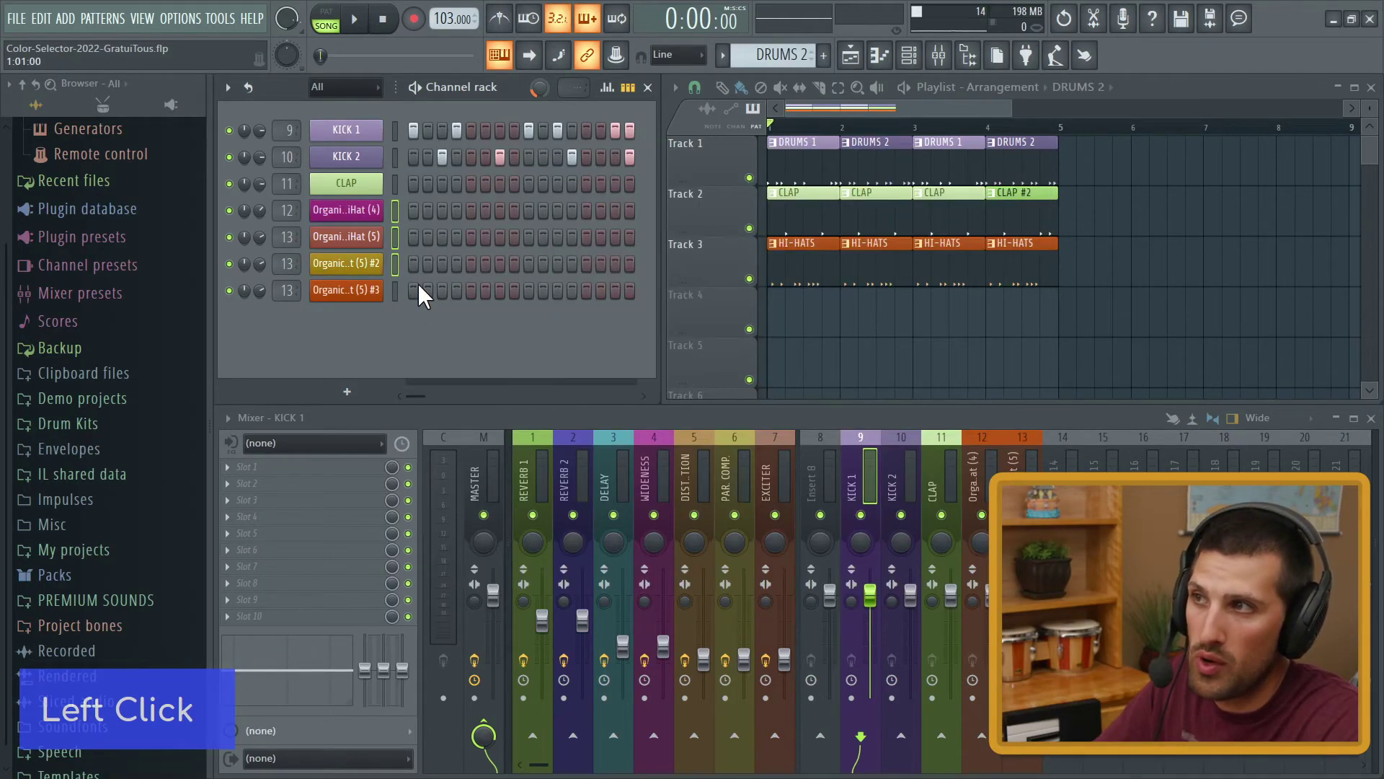
- Clone the gold Organic HiHat (5) #2 channel twice
right_click(371, 263)
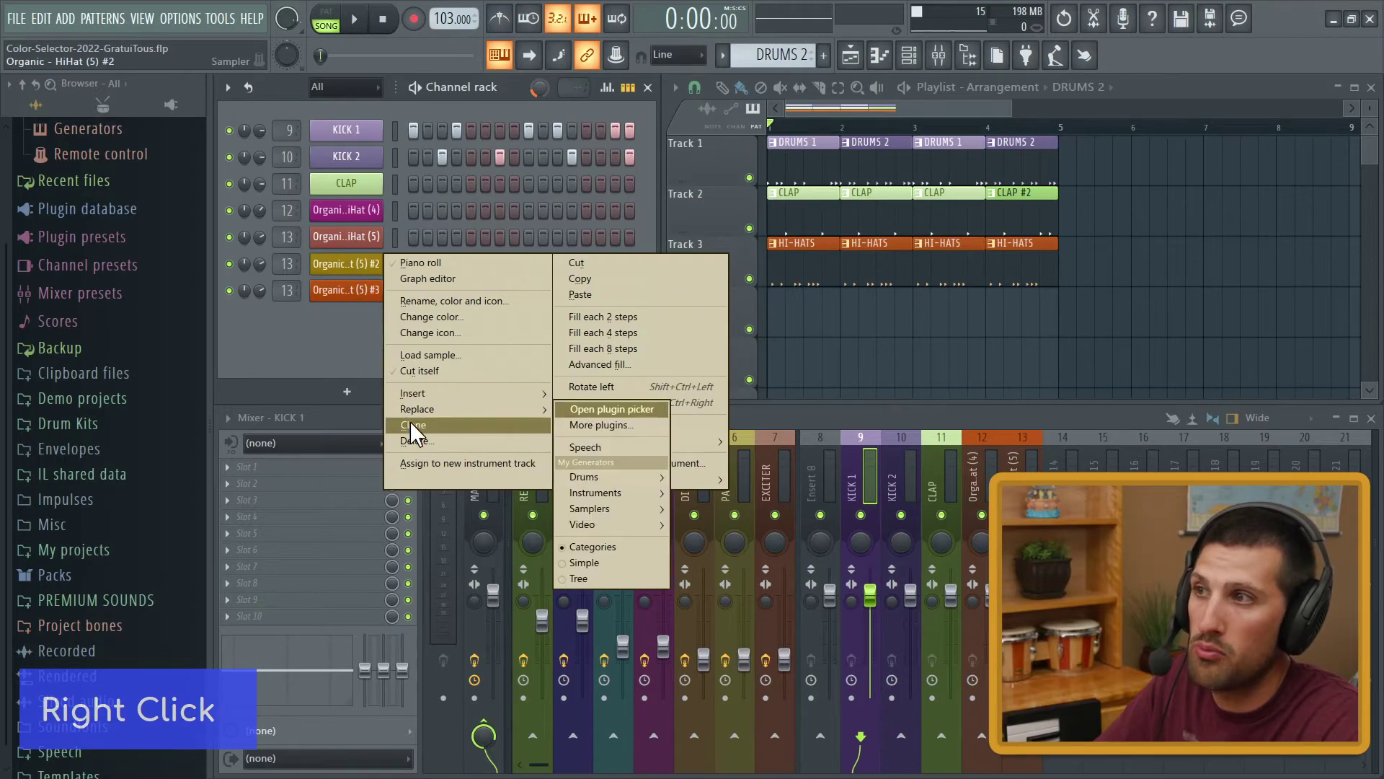
click(409, 424)
right_click(348, 292)
click(409, 450)
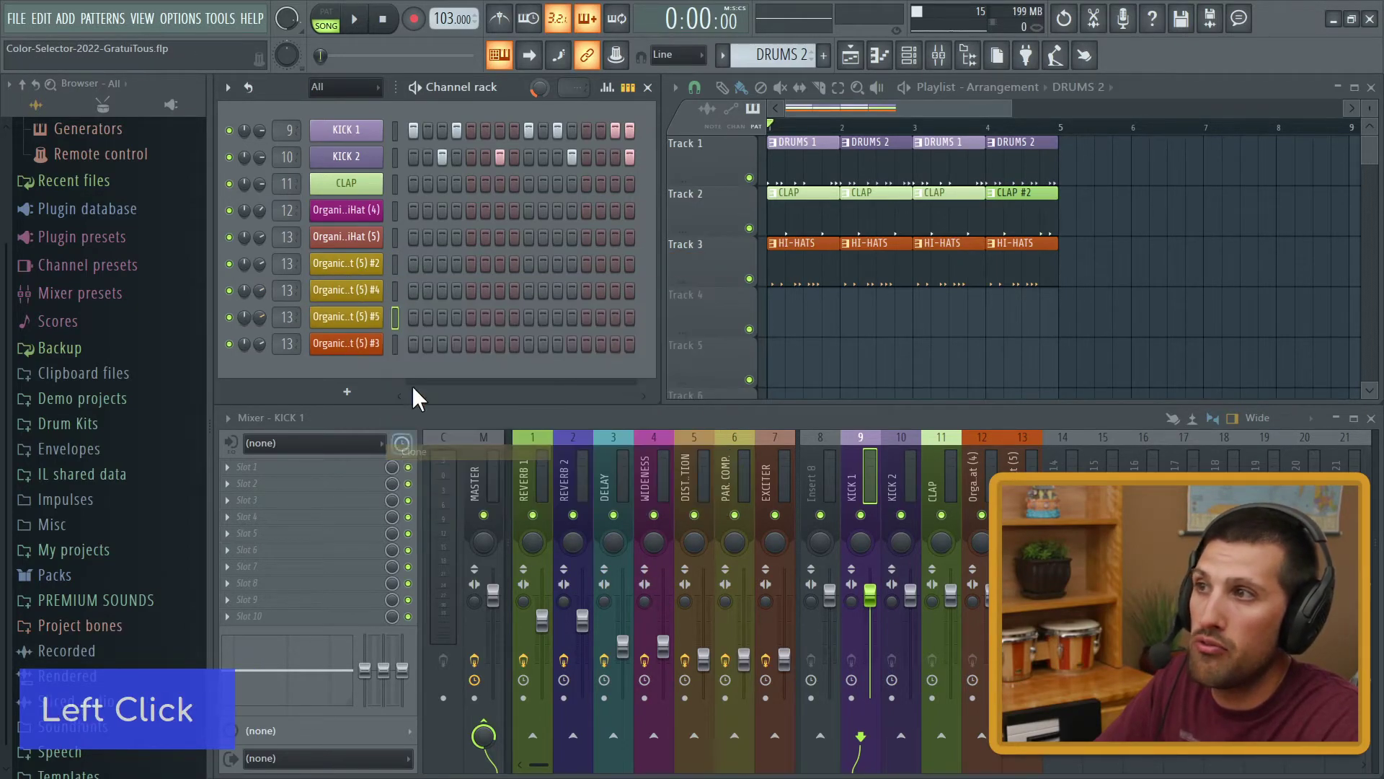
- Select the five hi-hat channels from Organic HiHat (4) to (5) #5 and spread the violet-to-gold gradient across them
click(396, 211)
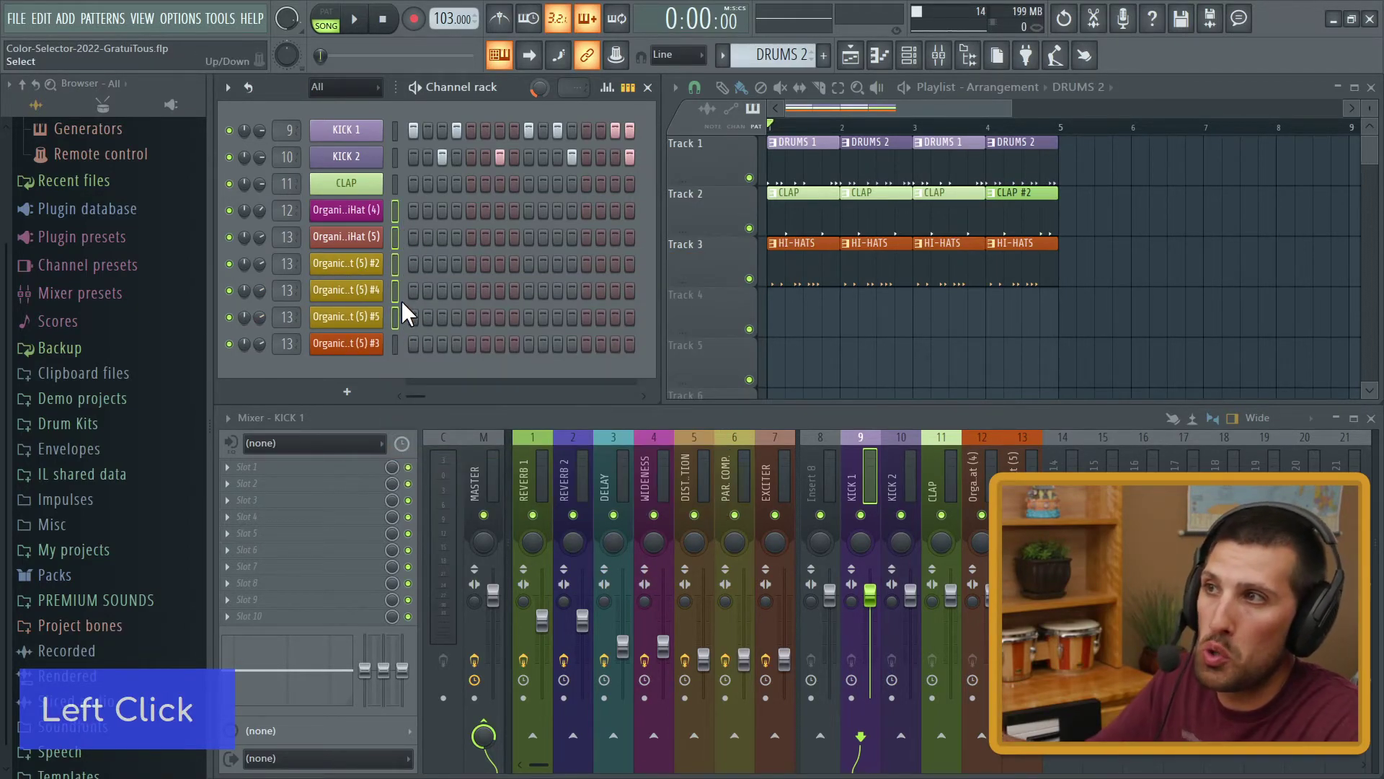
key(alt+shift+c)
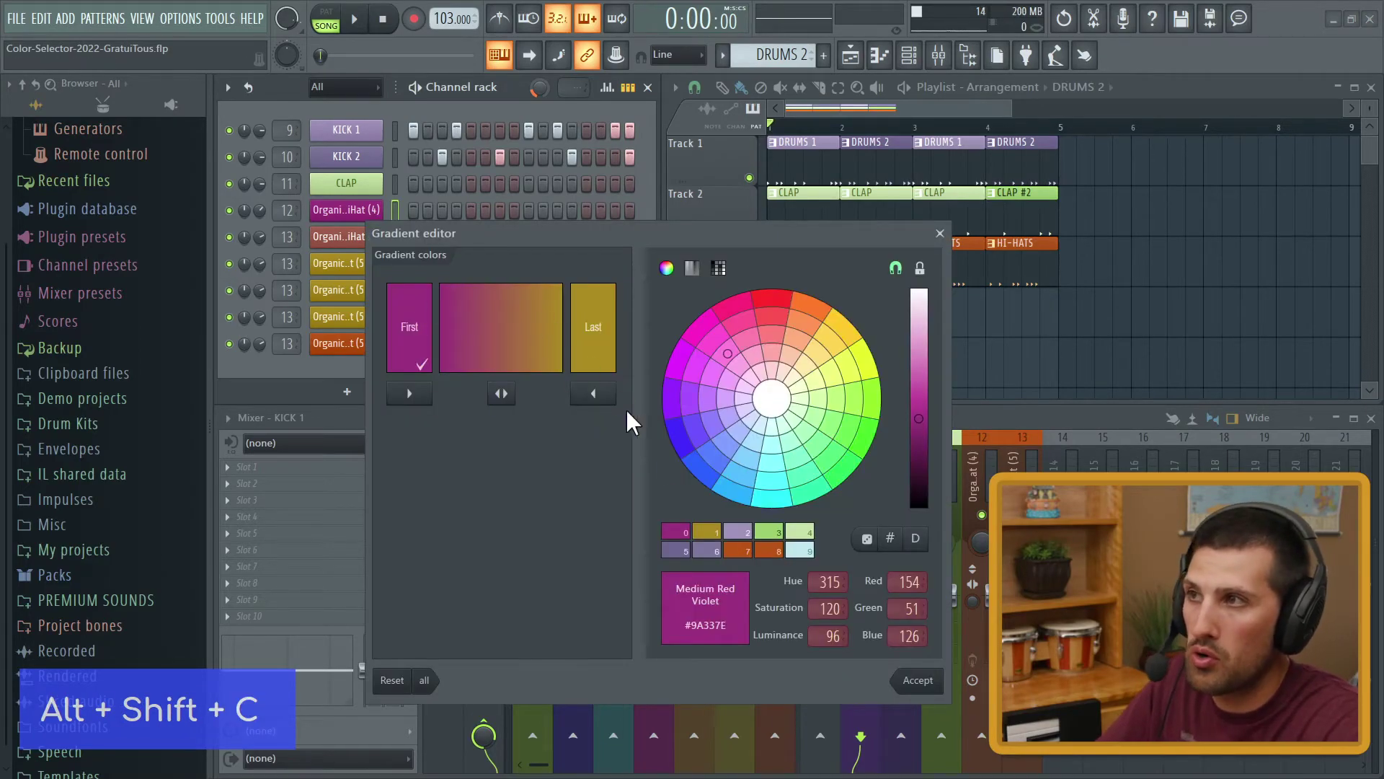
click(901, 681)
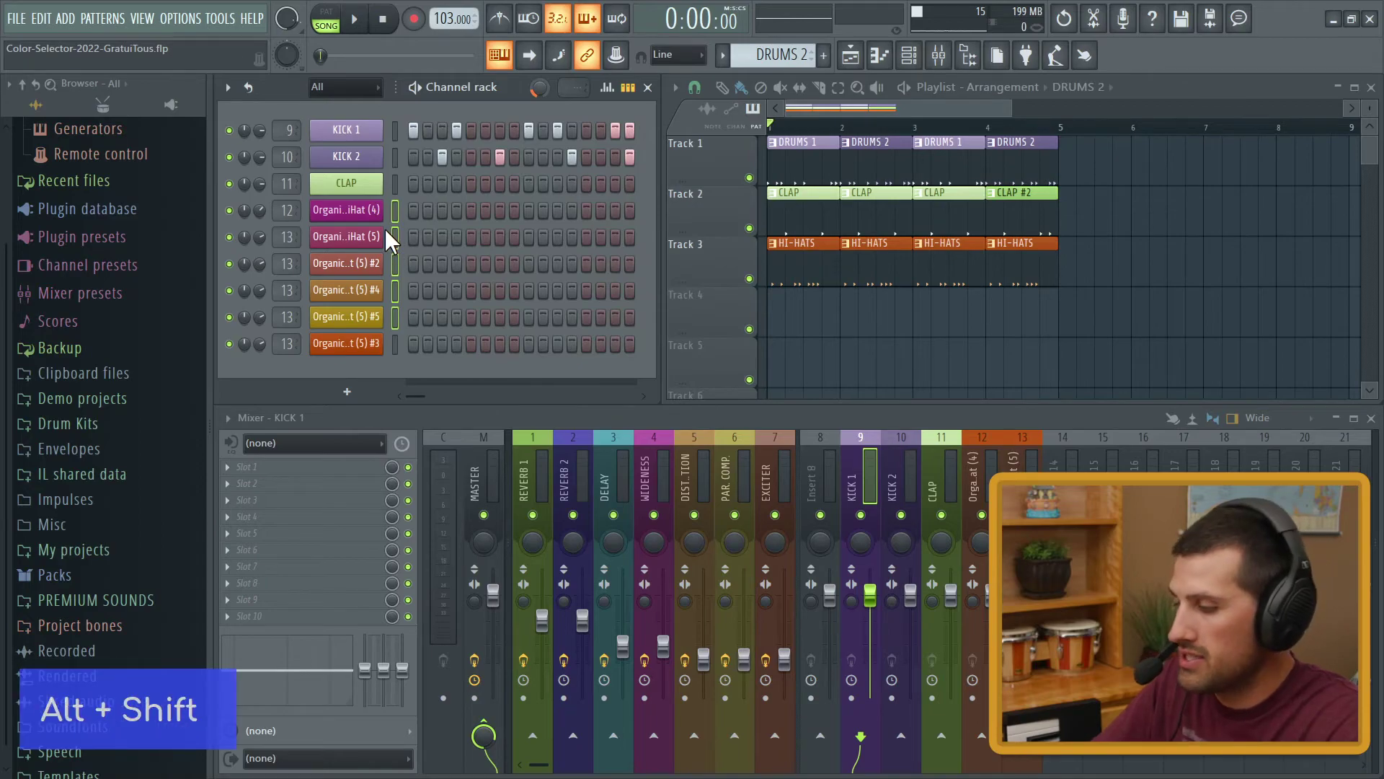
- Recolor the five selected hi-hat channels with a gradient from Medium Blue #2B11BC to Lime Green #22BC11
key(alt+shift+c)
click(671, 377)
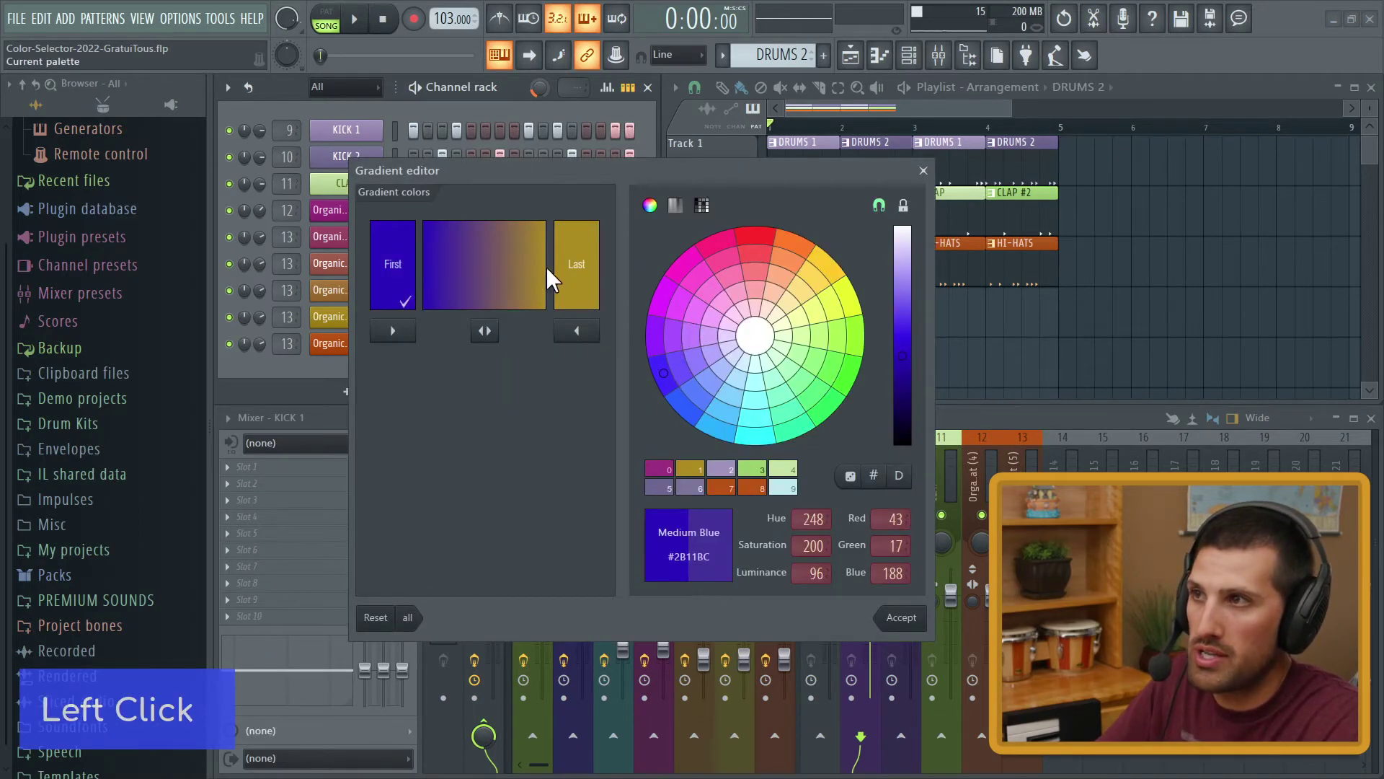
click(566, 268)
click(845, 375)
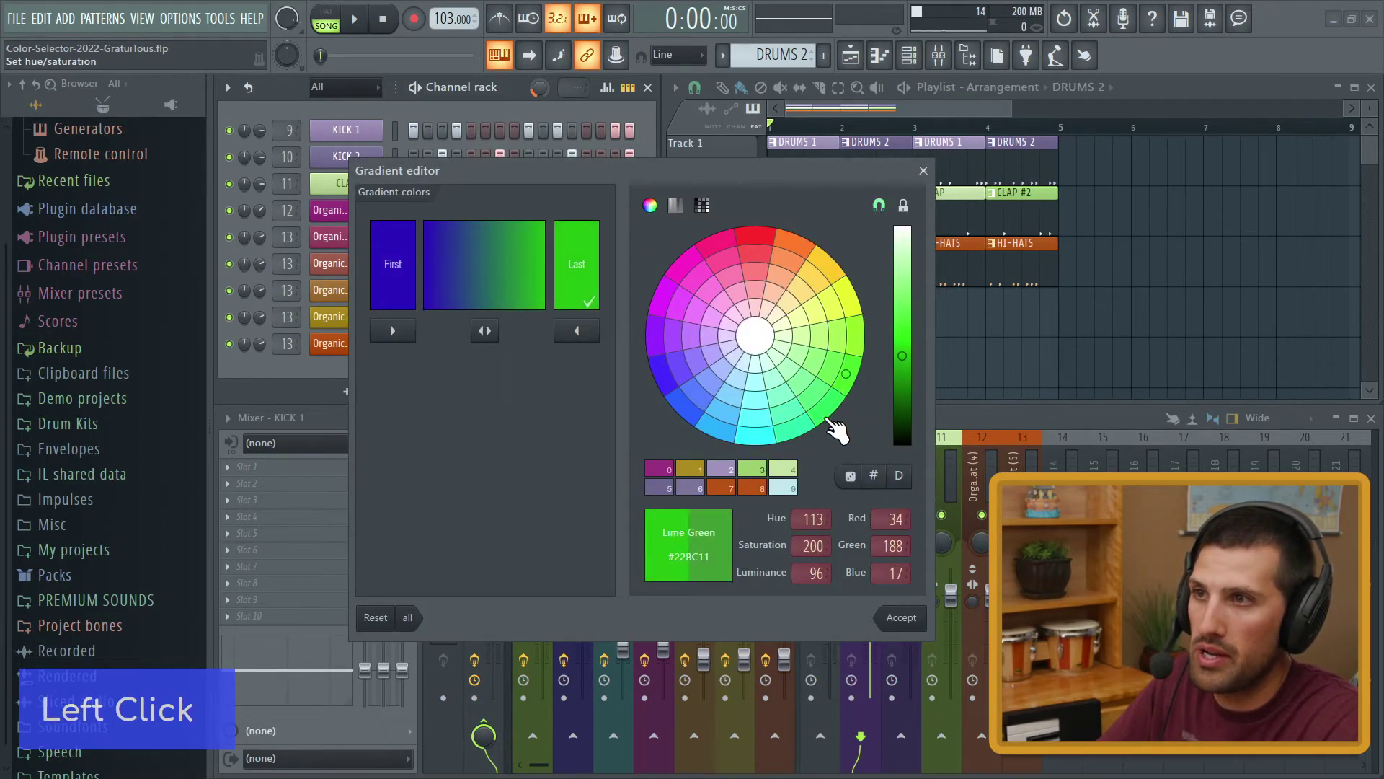
click(898, 620)
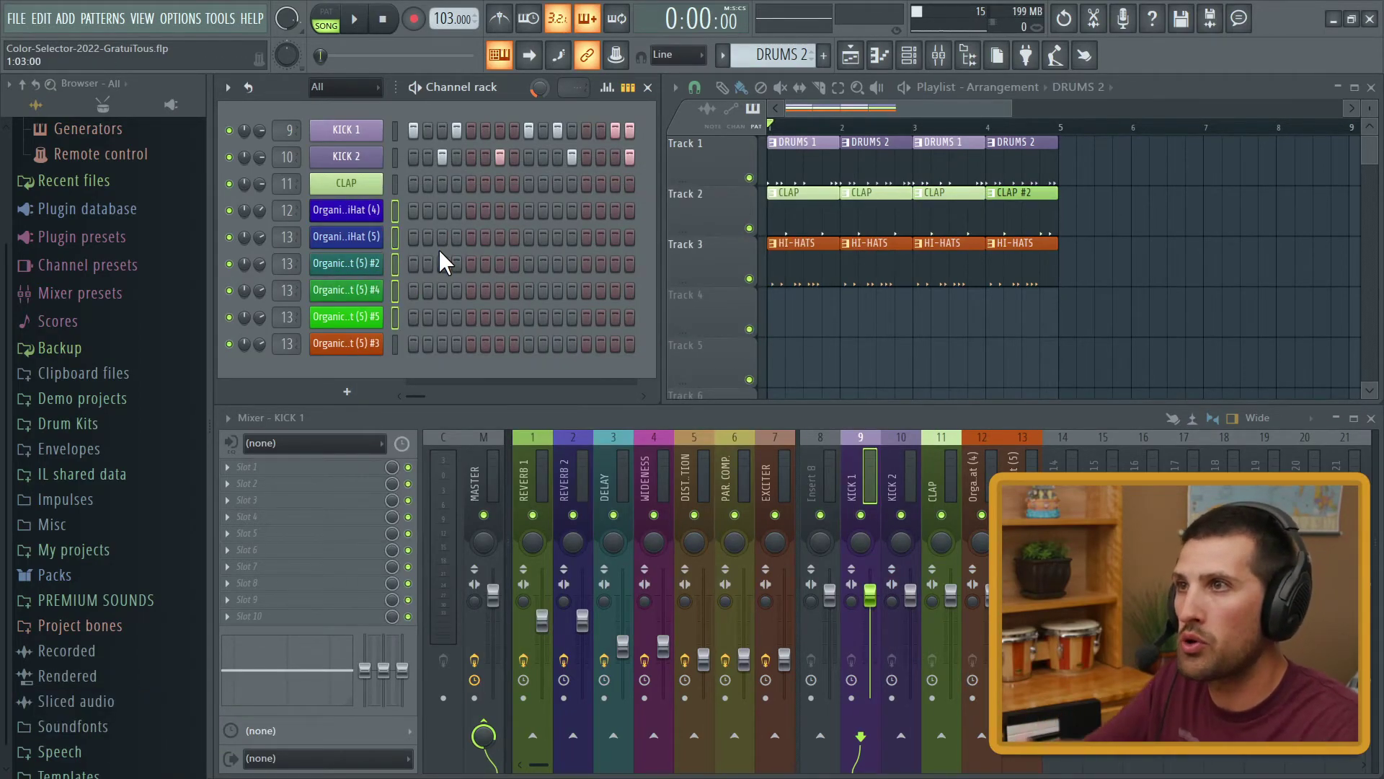
- Select the DRUMS 1, CLAP and HI-HATS patterns in turn from the playlist to view their steps
click(797, 165)
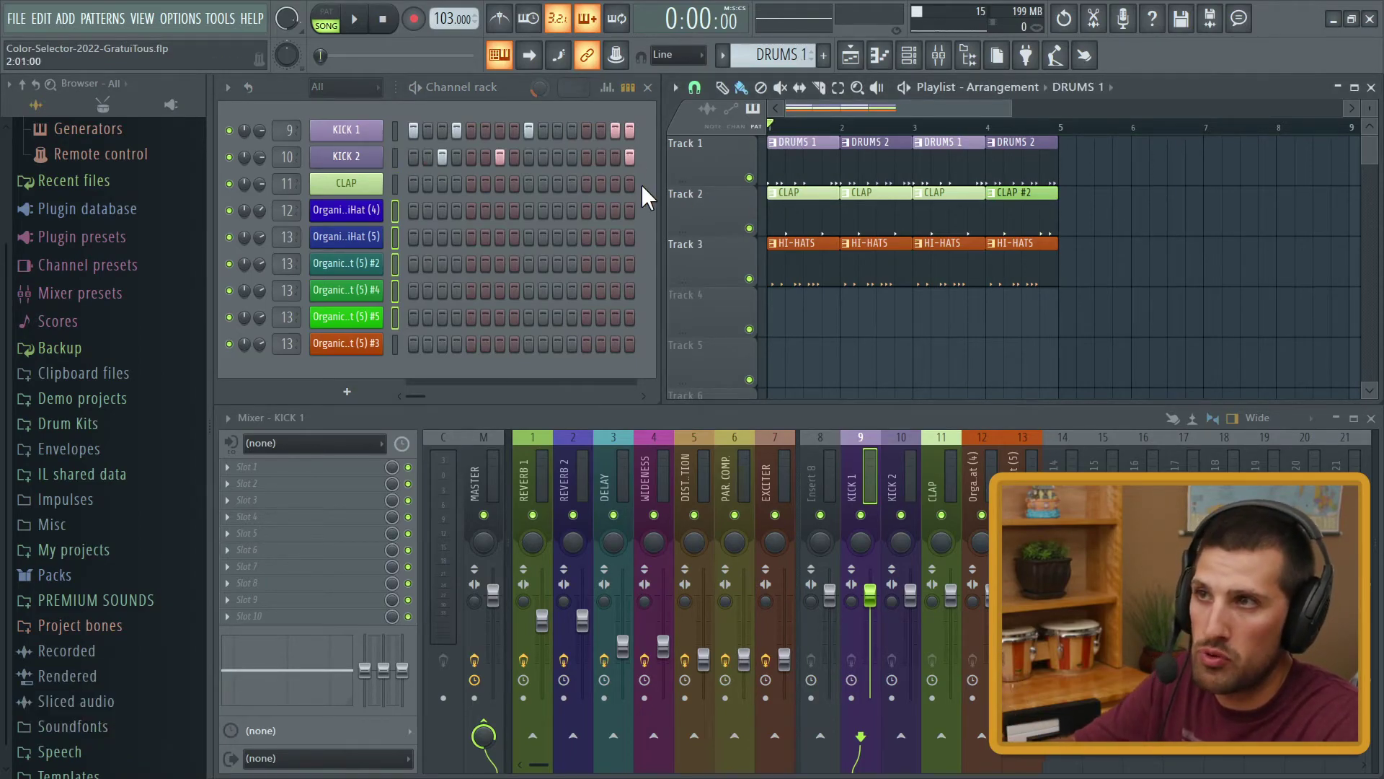
click(782, 197)
click(800, 252)
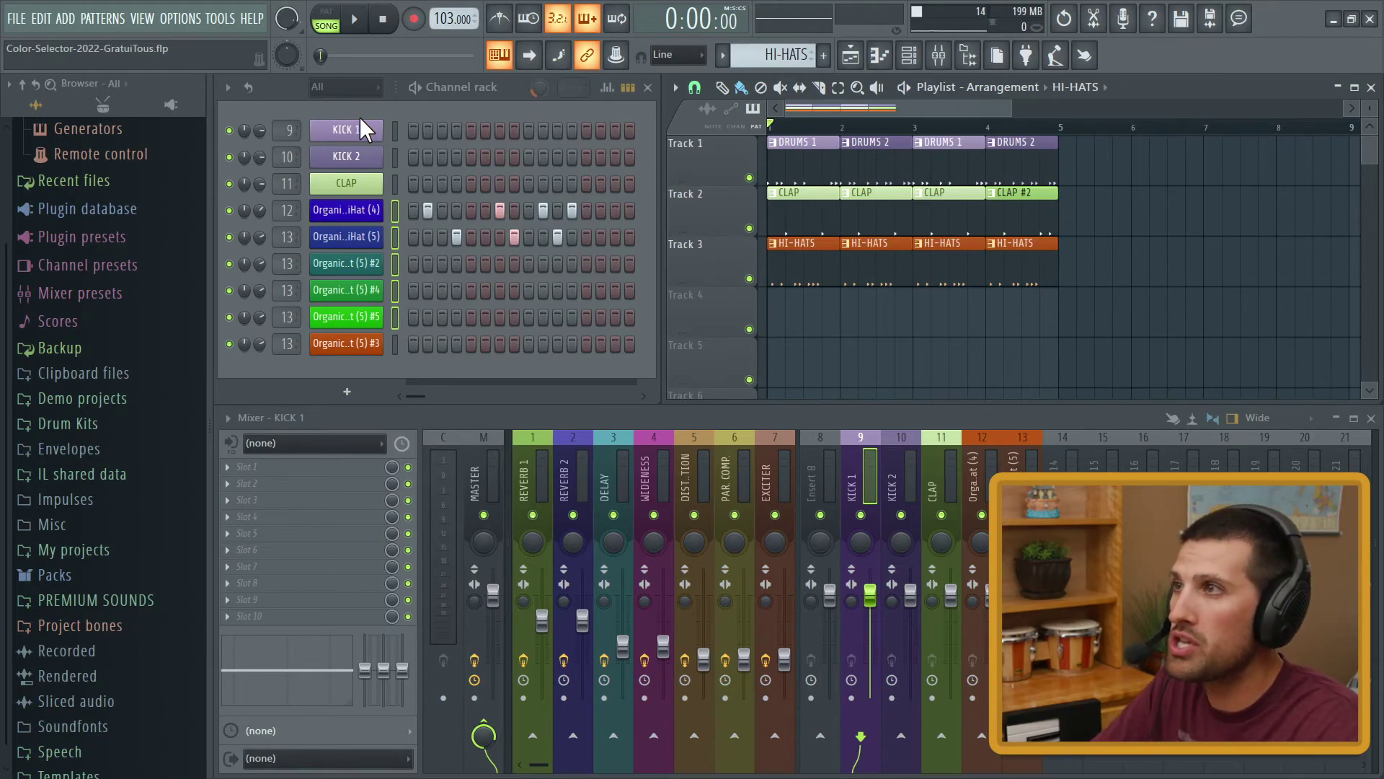
click(437, 109)
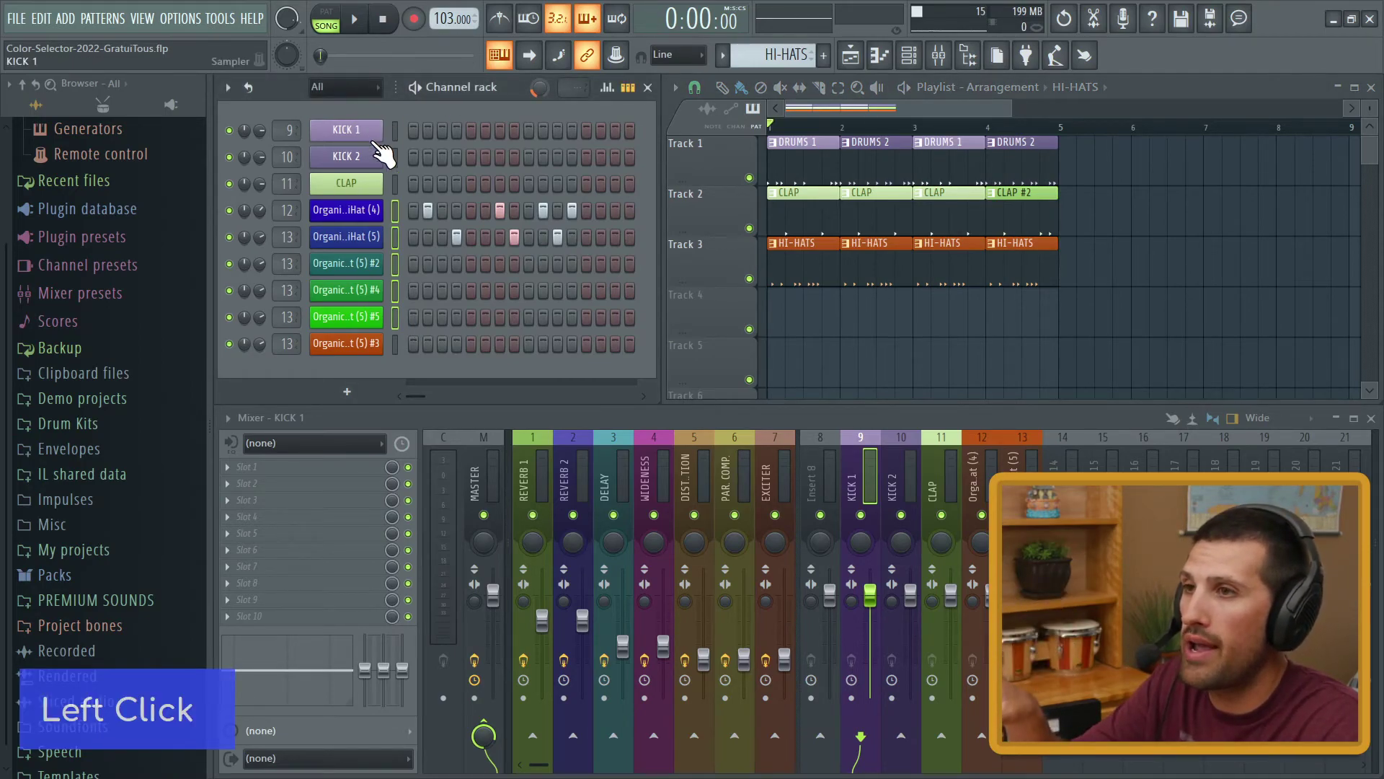
- Duplicate the four-bar drum arrangement on playlist tracks 1 to 3 five times so it fills 24 bars
right_click(883, 351)
ctrl+right_click(810, 340)
scroll(993, 346, down, 2)
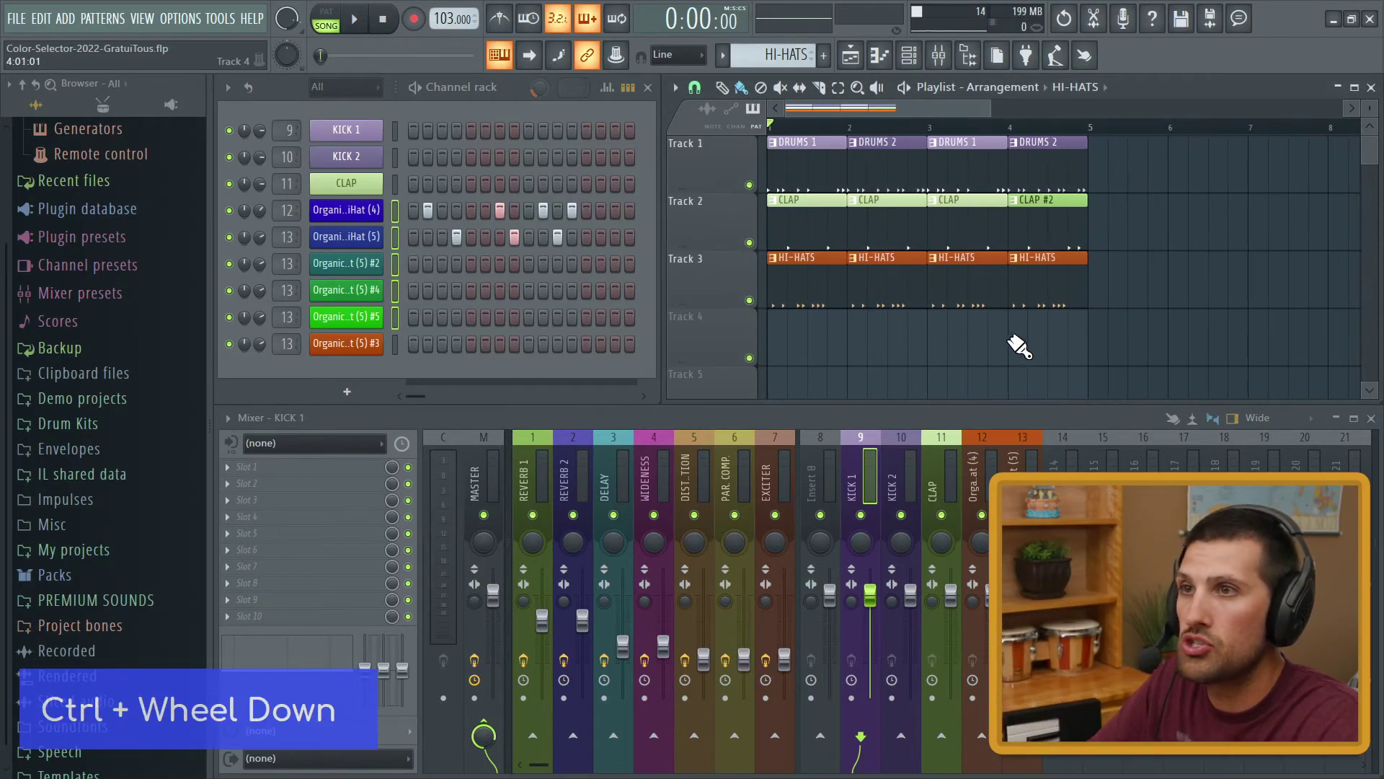
ctrl+click(993, 346)
key(ctrl+b)
key(ctrl+b)
key(ctrl+b)
key(ctrl+b)
key(ctrl+b)
- Copy all the clips from playlist tracks 1 to 3 onto tracks 4 to 6 and clear the selection
scroll(880, 353, down, 3)
drag(1159, 364, 748, 380)
scroll(748, 324, down, 2)
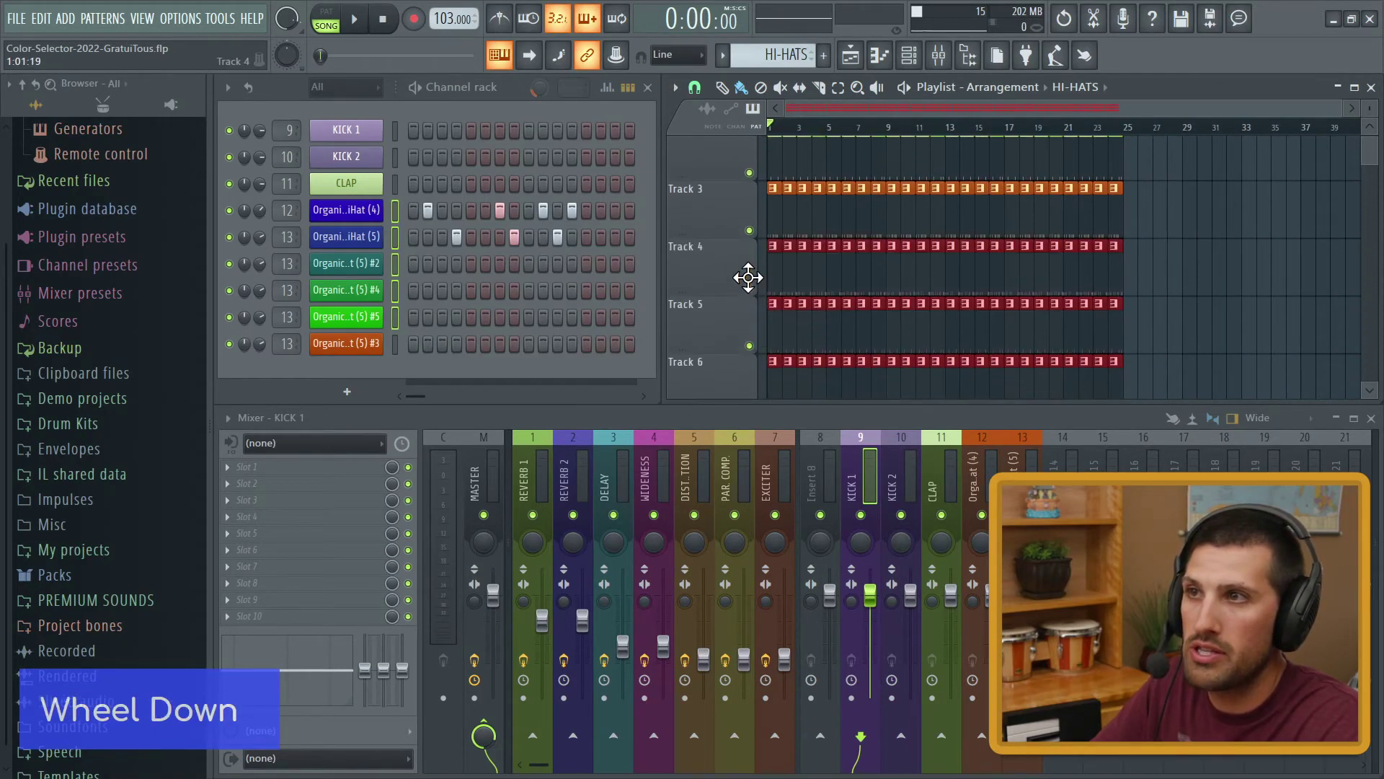
click(1189, 220)
ctrl+right_click(1200, 227)
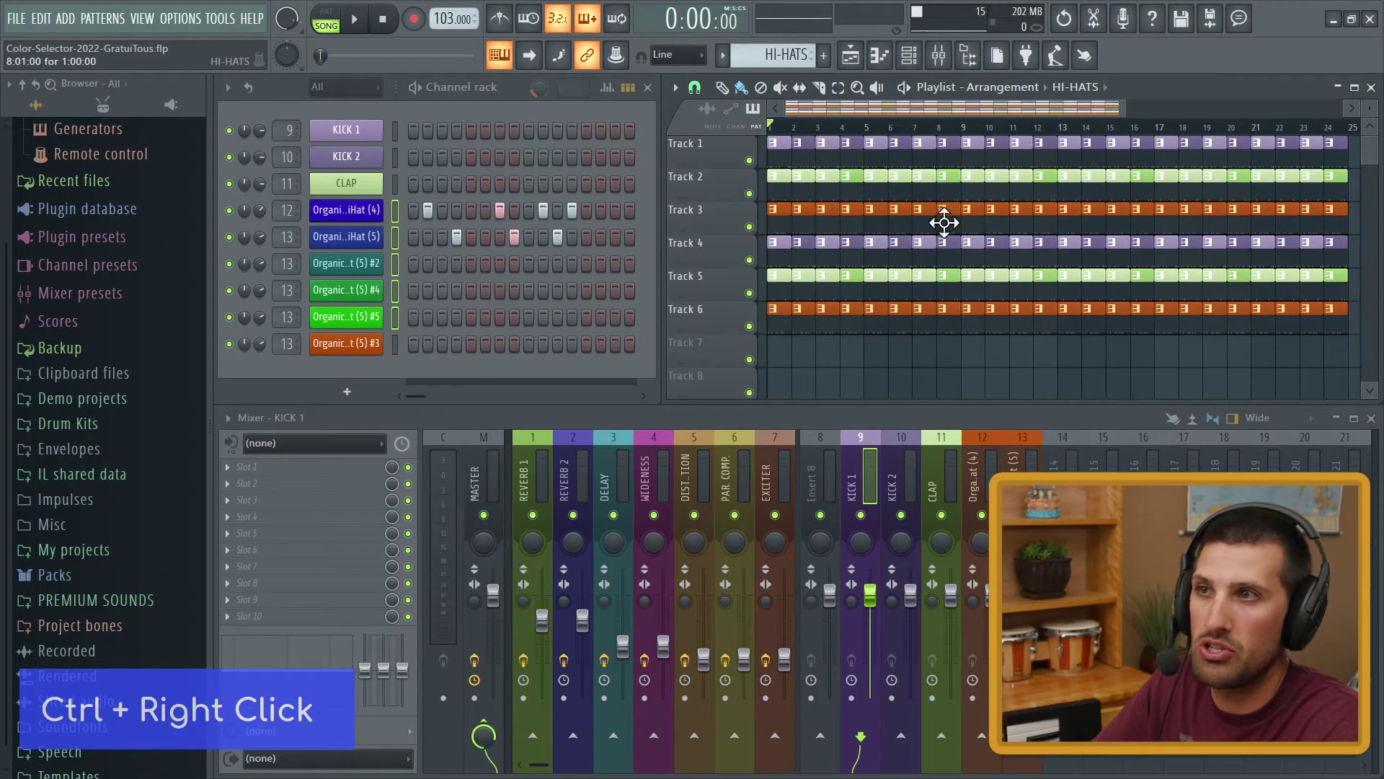
- Delete scattered clips from playlist tracks 2 to 5 to leave gaps in the arrangement
ctrl+scroll(916, 252, down, 3)
right_click(779, 275)
right_click(885, 176)
right_click(915, 242)
right_click(939, 276)
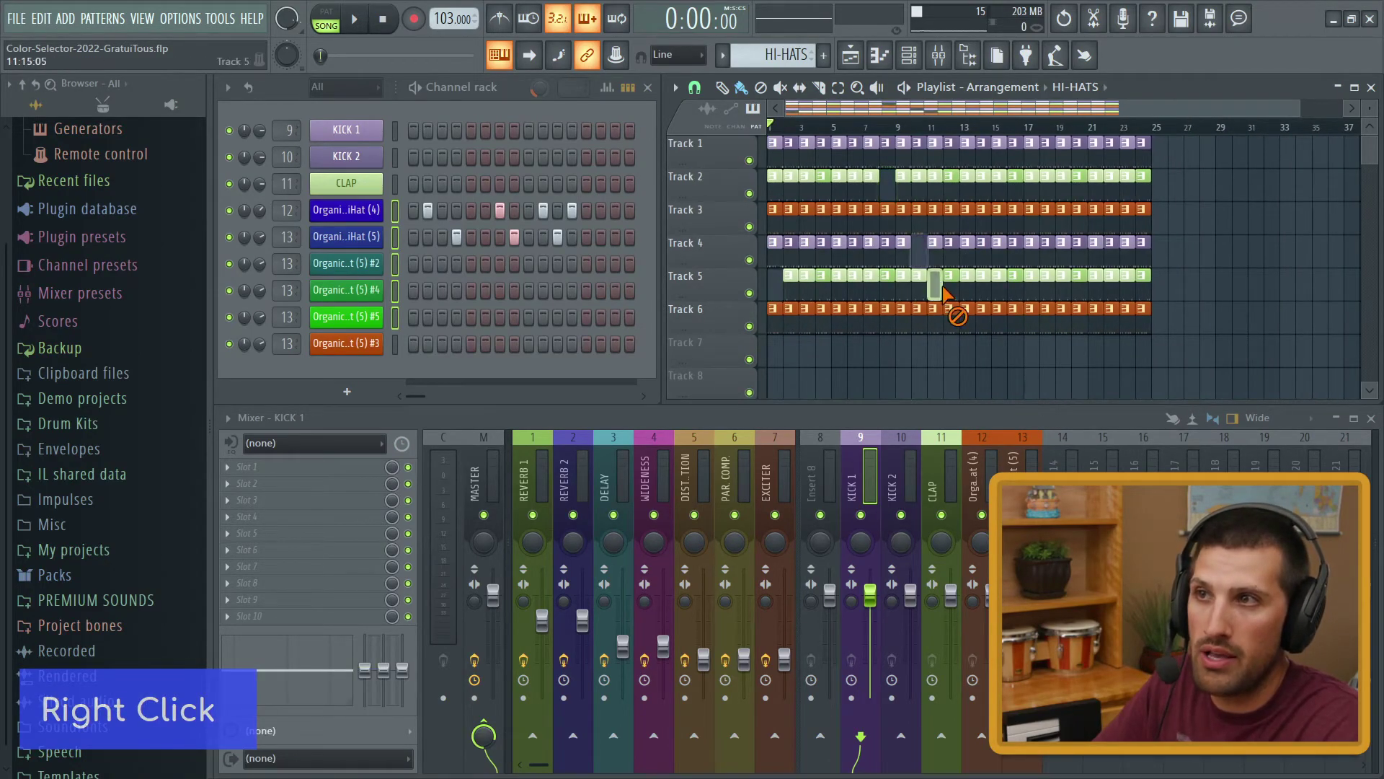
right_click(1020, 242)
right_click(1074, 209)
right_click(1050, 242)
right_click(1056, 275)
right_click(1110, 243)
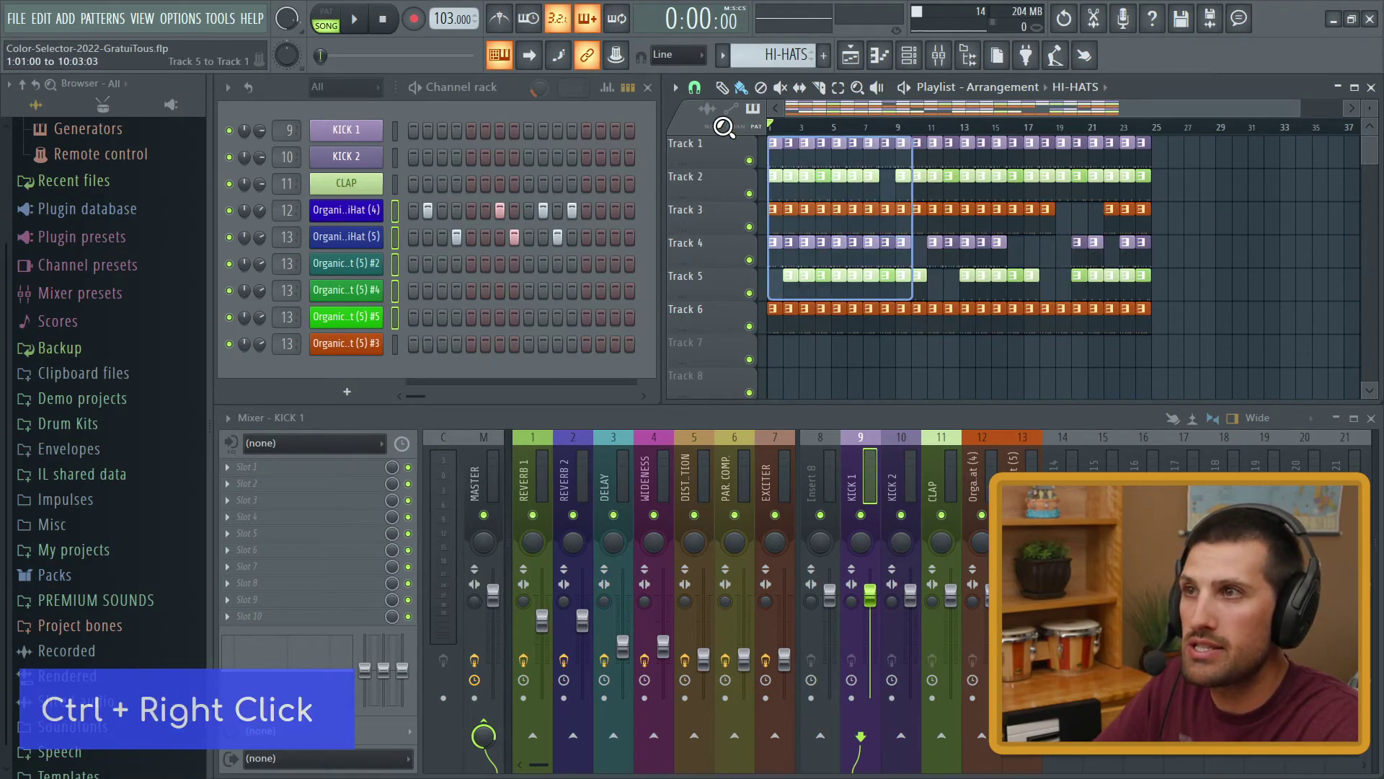
- Inspect the opening bars of the playlist, selecting the first DRUMS 1 clip and the KICK 1 mixer track
ctrl+right_click(724, 126)
click(800, 173)
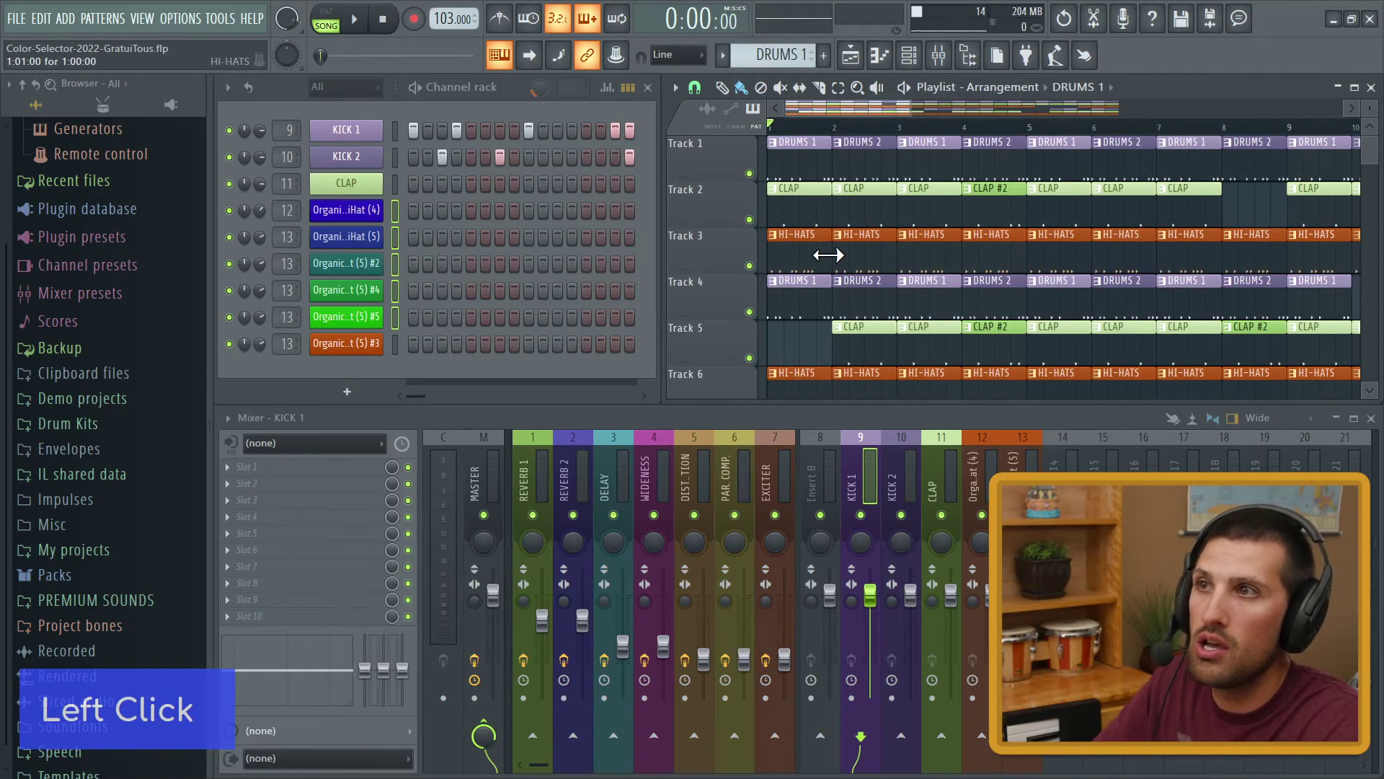
click(858, 486)
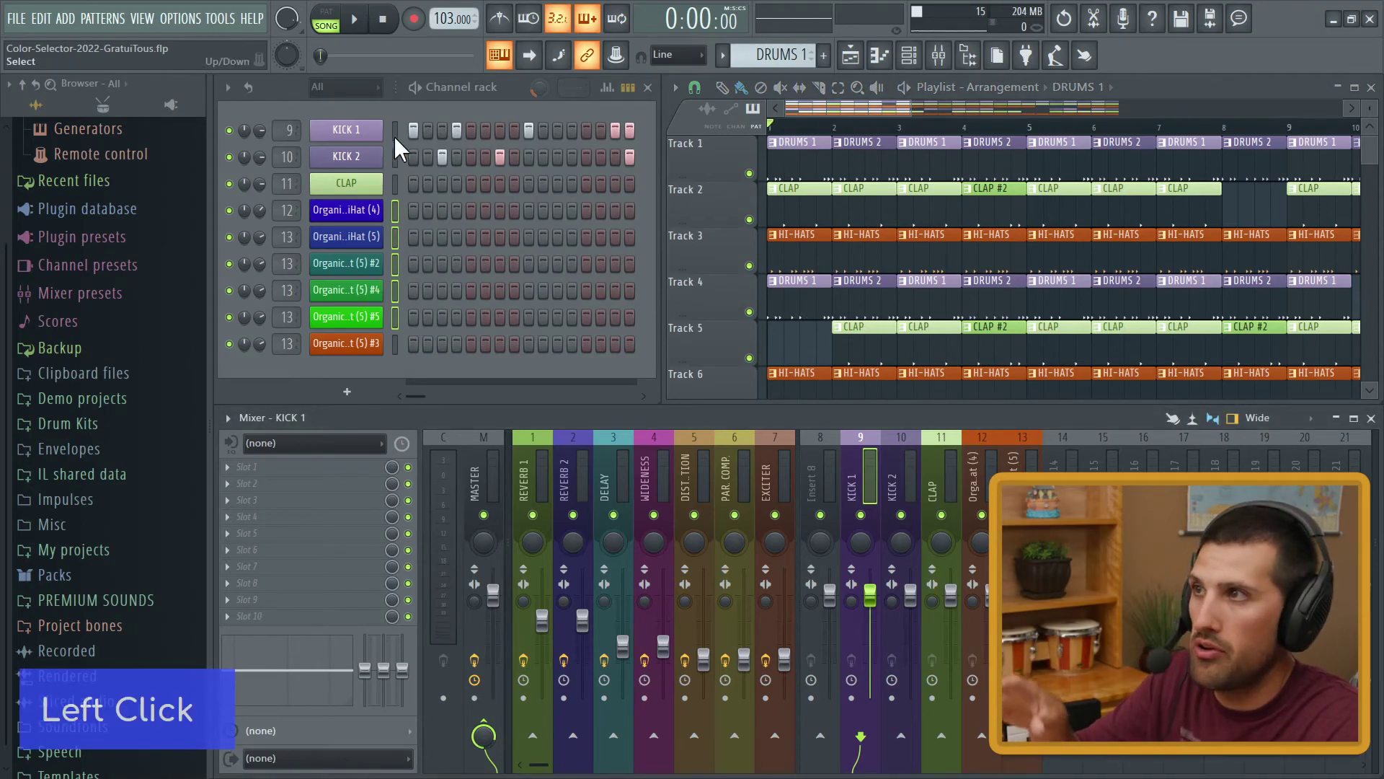
- Delete all the copied clips on playlist tracks 4 to 6
ctrl+click(801, 341)
scroll(1334, 371, down, 2)
drag(1335, 370, 782, 255)
key(Delete)
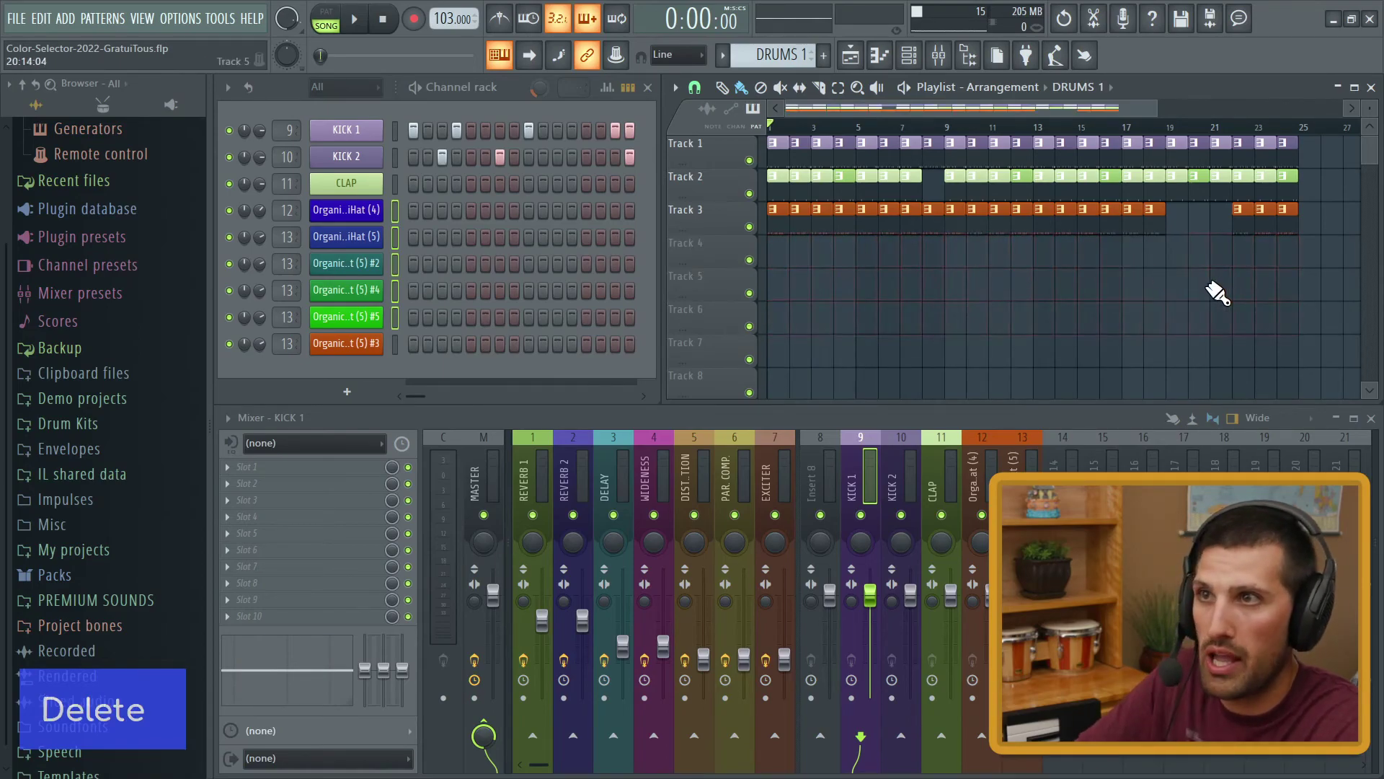
- Delete every clip from bar 5 onward on playlist tracks 1 to 3, keeping only the first four bars
drag(1311, 266, 889, 145)
key(Delete)
ctrl+right_click(964, 228)
- Switch to the web browser and review the member's question about colour selection in the step sequencer, including its title
key(alt+Tab)
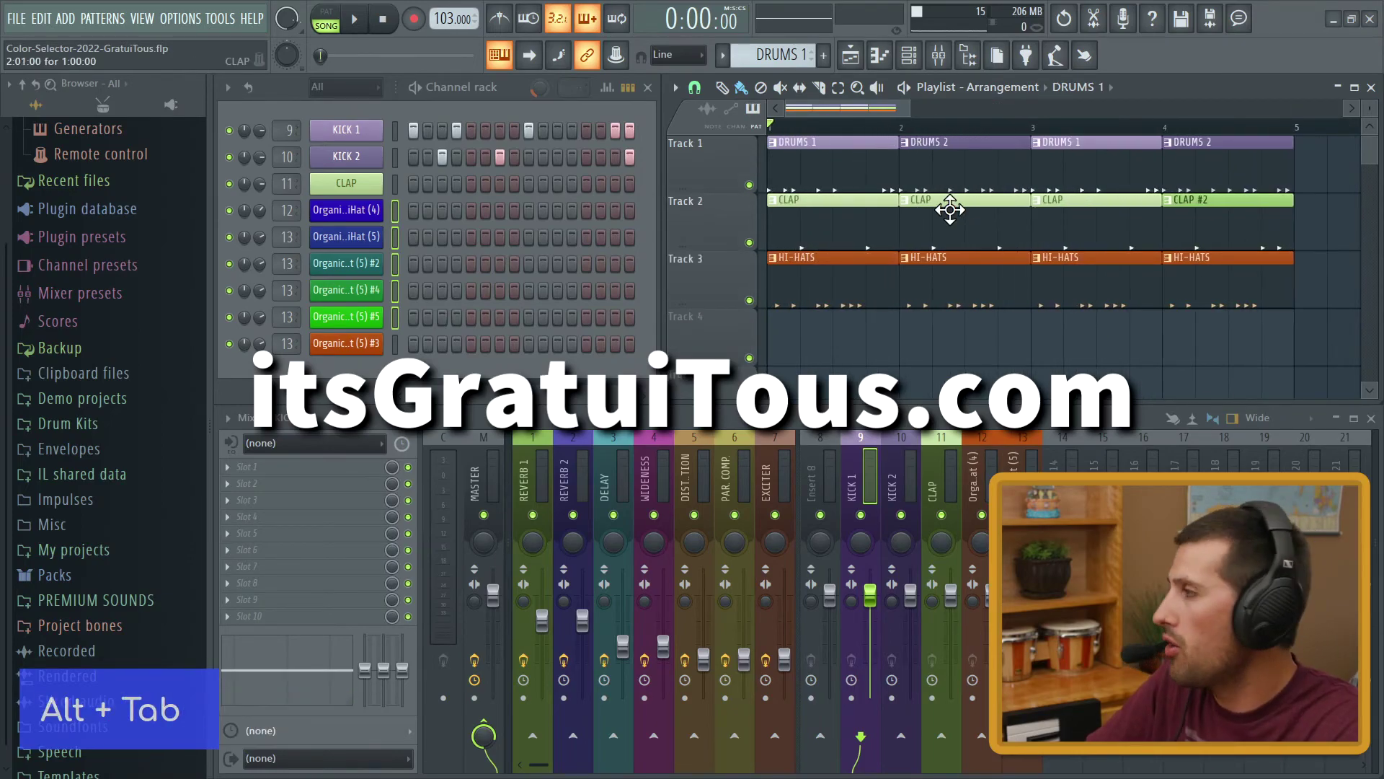
key(alt+Tab)
key(alt+shift+Tab)
click(918, 395)
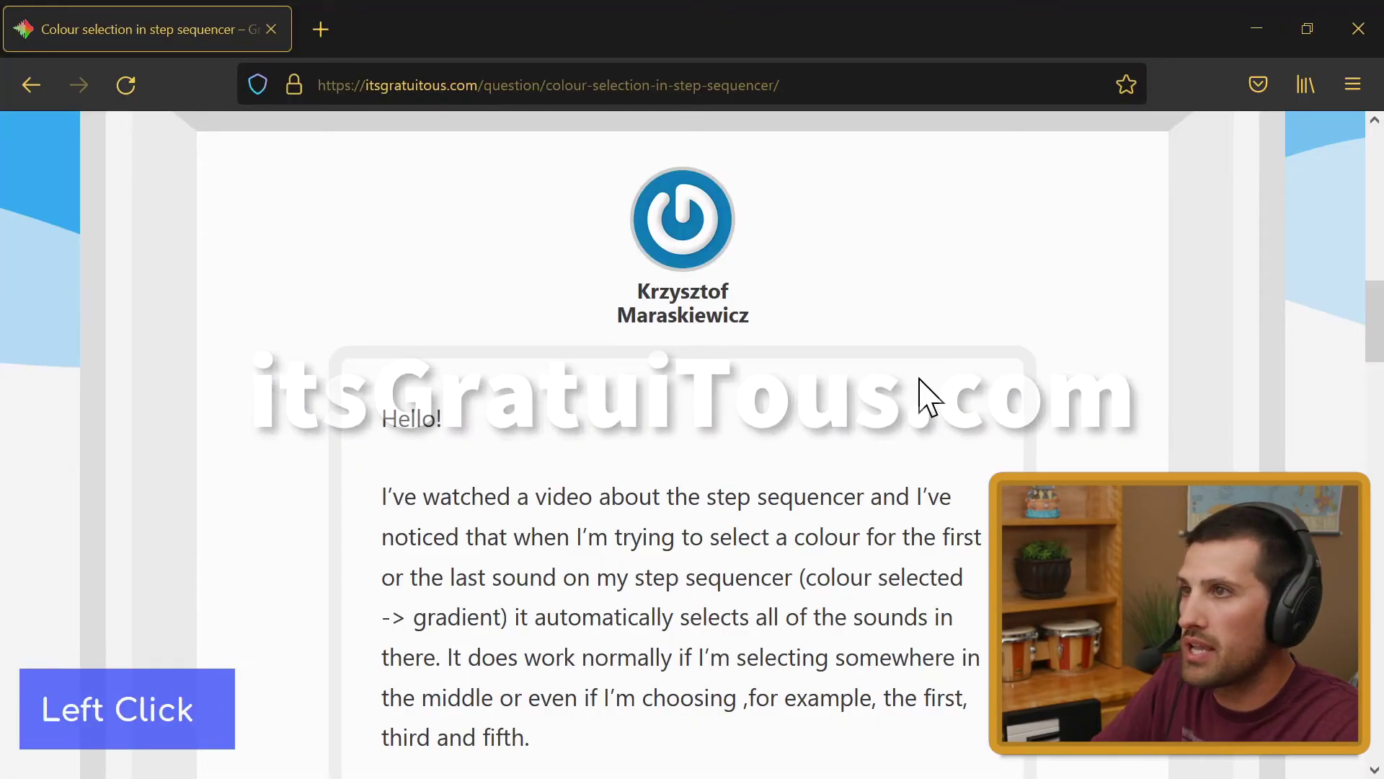
scroll(894, 476, up, 2)
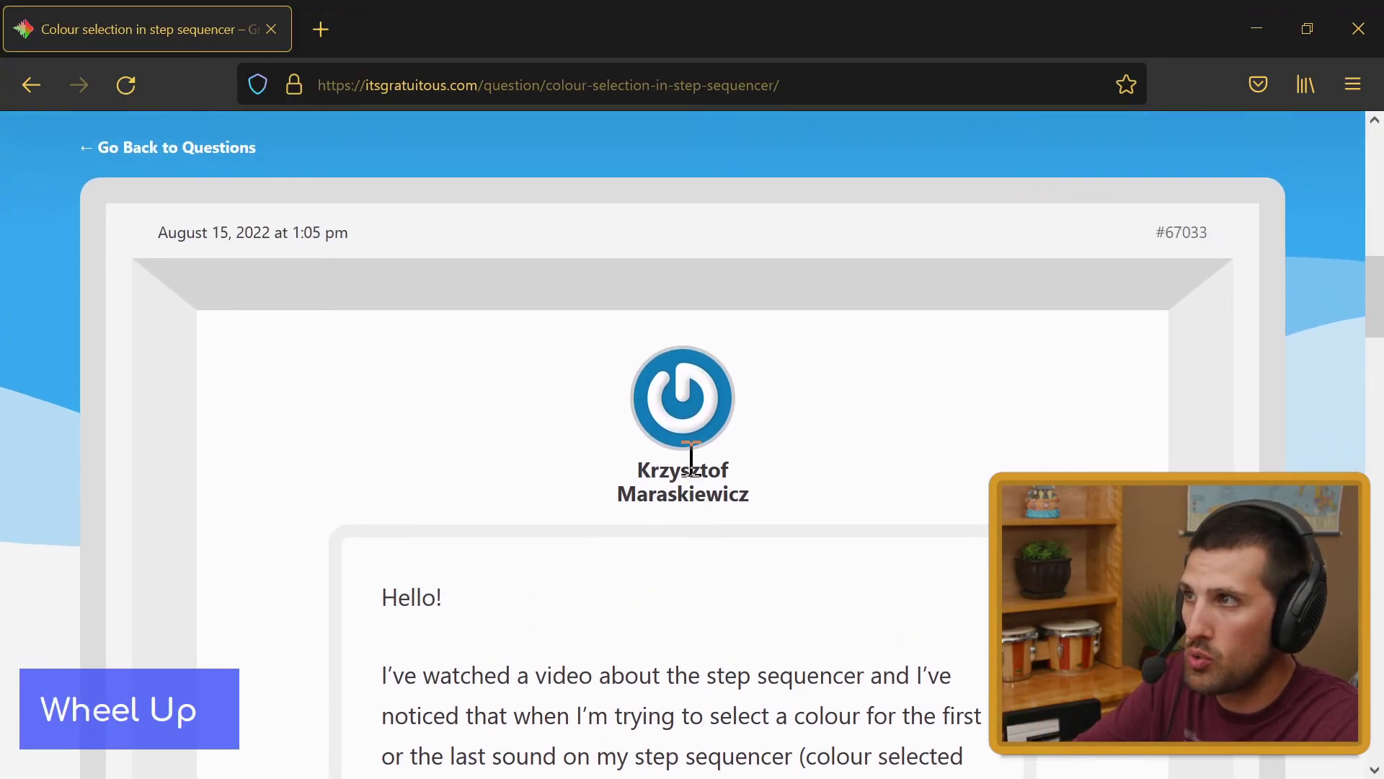
scroll(677, 476, up, 4)
scroll(562, 496, up, 3)
drag(229, 202, 865, 238)
click(866, 337)
- Return to the beginning of the question page and look through the site's Resources options, including the Questions Area, without opening any
scroll(866, 337, up, 5)
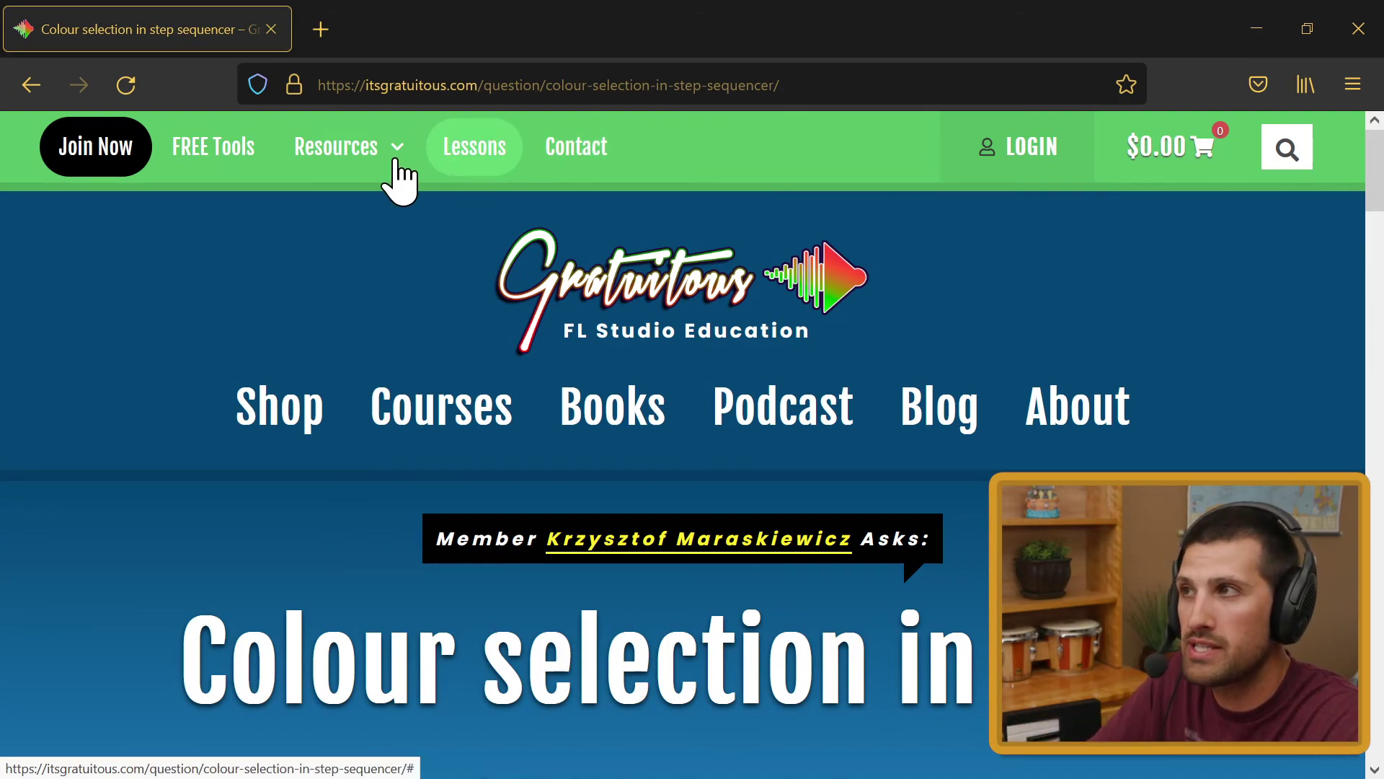
mouse_move(368, 173)
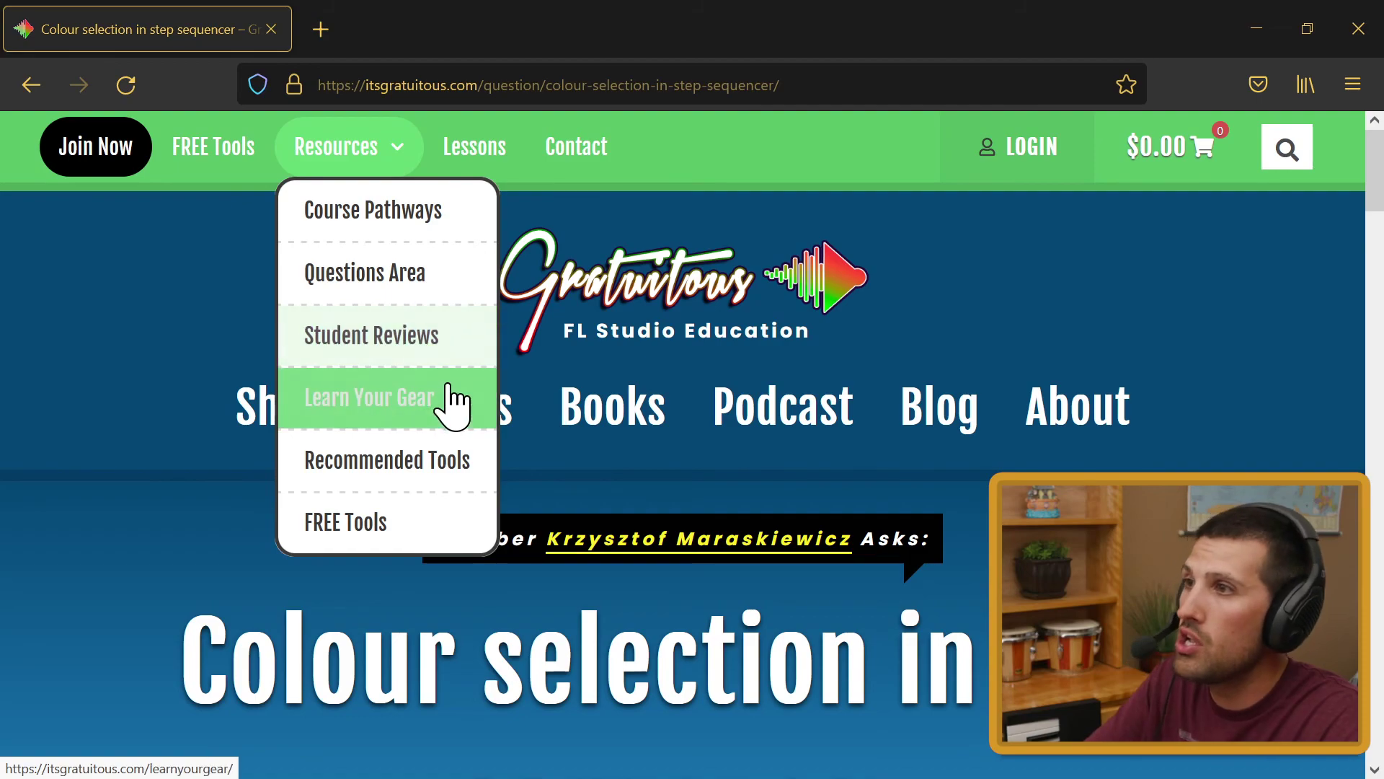
click(232, 293)
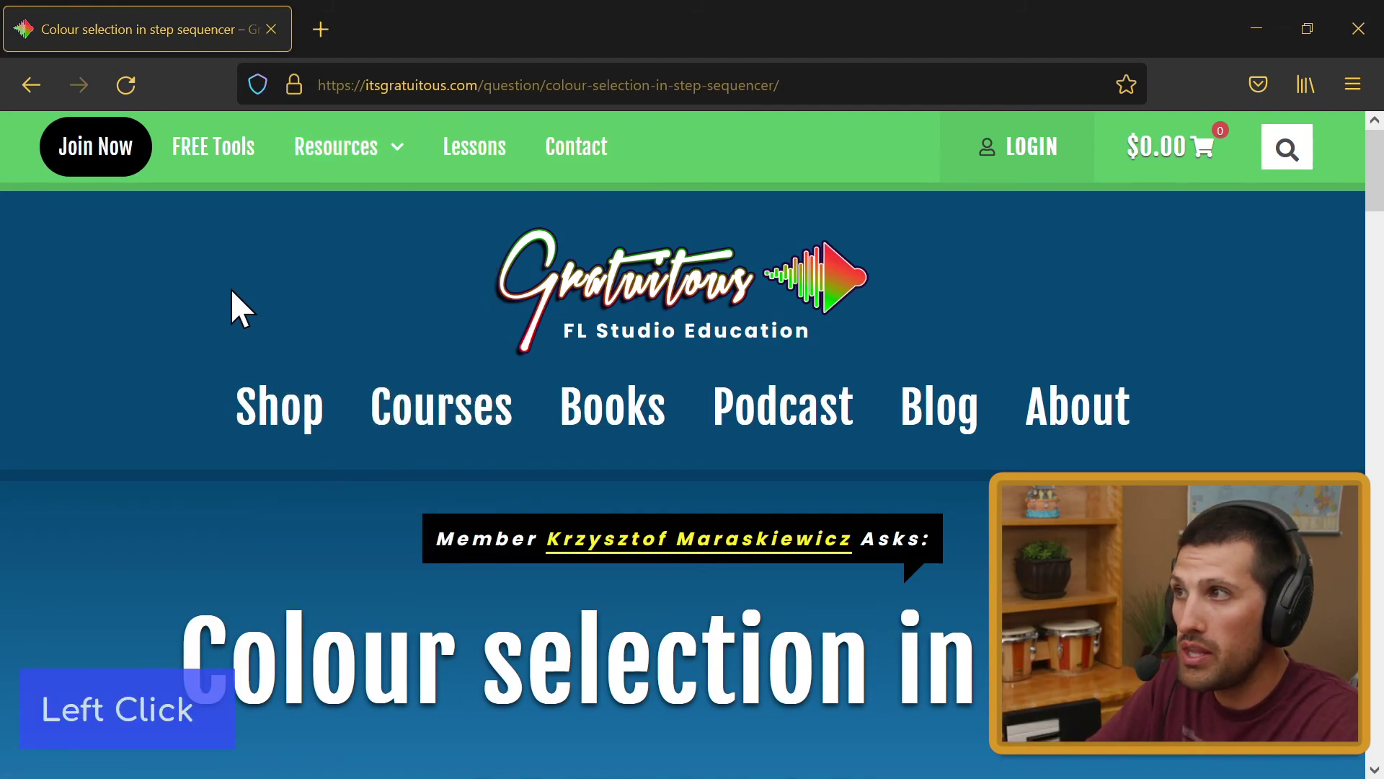